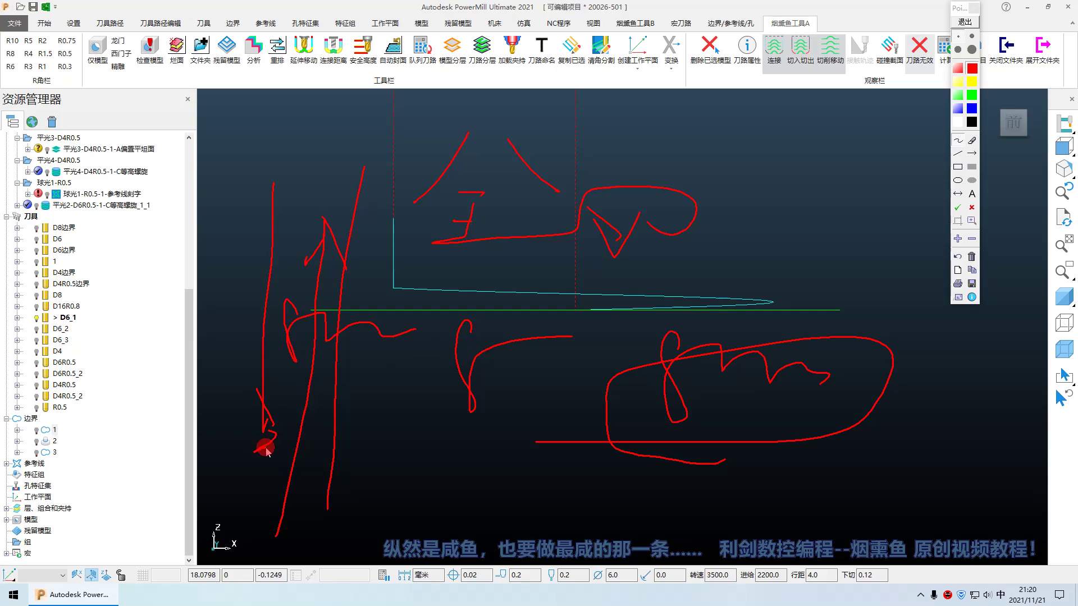
- Mark up the front view of the lead-in path with red freehand annotations and exit annotation mode
left_click_drag(266, 466, 293, 460)
mouse_move(304, 410)
left_mouse_down()
mouse_move(367, 412)
mouse_move(365, 442)
left_mouse_up()
left_click_drag(354, 419, 343, 482)
left_click_drag(417, 443, 417, 482)
mouse_move(426, 429)
left_mouse_down()
mouse_move(447, 434)
mouse_move(461, 466)
mouse_move(444, 476)
mouse_move(564, 489)
left_mouse_up()
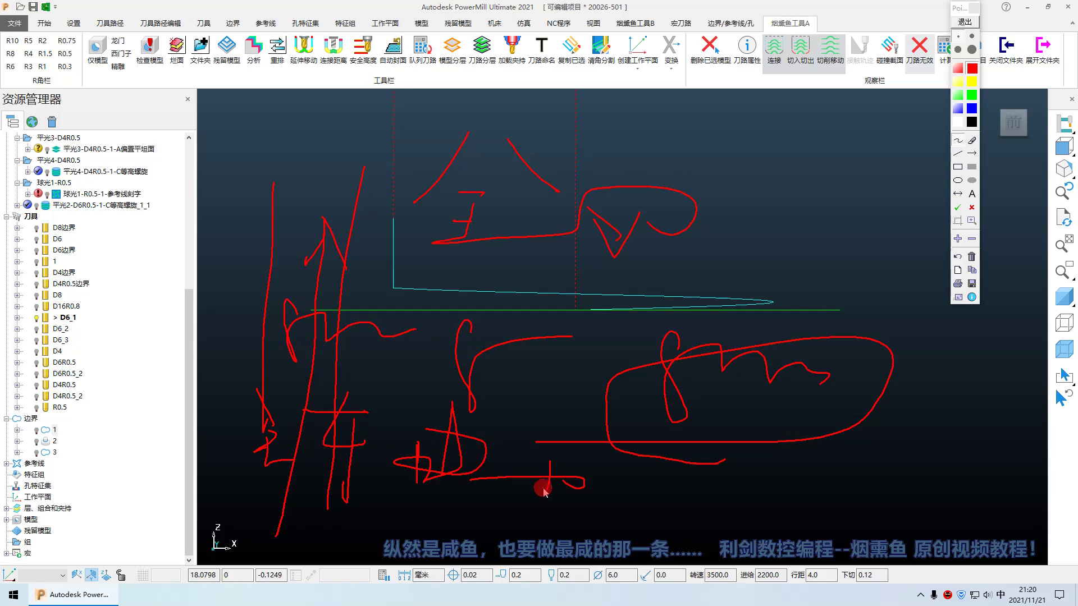
left_click_drag(529, 456, 561, 488)
left_click_drag(549, 461, 563, 501)
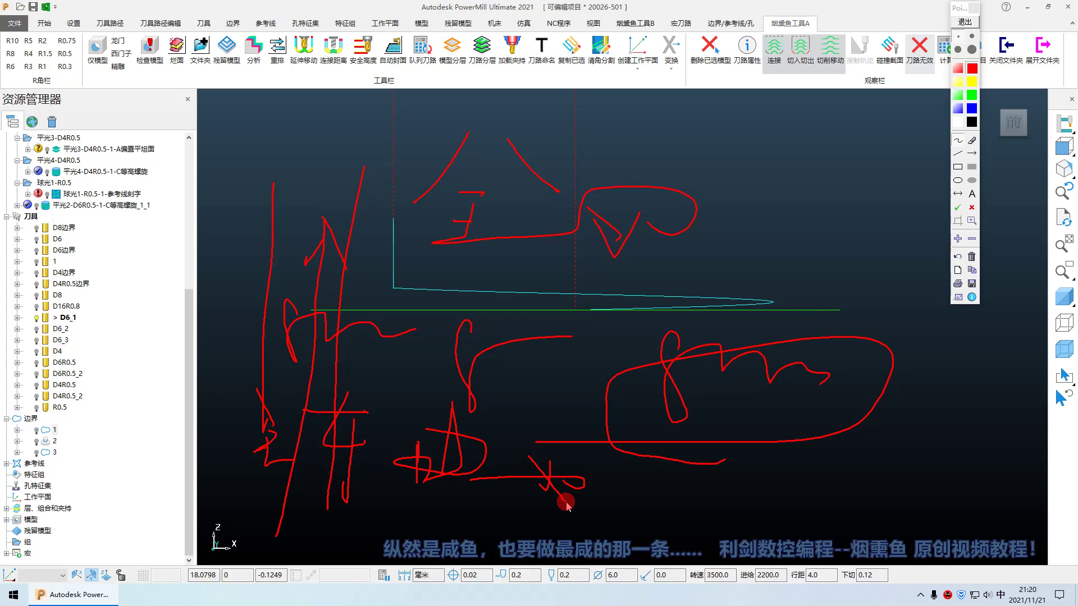
left_click_drag(400, 288, 720, 299)
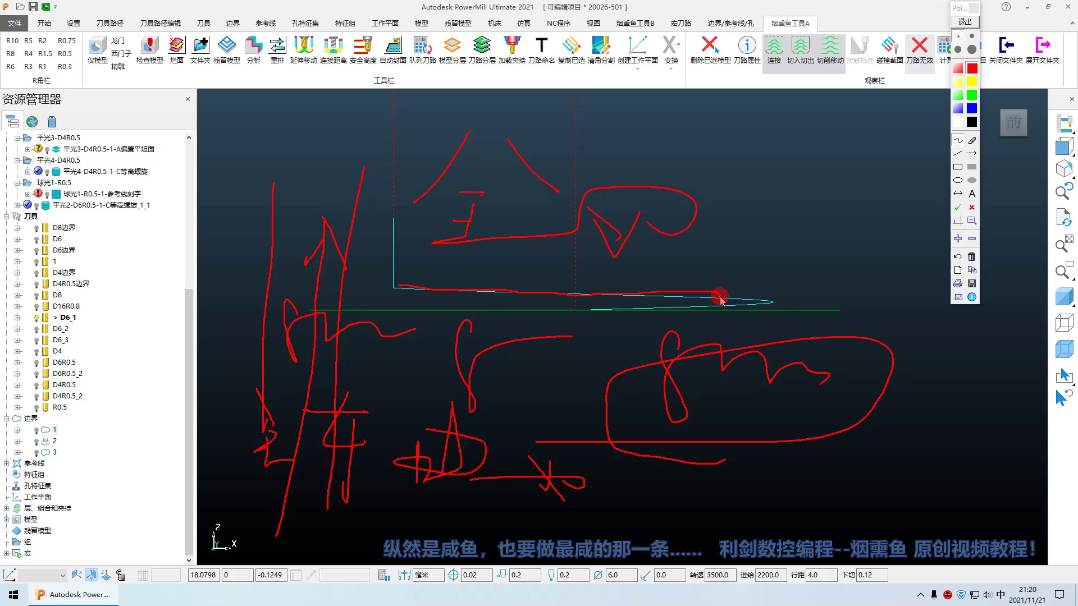
left_click(967, 23)
- Examine the ramped lead-in from the front and at an oblique angle, both with and without the shaded model
scroll(596, 305, "down", 5)
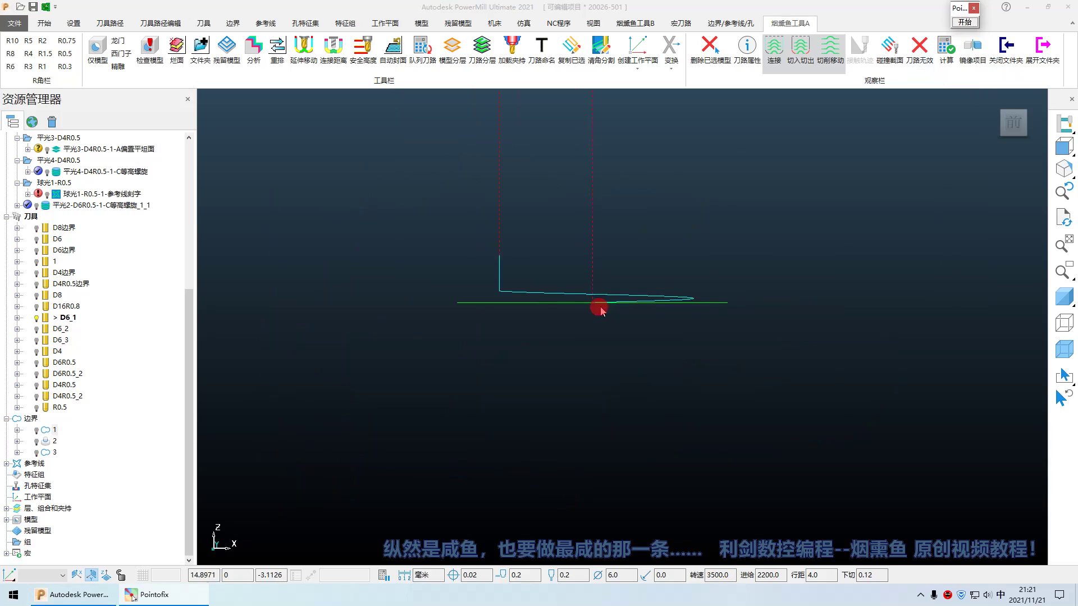
scroll(570, 239, "down", 4)
scroll(557, 112, "up", 3)
key("F3")
scroll(558, 252, "up", 5)
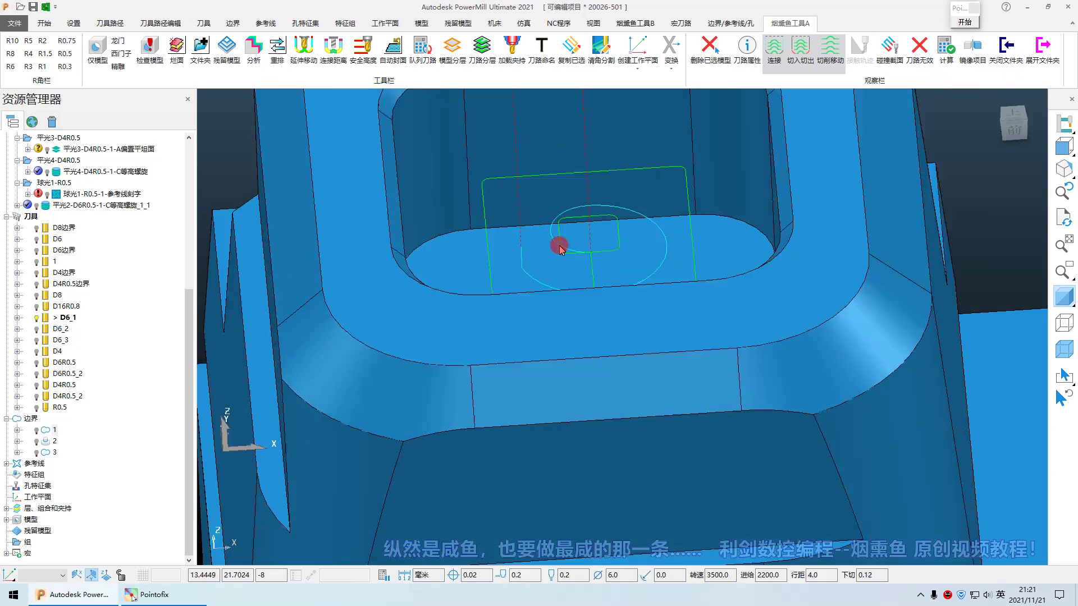
mouse_move(564, 269)
middle_mouse_down()
mouse_move(578, 313)
mouse_move(585, 243)
mouse_move(549, 269)
mouse_move(553, 300)
middle_mouse_up()
scroll(575, 285, "down", 3)
scroll(585, 243, "up", 2)
key("F3")
scroll(534, 273, "up", 2)
scroll(554, 301, "down", 3)
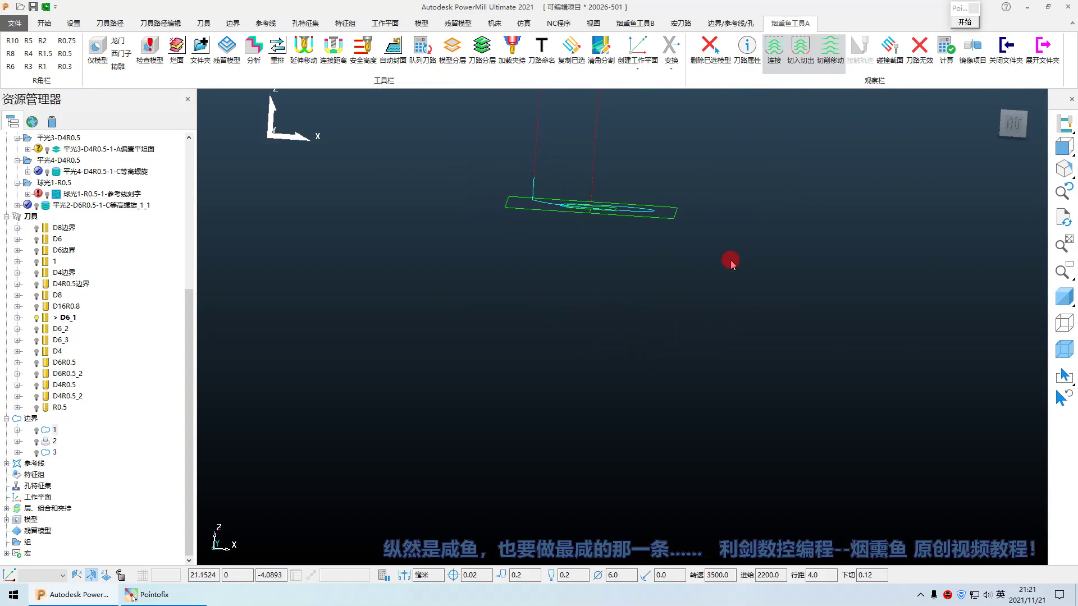
- Open the ramp options of the toolpath's lead-in and review the first-choice and second-choice settings
key("ctrl+shift+s")
scroll(467, 312, "down", 2)
key("ctrl+l")
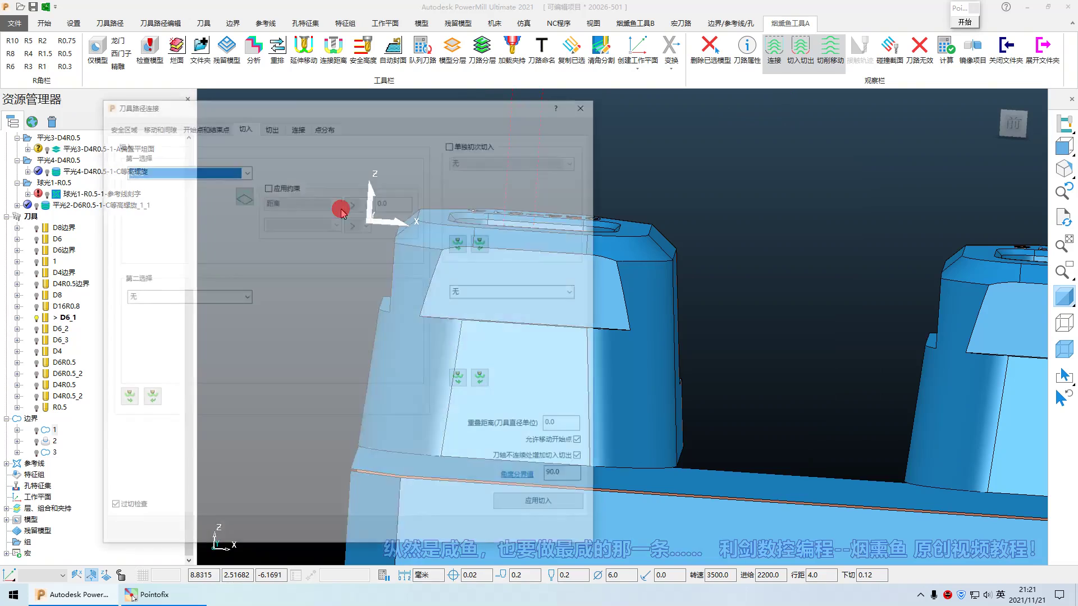
left_click(243, 195)
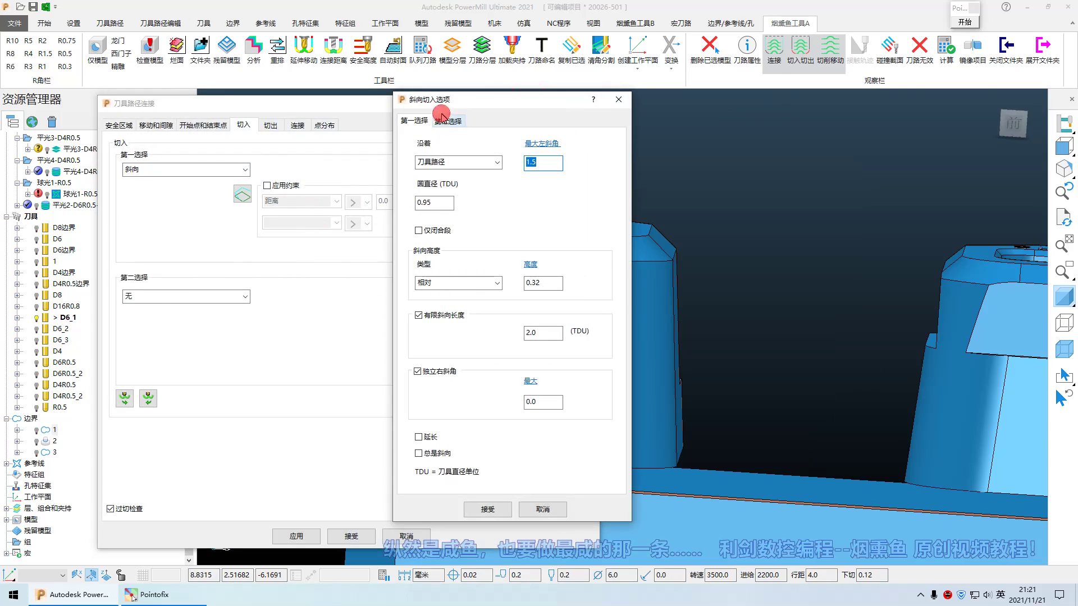
left_click_drag(510, 97, 467, 115)
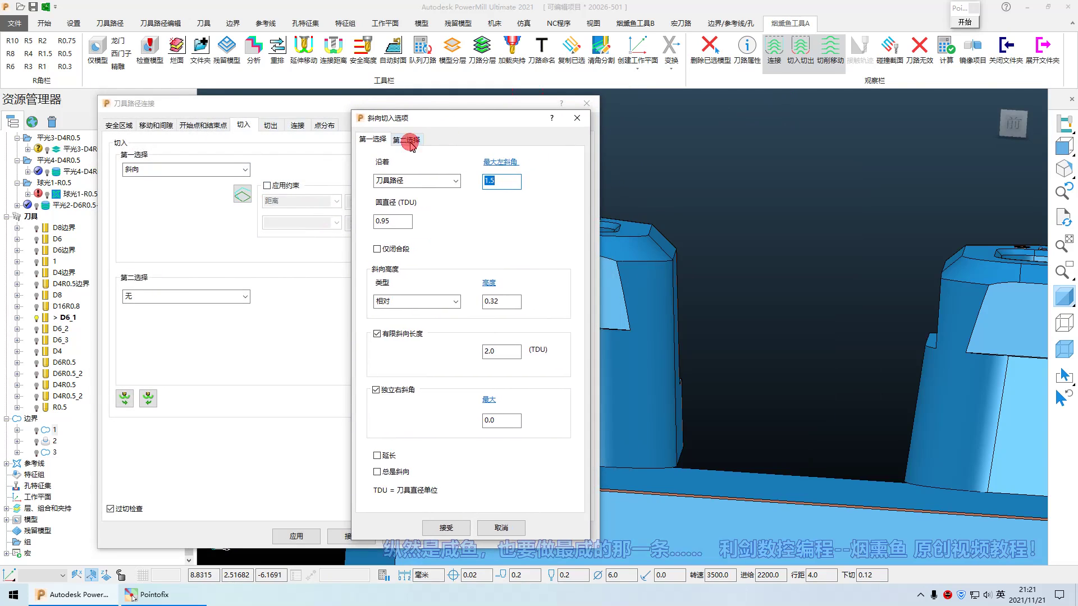
left_click(407, 140)
left_click(376, 145)
left_click(406, 138)
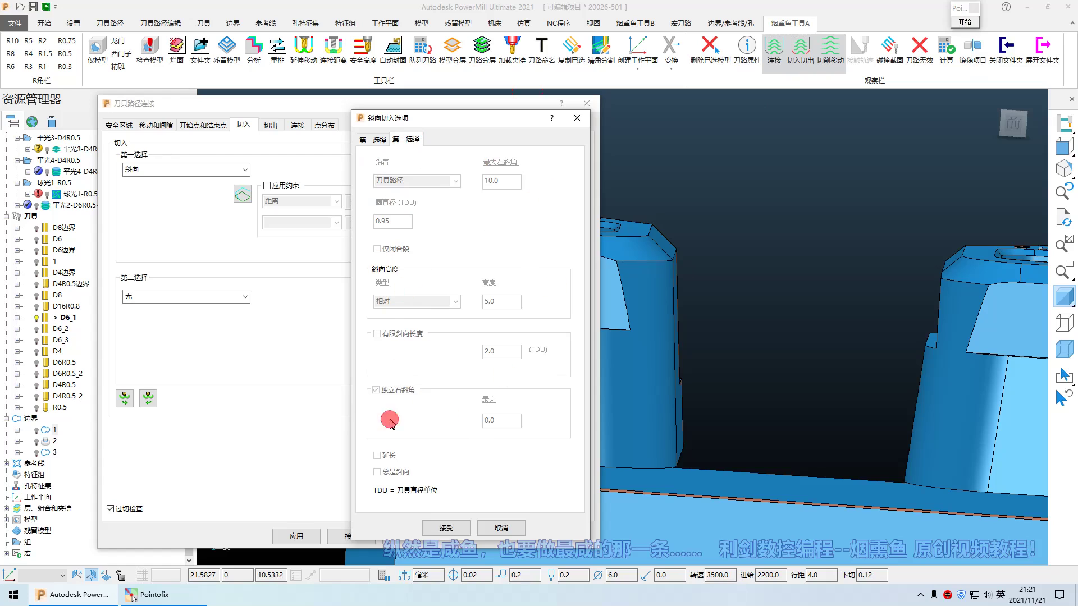
- Inspect the spiral lead-in on the pocket floor of the 026-014 block from the side and from above
scroll(792, 296, "down", 4)
scroll(688, 275, "up", 3)
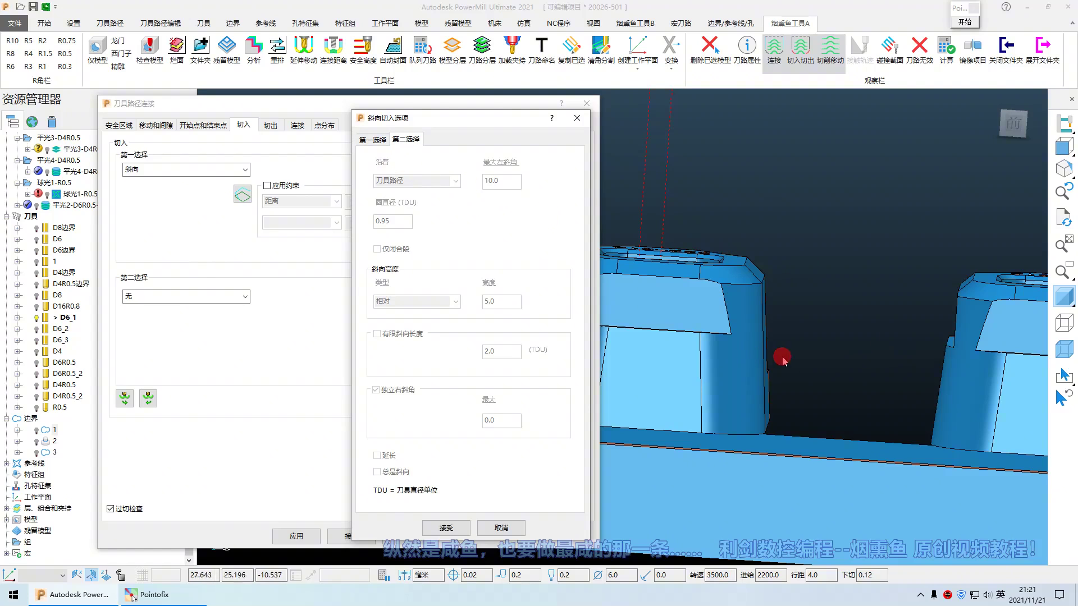
middle_click_drag(695, 291, 694, 336)
scroll(694, 336, "up", 3)
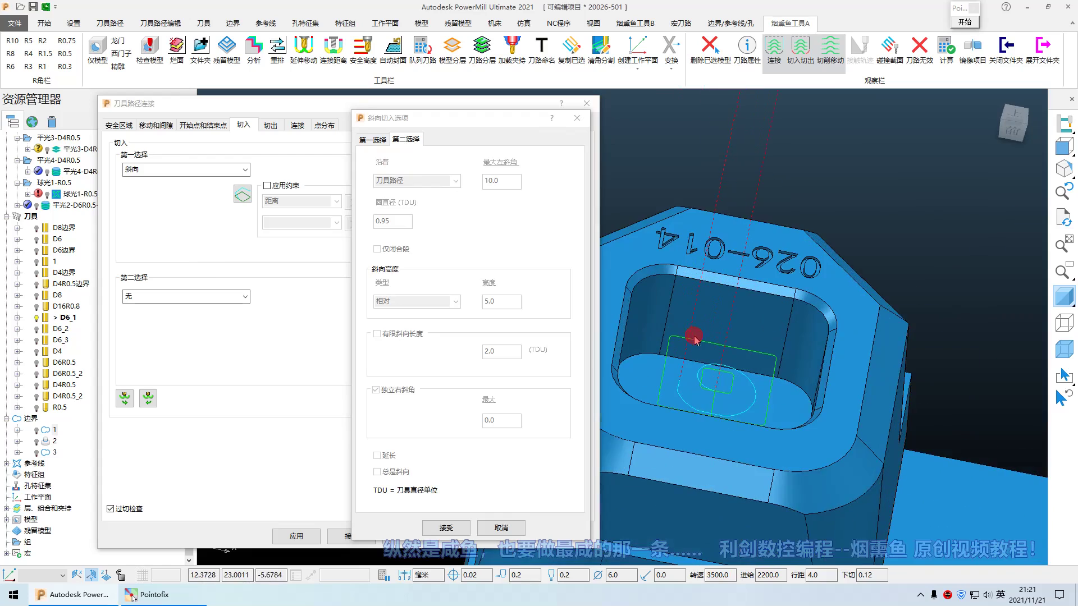
scroll(683, 248, "down", 2)
scroll(677, 314, "up", 3)
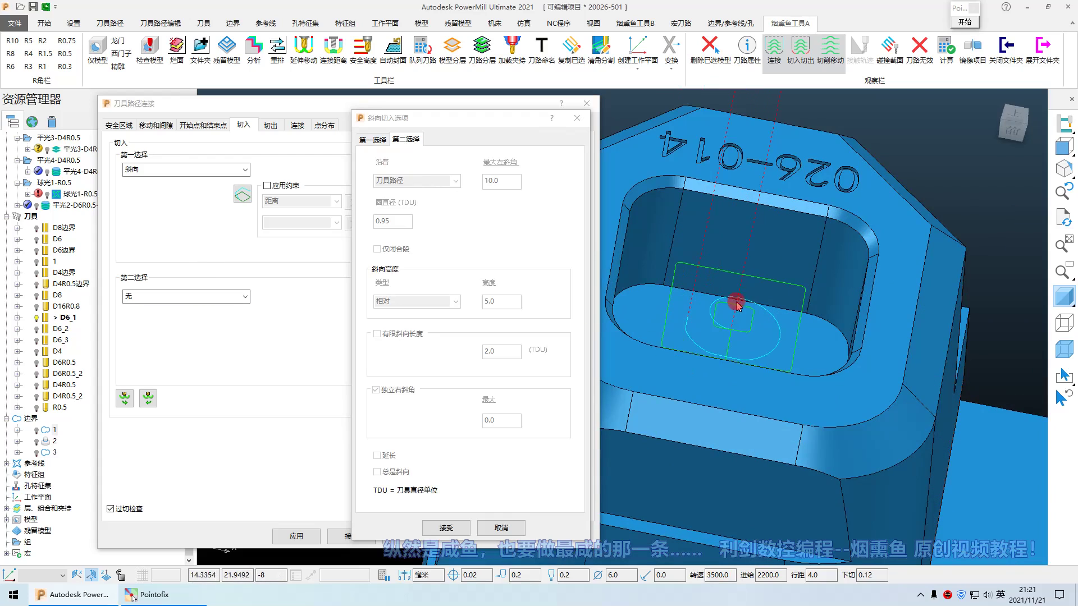
middle_click_drag(736, 303, 653, 344)
scroll(656, 340, "up", 4)
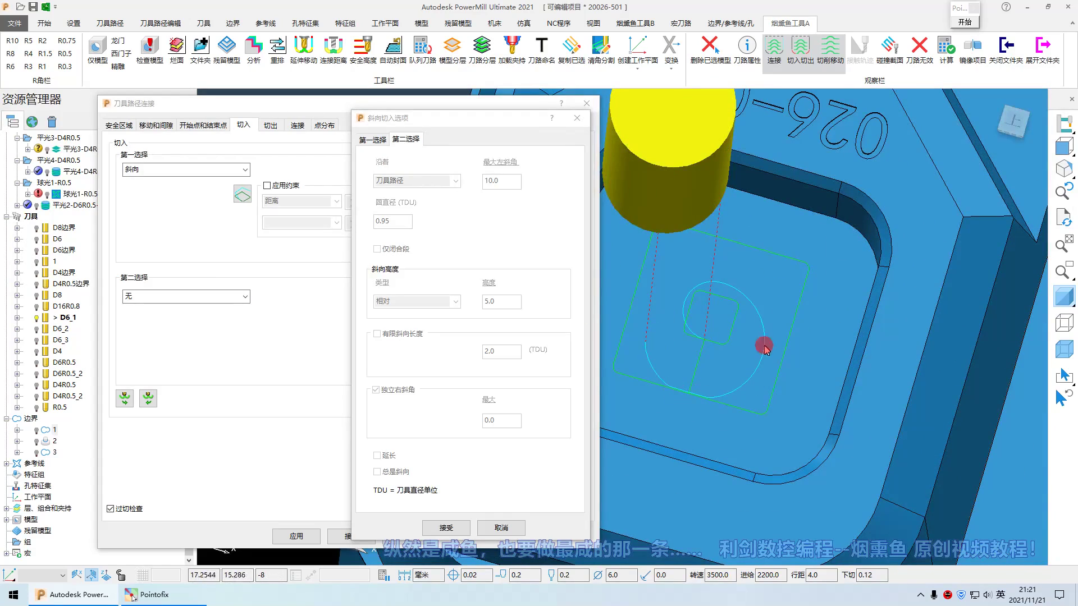
scroll(746, 301, "down", 3)
scroll(704, 335, "up", 3)
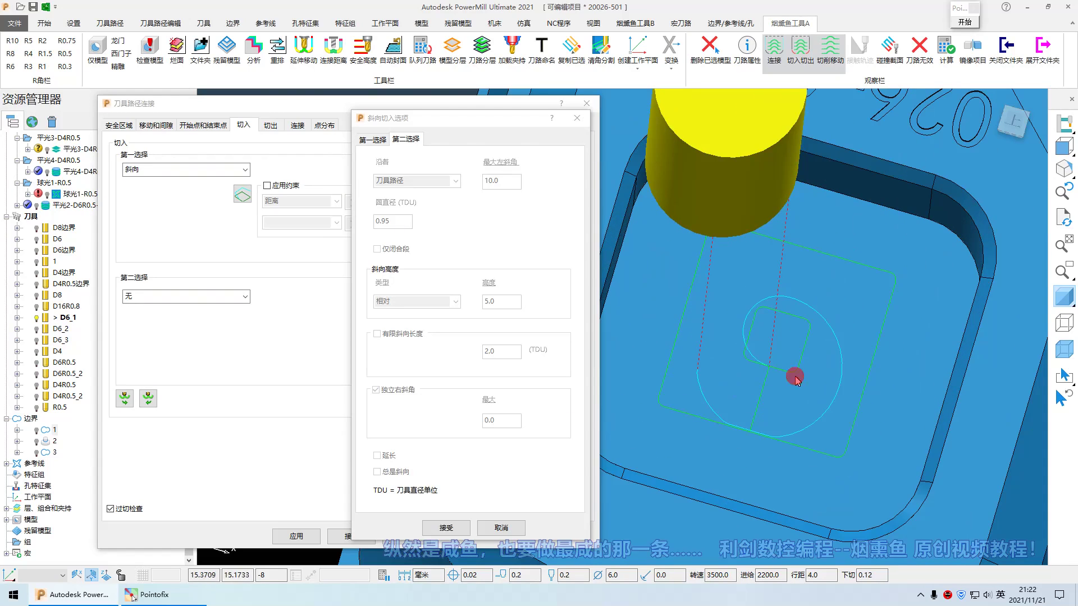
- Return to the first-choice ramp settings and check which path type the ramp follows
left_click(364, 144)
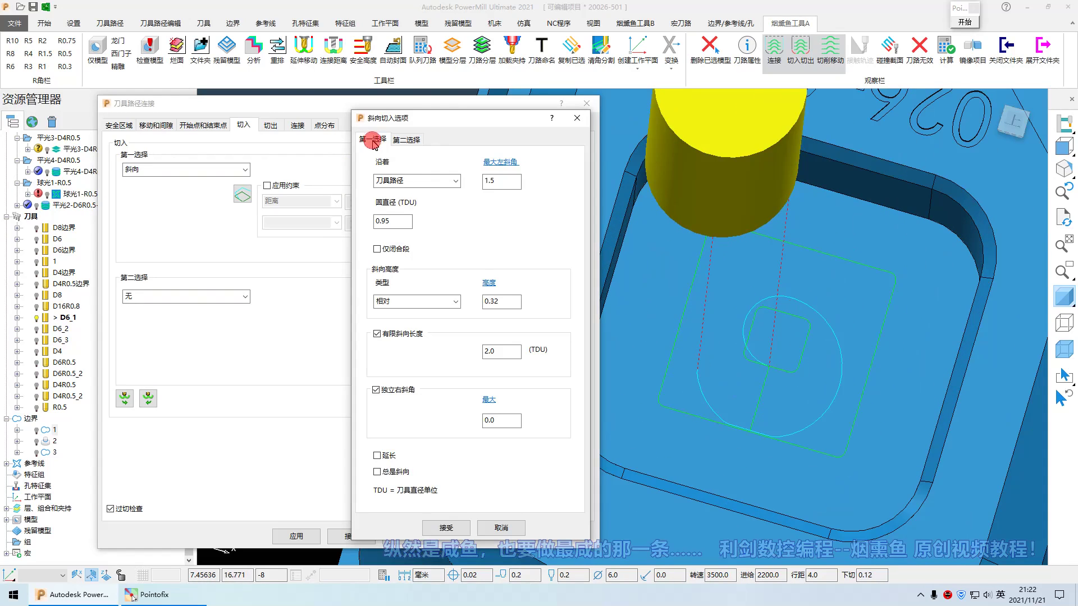
left_click(393, 183)
left_click(393, 183)
left_click(395, 182)
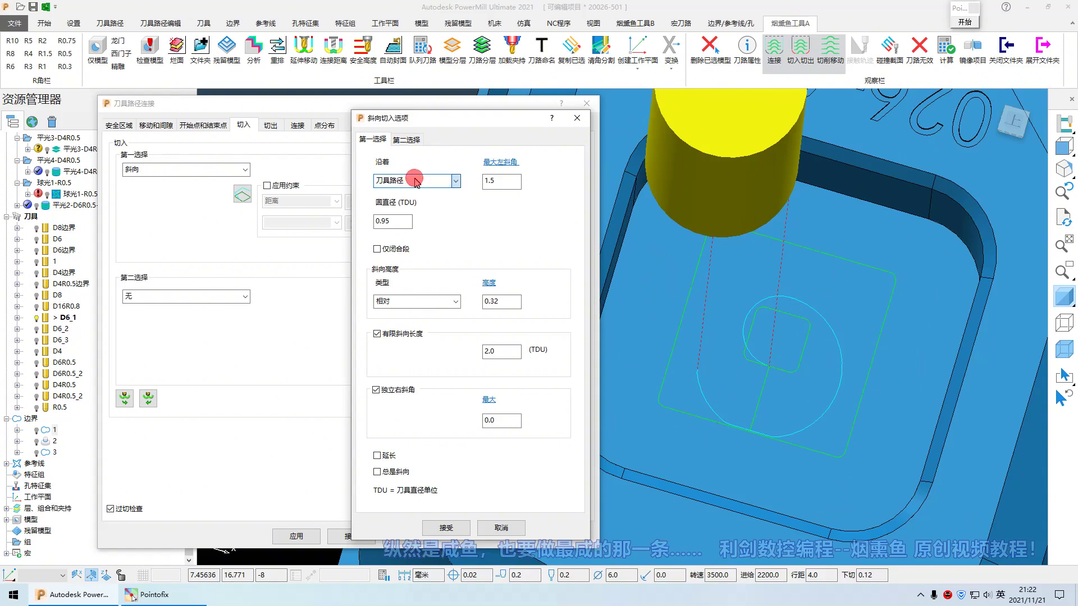
- Compare the curved ramp with the square toolpath passes on the 026-014 pocket floor
scroll(707, 286, "down", 3)
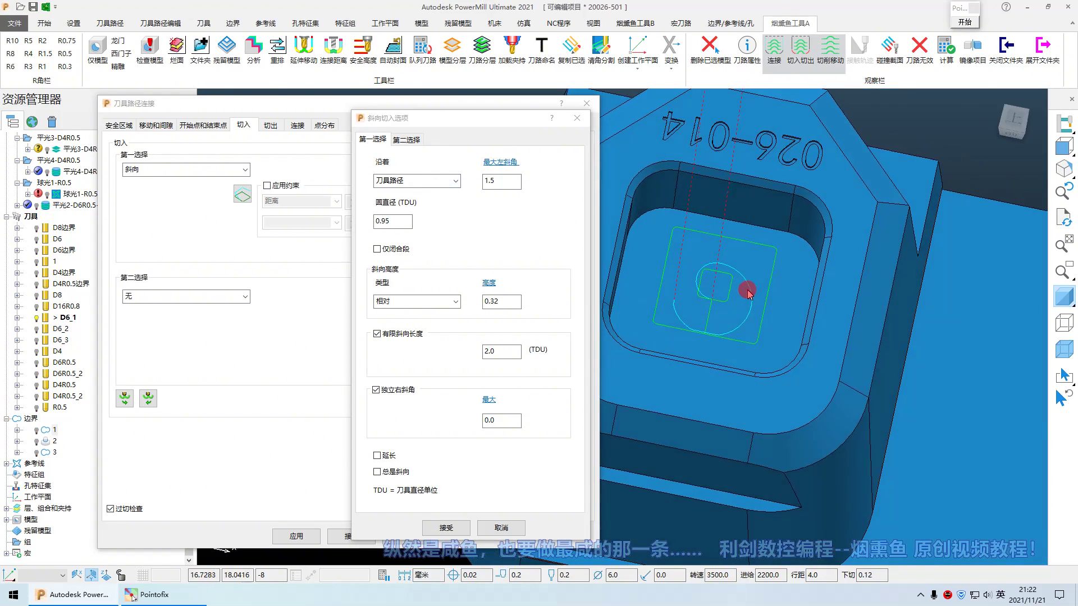
scroll(735, 293, "up", 4)
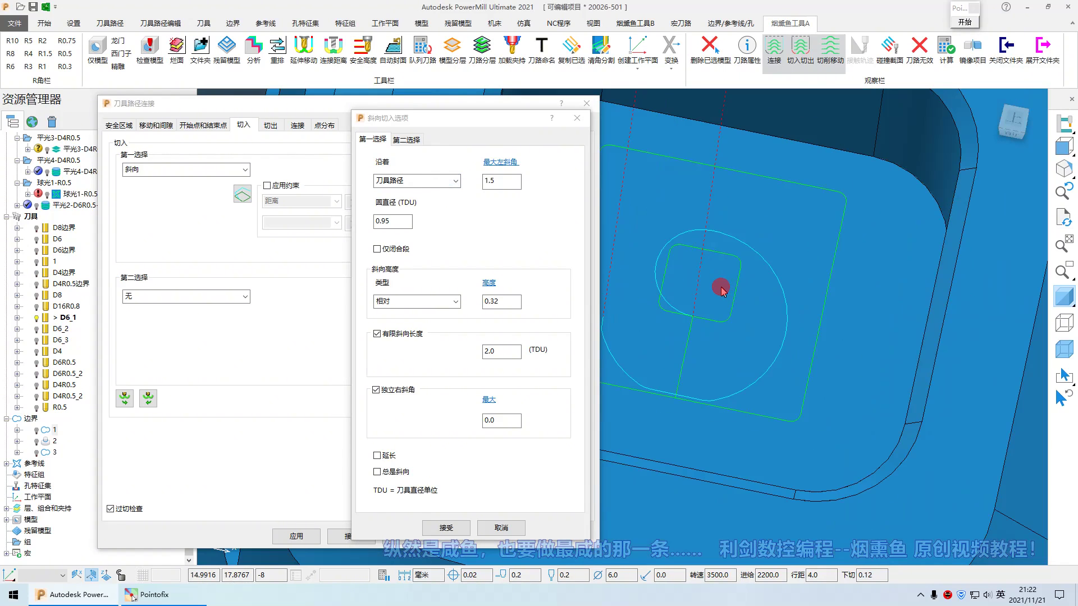
scroll(686, 275, "down", 1)
scroll(632, 285, "down", 3)
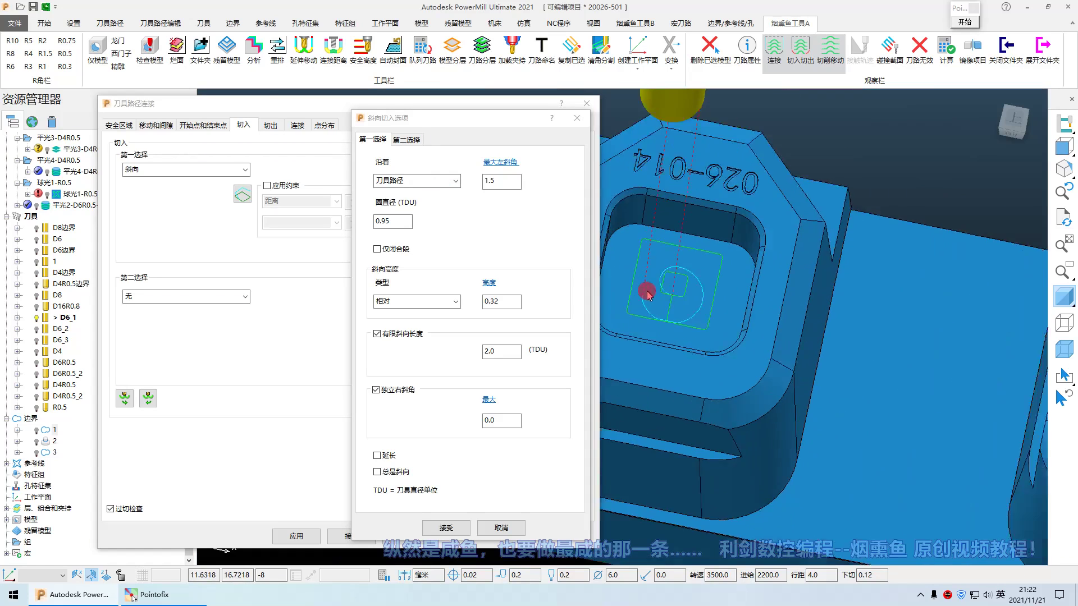
scroll(638, 296, "up", 2)
scroll(645, 295, "up", 3)
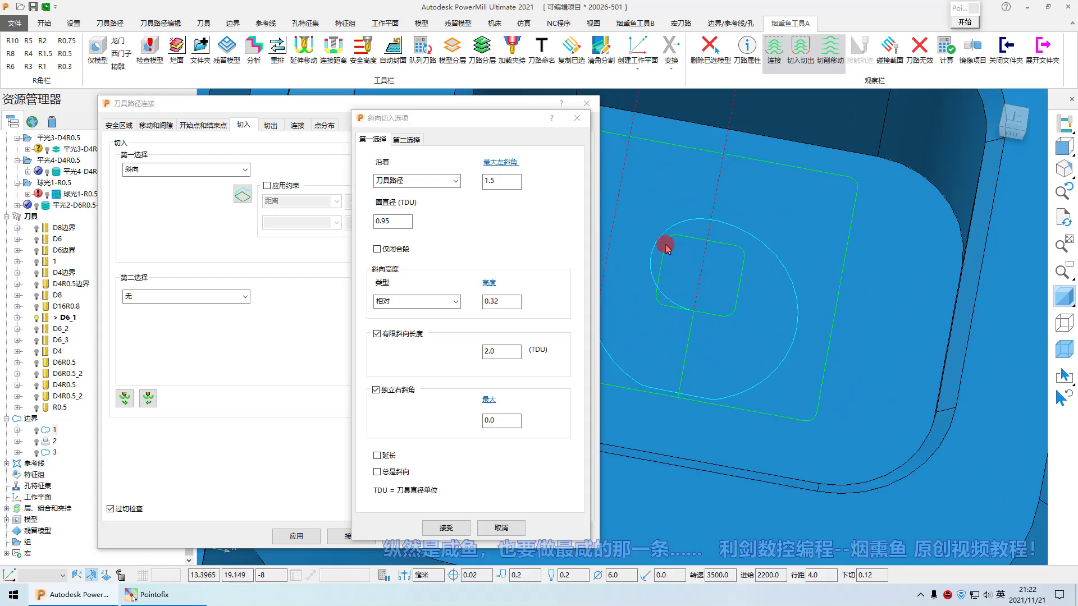
scroll(676, 296, "down", 2)
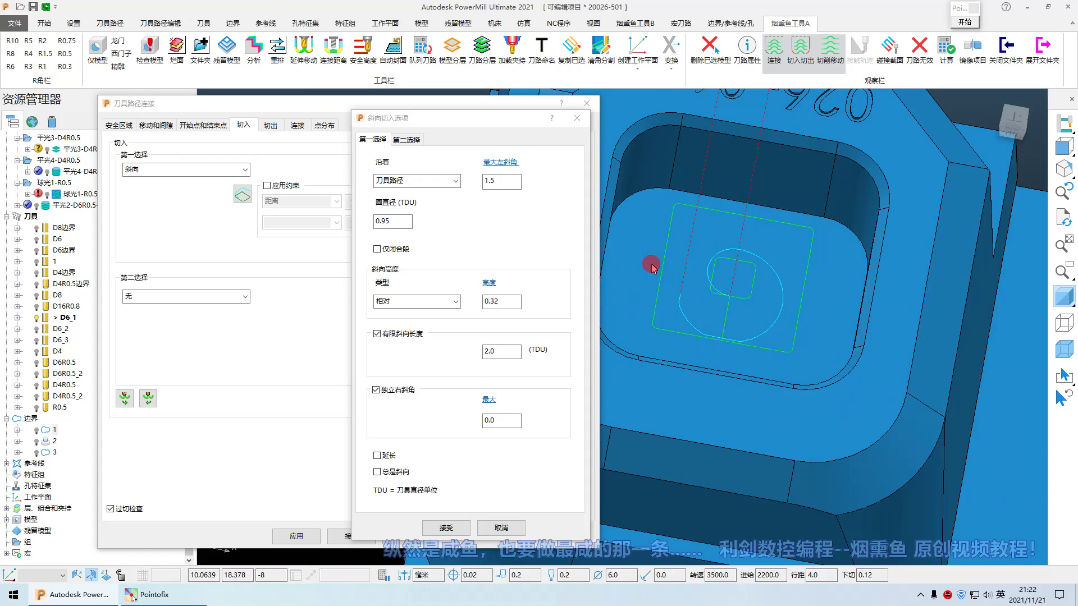
- Turn off shading for the tools and check the wireframe tool against the lead-in path from above without the model
scroll(651, 268, "down", 8)
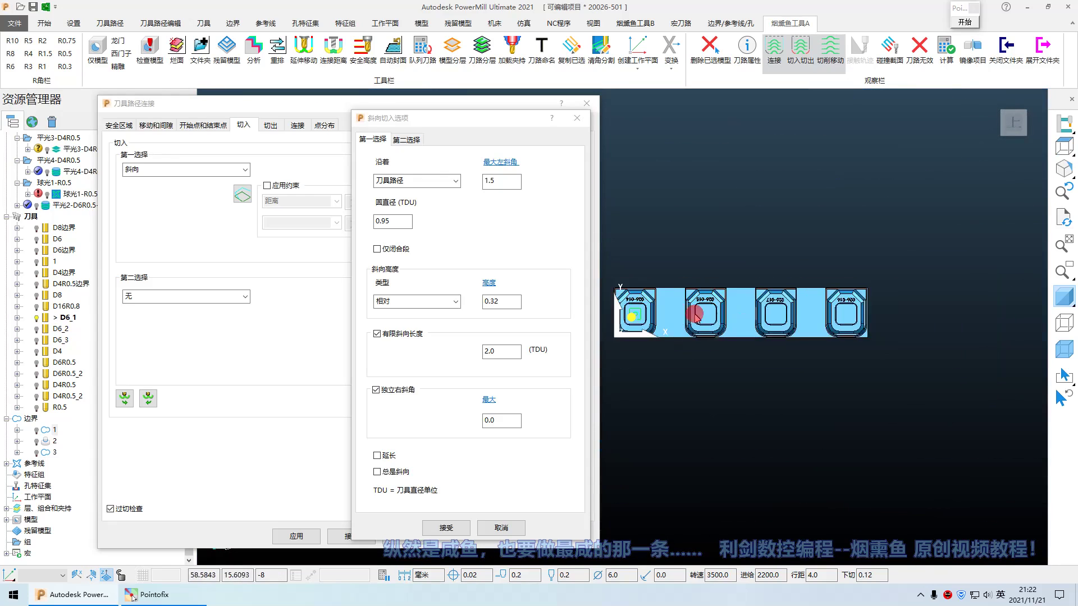
scroll(695, 316, "up", 8)
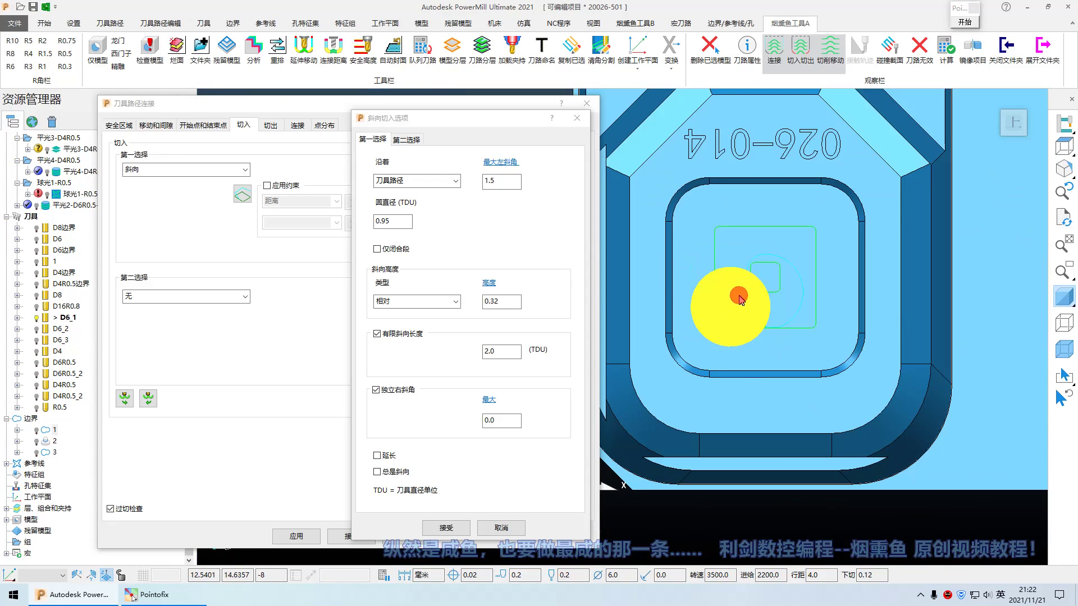
right_click(29, 218)
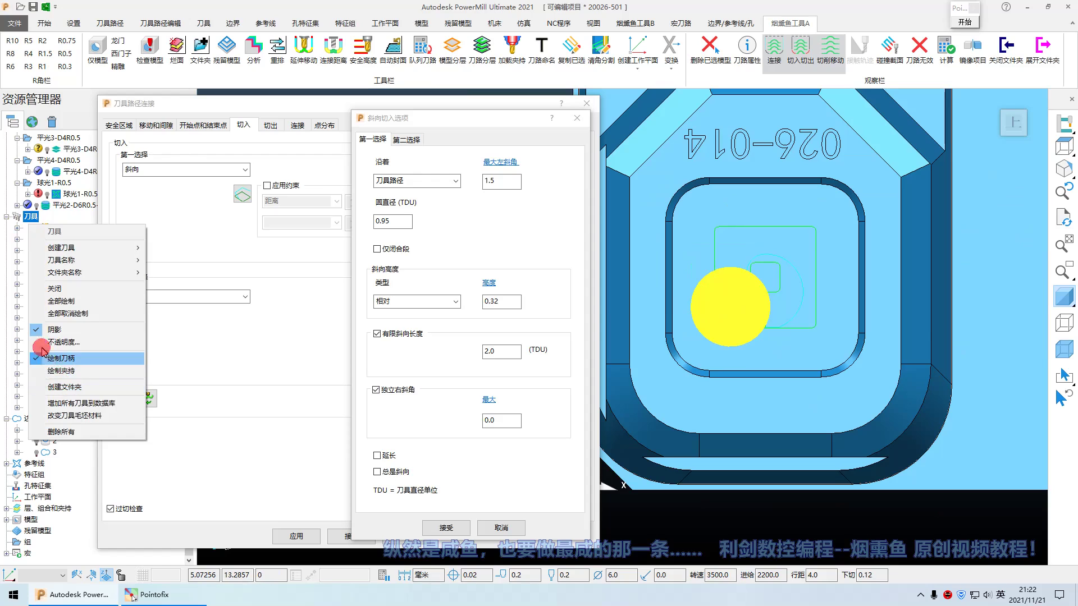
left_click(61, 357)
scroll(761, 328, "up", 3)
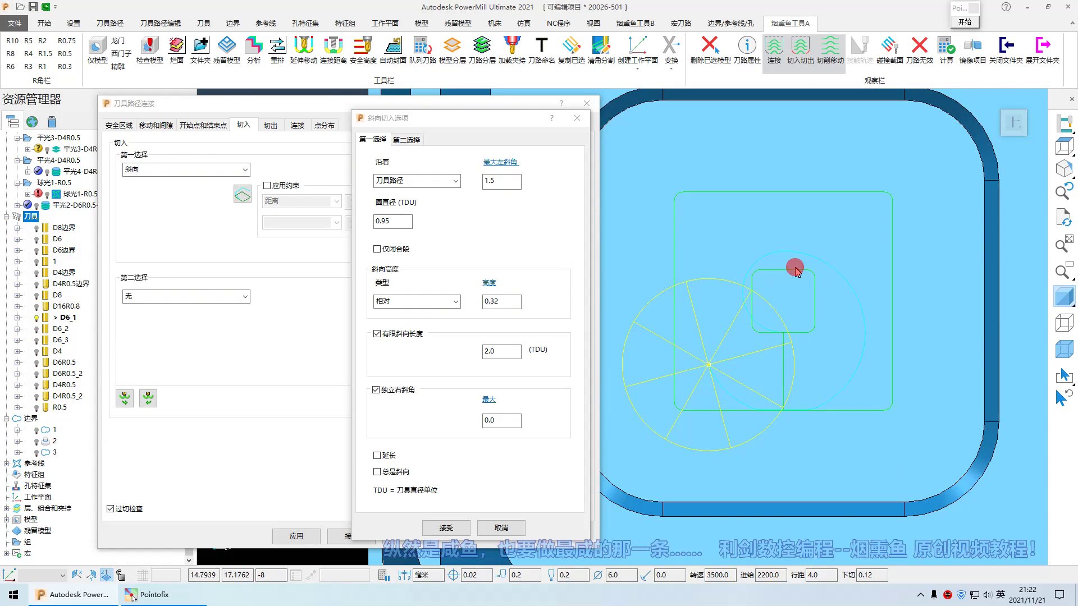
key("F3")
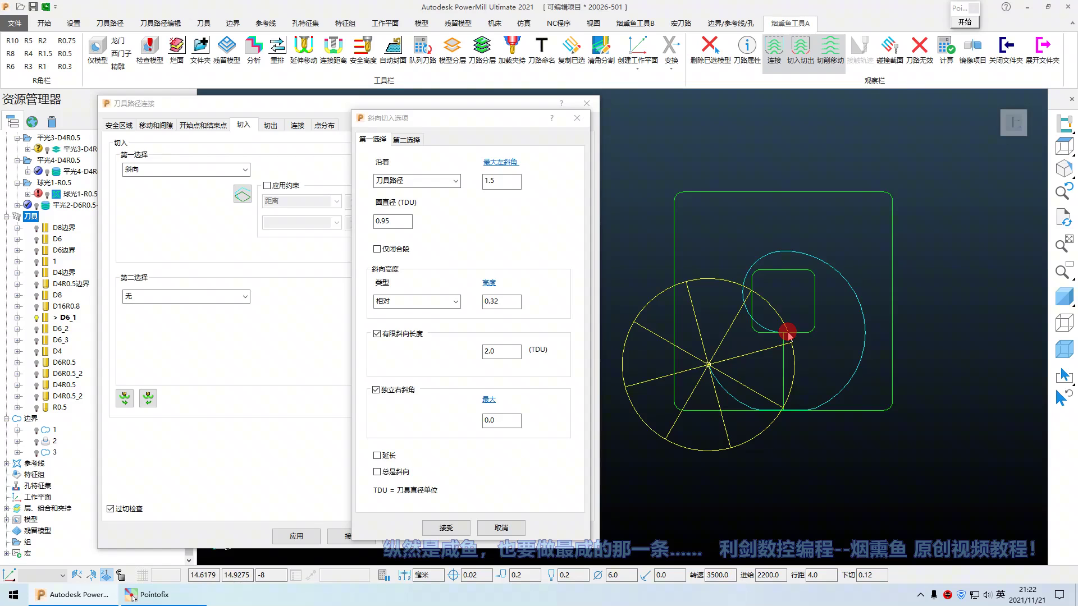
scroll(788, 334, "up", 2)
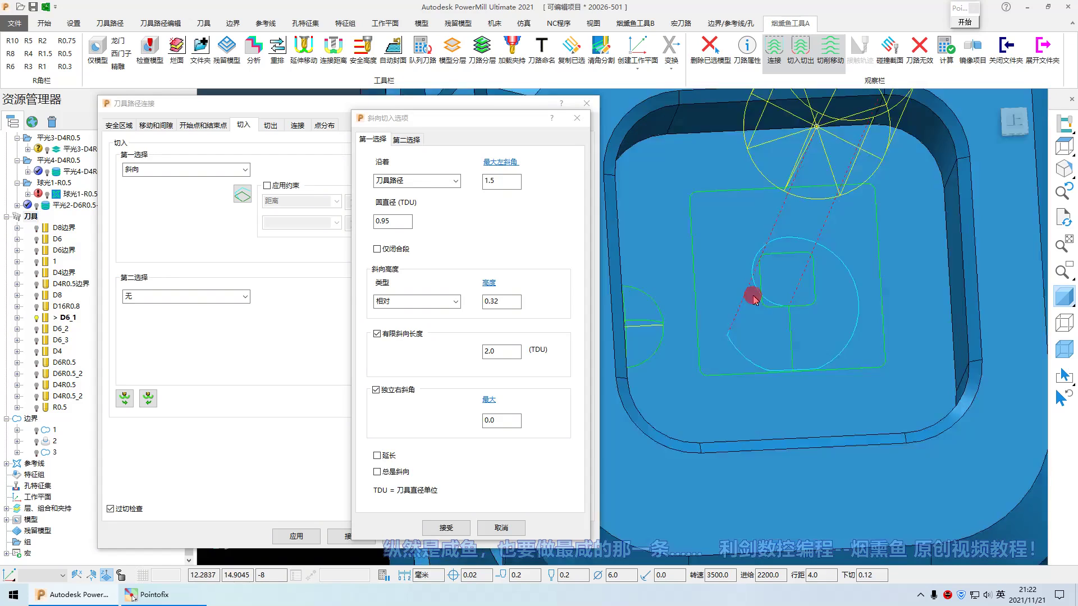
- Examine the lead-in inside the 026-014 pocket at an oblique angle and return to the top view of the blocks
mouse_move(750, 295)
middle_mouse_down()
mouse_move(748, 344)
mouse_move(719, 254)
middle_mouse_up()
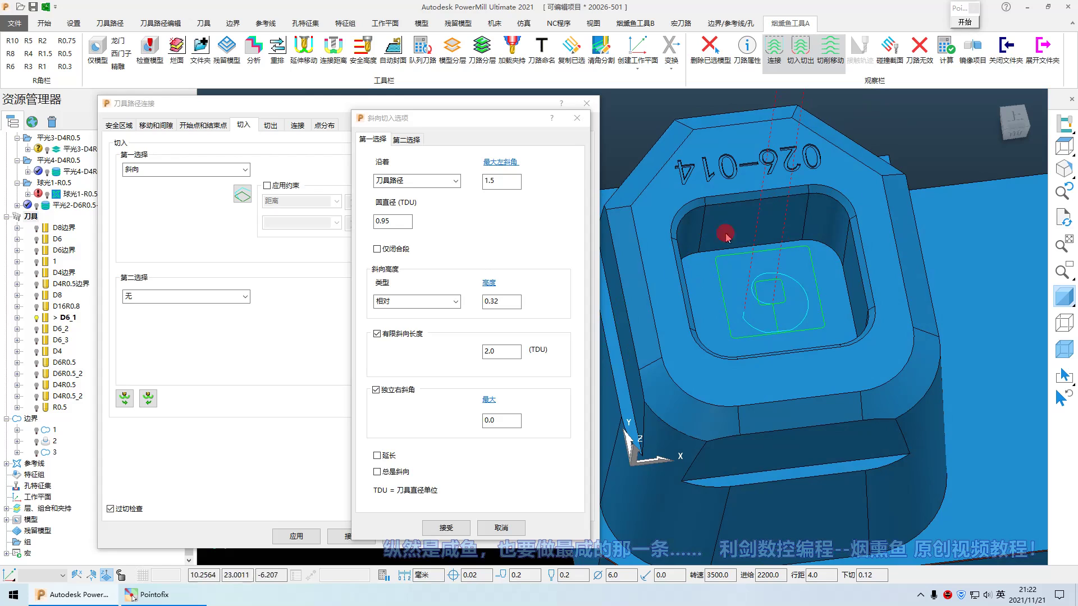
middle_click_drag(734, 264, 700, 304)
key("ctrl+5")
scroll(929, 257, "down", 5)
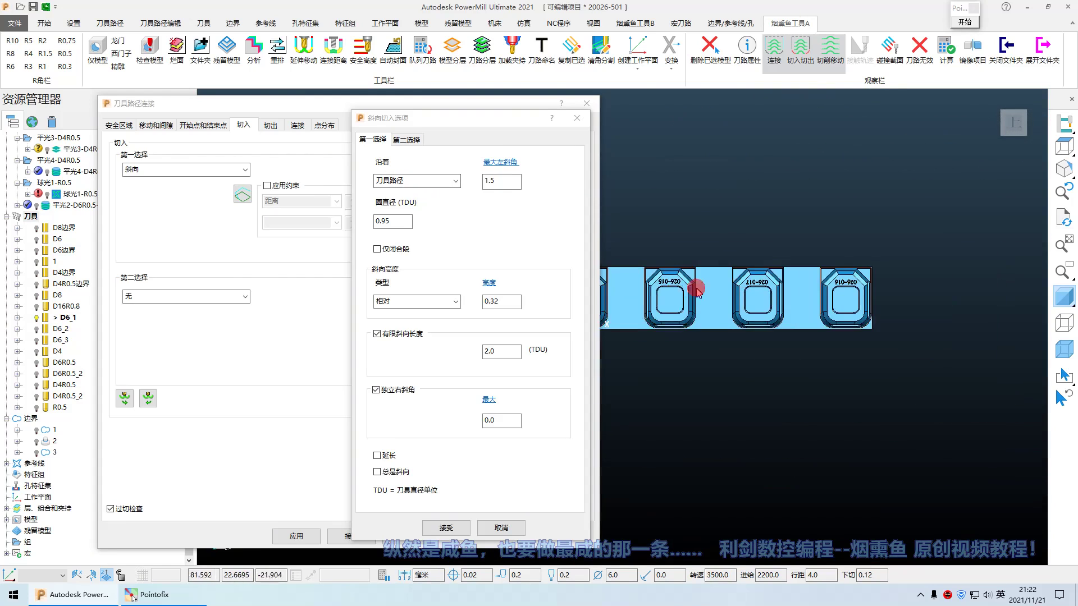
scroll(680, 309, "up", 8)
- Show the tool outline at the cursor and compare it with the lead-in and square passes, with and without the model
key("alt")
scroll(803, 313, "down", 5)
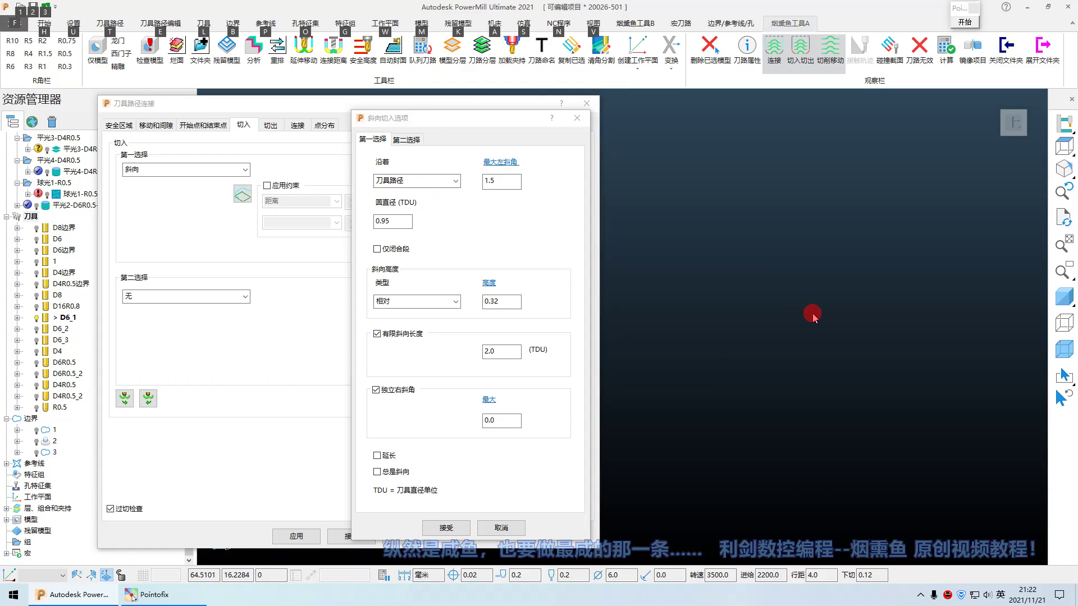
scroll(644, 331, "up", 5)
scroll(762, 330, "up", 5)
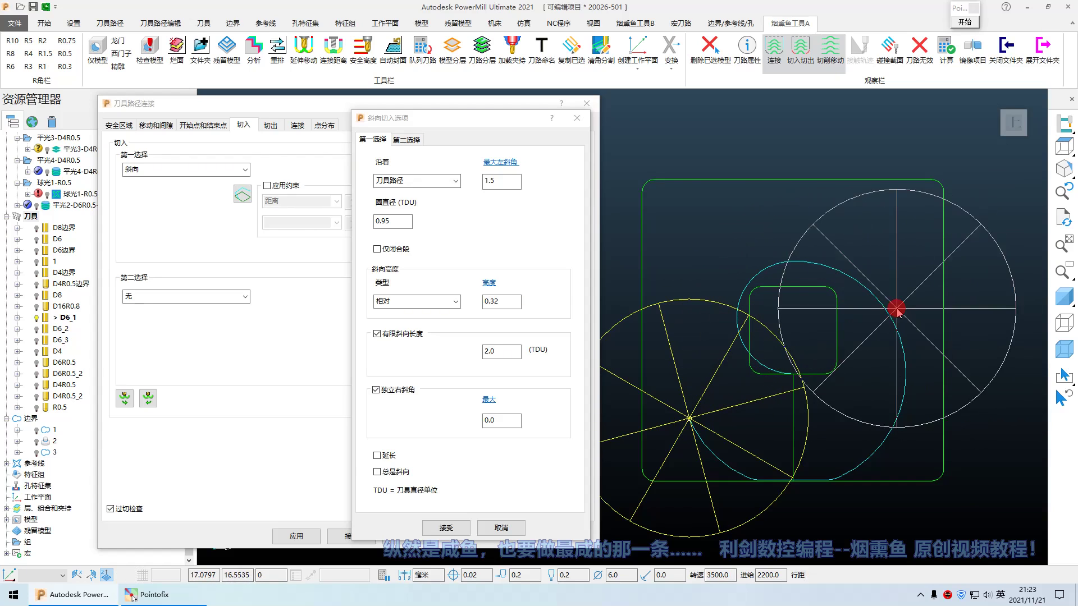
key("alt")
key("F3")
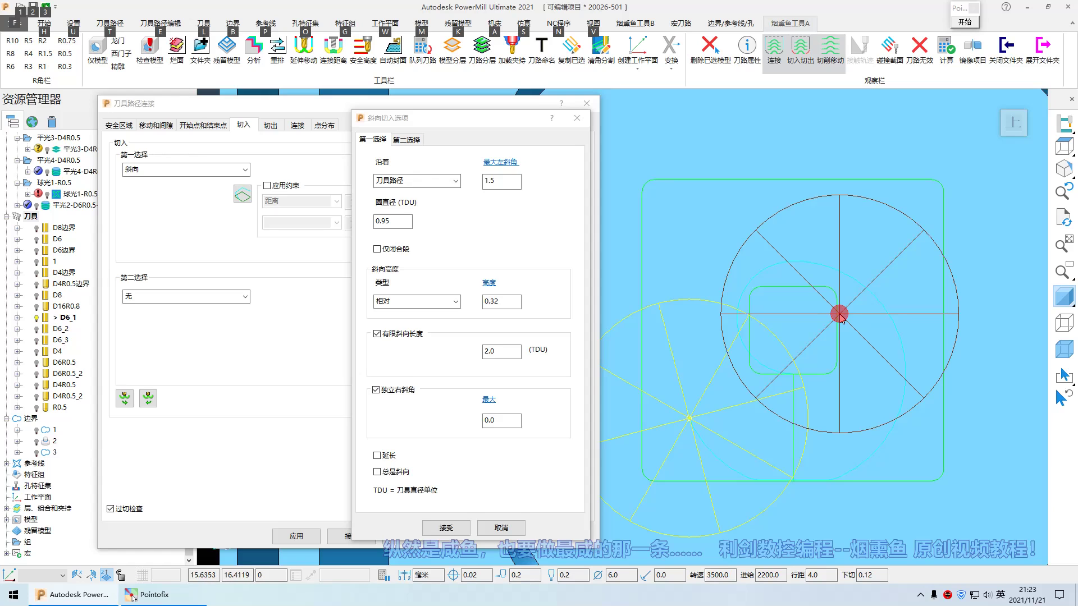
scroll(835, 303, "down", 5)
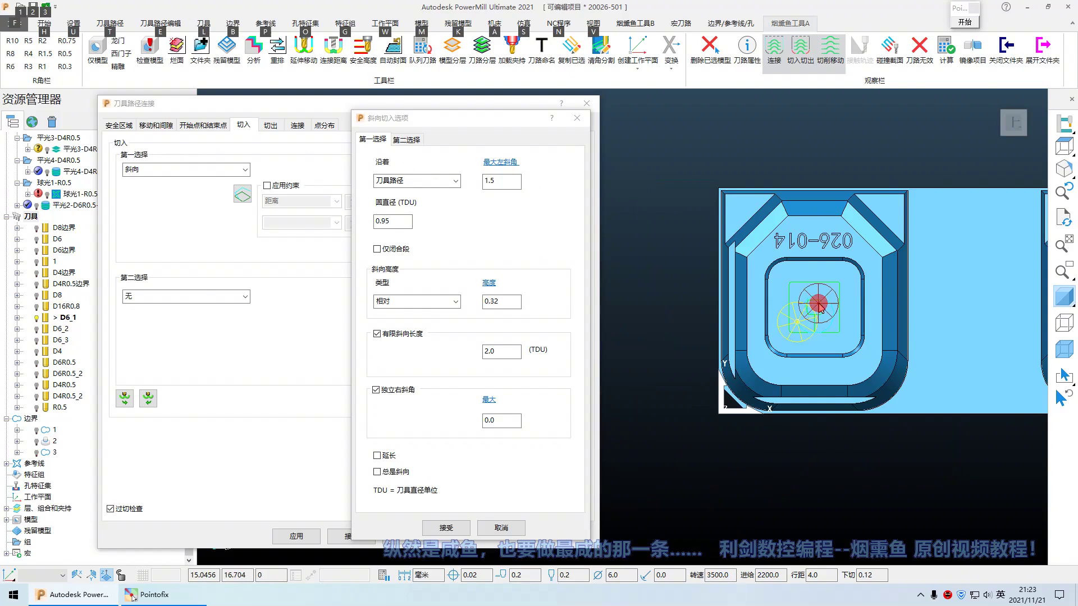
scroll(840, 304, "up", 6)
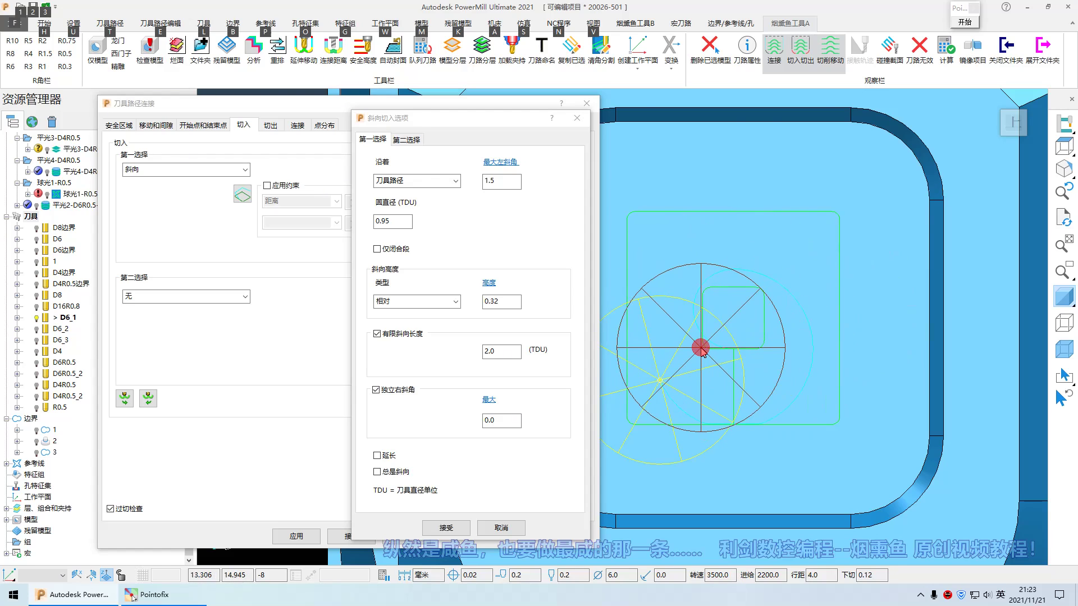
- Examine the tool outline around the small square pass and ramp on the 026-014 pocket floor
scroll(702, 351, "down", 2)
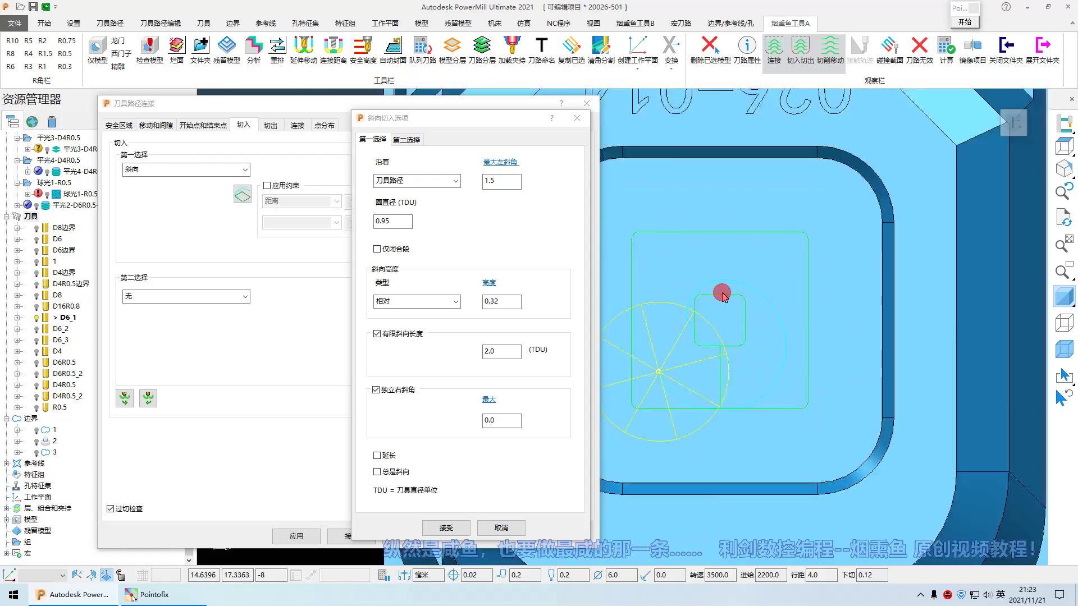
scroll(716, 287, "up", 2)
scroll(719, 283, "down", 1)
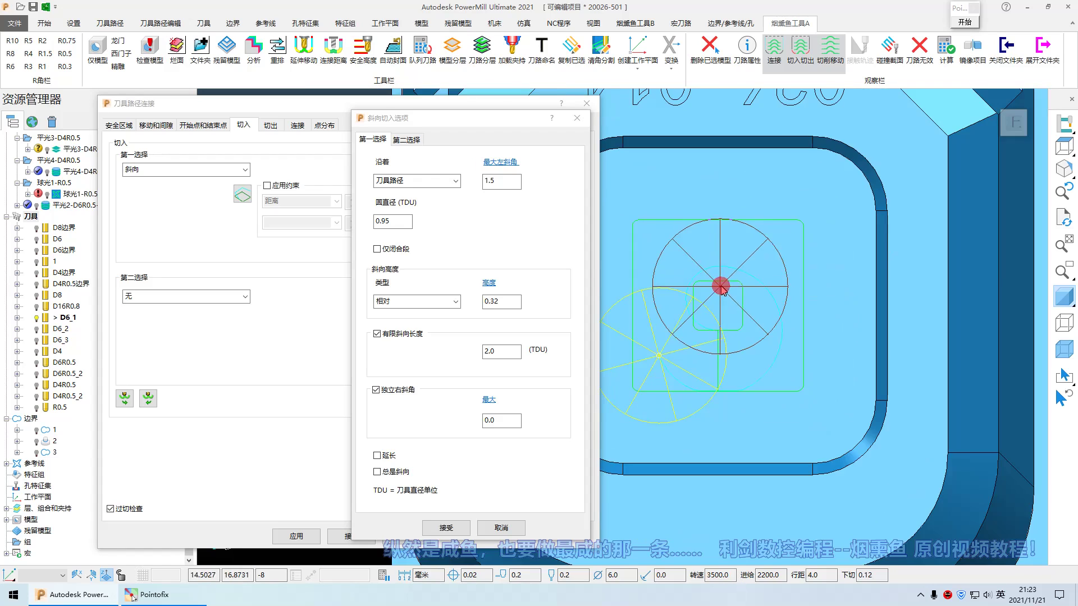
key("F3")
key("ctrl+shift+s")
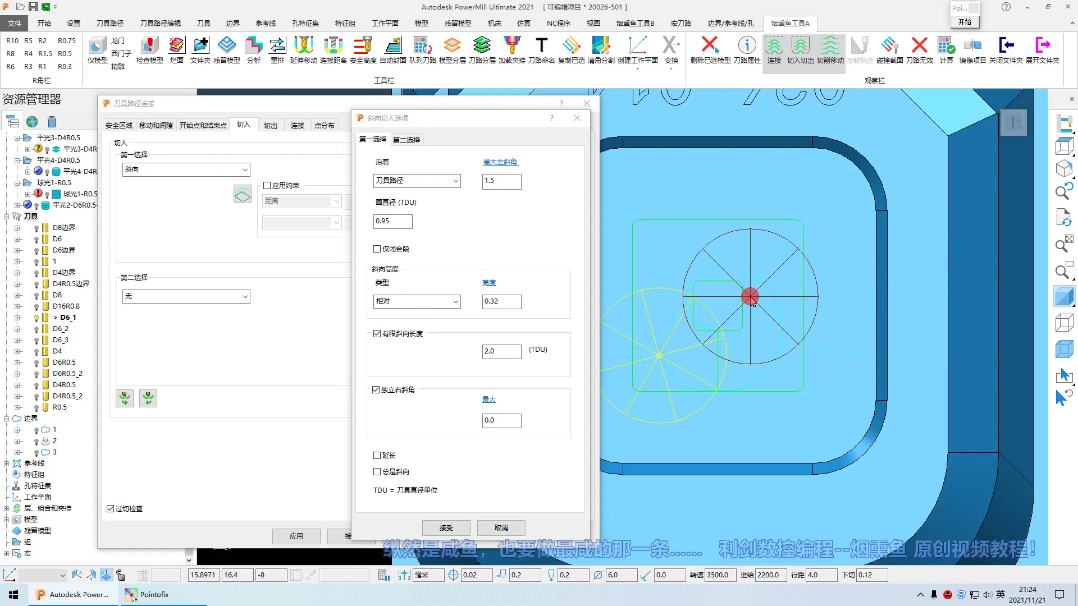
key("ctrl+shift+s")
key("ctrl+shift+s")
scroll(746, 301, "down", 1)
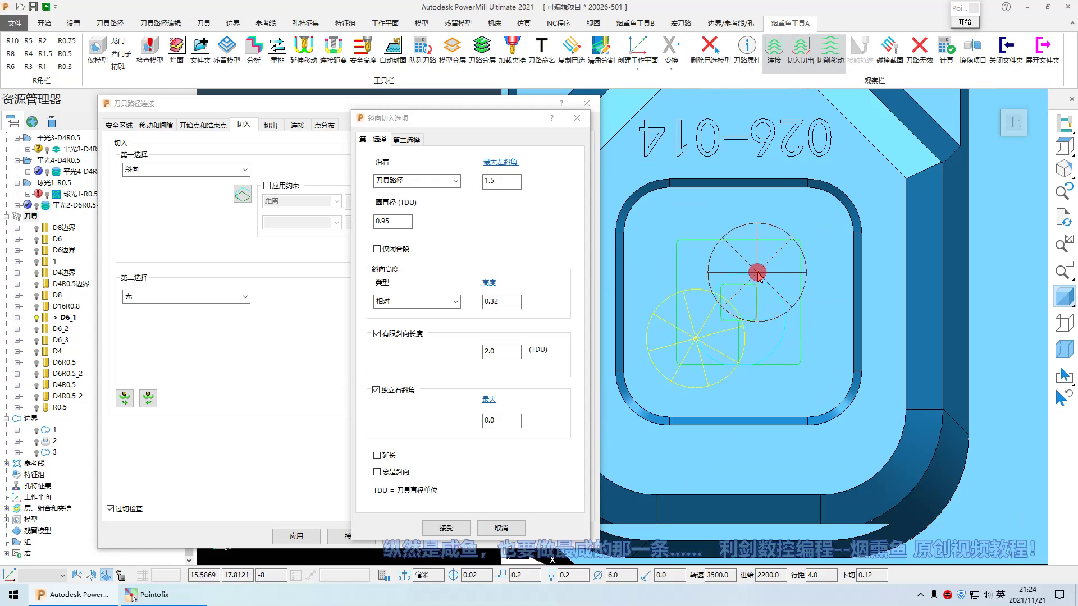
scroll(754, 292, "up", 1)
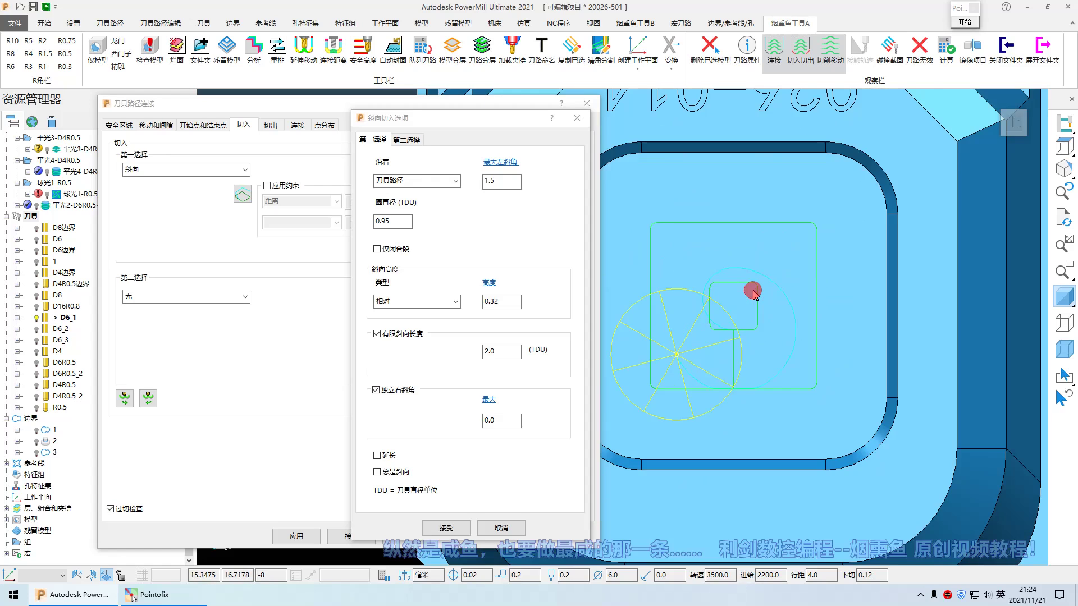
scroll(754, 293, "down", 1)
scroll(747, 283, "up", 1)
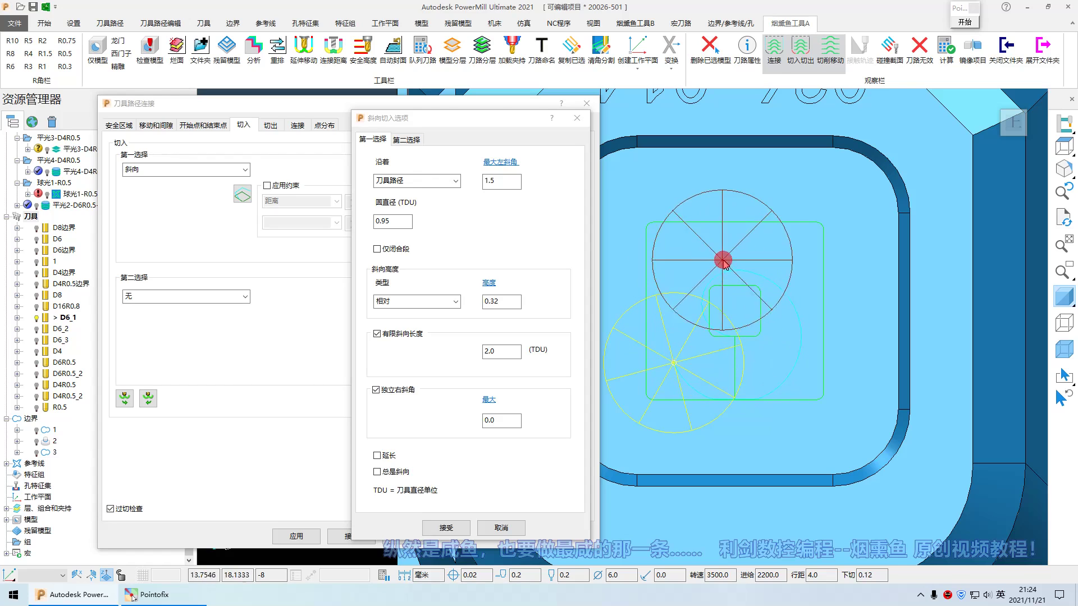
- Check the ramp curve and both square passes against the tool outline, with the model hidden and displayed
key("F3")
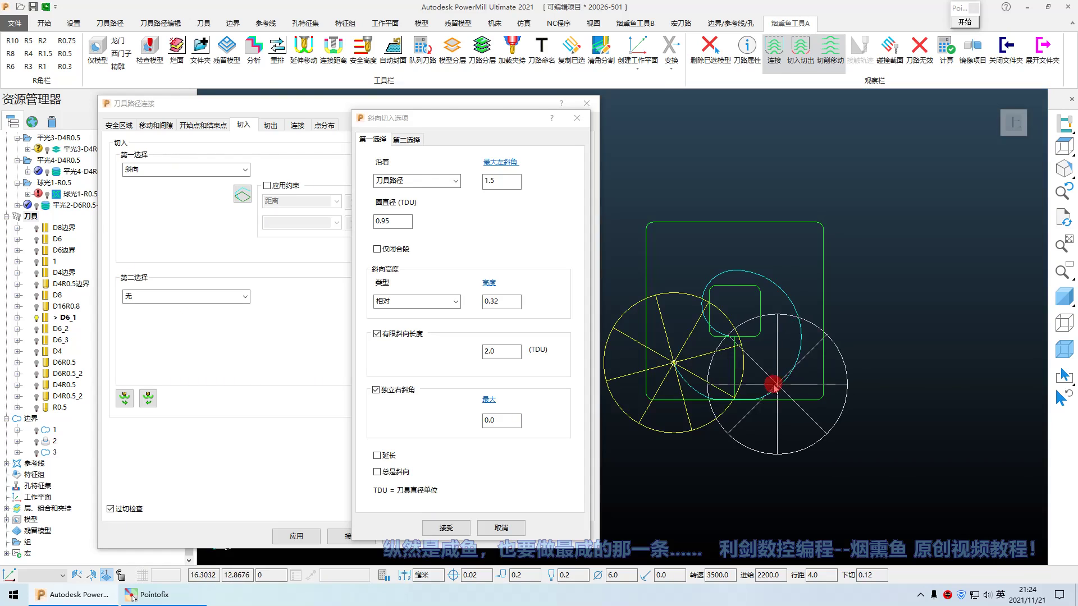
scroll(772, 292, "up", 4)
scroll(813, 285, "down", 6)
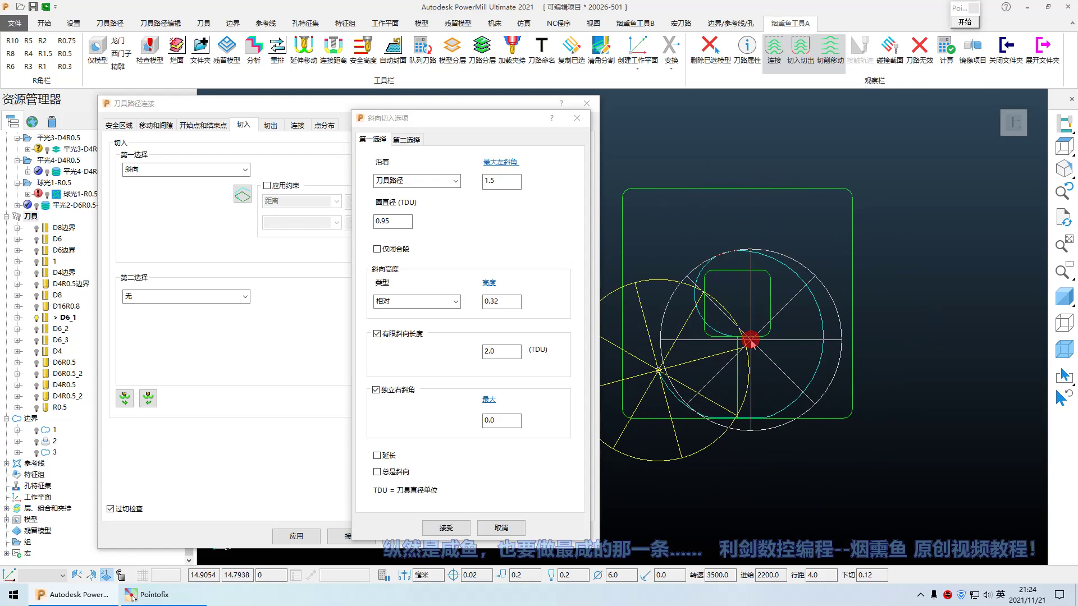
scroll(709, 364, "down", 4)
scroll(709, 363, "up", 4)
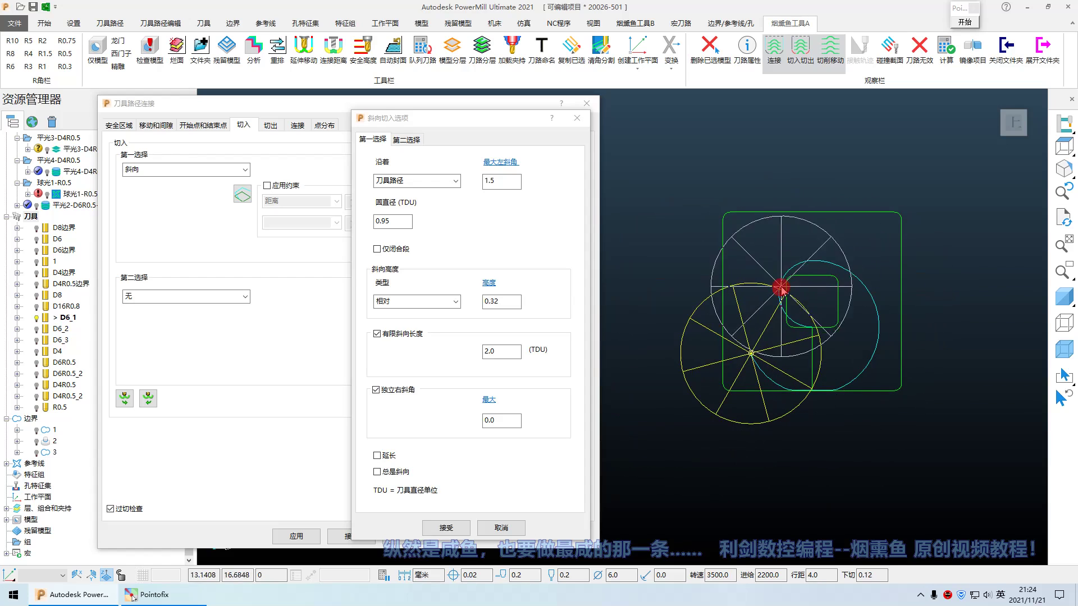
scroll(835, 323, "up", 3)
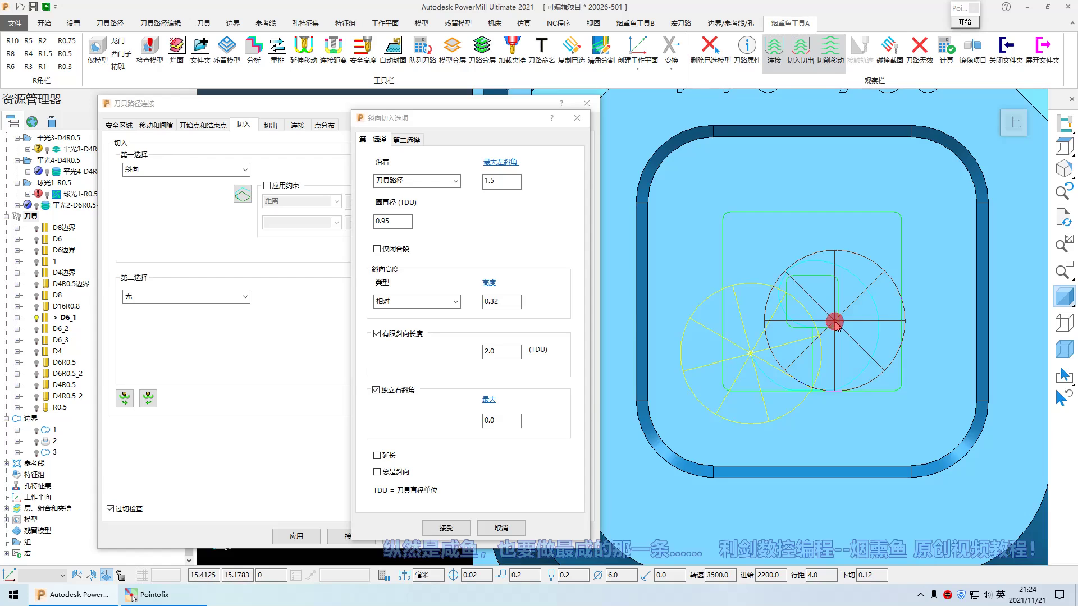
scroll(820, 317, "down", 3)
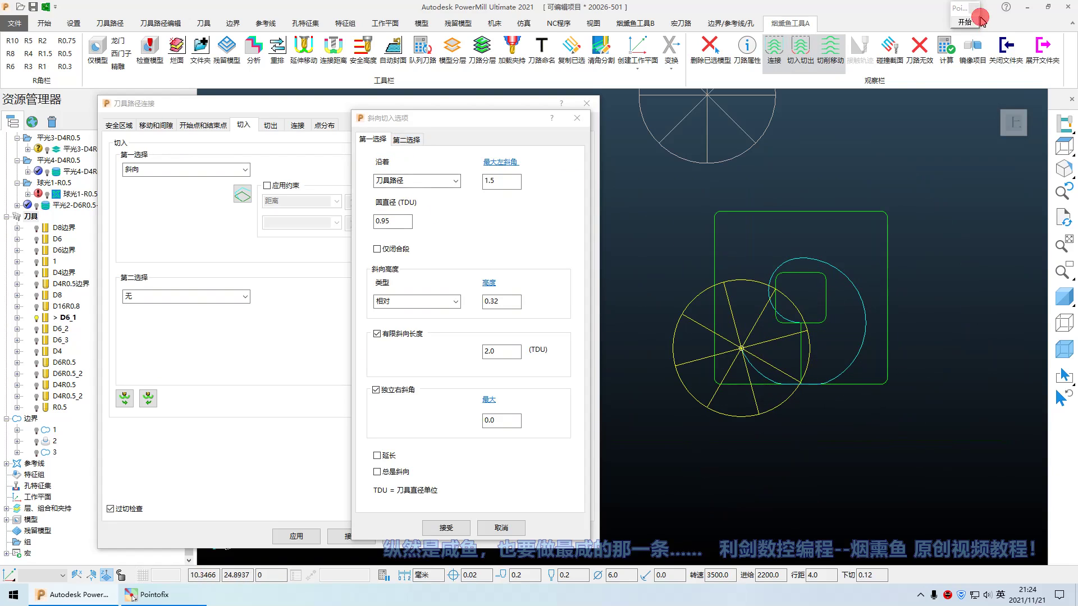
- Mark the ramp's 沿着 setting 刀具路径 with a red circle and a cross using Pointofix, and clear the markup
left_click(965, 22)
mouse_move(366, 154)
left_mouse_down()
mouse_move(480, 171)
mouse_move(354, 197)
left_mouse_up()
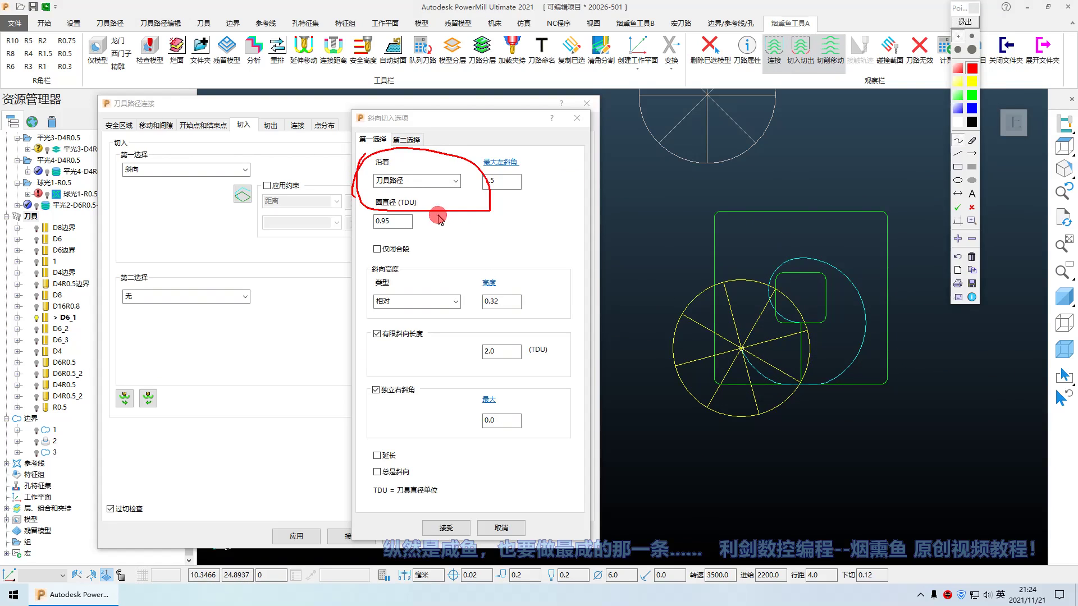
mouse_move(444, 193)
left_mouse_down()
mouse_move(463, 233)
mouse_move(436, 246)
left_mouse_up()
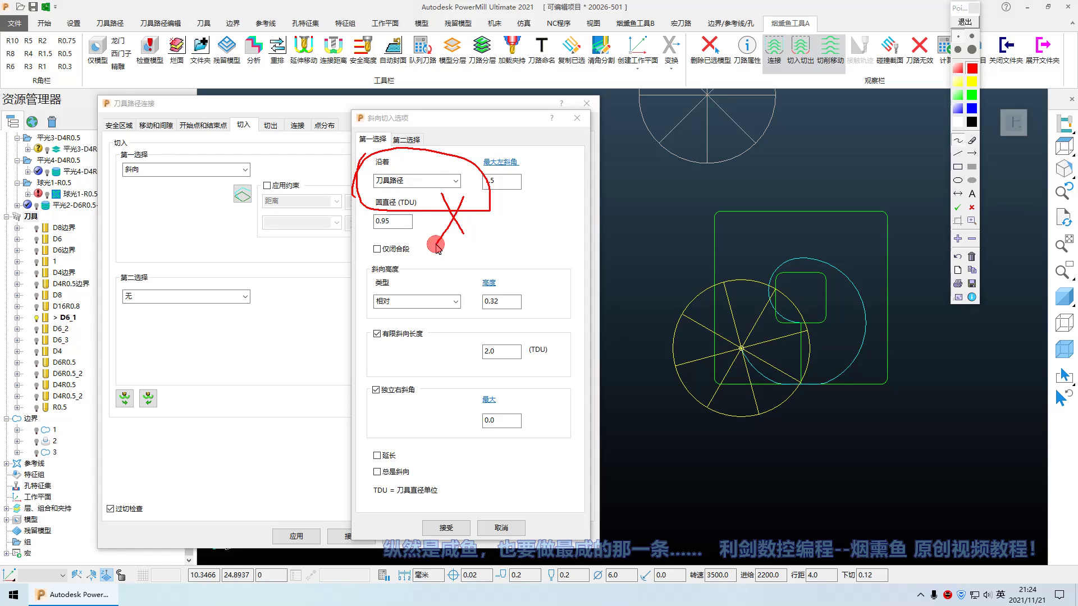
left_click(965, 21)
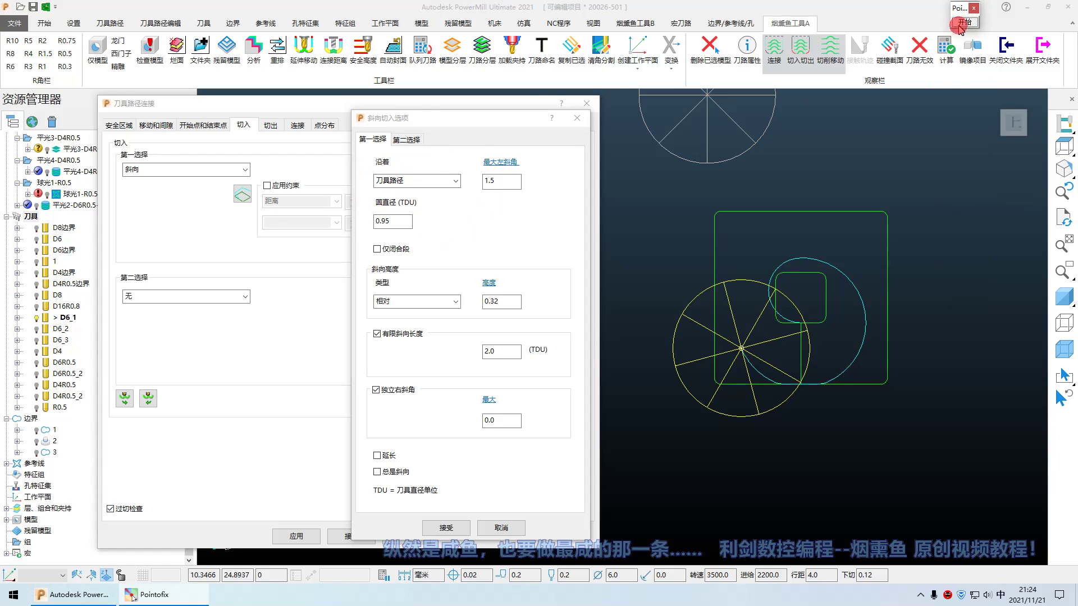
- Move the ramp options dialog away from the toolpath and display the model around the lead-in again
left_click(371, 139)
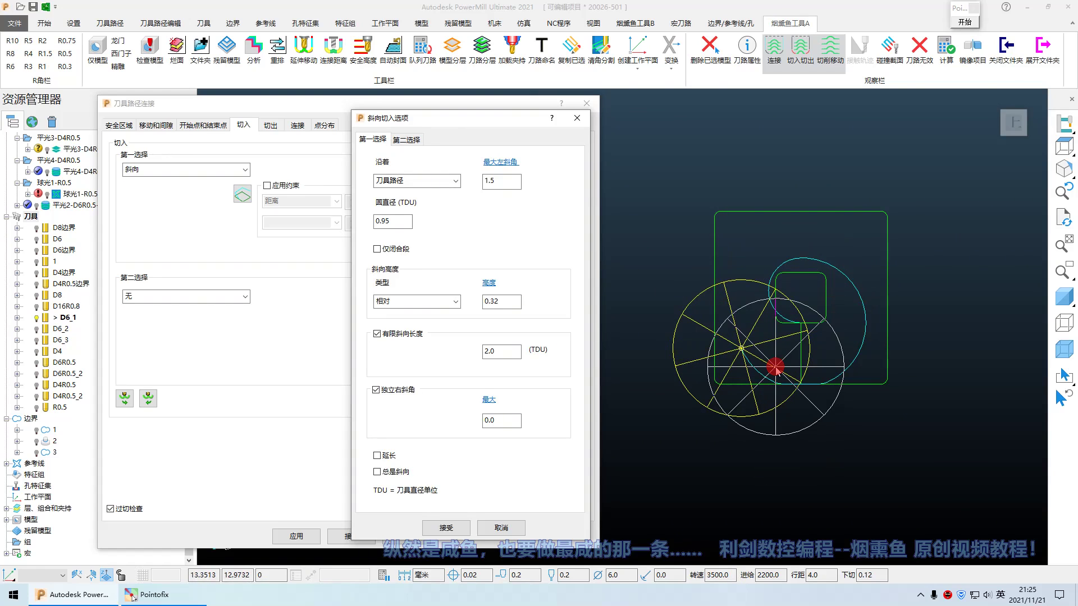
left_click(458, 182)
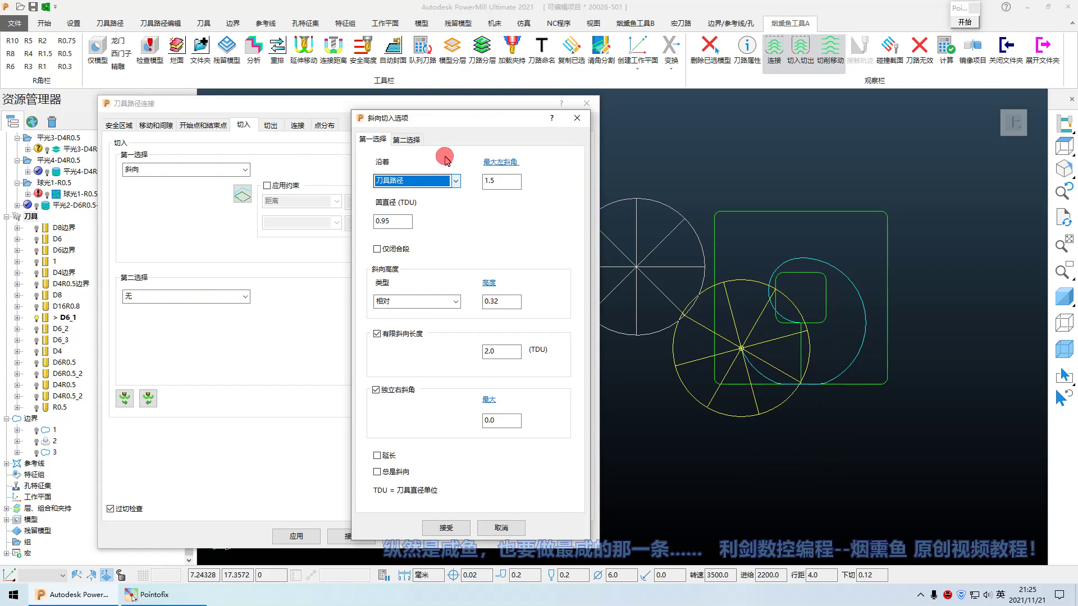
left_click_drag(439, 125, 373, 104)
left_click(385, 161)
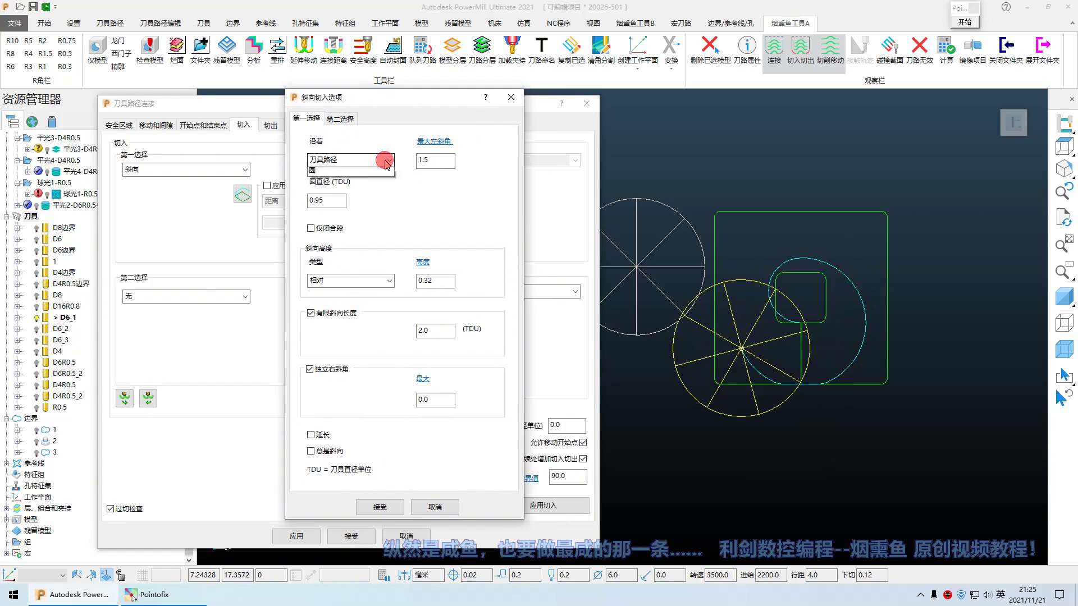
left_click(386, 159)
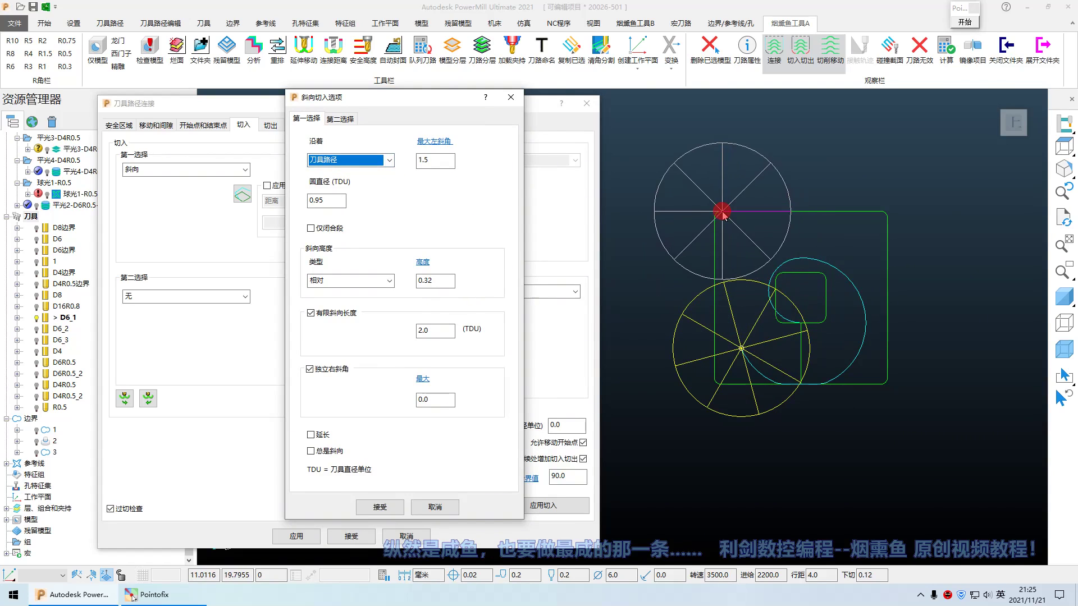
key("F3")
scroll(708, 263, "down", 5)
scroll(708, 262, "up", 4)
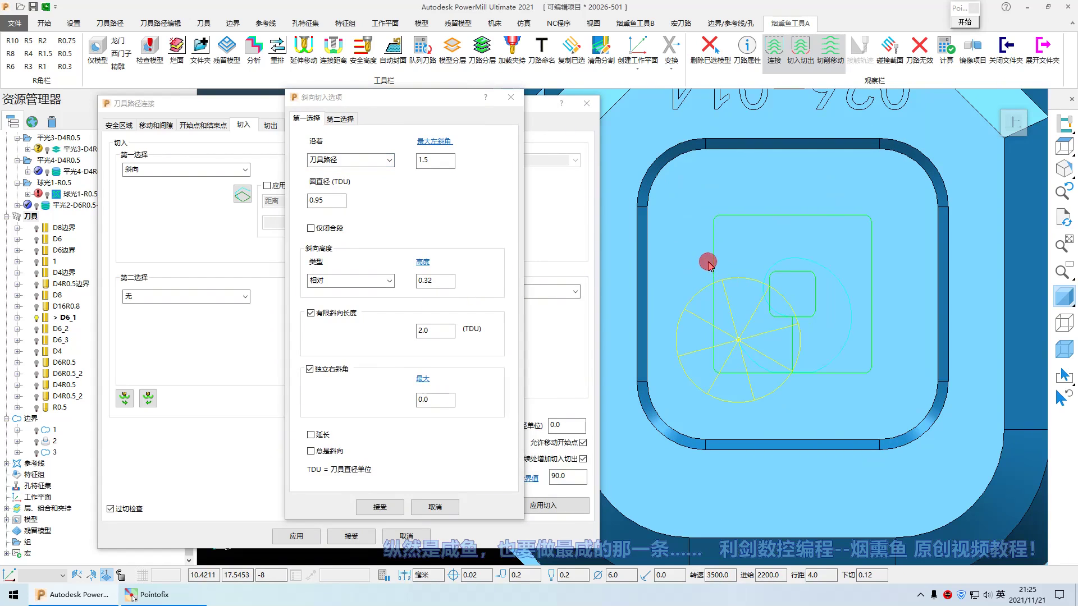
- Set the first-choice ramp to run along 直线 (straight line) and bring the whole 026-014 block into view
left_click(443, 161)
left_click(371, 161)
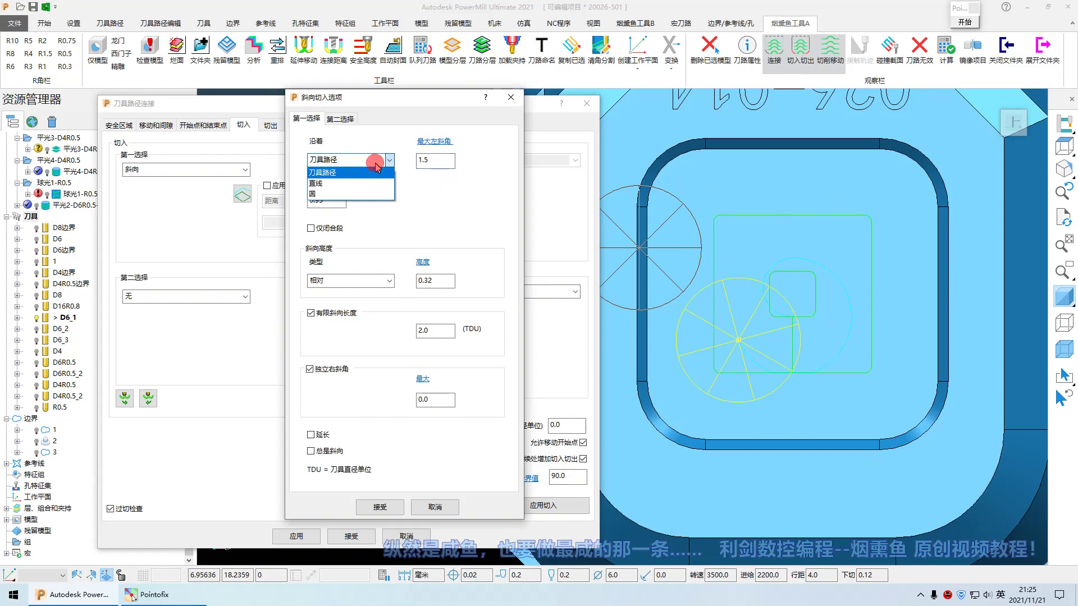
left_click(337, 183)
scroll(729, 285, "down", 3)
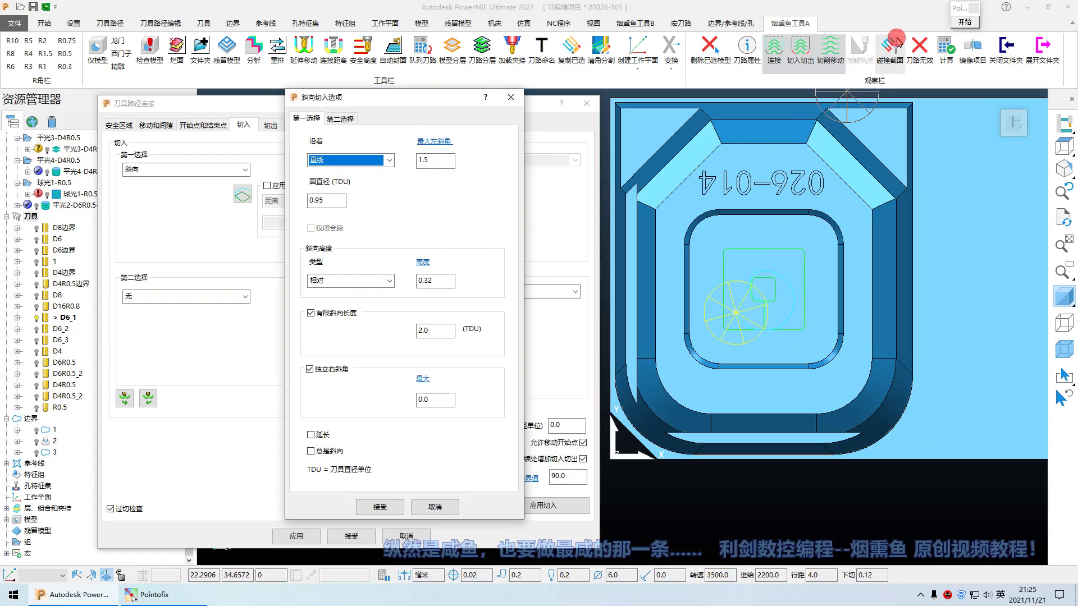
- Draw red straight lines across the 026-014 block in Pointofix to illustrate possible straight ramp directions
left_click(965, 22)
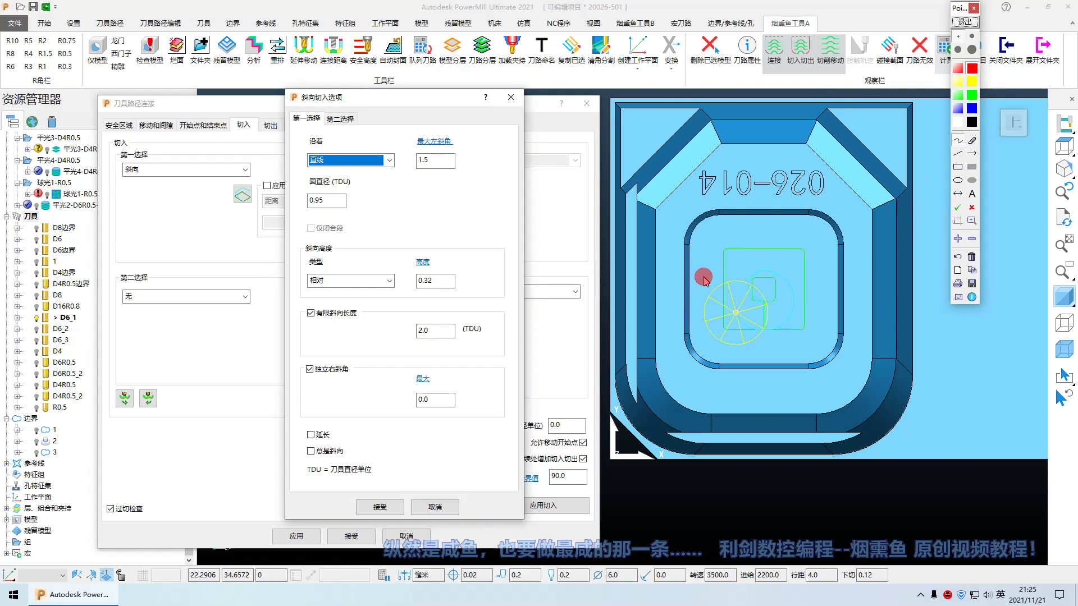
left_click_drag(633, 311, 872, 312)
left_click_drag(684, 149, 711, 469)
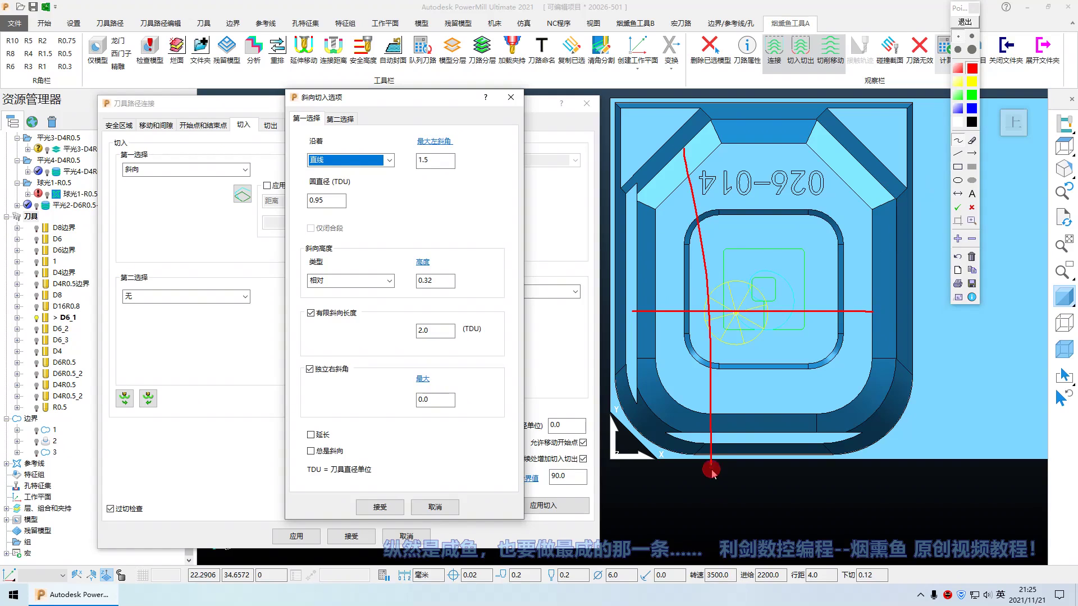
left_click_drag(815, 189, 821, 393)
left_click_drag(639, 389, 928, 389)
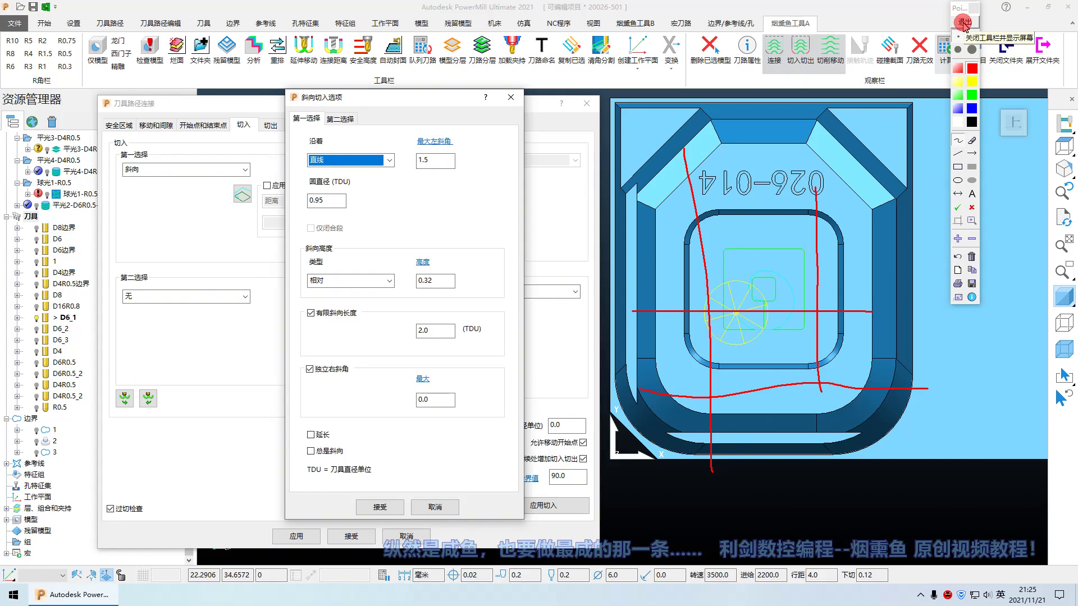
- Circle the 直线 setting in red, scribble a spiral over the small square pass, and sketch zigzag arrows above the pocket
left_click_drag(302, 160, 335, 171)
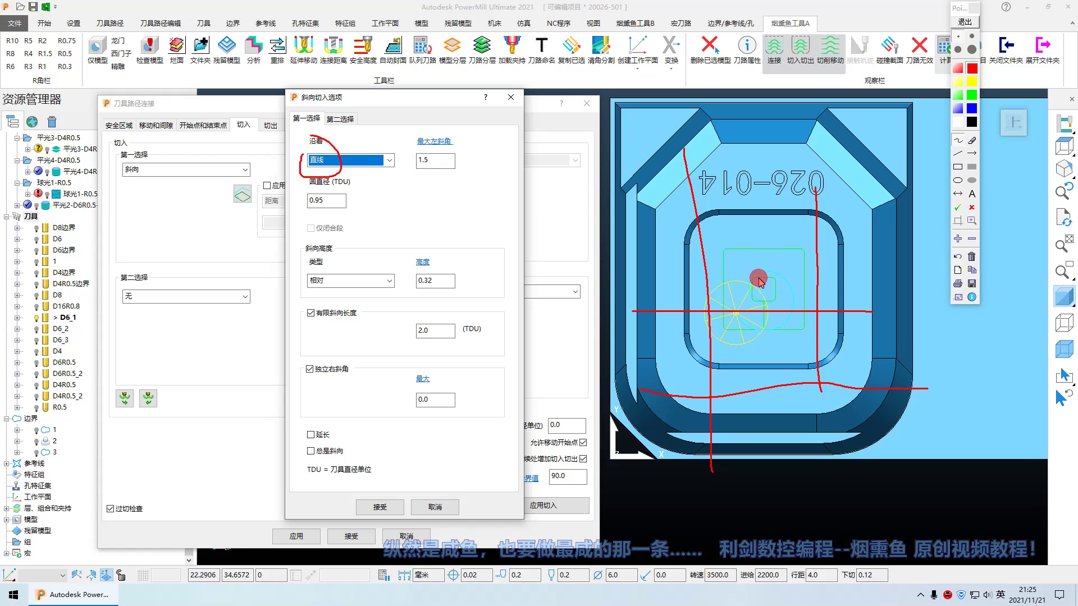
mouse_move(758, 281)
left_mouse_down()
mouse_move(747, 303)
mouse_move(781, 291)
mouse_move(741, 275)
mouse_move(766, 302)
left_mouse_up()
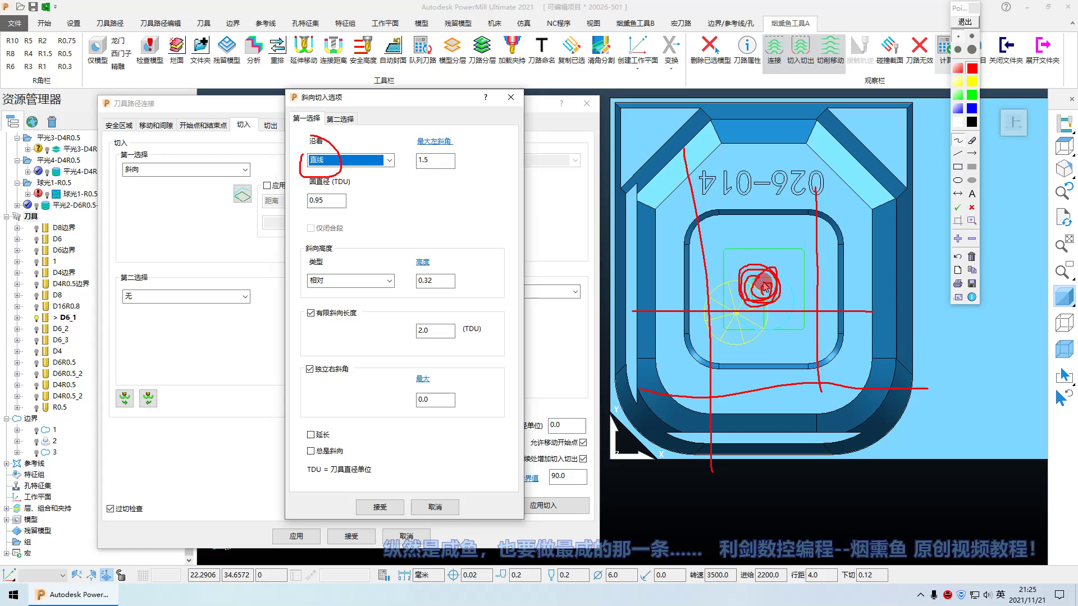
mouse_move(659, 120)
left_mouse_down()
mouse_move(654, 135)
mouse_move(727, 160)
mouse_move(775, 84)
mouse_move(786, 147)
mouse_move(776, 202)
mouse_move(852, 223)
left_mouse_up()
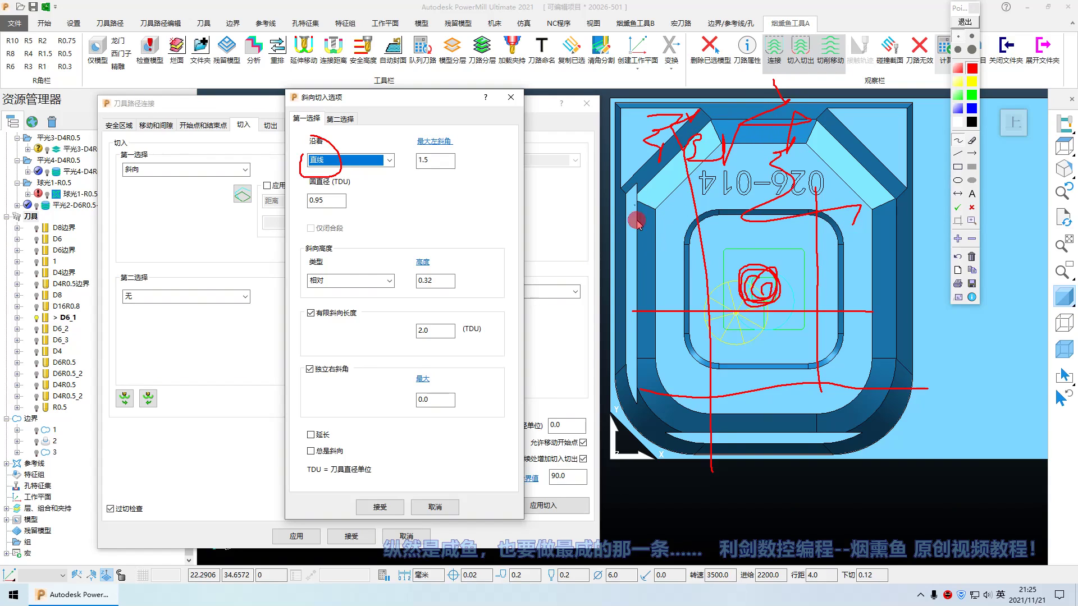
- Sketch descending spiral and zigzag ramp motions in red over the dialogs, and clear all the markup
mouse_move(503, 106)
left_mouse_down()
mouse_move(547, 152)
mouse_move(555, 283)
mouse_move(540, 326)
mouse_move(573, 368)
left_mouse_up()
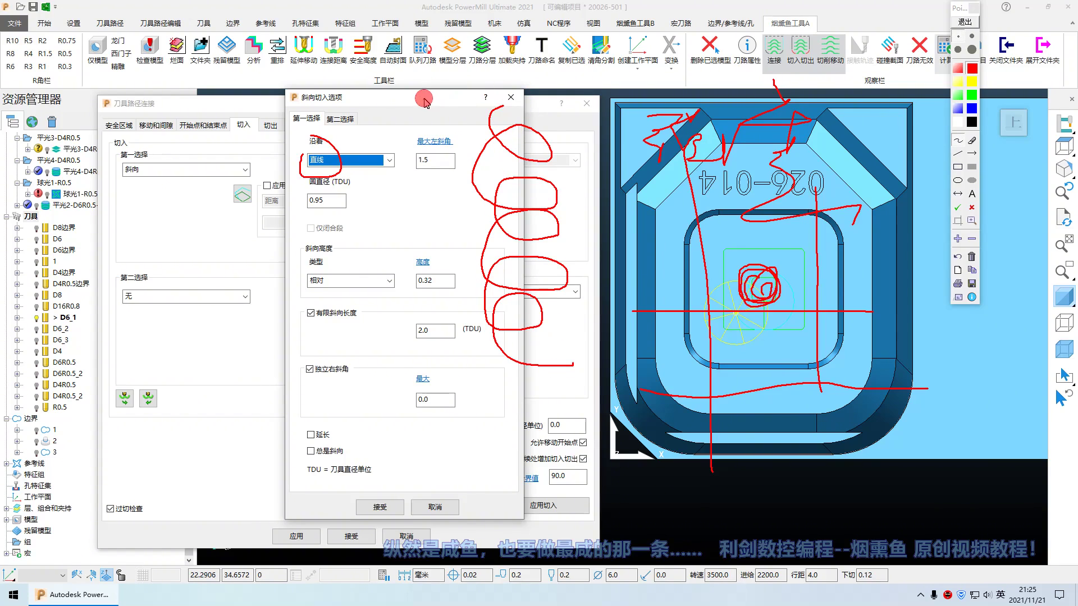
left_click_drag(403, 108, 499, 134)
left_click_drag(481, 97, 459, 191)
mouse_move(387, 327)
left_mouse_down()
mouse_move(392, 350)
mouse_move(422, 358)
mouse_move(487, 347)
left_mouse_up()
left_click(449, 356)
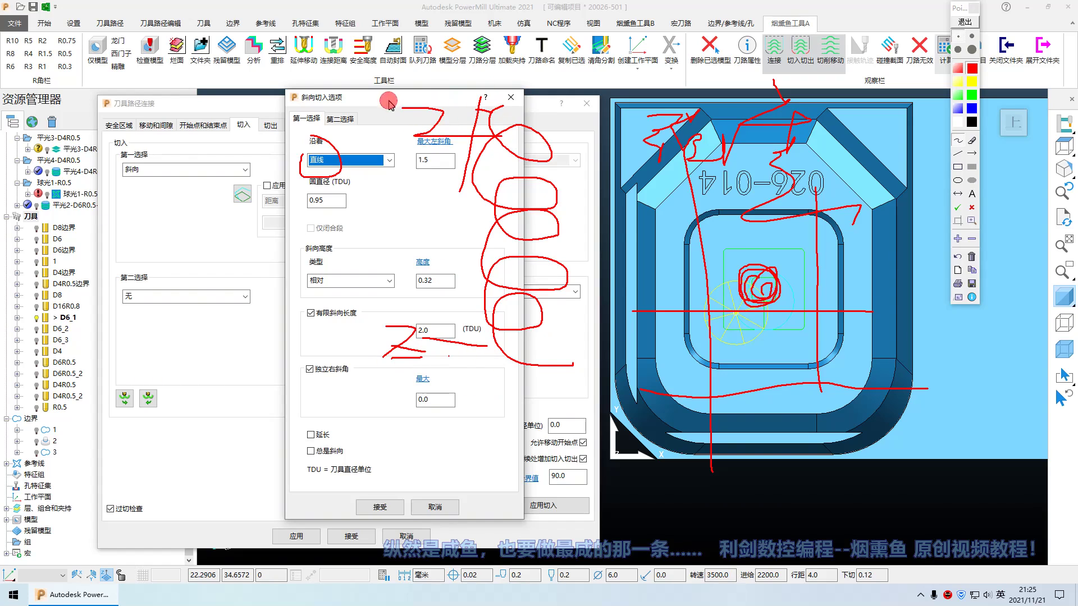
mouse_move(484, 94)
left_mouse_down()
mouse_move(550, 108)
mouse_move(496, 134)
mouse_move(526, 167)
mouse_move(475, 256)
mouse_move(547, 303)
mouse_move(483, 342)
mouse_move(558, 385)
mouse_move(500, 388)
mouse_move(590, 371)
mouse_move(554, 386)
mouse_move(585, 382)
mouse_move(505, 482)
mouse_move(242, 393)
mouse_move(602, 379)
mouse_move(454, 426)
left_mouse_up()
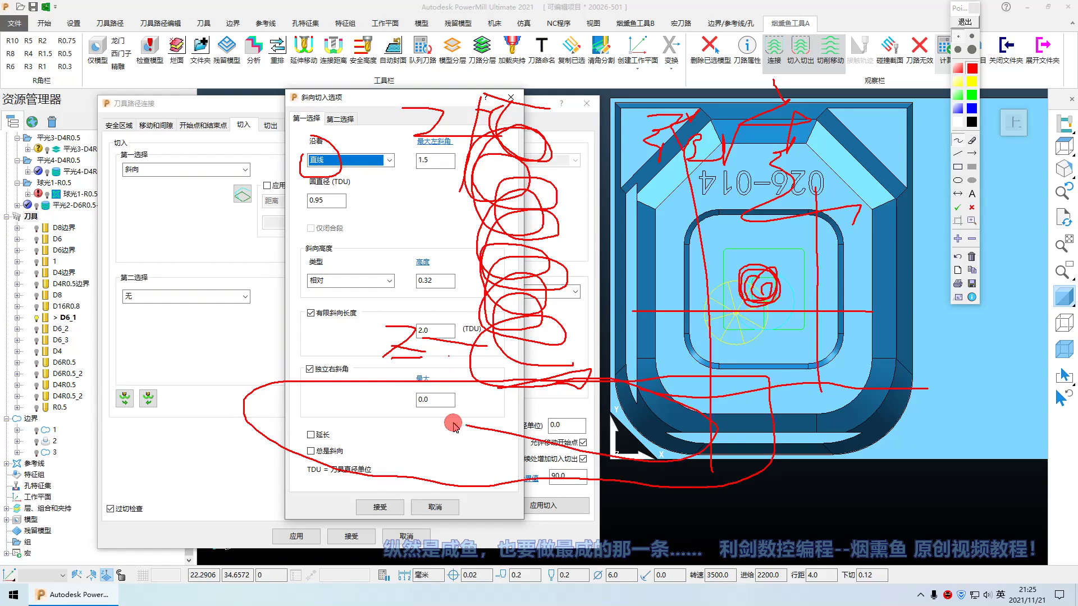
left_click(965, 21)
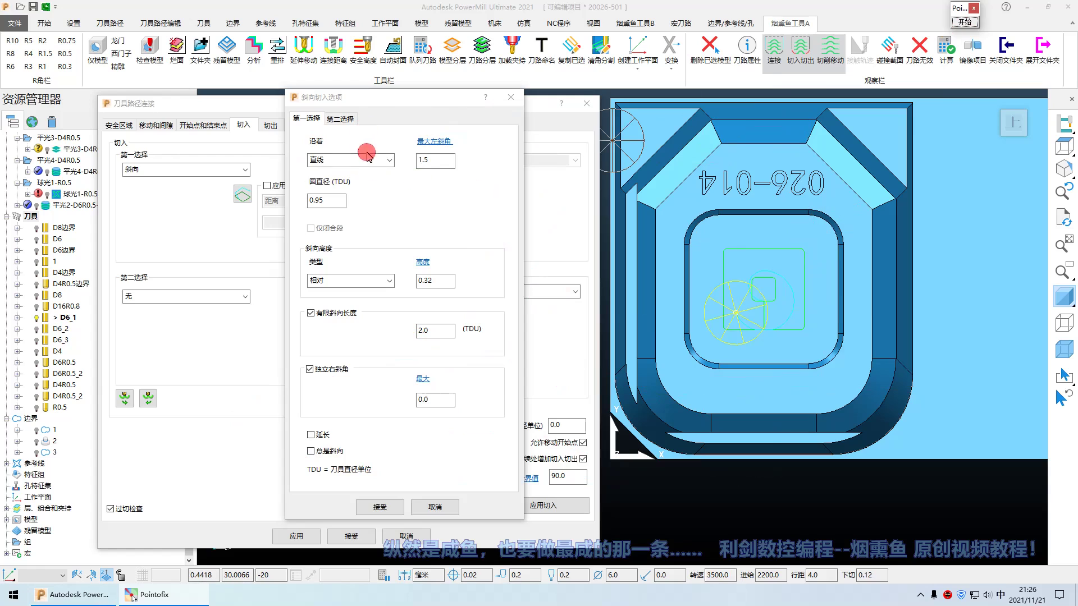
- Reselect 直线 as the path the first-choice ramp follows
left_click(384, 159)
left_click(323, 182)
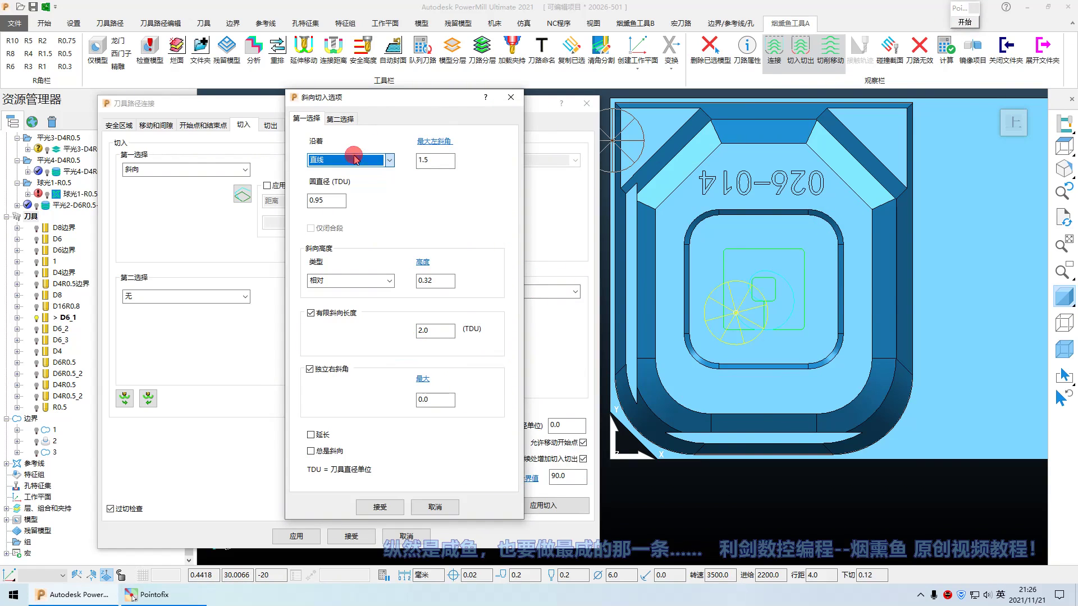
left_click(434, 160)
- Hide the model and inspect the D6_1 tool and its lead-in from an oblique angle and from the front
scroll(706, 308, "down", 3)
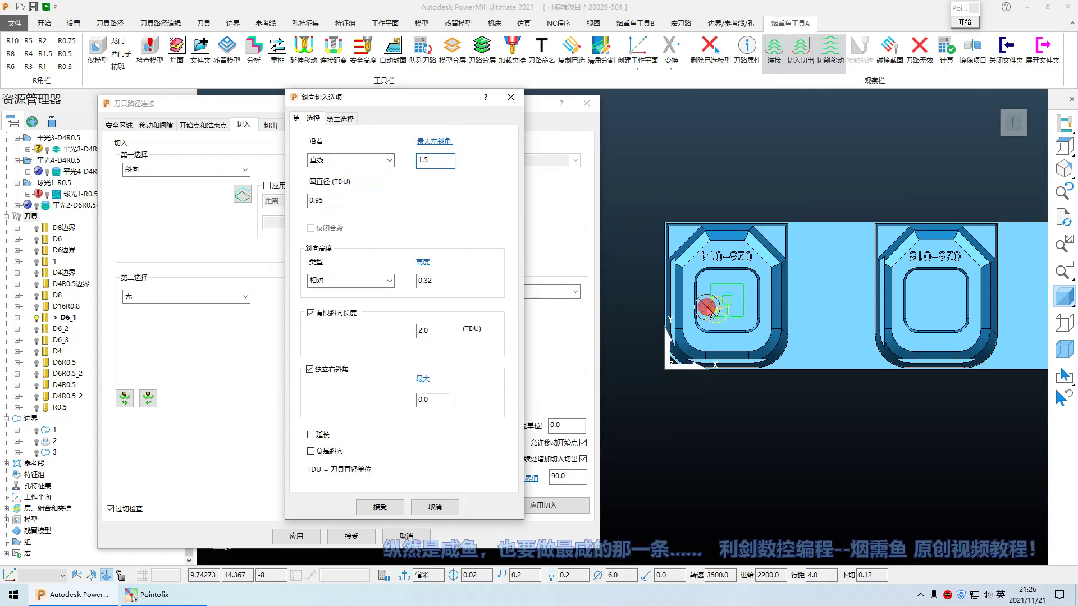
scroll(724, 304, "up", 4)
scroll(733, 280, "down", 2)
key("F3")
middle_click_drag(731, 301, 721, 230)
key("ctrl+2")
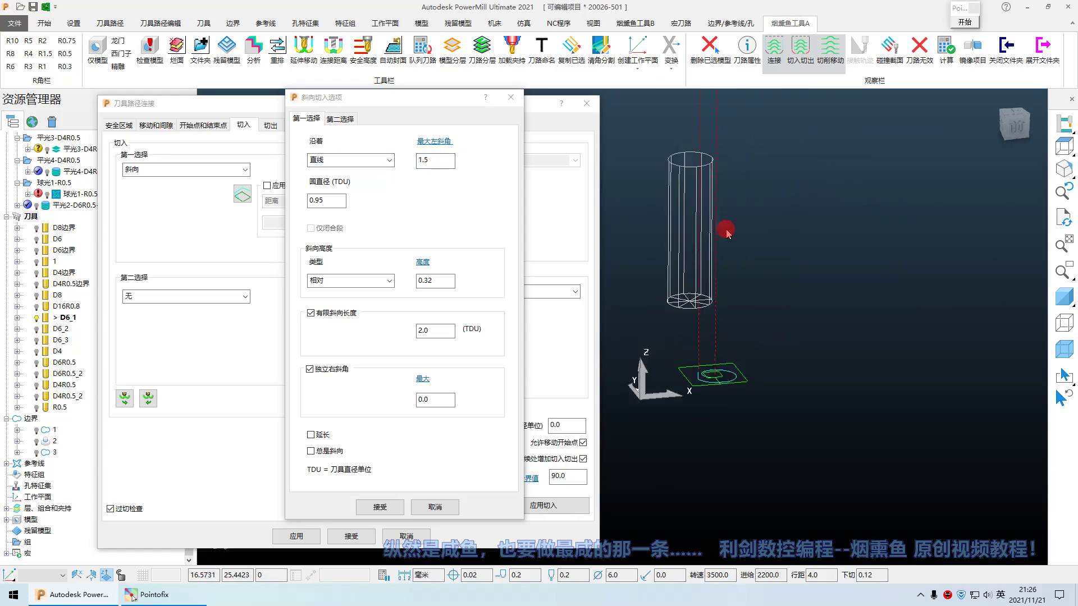
scroll(734, 362, "up", 4)
scroll(741, 355, "down", 4)
key("alt")
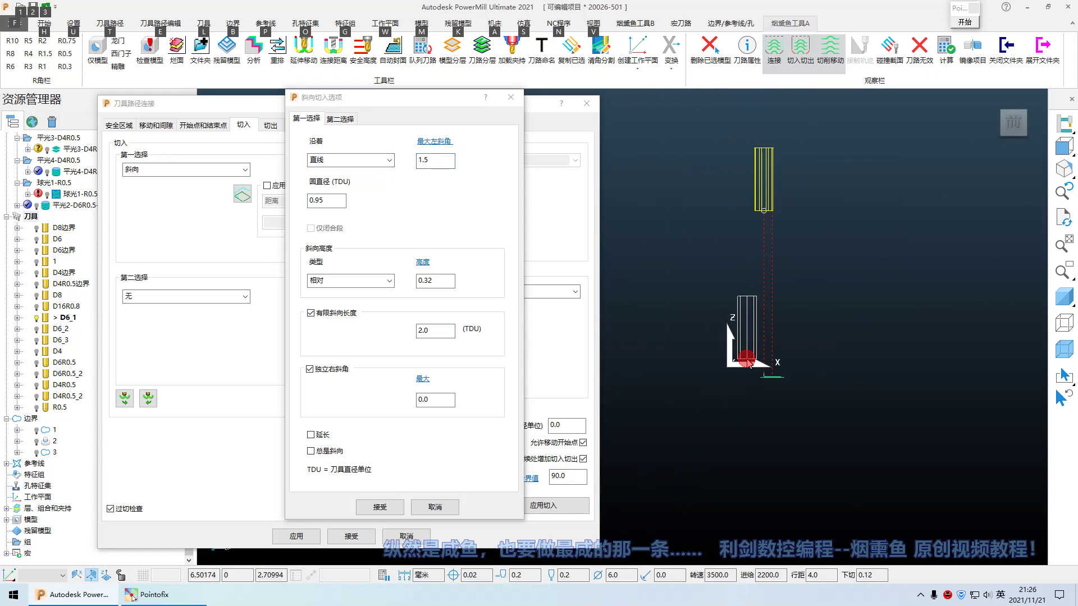
- Trace the sloping lead-in line and the green toolpath line beneath it in red at close range
scroll(747, 361, "up", 6)
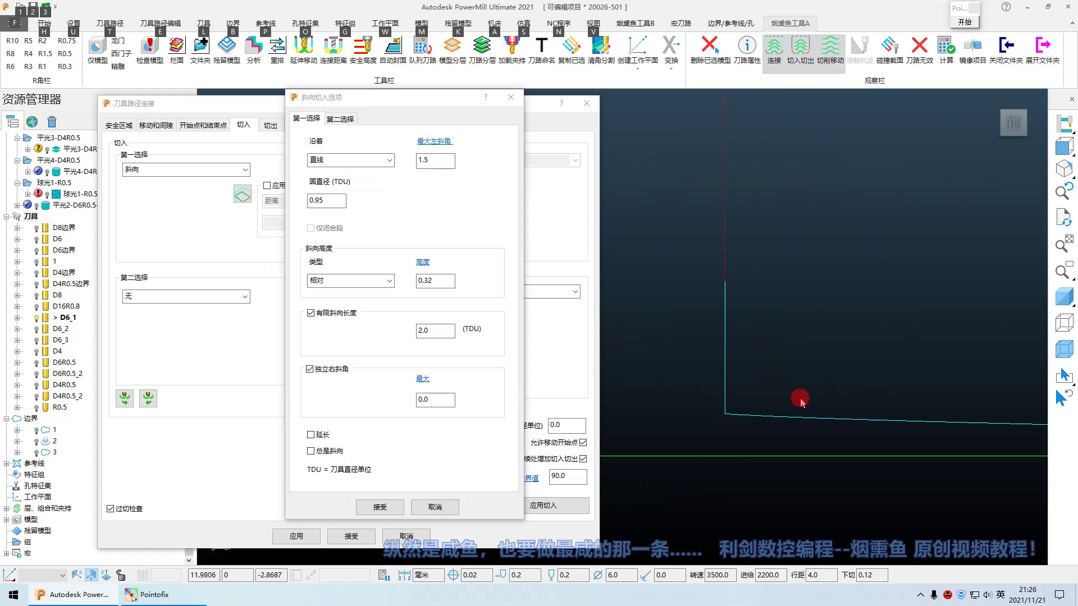
left_click(960, 24)
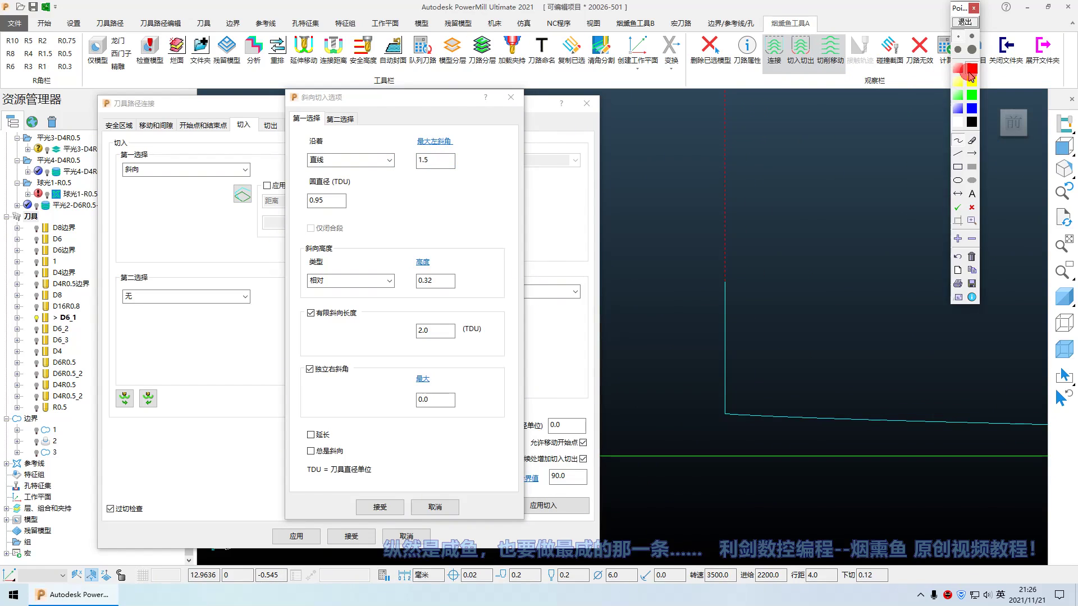
left_click_drag(728, 416, 759, 422)
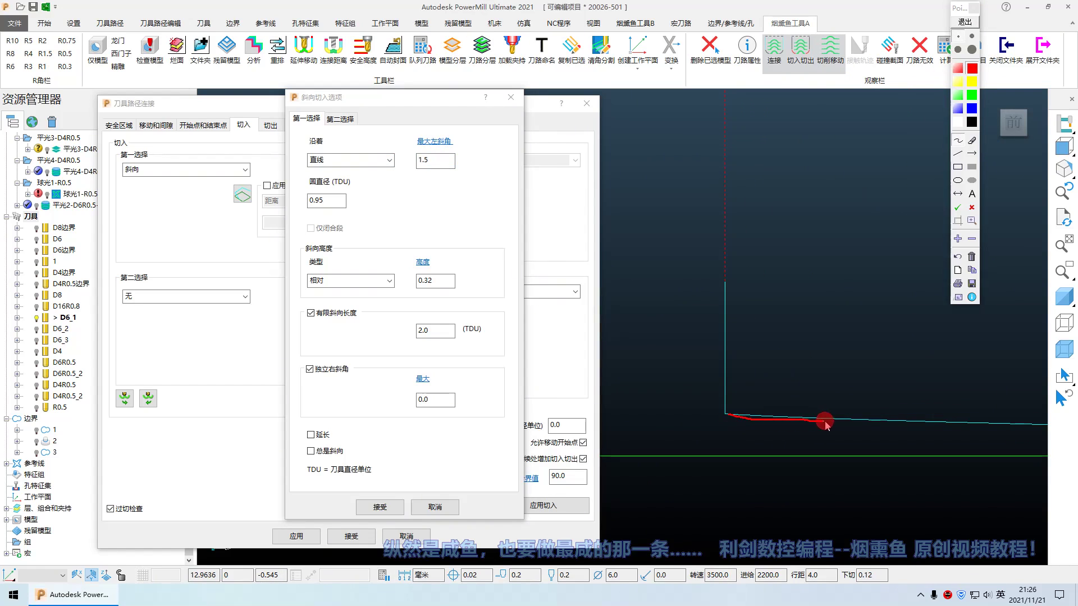
left_click_drag(824, 422, 990, 434)
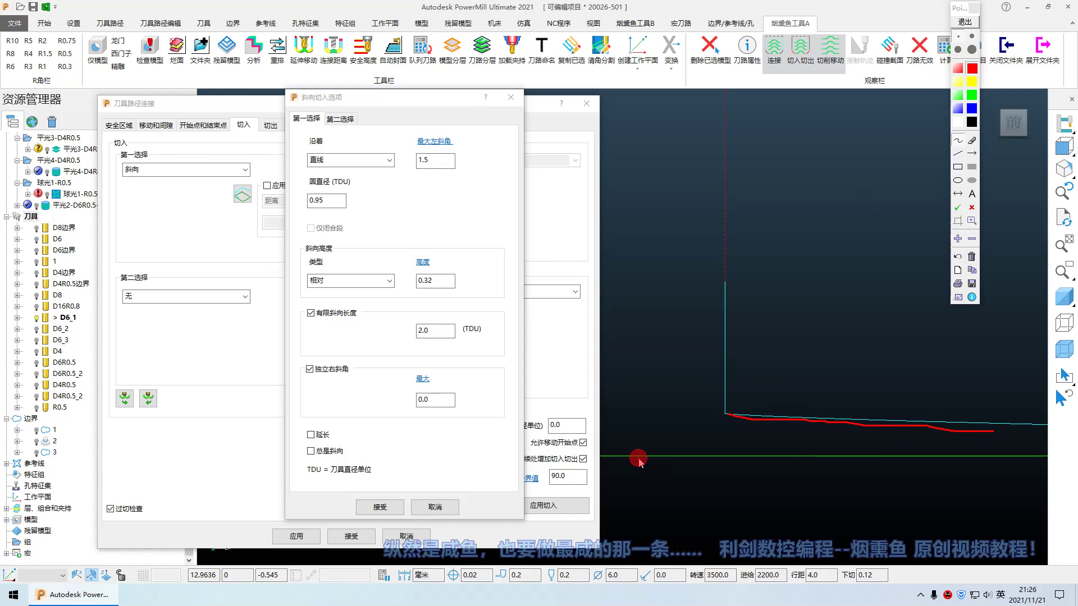
left_click_drag(640, 459, 1041, 447)
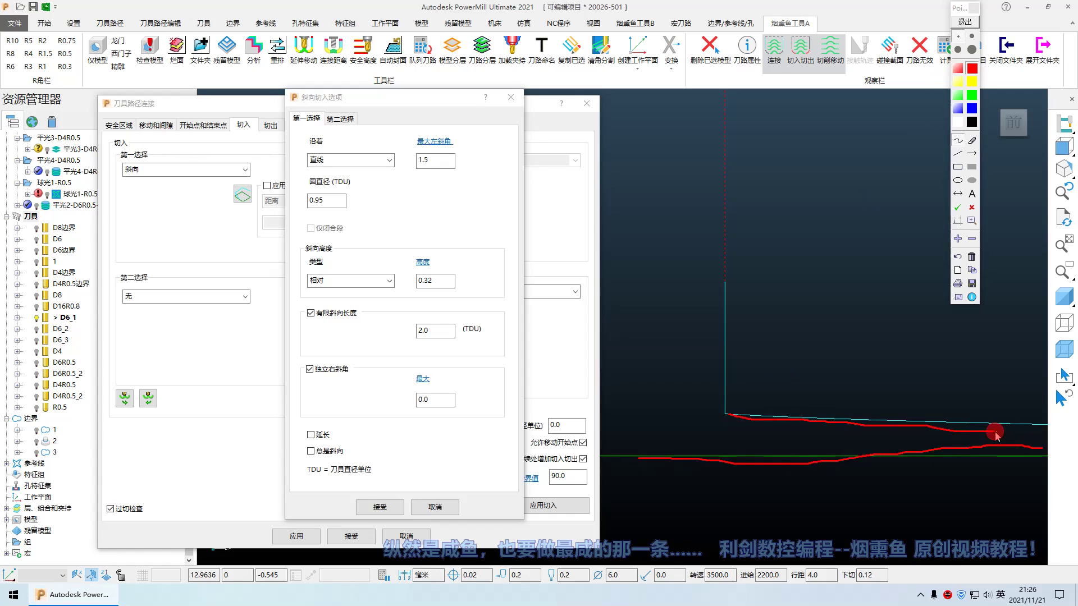
- Sketch a red arrow back up from between the two lines, handwrite notes beside the vertical plunge, and retrace both lines
mouse_move(864, 429)
left_mouse_down()
mouse_move(866, 455)
mouse_move(658, 403)
left_mouse_up()
mouse_move(662, 393)
left_mouse_down()
mouse_move(648, 396)
mouse_move(679, 414)
left_mouse_up()
mouse_move(606, 324)
left_mouse_down()
mouse_move(694, 325)
mouse_move(673, 349)
left_mouse_up()
left_click_drag(660, 297, 661, 337)
left_click_drag(668, 315, 690, 349)
left_click_drag(703, 348, 700, 387)
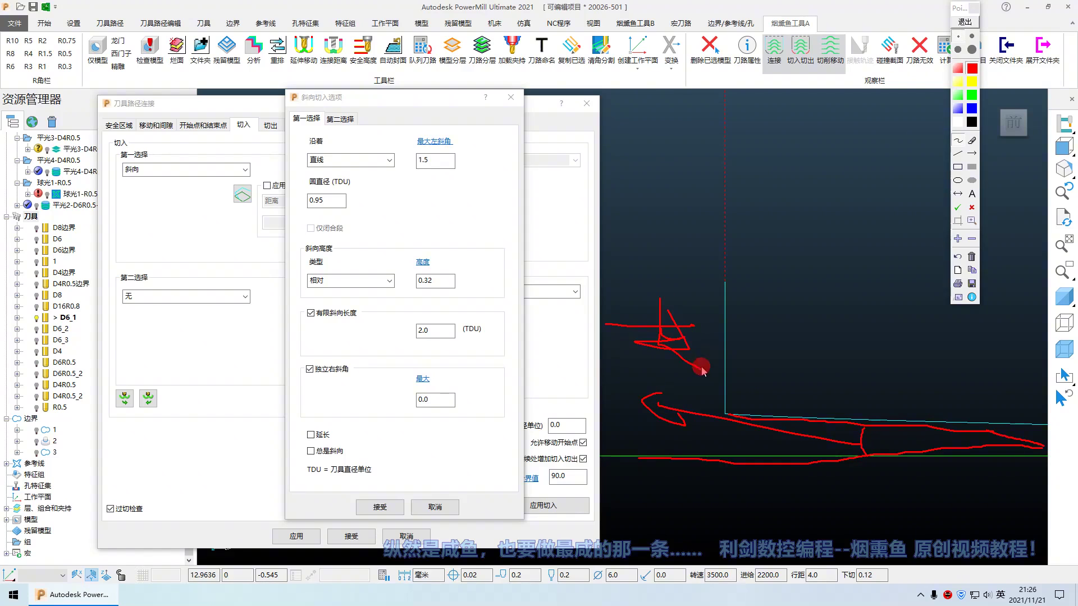
mouse_move(709, 294)
left_mouse_down()
mouse_move(699, 371)
mouse_move(721, 360)
left_mouse_up()
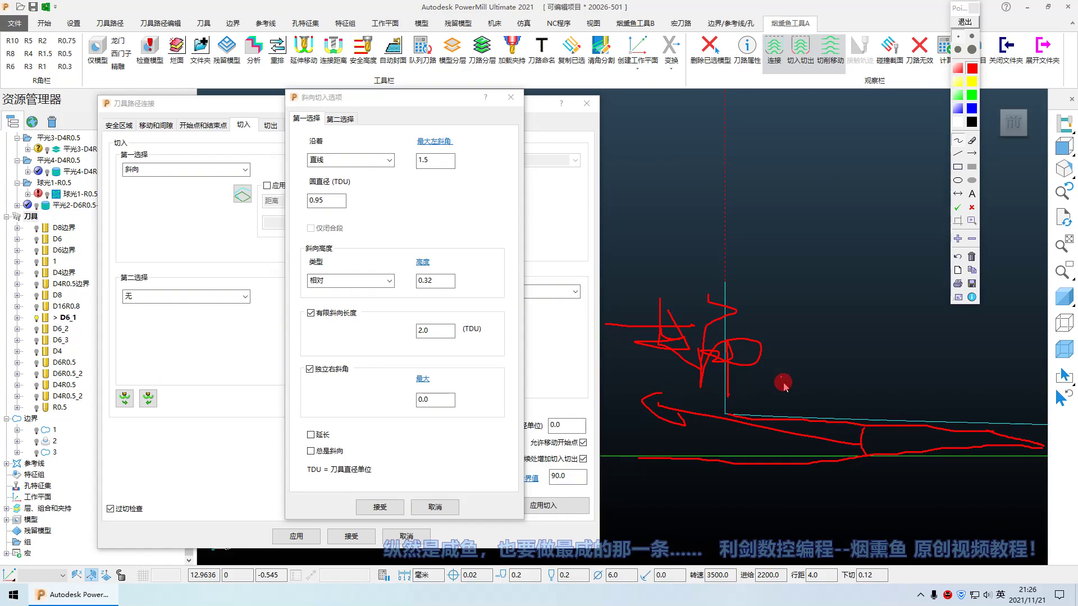
mouse_move(730, 418)
left_mouse_down()
mouse_move(927, 423)
mouse_move(1036, 439)
left_mouse_up()
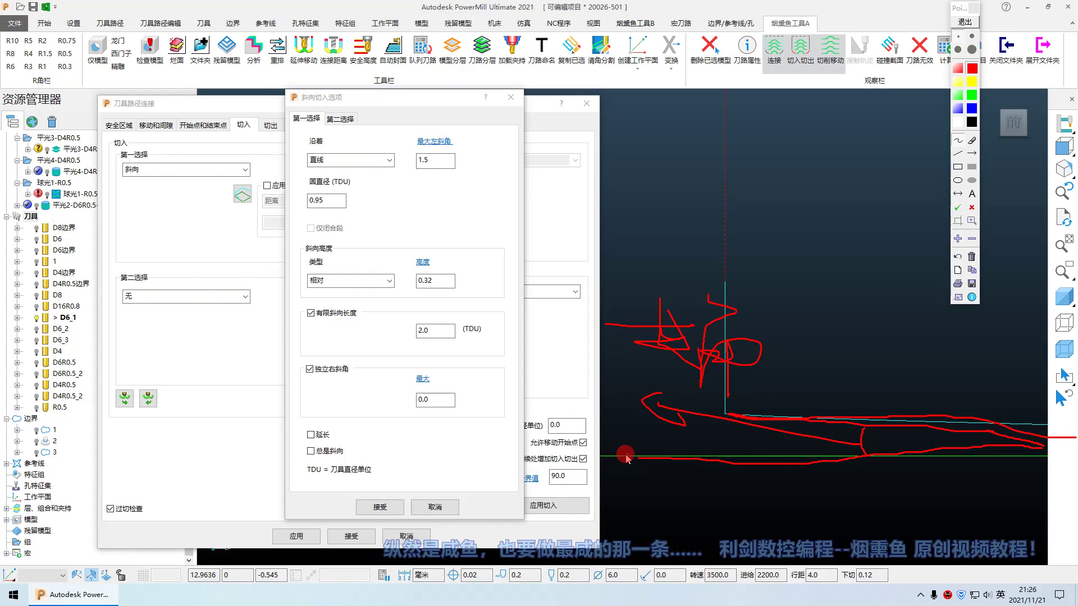
left_click_drag(624, 455, 980, 456)
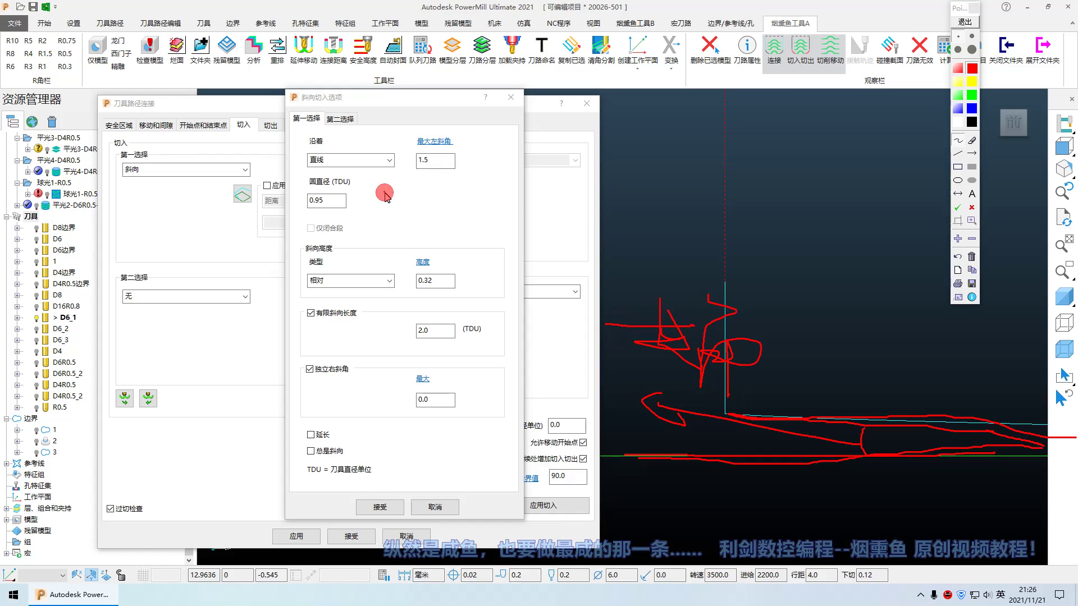
- Handwrite 1–3 in red below the maximum left ramp angle, underline it, thicken the 1, and clear all the markup
left_click_drag(414, 181, 411, 209)
mouse_move(426, 202)
left_mouse_down()
mouse_move(467, 199)
mouse_move(505, 240)
left_mouse_up()
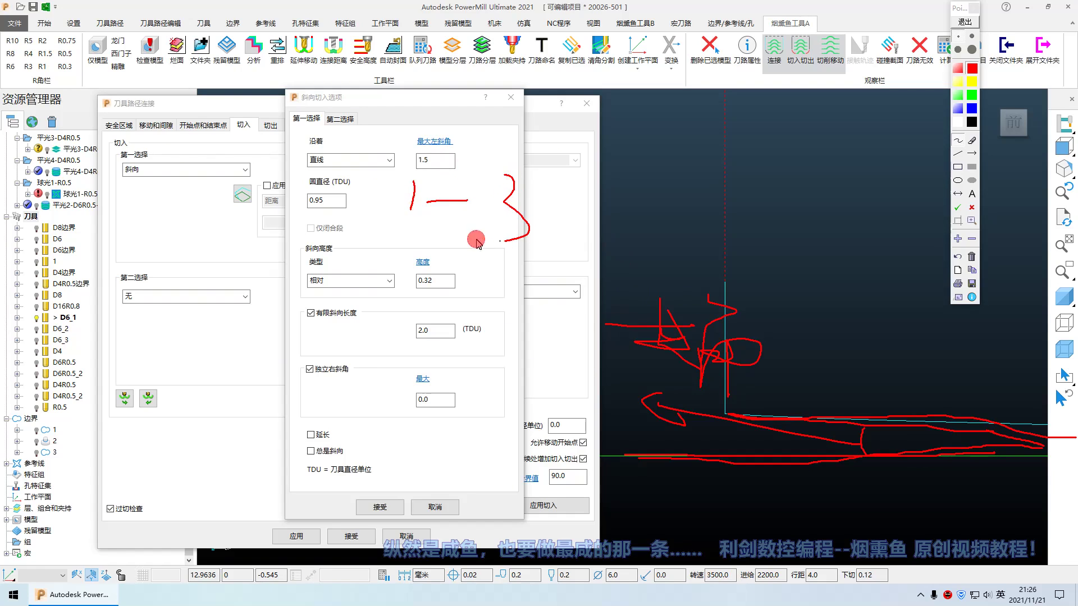
left_click_drag(352, 251, 651, 256)
mouse_move(413, 180)
left_mouse_down()
mouse_move(409, 236)
mouse_move(410, 168)
mouse_move(409, 241)
mouse_move(412, 207)
left_mouse_up()
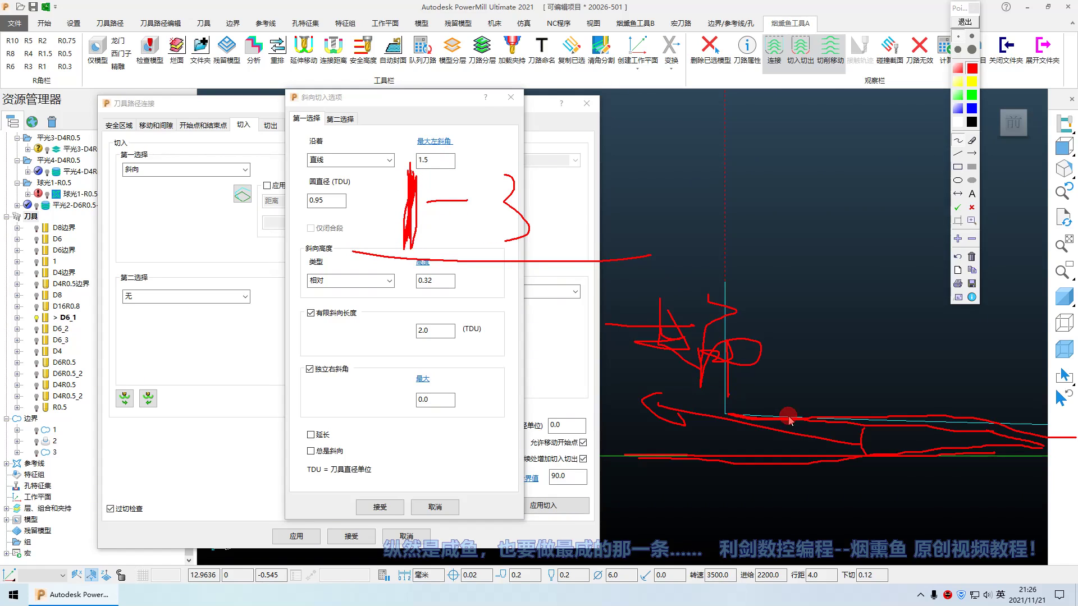
left_click(964, 21)
left_click(954, 23)
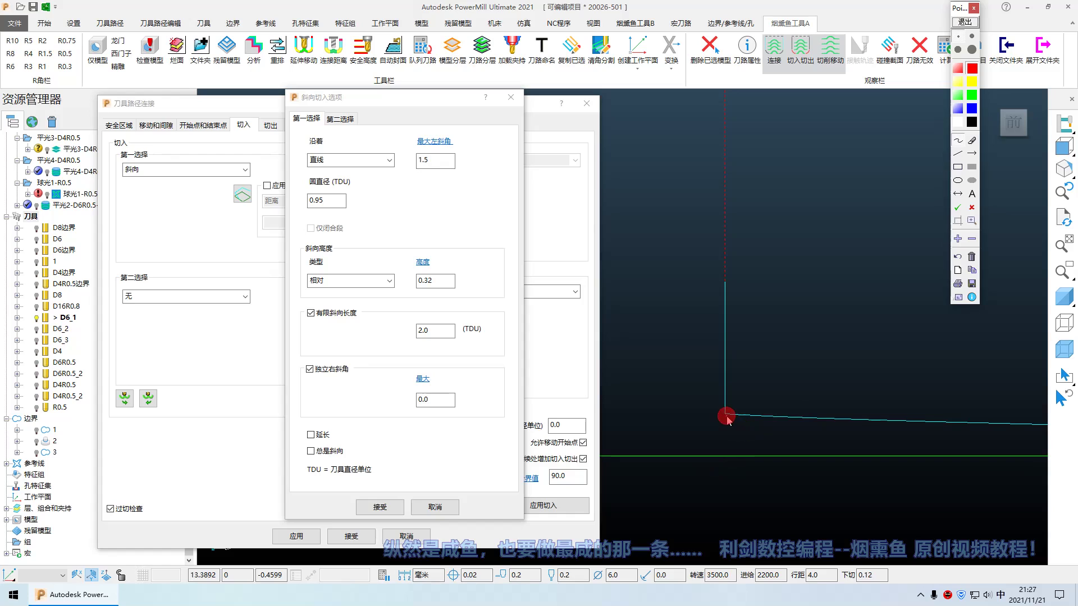
- Trace the shallow ramp line in red again and sketch the back-and-forth passes below it
left_click_drag(727, 418, 1002, 425)
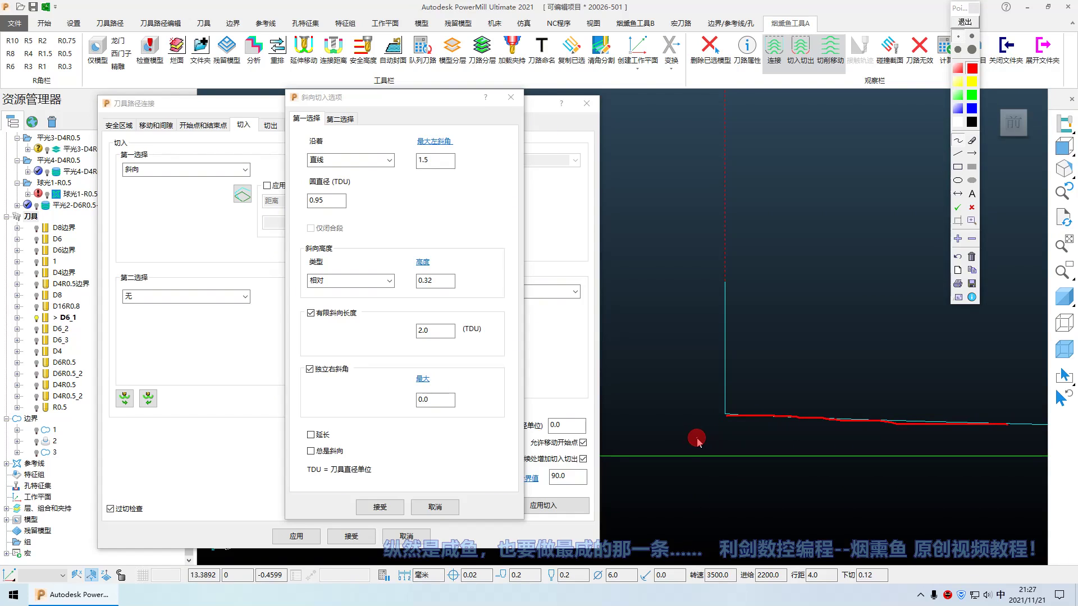
left_click_drag(711, 438, 1043, 452)
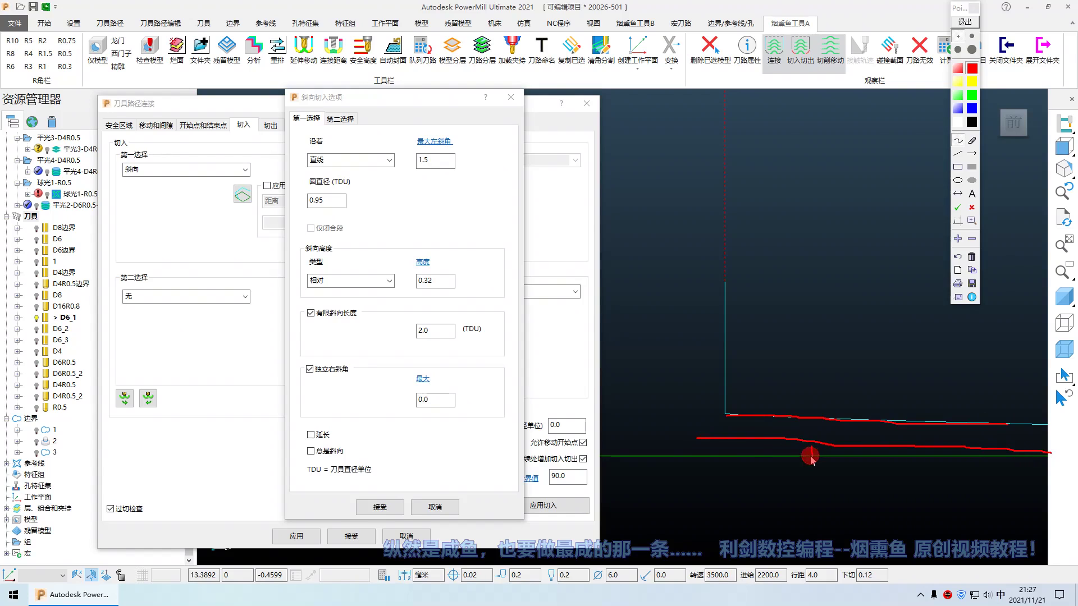
left_click_drag(665, 441, 735, 443)
left_click_drag(644, 442, 698, 445)
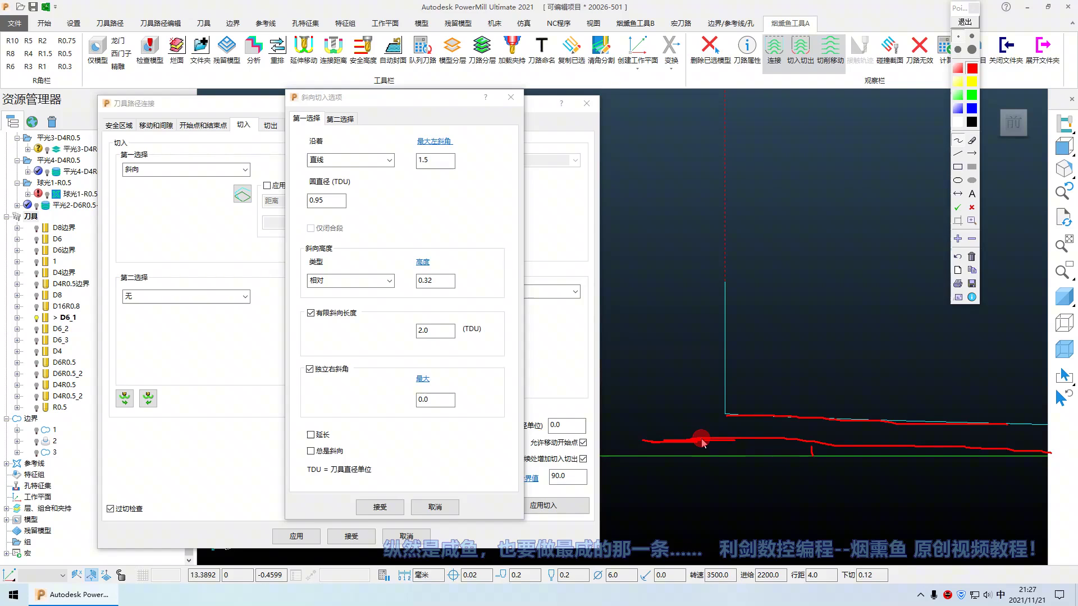
left_click_drag(717, 441, 927, 443)
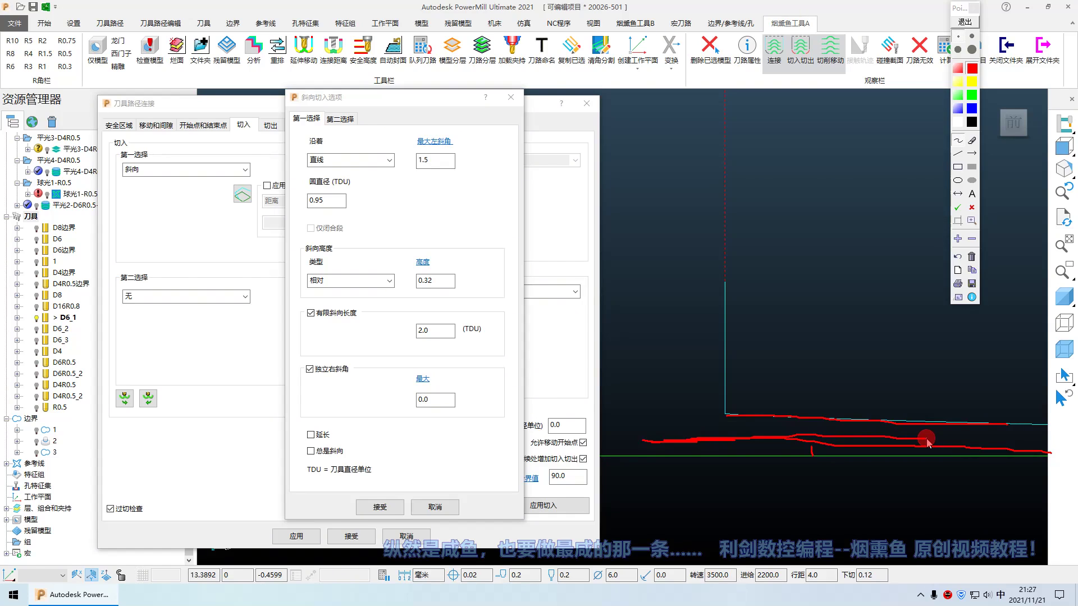
- Handwrite red notes including φ20 above the lead-in, circle them, and add further sketches and long underlines above
mouse_move(592, 167)
left_mouse_down()
mouse_move(650, 161)
mouse_move(732, 229)
left_mouse_up()
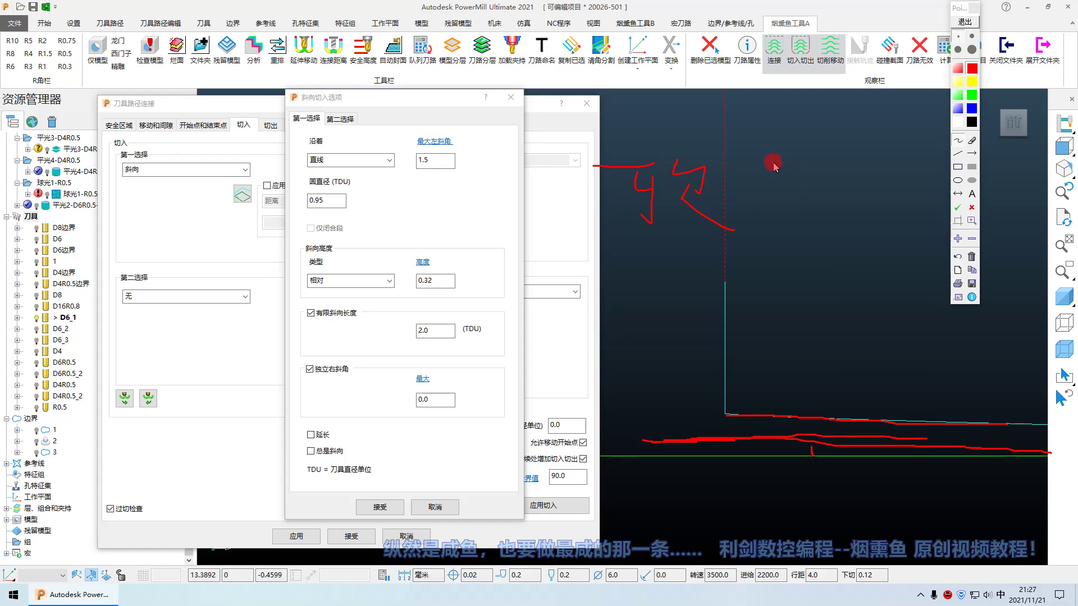
left_click_drag(906, 161, 849, 202)
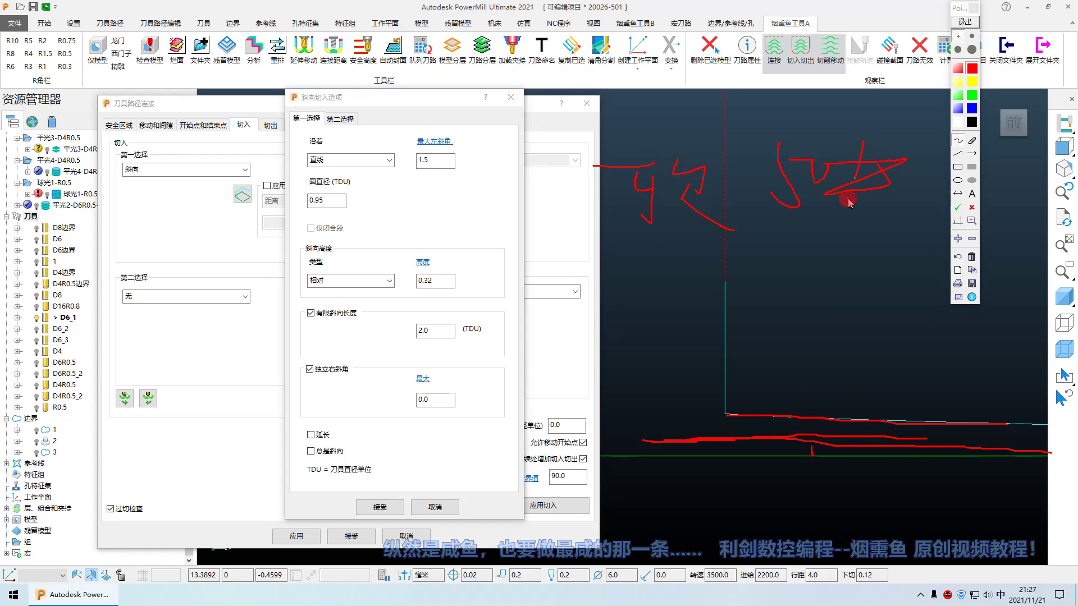
mouse_move(715, 256)
left_mouse_down()
mouse_move(729, 295)
mouse_move(754, 247)
mouse_move(808, 256)
mouse_move(770, 290)
mouse_move(820, 312)
left_mouse_up()
left_click_drag(635, 70, 647, 112)
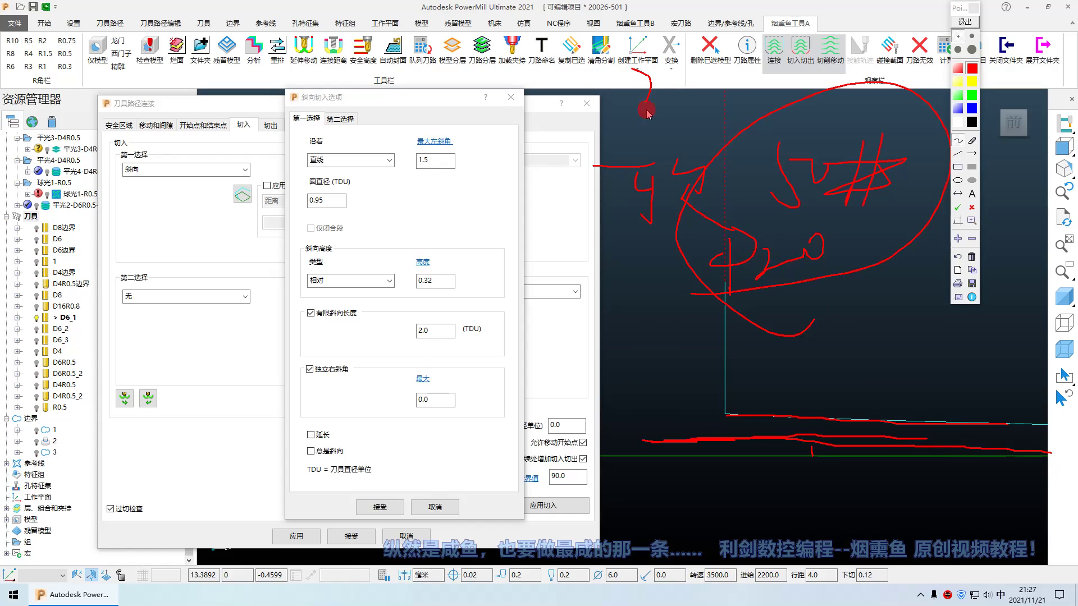
mouse_move(573, 79)
left_mouse_down()
mouse_move(547, 106)
mouse_move(648, 94)
left_mouse_up()
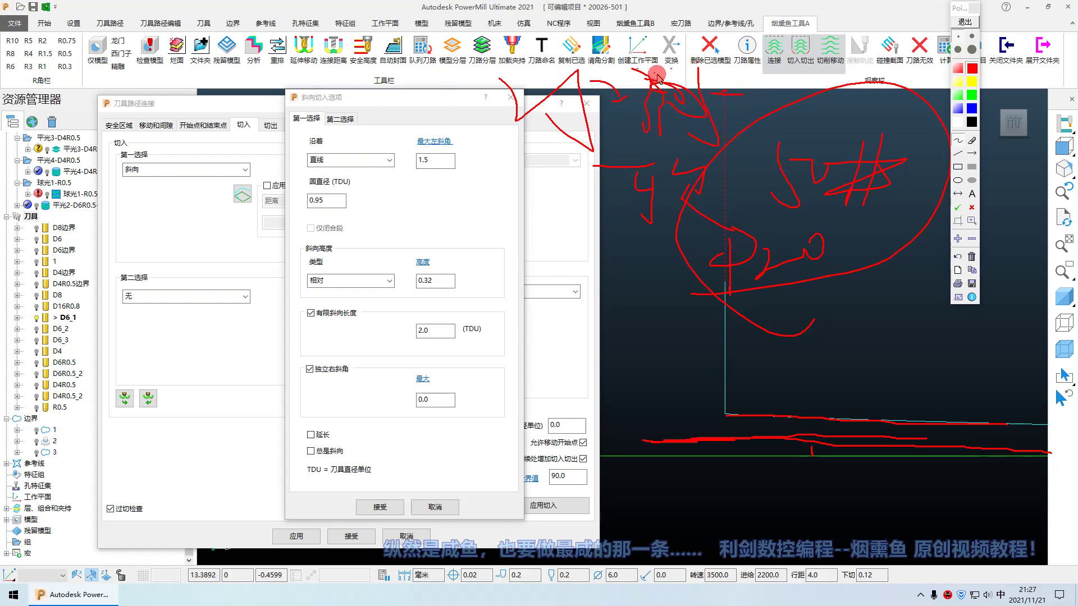
left_click_drag(655, 73, 664, 153)
left_click_drag(554, 166, 757, 140)
left_click_drag(467, 147, 749, 145)
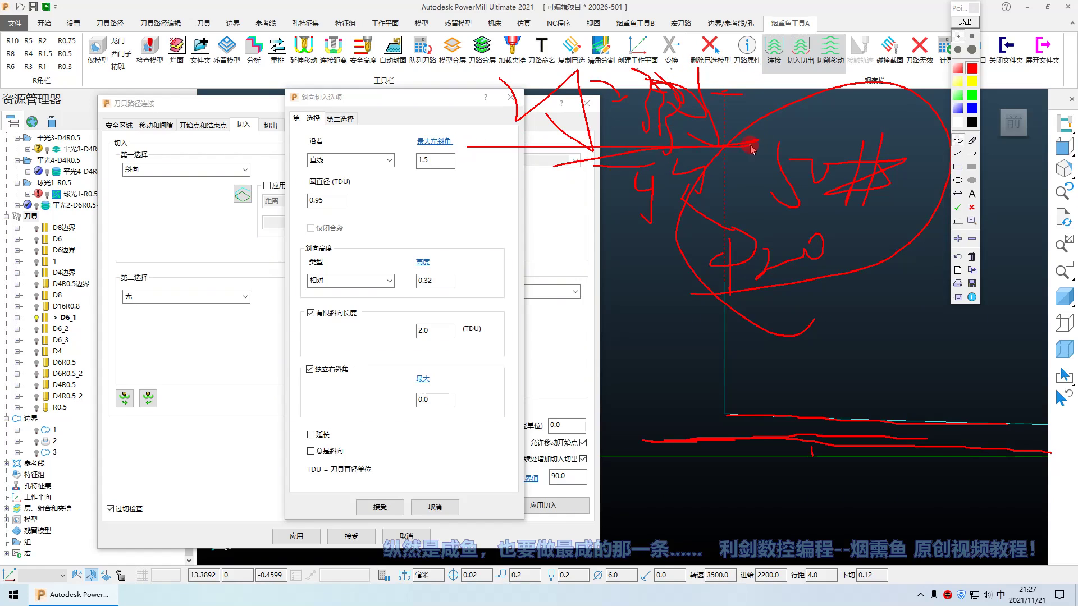
- Circle the 1.5 maximum left ramp angle in red, handwrite a 3 below it, and draw steeper ramp lines above the lead-in
left_click_drag(390, 176, 420, 167)
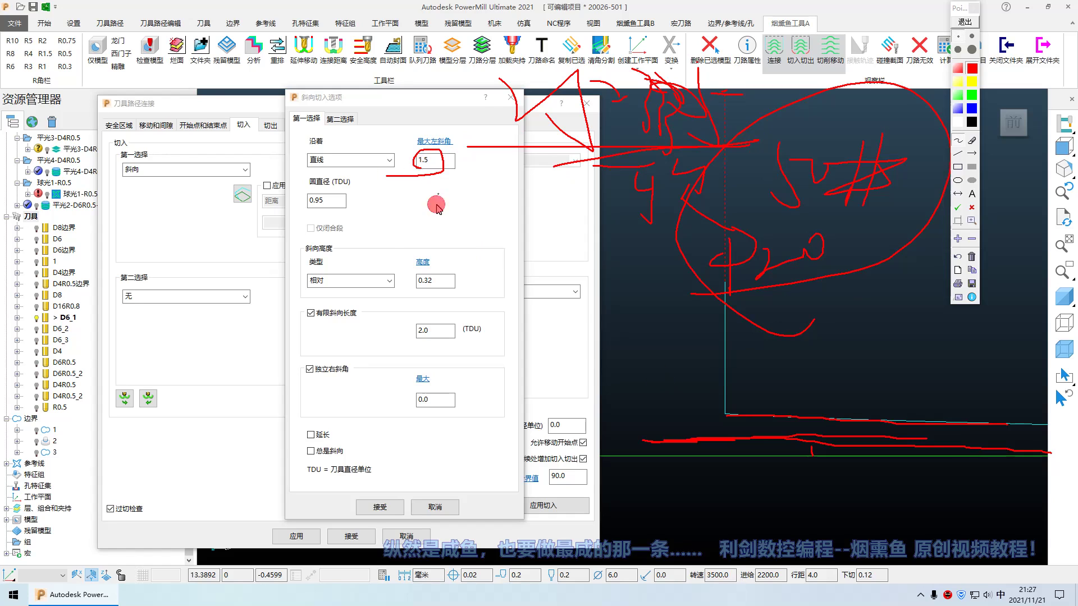
left_click_drag(384, 207, 396, 280)
left_click_drag(438, 200, 427, 212)
mouse_move(483, 240)
left_mouse_down()
mouse_move(455, 249)
mouse_move(470, 277)
left_mouse_up()
left_click_drag(381, 288, 397, 279)
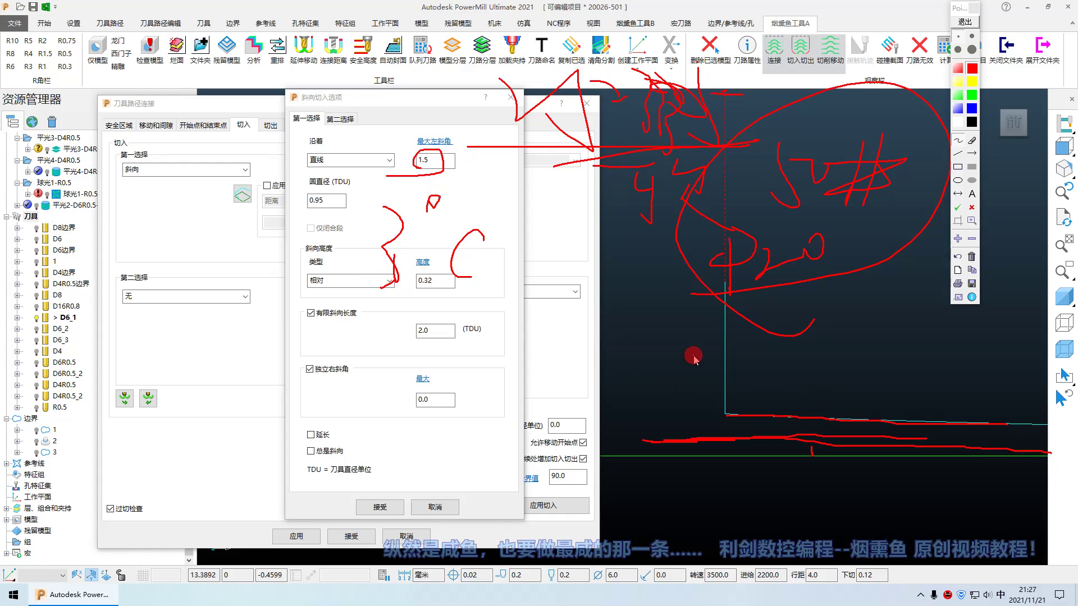
left_click_drag(694, 358, 1059, 432)
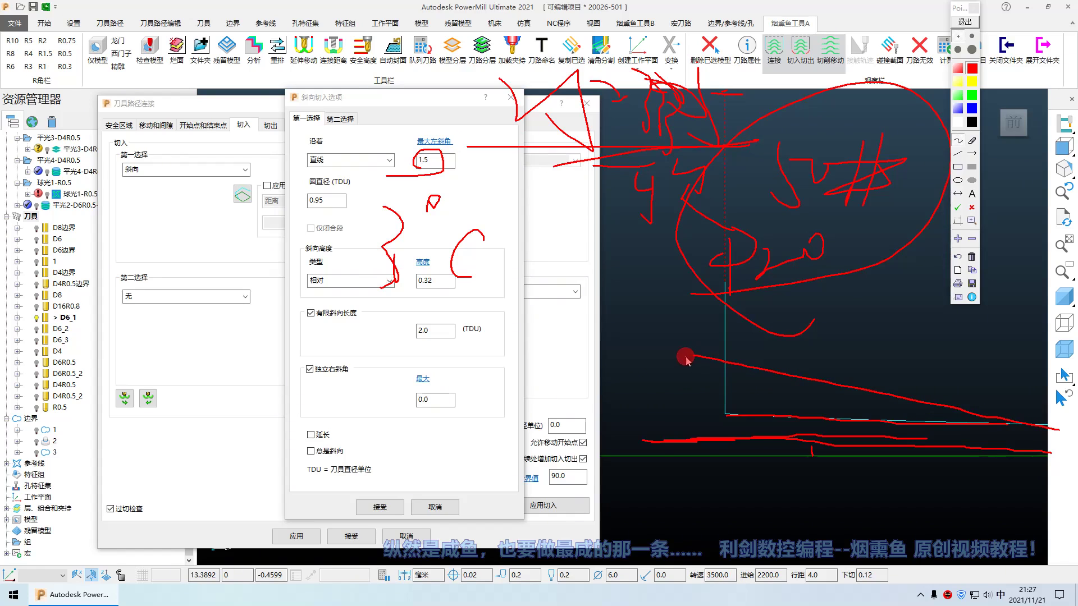
left_click_drag(686, 359, 985, 404)
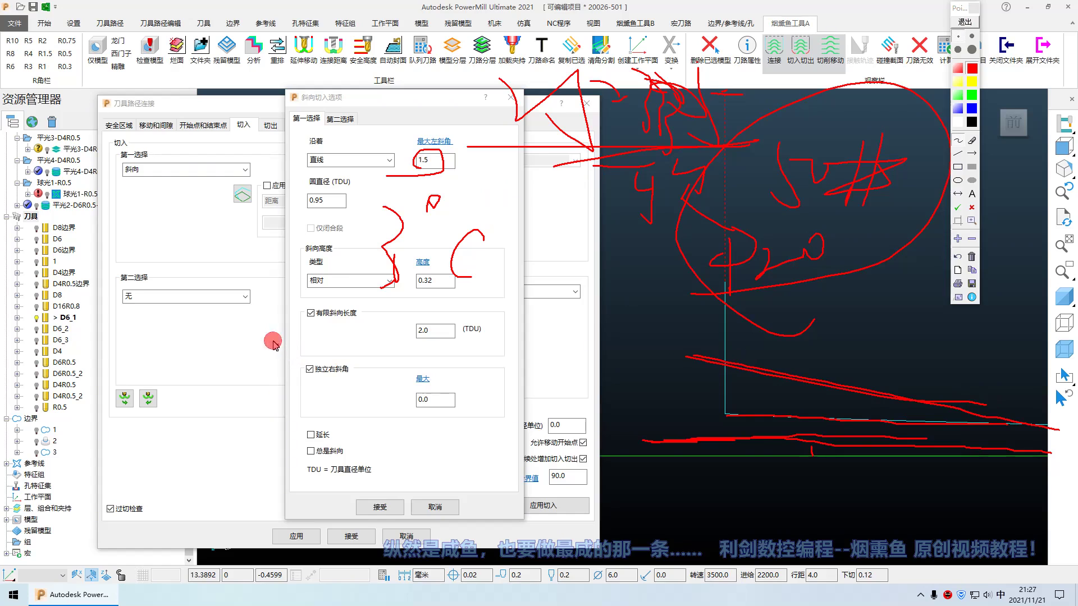
- Scribble red notes around the 有限斜向长度 and 独立右斜角 settings, extend the floor line across the dialogs, and clear all the markup
mouse_move(259, 334)
left_mouse_down()
mouse_move(251, 395)
mouse_move(271, 323)
mouse_move(263, 342)
left_mouse_up()
left_click_drag(331, 360, 384, 357)
left_click_drag(483, 349, 500, 432)
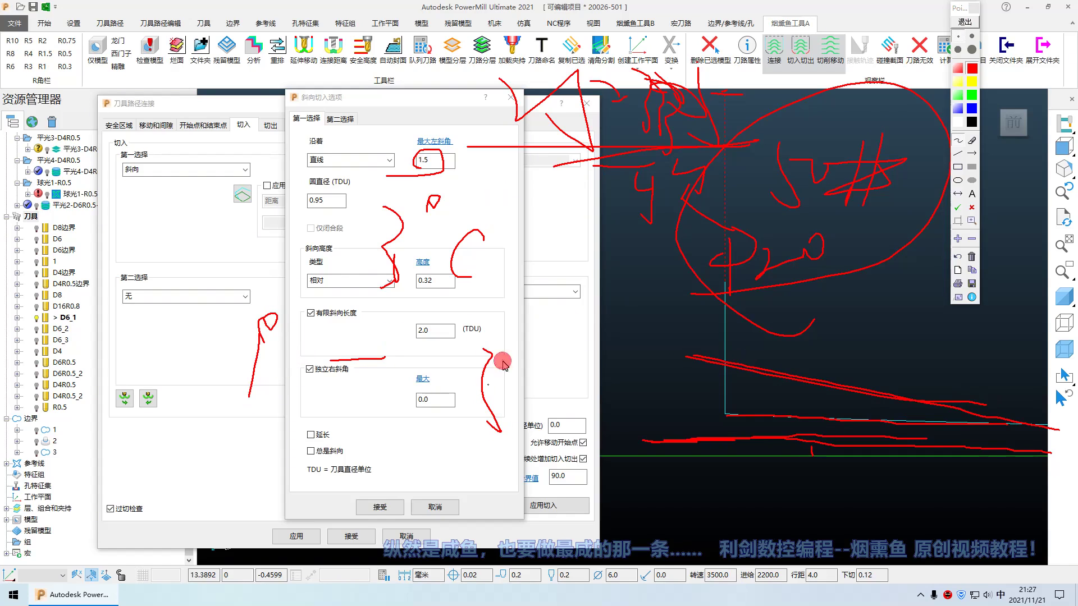
left_click_drag(499, 330, 509, 337)
left_click_drag(529, 339, 540, 335)
left_click_drag(206, 455, 693, 456)
left_click_drag(473, 348, 463, 423)
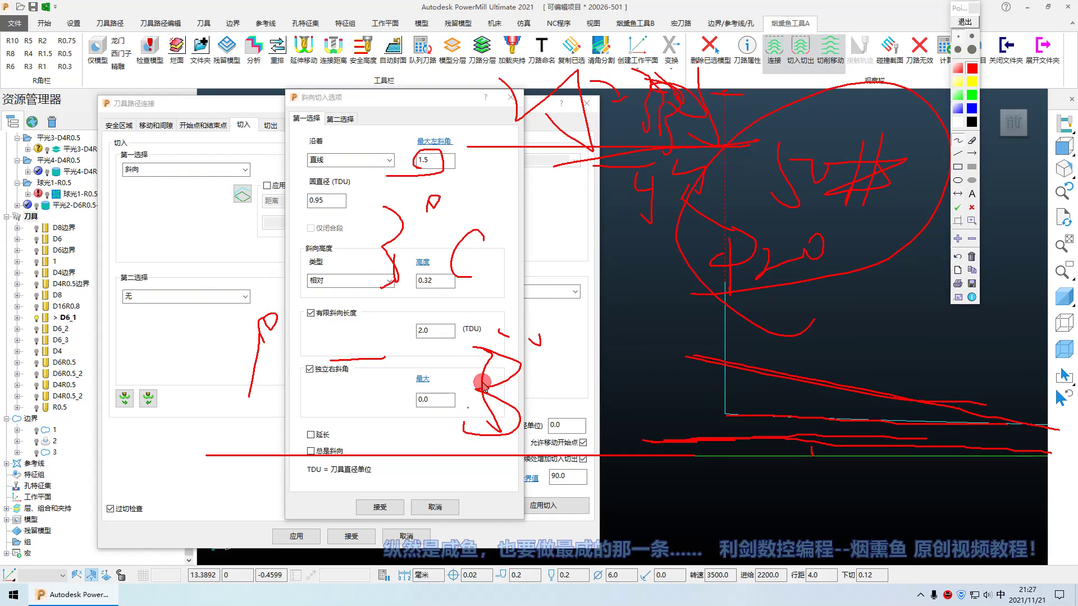
left_click_drag(518, 341, 549, 349)
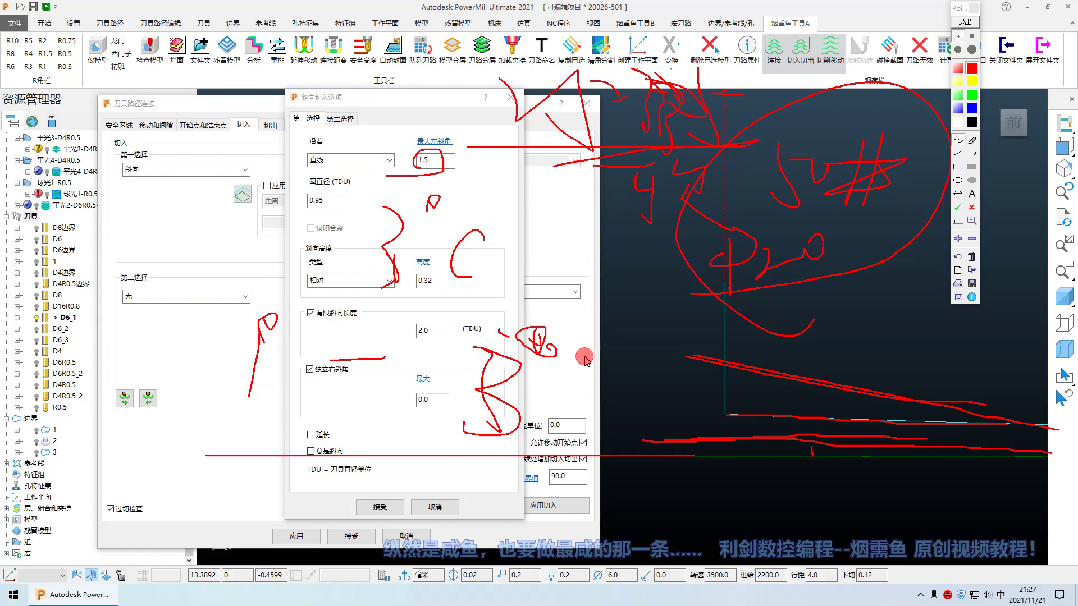
left_click(969, 22)
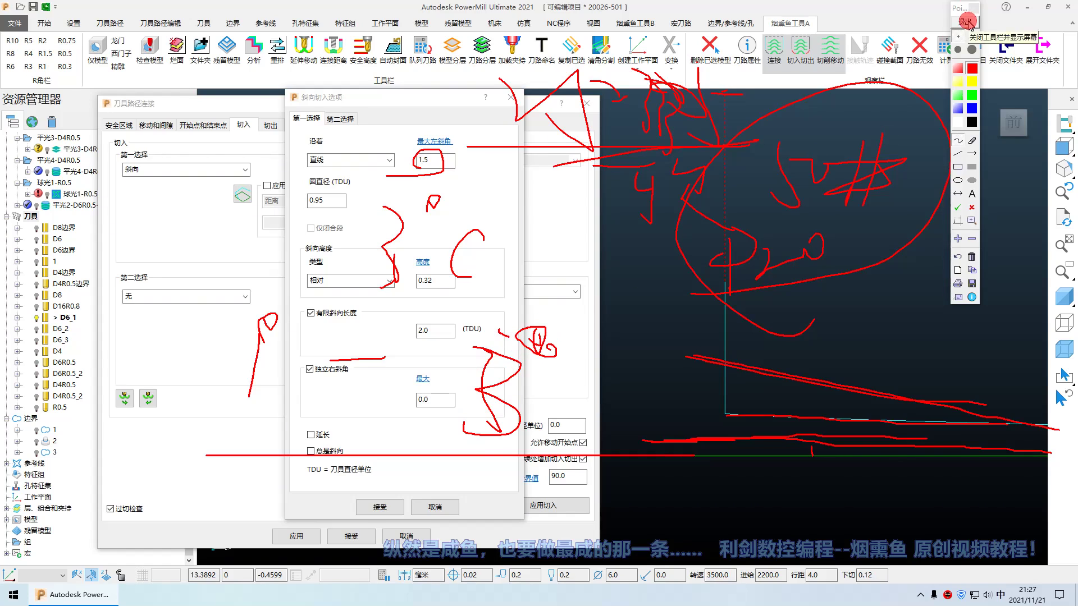
- Set the path the first-choice ramp follows to 圆 and focus its 圆直径 (TDU) value
left_click(329, 200)
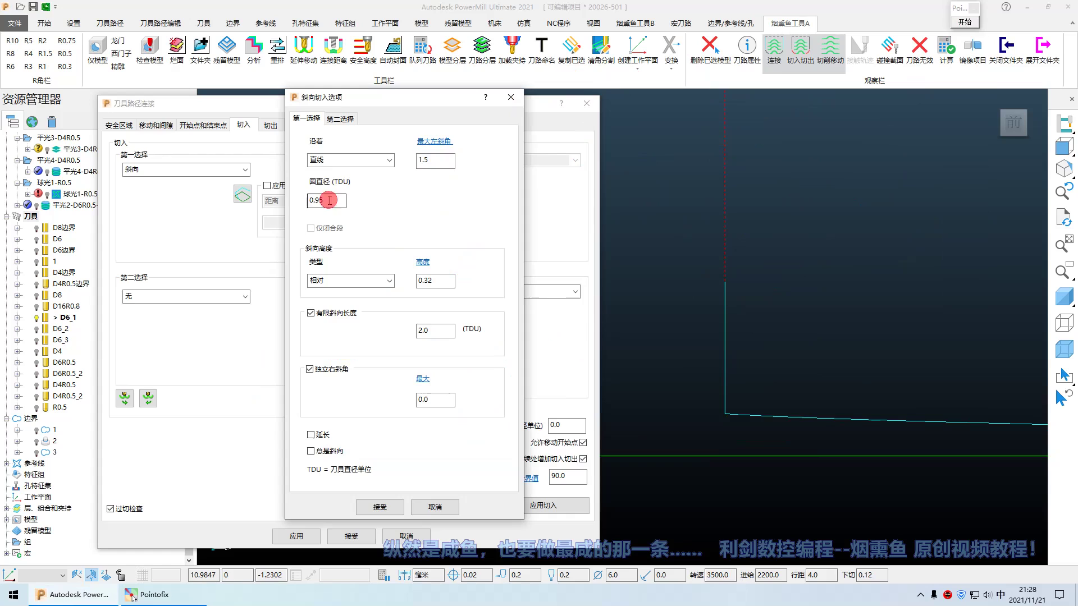
left_click(342, 160)
left_click(337, 181)
left_click_drag(332, 200, 275, 212)
left_click(329, 200)
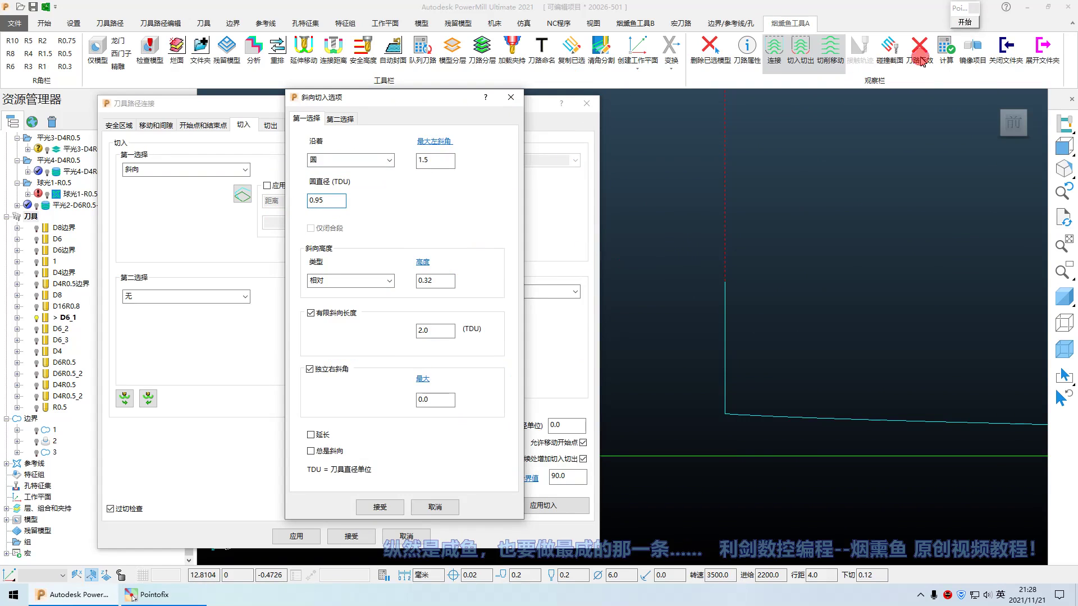
- Draw concentric red circles beside the lead-in, then underline and box the 0.95 circle diameter setting
left_click(964, 22)
mouse_move(669, 190)
left_mouse_down()
mouse_move(750, 301)
mouse_move(655, 156)
mouse_move(568, 285)
mouse_move(758, 221)
mouse_move(629, 167)
mouse_move(699, 320)
mouse_move(600, 192)
left_mouse_up()
mouse_move(331, 200)
left_mouse_down()
mouse_move(256, 213)
mouse_move(345, 213)
left_mouse_up()
mouse_move(272, 191)
left_mouse_down()
mouse_move(274, 225)
mouse_move(371, 193)
mouse_move(272, 234)
left_mouse_up()
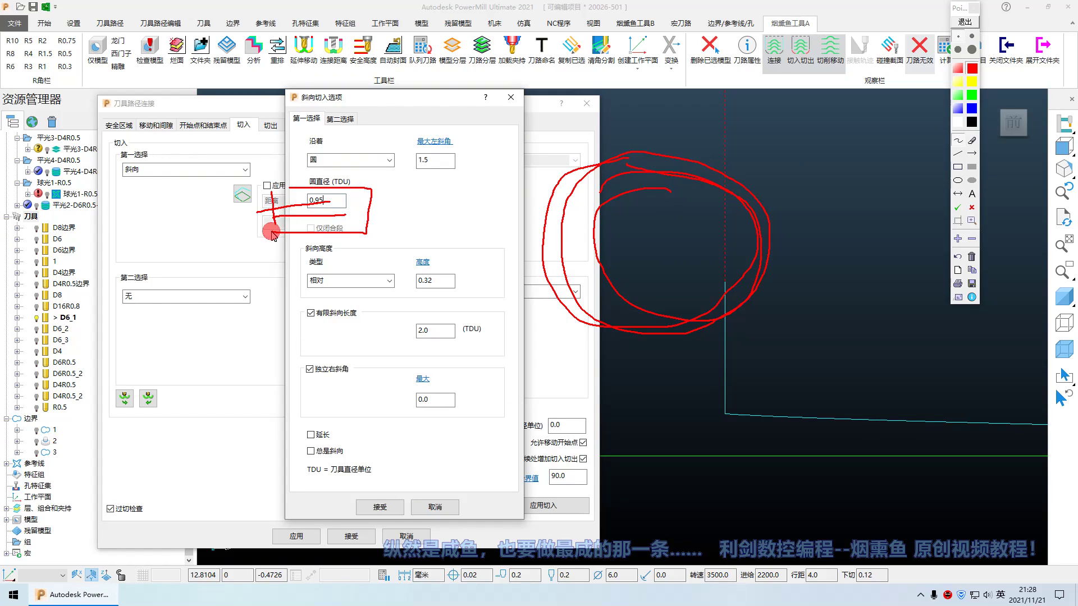
- Handwrite 0.95 in red beside the circle diameter, underline it, and write 10 below with an arrow toward the circles
left_click_drag(447, 173, 461, 193)
left_click_drag(483, 157, 481, 219)
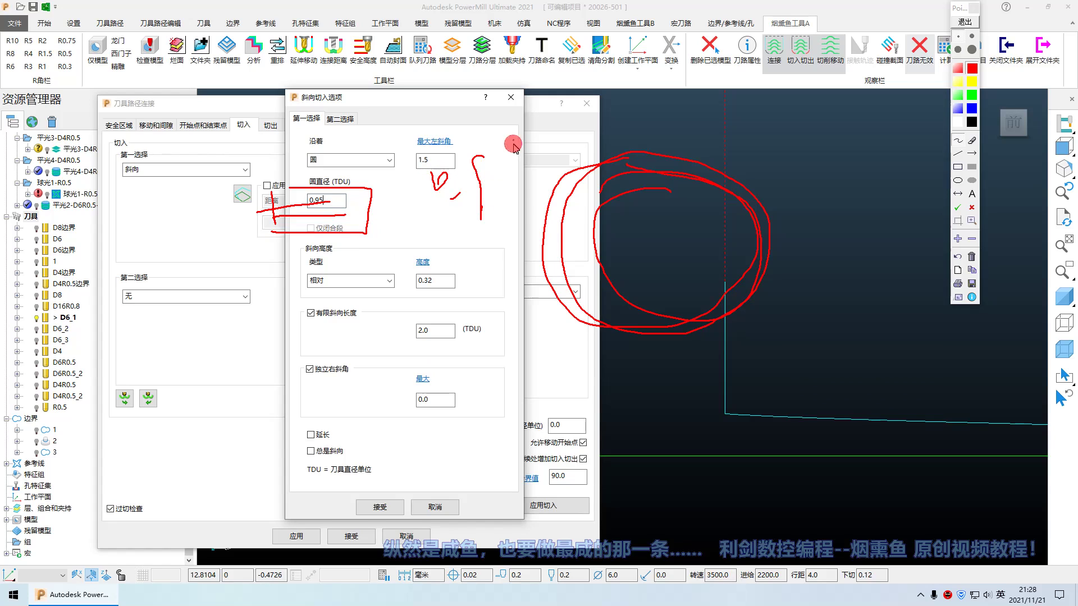
left_click_drag(514, 145, 500, 191)
left_click_drag(404, 218, 584, 218)
mouse_move(435, 252)
left_mouse_down()
mouse_move(433, 289)
mouse_move(486, 264)
mouse_move(570, 290)
left_mouse_up()
left_click_drag(620, 247, 600, 356)
right_click(600, 356)
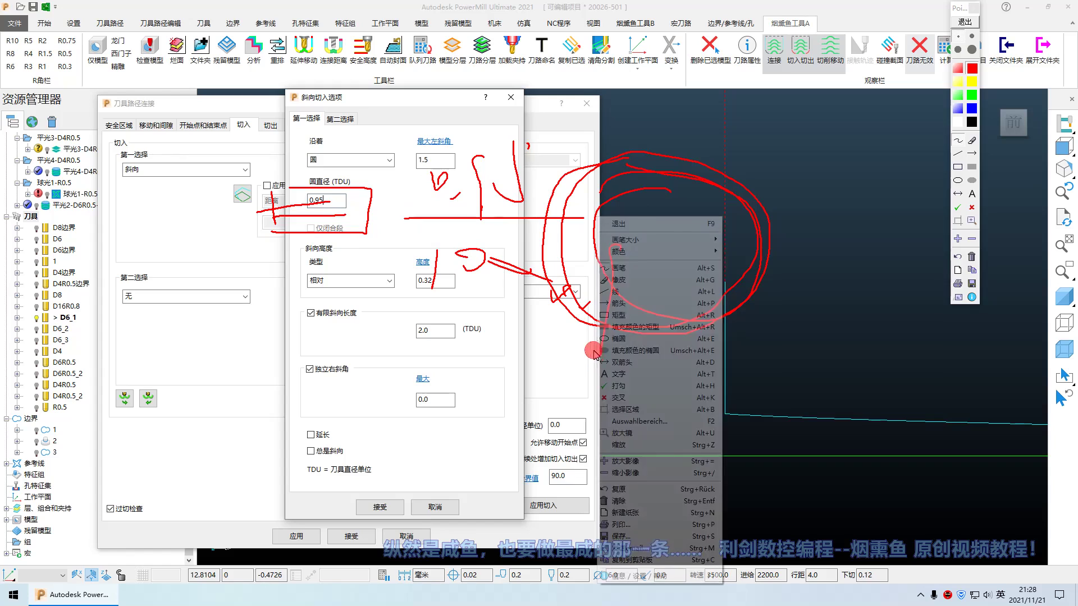
left_click_drag(568, 241, 570, 318)
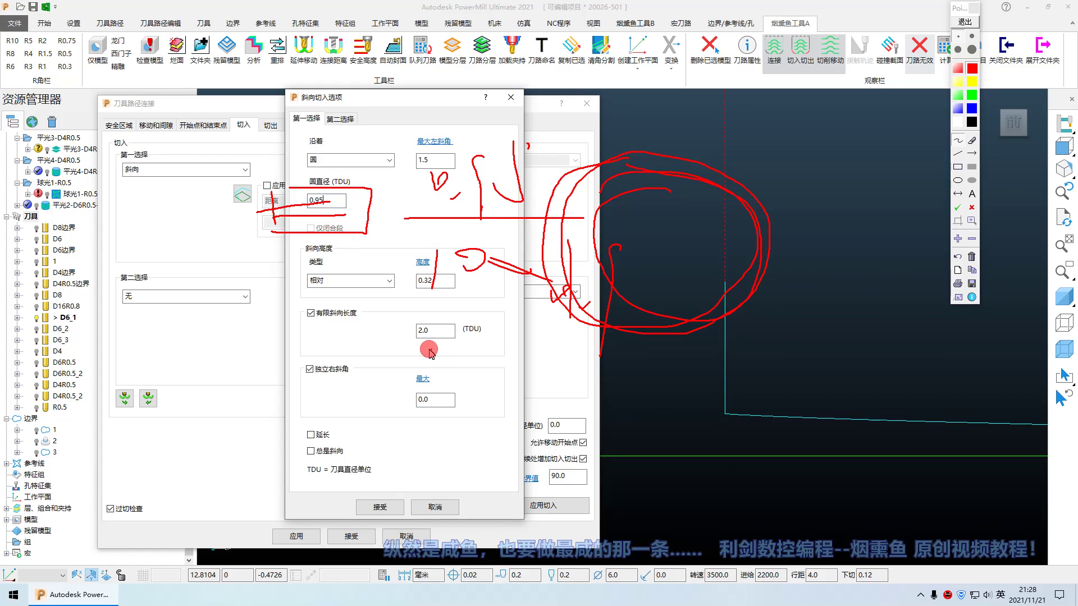
- Handwrite a red diameter note across the 有限斜向长度 setting and sweep wider red circles around the lead-in
mouse_move(380, 311)
left_mouse_down()
mouse_move(395, 326)
mouse_move(378, 310)
left_mouse_up()
left_click_drag(399, 303, 383, 352)
left_click_drag(452, 309, 451, 318)
left_click_drag(467, 328, 501, 326)
left_click_drag(431, 275, 431, 354)
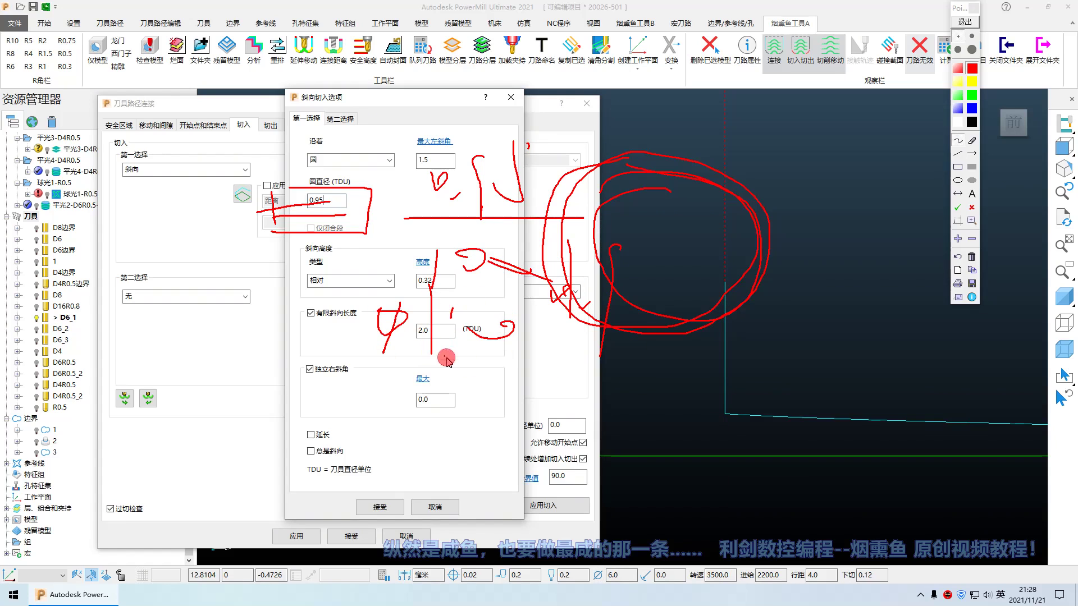
left_click_drag(593, 171, 702, 317)
mouse_move(722, 140)
left_mouse_down()
mouse_move(478, 334)
mouse_move(595, 371)
left_mouse_up()
mouse_move(612, 171)
left_mouse_down()
mouse_move(572, 174)
mouse_move(559, 303)
mouse_move(704, 331)
mouse_move(759, 218)
mouse_move(671, 159)
mouse_move(623, 353)
mouse_move(604, 283)
left_mouse_up()
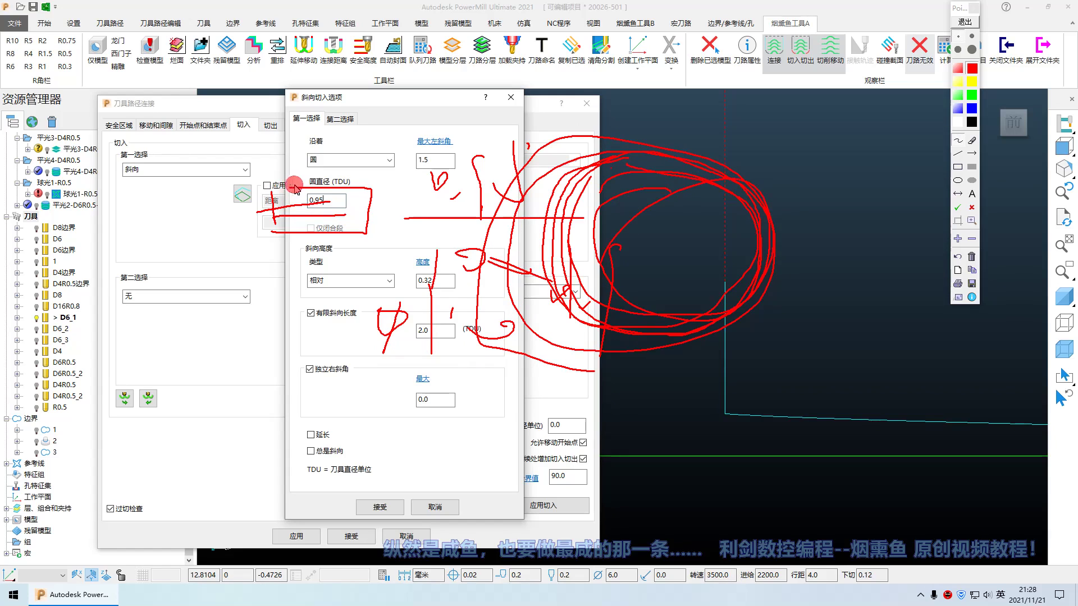
- Underline 圆直径 (TDU), handwrite and underline TDU in red beside it, and underline the TDU = 刀具直径单位 note
mouse_move(289, 186)
left_mouse_down()
mouse_move(367, 183)
mouse_move(398, 168)
mouse_move(398, 201)
mouse_move(412, 190)
left_mouse_up()
left_click_drag(411, 167, 411, 191)
mouse_move(436, 156)
left_mouse_down()
mouse_move(474, 159)
mouse_move(474, 147)
left_mouse_up()
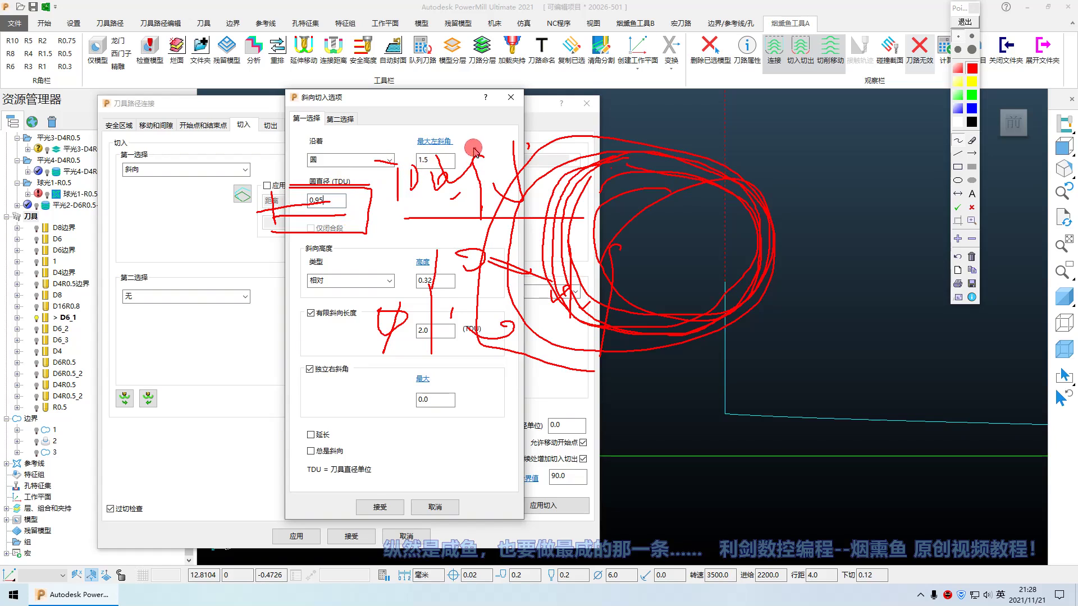
mouse_move(374, 223)
left_mouse_down()
mouse_move(463, 218)
mouse_move(446, 232)
mouse_move(445, 215)
left_mouse_up()
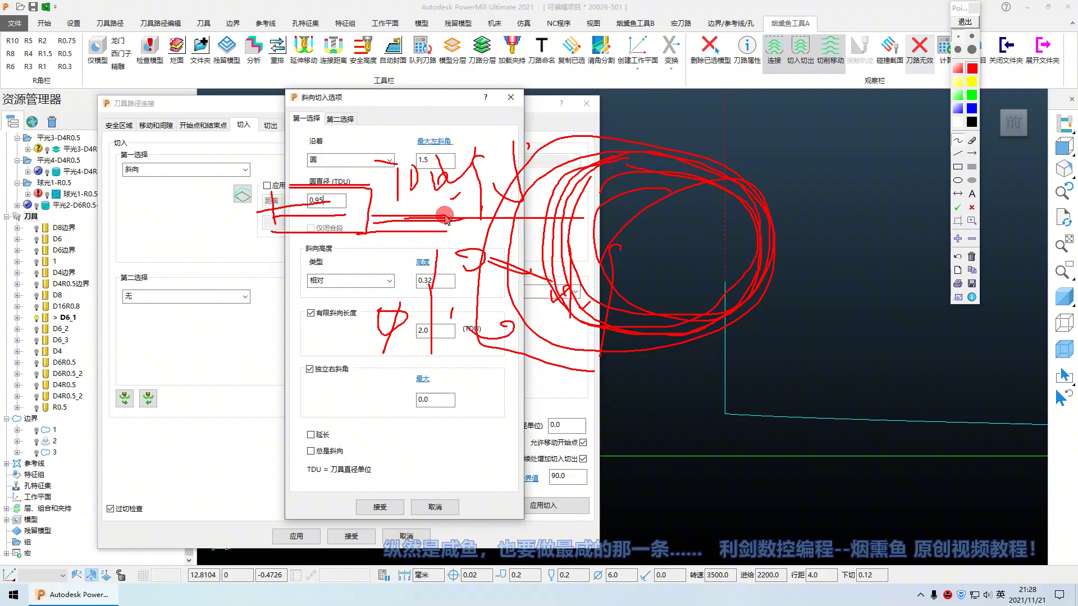
left_click_drag(297, 480, 409, 473)
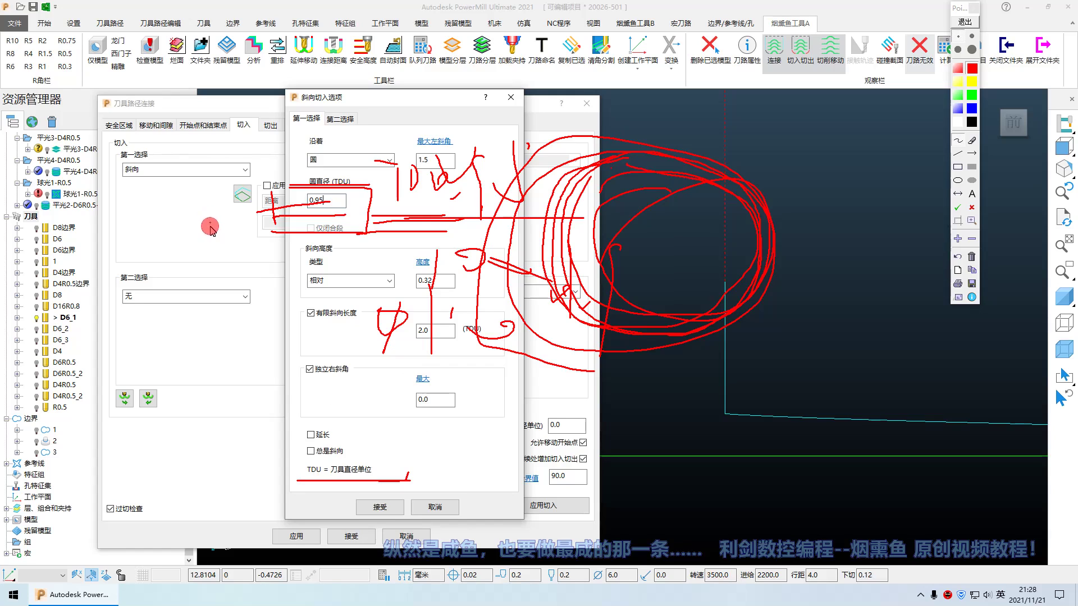
- Sketch a red rounded-corner contour over the lead-in choices, write TDU beneath it, tick the corner, and clear the markup
mouse_move(129, 332)
left_mouse_down()
mouse_move(125, 231)
mouse_move(161, 204)
mouse_move(280, 202)
left_mouse_up()
mouse_move(167, 278)
left_mouse_down()
mouse_move(222, 275)
mouse_move(213, 328)
left_mouse_up()
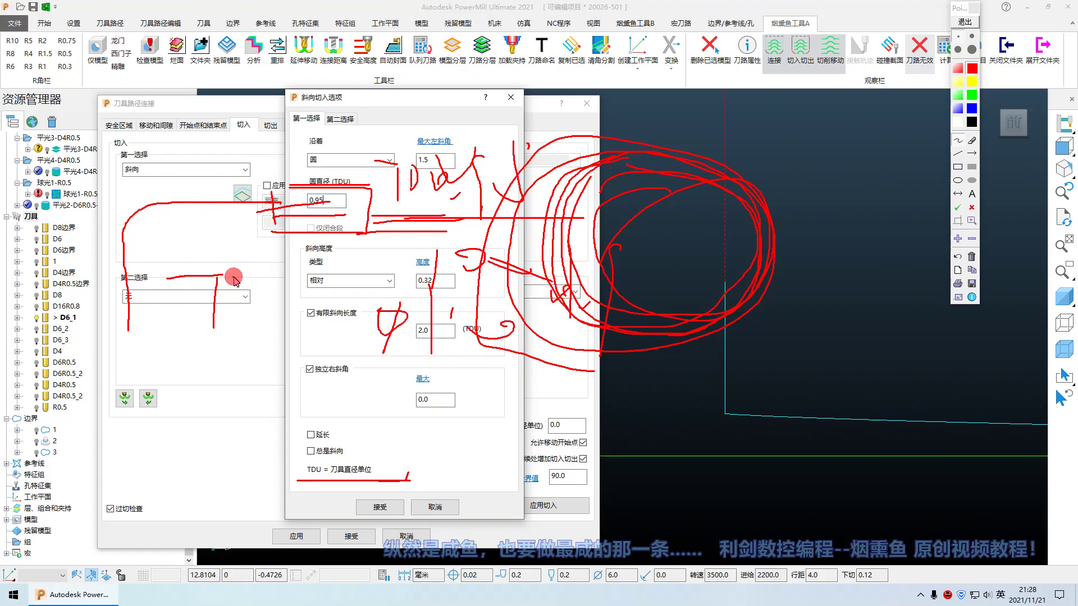
mouse_move(235, 283)
left_mouse_down()
mouse_move(265, 252)
mouse_move(308, 298)
left_mouse_up()
left_click_drag(274, 247, 279, 314)
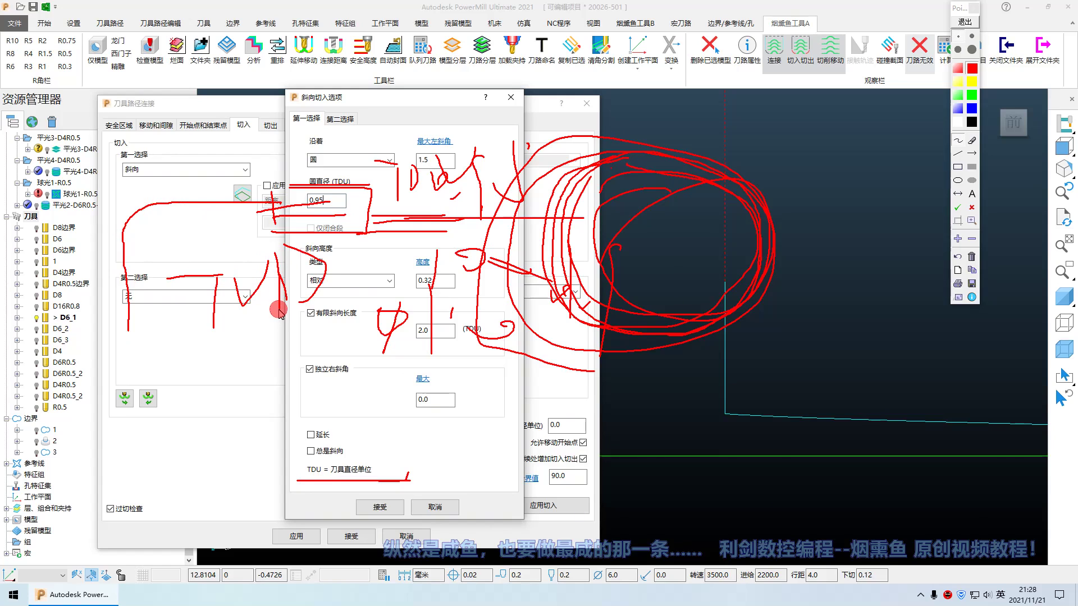
mouse_move(125, 207)
left_mouse_down()
mouse_move(147, 241)
mouse_move(151, 223)
left_mouse_up()
mouse_move(147, 192)
left_mouse_down()
mouse_move(163, 219)
mouse_move(133, 235)
left_mouse_up()
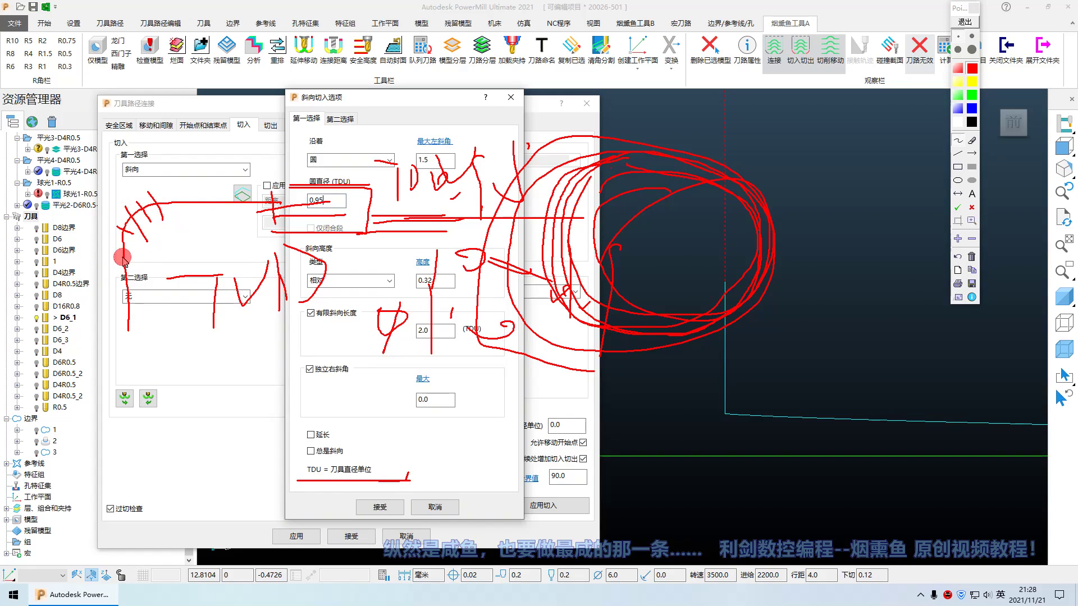
left_click(964, 21)
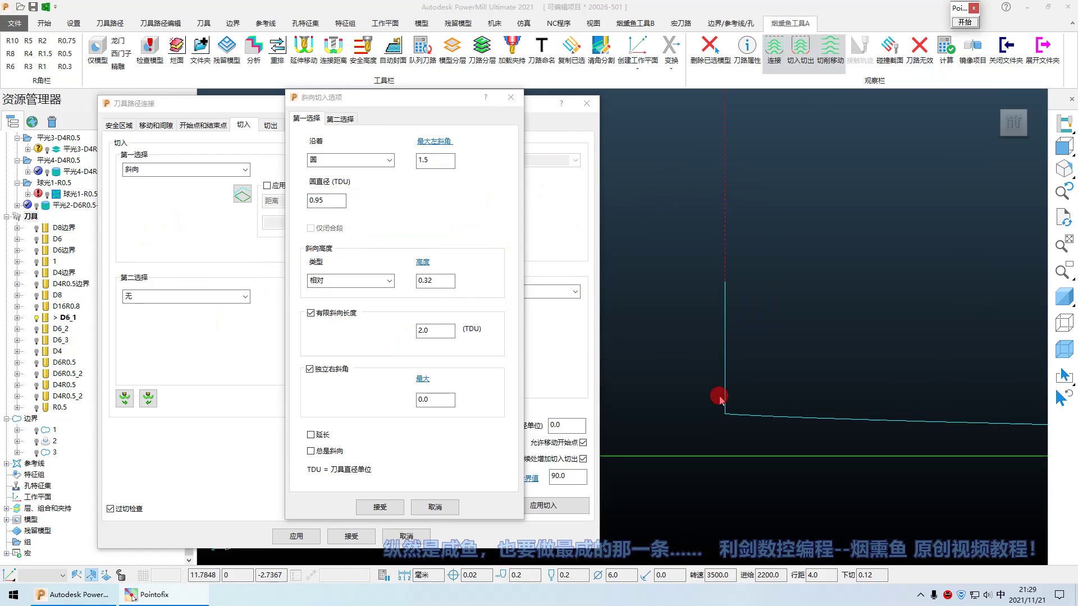
left_click(740, 418)
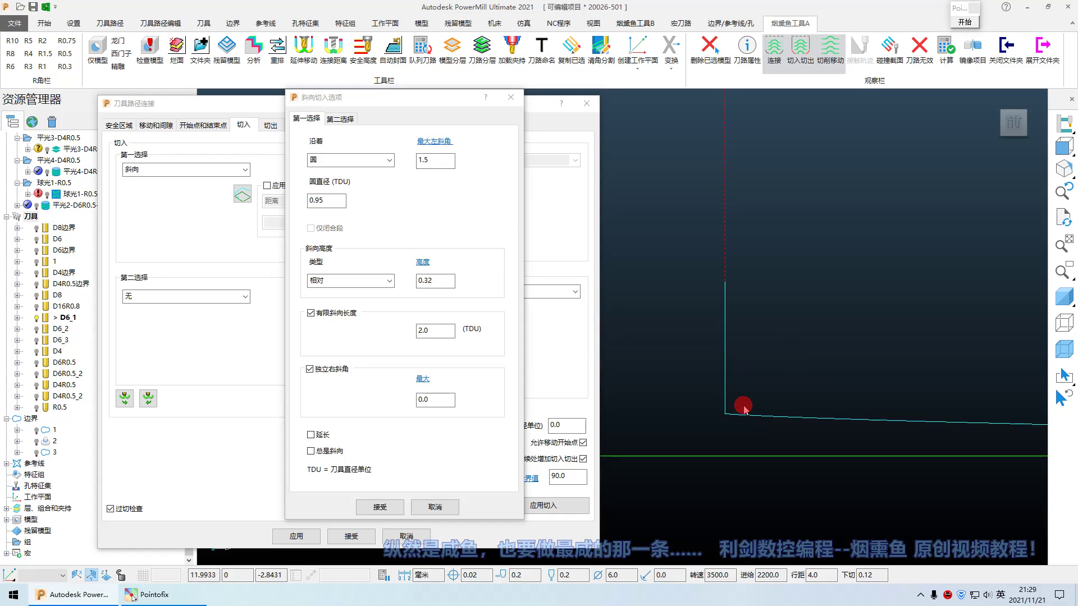
- Mark the height between the ramp start and the floor line, sketch red sloped entry lines around it, and clear the markup
left_click(964, 22)
left_click_drag(725, 418, 727, 452)
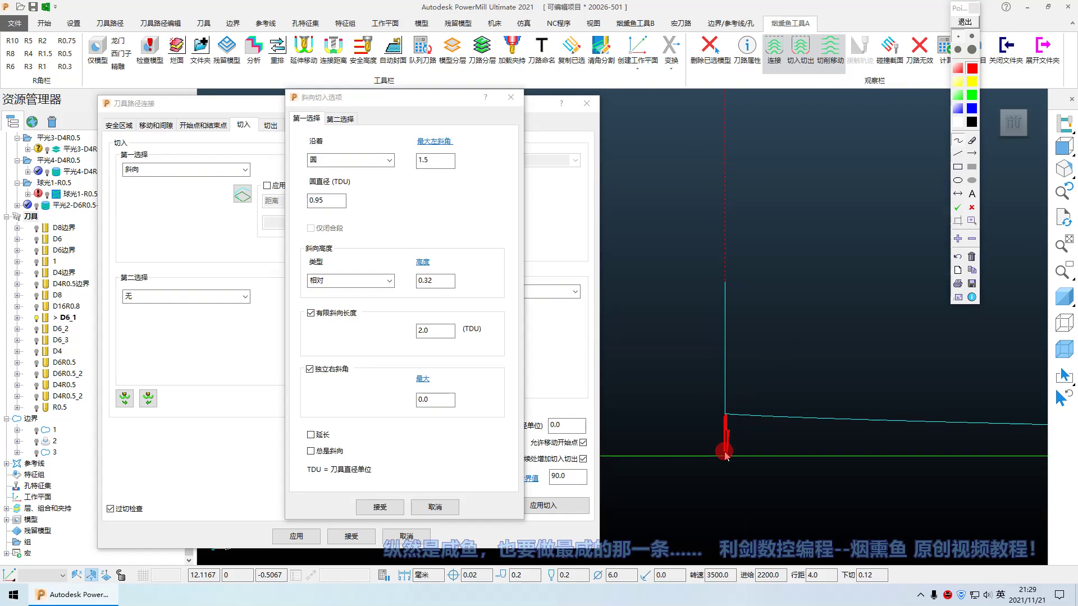
left_click_drag(644, 243, 874, 289)
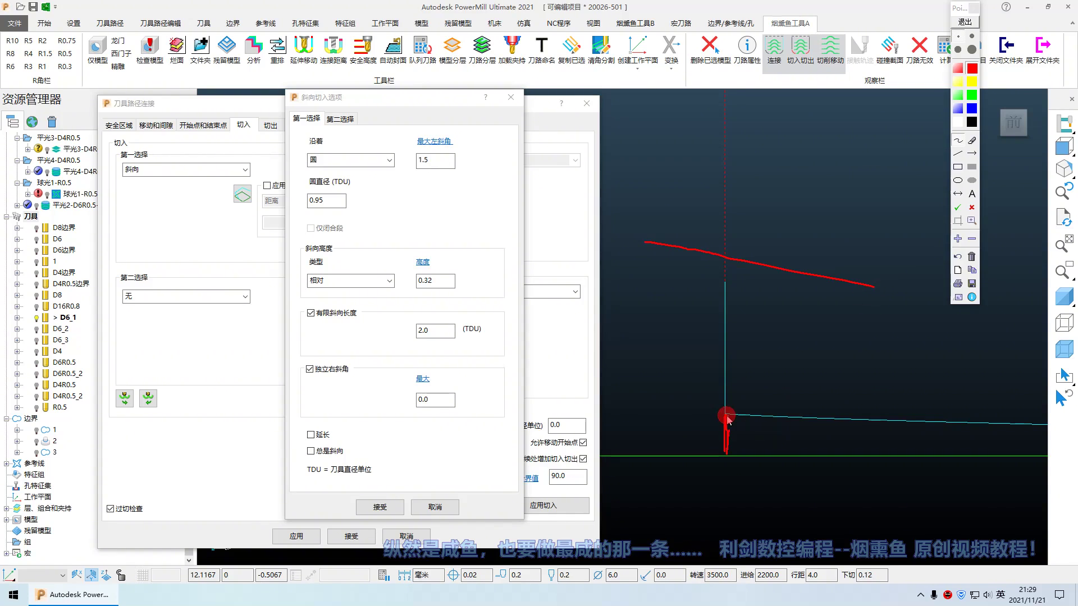
left_click_drag(720, 416, 851, 425)
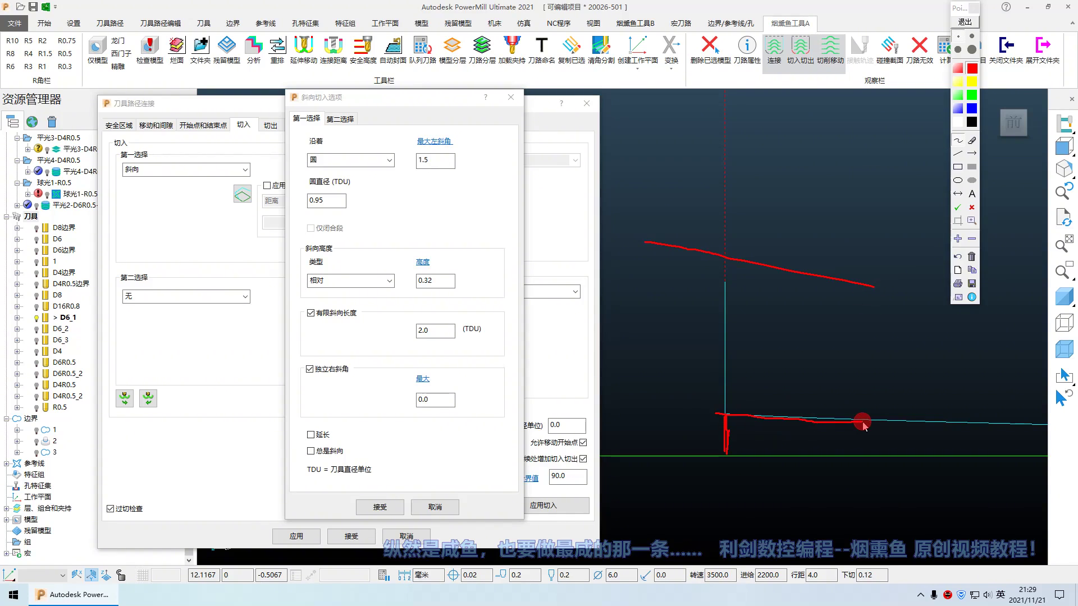
left_click_drag(706, 444, 812, 459)
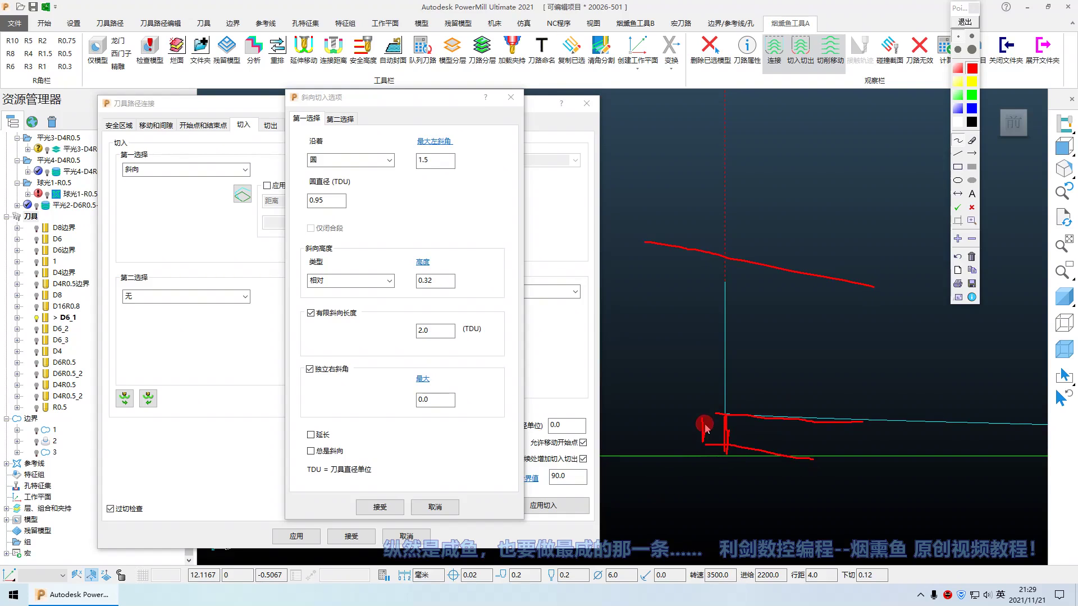
mouse_move(704, 408)
left_mouse_down()
mouse_move(705, 441)
mouse_move(718, 447)
mouse_move(917, 477)
left_mouse_up()
left_click_drag(691, 436, 709, 439)
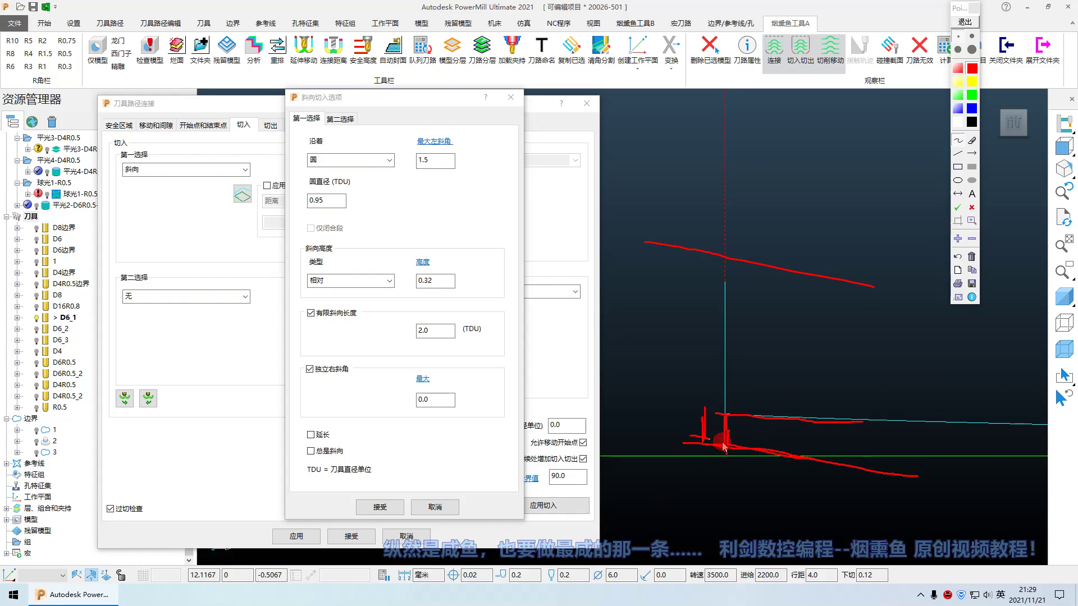
mouse_move(786, 435)
left_mouse_down()
mouse_move(891, 454)
mouse_move(981, 449)
left_mouse_up()
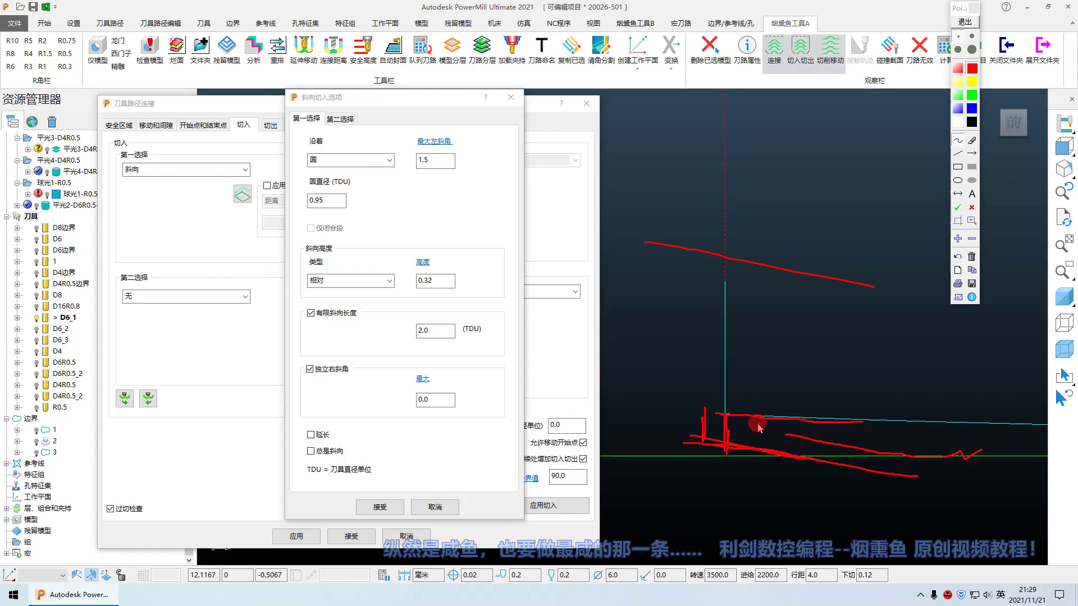
mouse_move(752, 421)
left_mouse_down()
mouse_move(891, 410)
mouse_move(714, 420)
left_mouse_up()
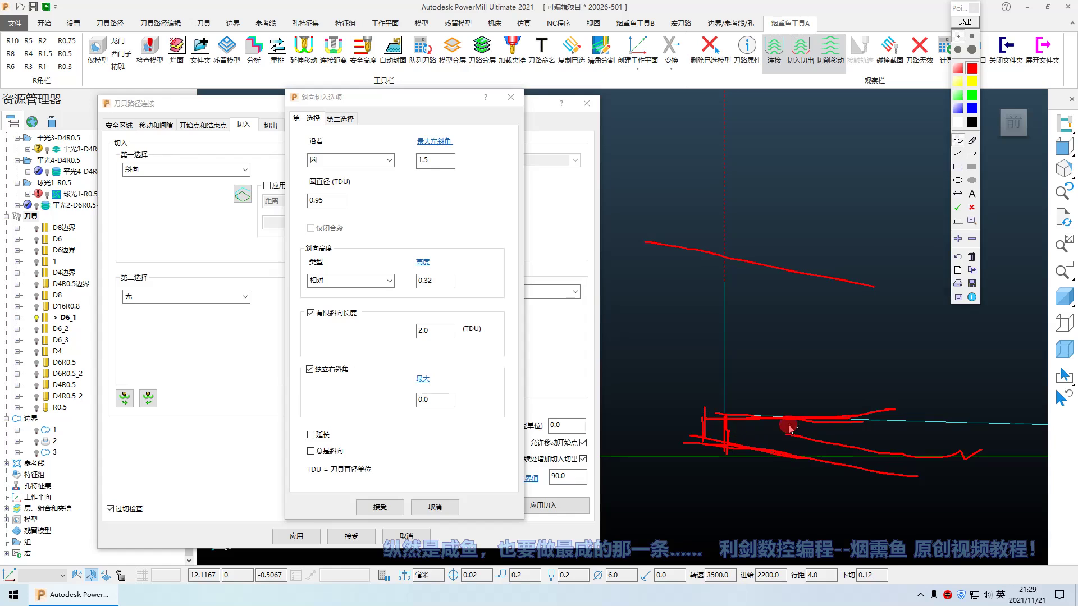
mouse_move(775, 344)
left_mouse_down()
mouse_move(787, 437)
mouse_move(887, 453)
left_mouse_up()
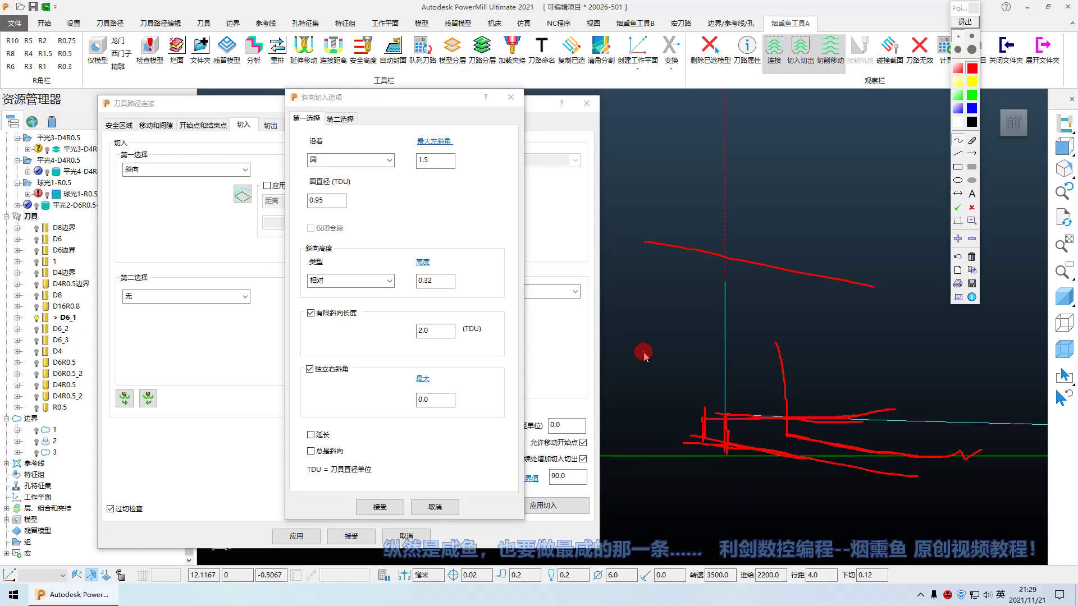
left_click(965, 22)
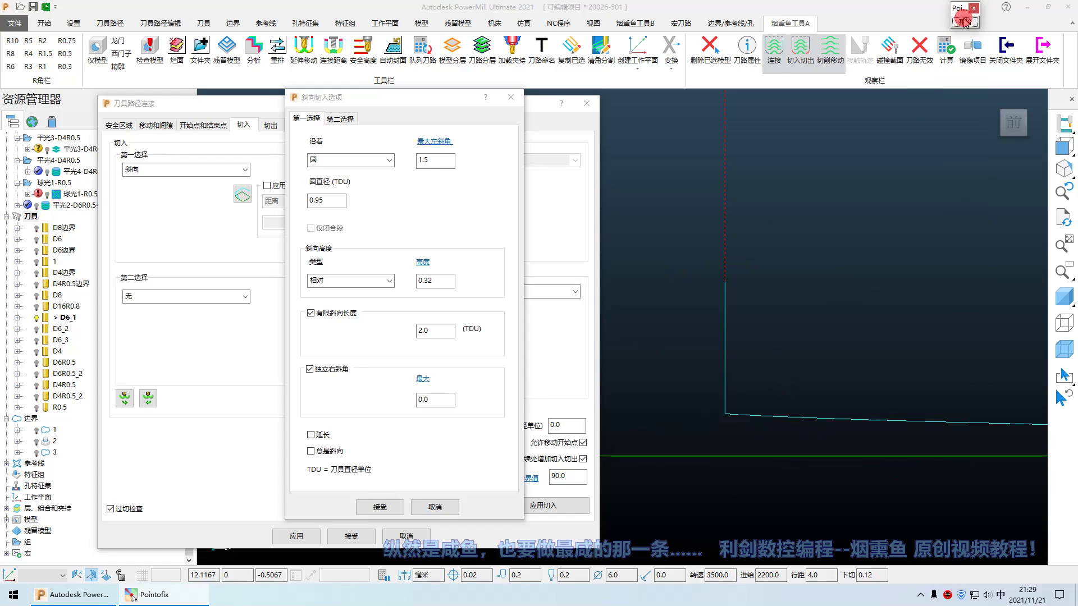
left_click(763, 312)
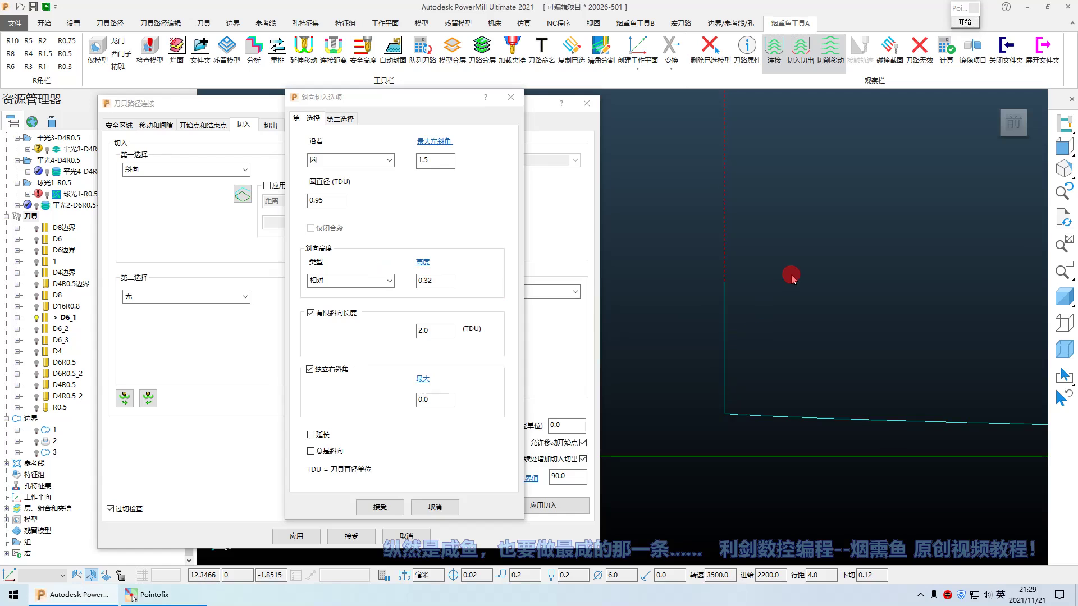
- Choose 相对 as the 斜向高度 type, handwrite 0.2 + in red above the ramp, and underline the type and 0.32 height
left_click(388, 281)
left_click(332, 296)
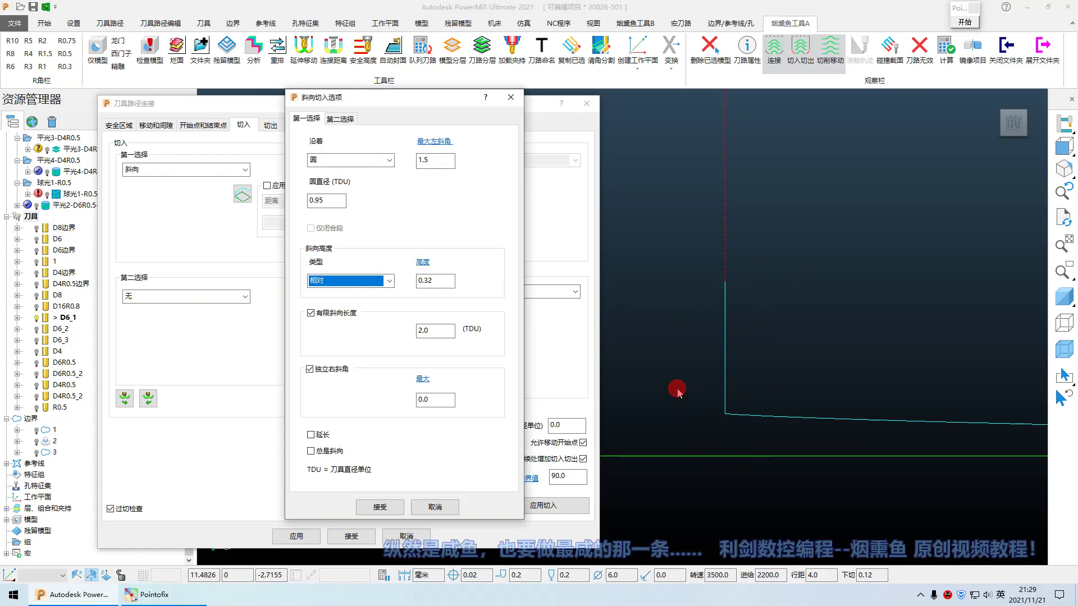
left_click(961, 22)
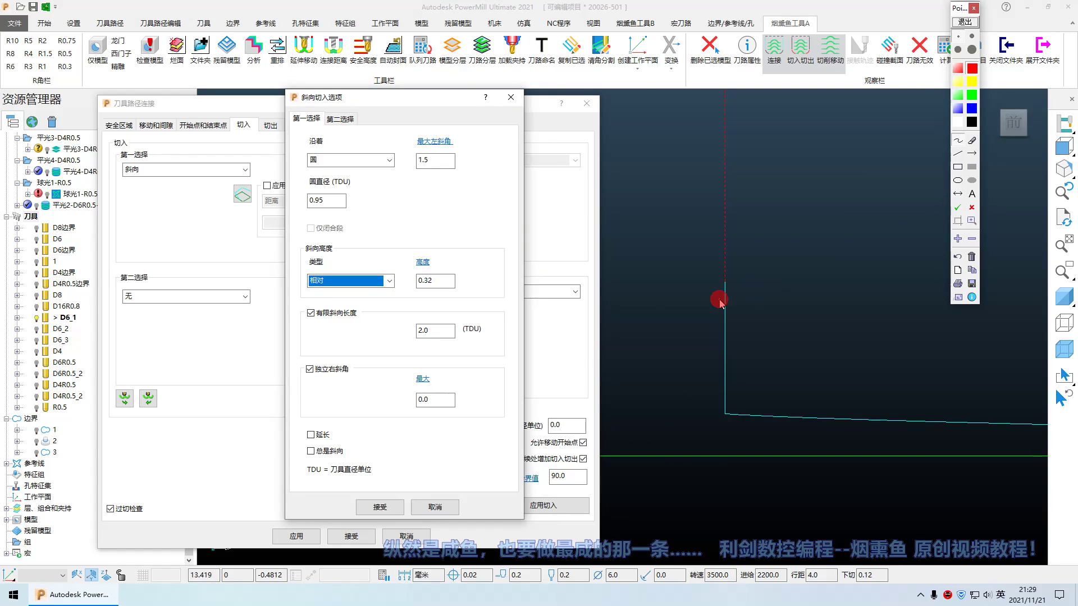
mouse_move(679, 217)
left_mouse_down()
mouse_move(701, 211)
mouse_move(670, 209)
mouse_move(704, 238)
left_mouse_up()
mouse_move(733, 202)
left_mouse_down()
mouse_move(729, 230)
mouse_move(816, 203)
mouse_move(805, 232)
left_mouse_up()
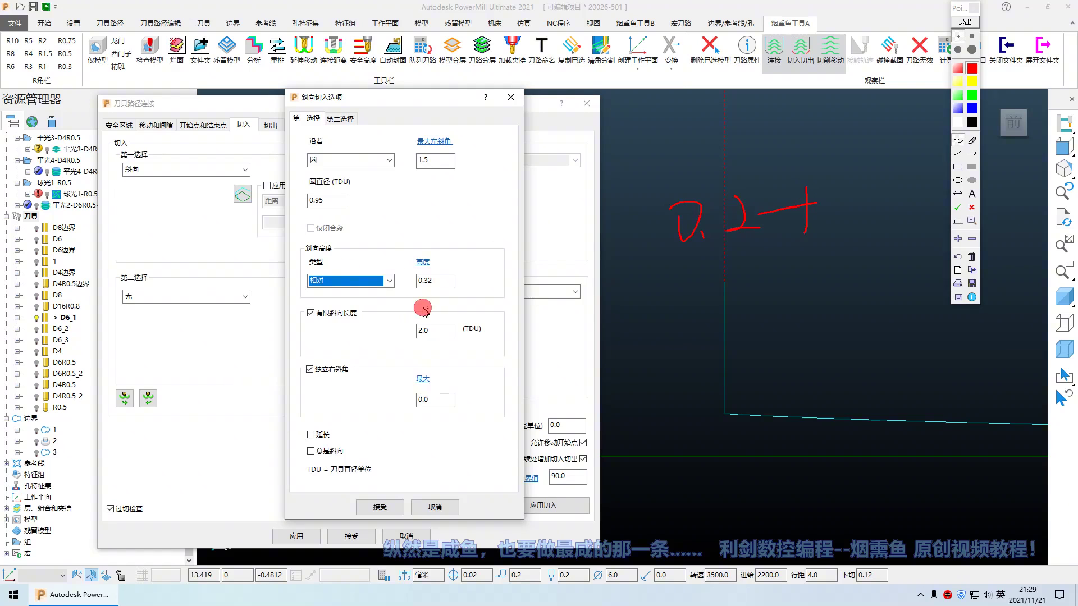
left_click_drag(405, 296, 482, 295)
left_click_drag(306, 288, 486, 293)
- Complete the handwritten sum as 0.2 + 0.2, rule a red line beneath it, and write the result 0.4
left_click_drag(840, 199, 924, 208)
left_click(858, 221)
left_click_drag(628, 253, 950, 245)
mouse_move(701, 292)
left_mouse_down()
mouse_move(705, 305)
mouse_move(721, 283)
left_mouse_up()
left_click(762, 313)
mouse_move(809, 259)
left_mouse_down()
mouse_move(878, 287)
mouse_move(846, 327)
left_mouse_up()
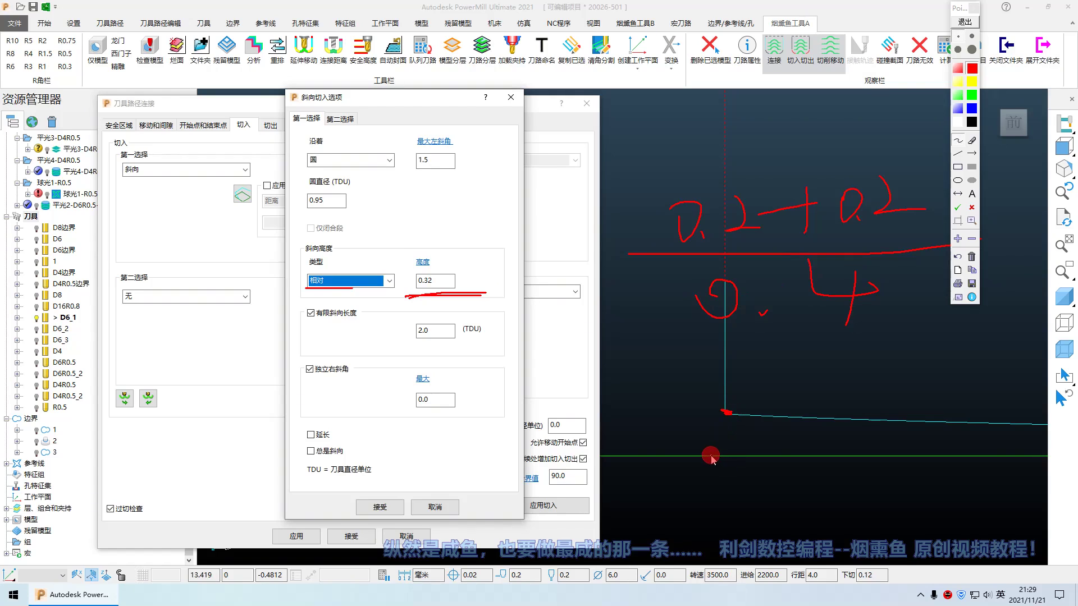
- Mark the gap between the ramp start and the floor line in red and label it 0.4
left_click_drag(720, 456, 782, 455)
left_click_drag(708, 403, 710, 454)
mouse_move(655, 372)
left_mouse_down()
mouse_move(655, 388)
mouse_move(680, 393)
left_mouse_up()
mouse_move(688, 357)
left_mouse_down()
mouse_move(712, 393)
mouse_move(847, 403)
left_mouse_up()
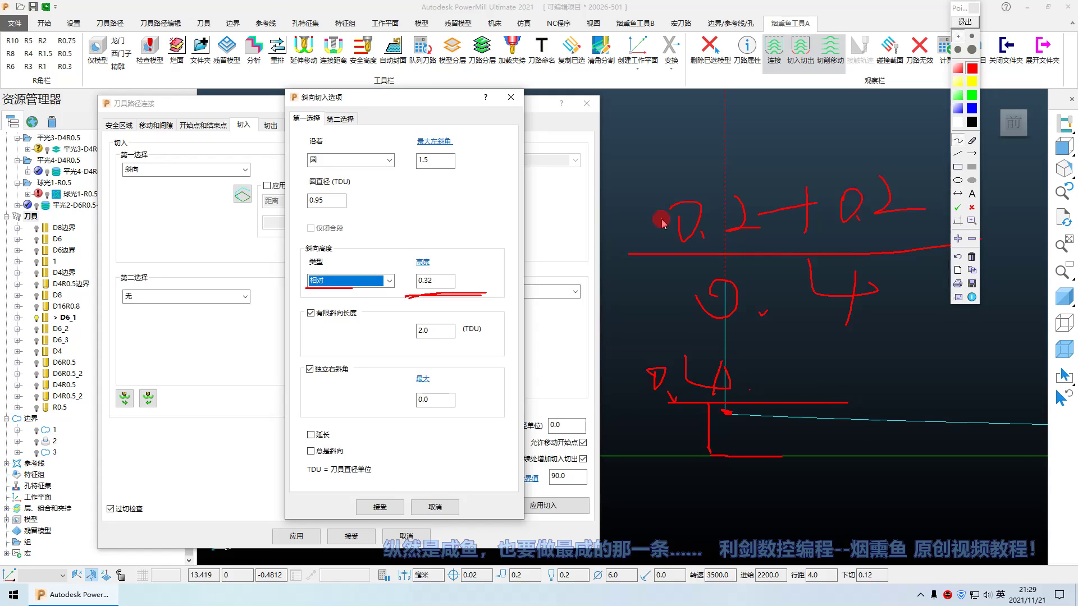
- Draw a red arrow from the 0.32 height setting, write a 0 at its end, and handwrite a Chinese note above
left_click_drag(421, 288, 476, 261)
mouse_move(478, 261)
left_mouse_down()
mouse_move(492, 257)
mouse_move(496, 279)
left_mouse_up()
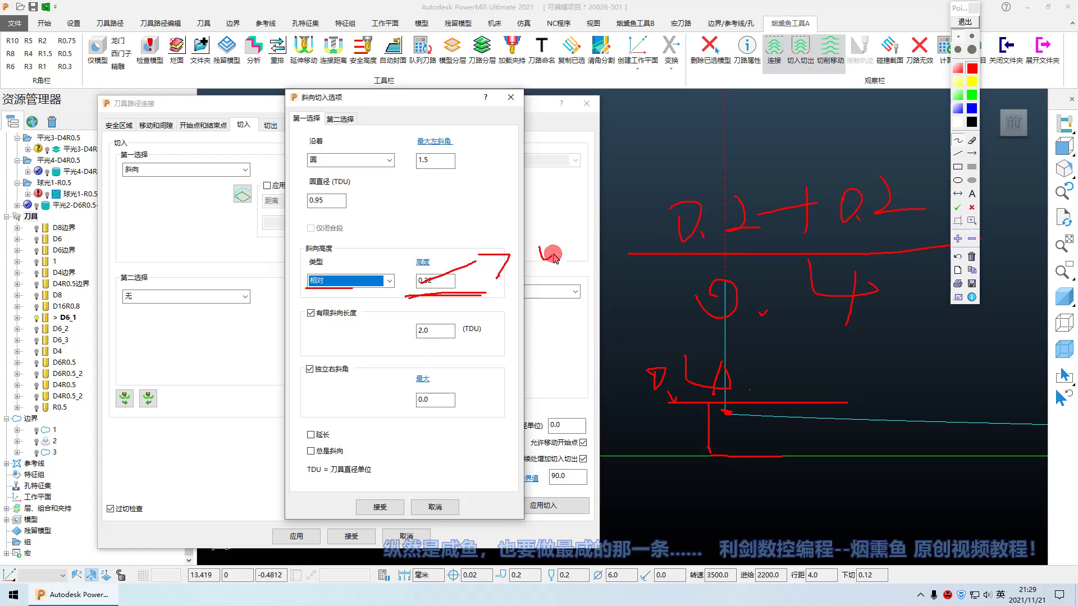
left_click_drag(539, 252, 548, 240)
left_click_drag(498, 150, 541, 142)
mouse_move(529, 139)
left_mouse_down()
mouse_move(546, 167)
mouse_move(521, 186)
mouse_move(578, 130)
mouse_move(615, 189)
mouse_move(599, 183)
left_mouse_up()
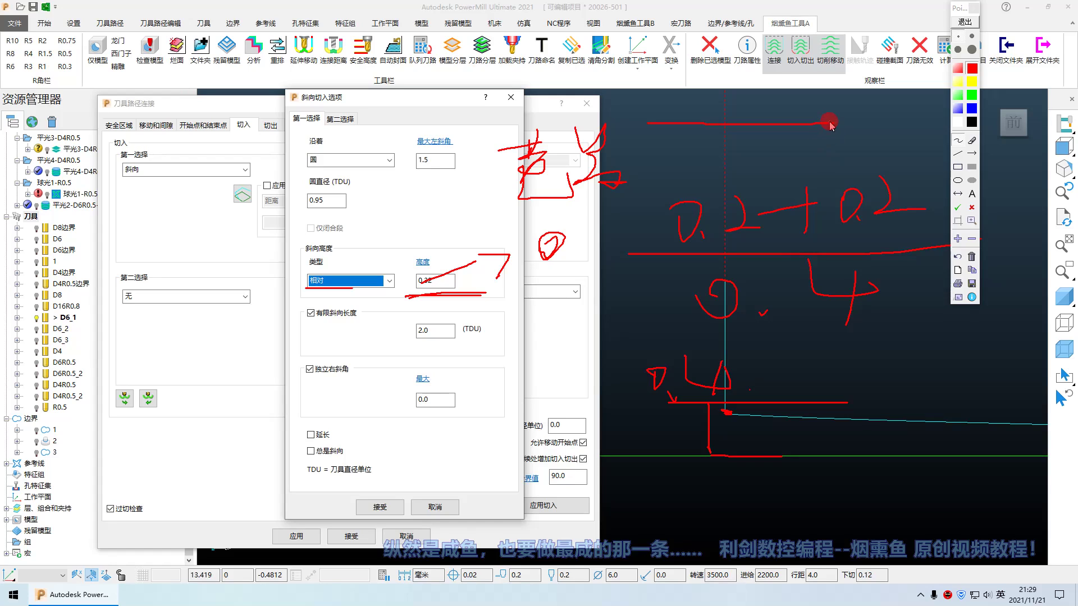
- Draw a stack of short red layer strokes beside the ramp and a descending zigzag over the 0.2 + 0.2 sum
left_click_drag(857, 354, 936, 340)
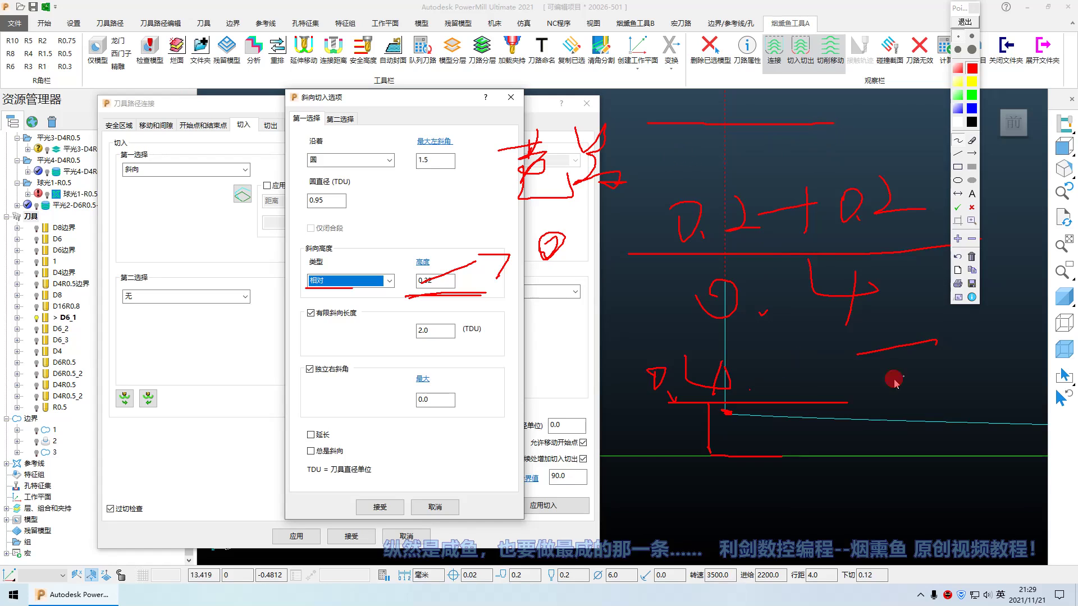
left_click_drag(870, 377, 928, 377)
mouse_move(874, 406)
left_mouse_down()
mouse_move(950, 406)
mouse_move(940, 435)
left_mouse_up()
left_click_drag(904, 447, 938, 452)
left_click_drag(902, 486, 953, 487)
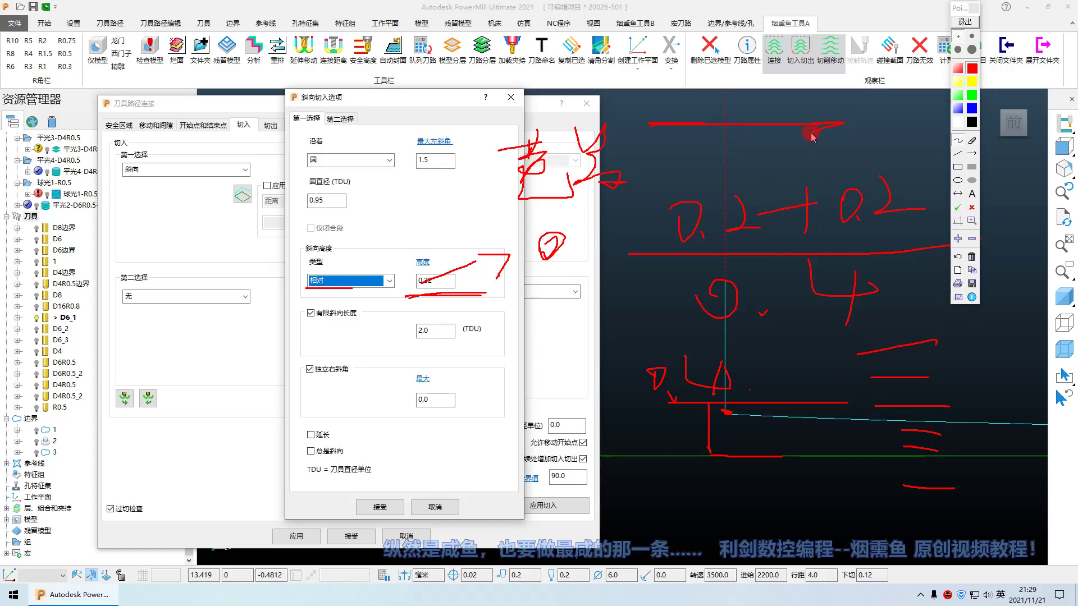
mouse_move(670, 169)
left_mouse_down()
mouse_move(910, 167)
mouse_move(677, 213)
mouse_move(925, 218)
left_mouse_up()
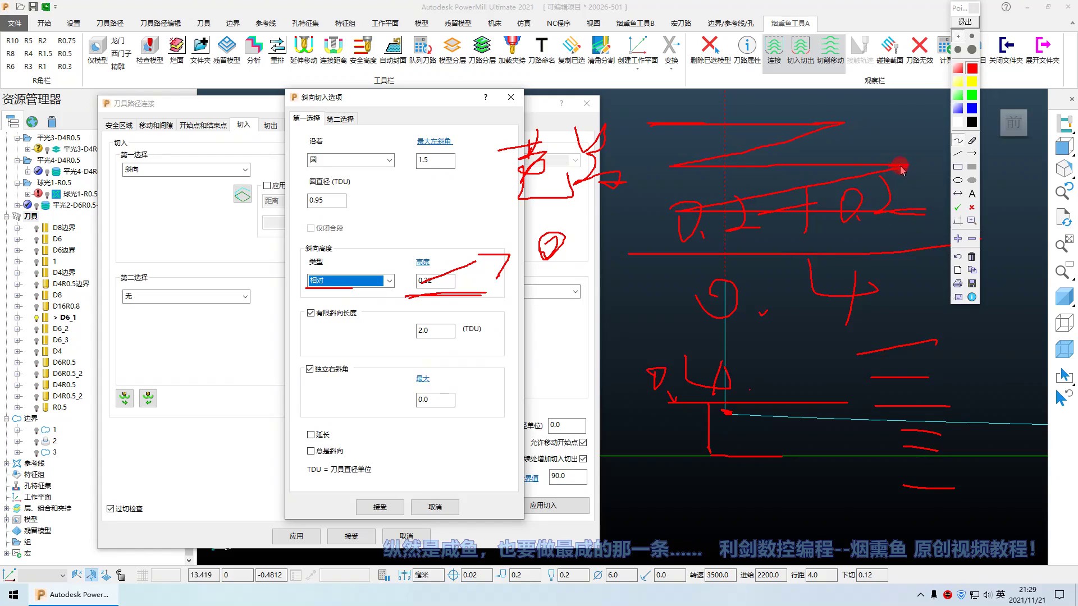
left_click_drag(900, 168, 737, 224)
left_click_drag(674, 213, 837, 179)
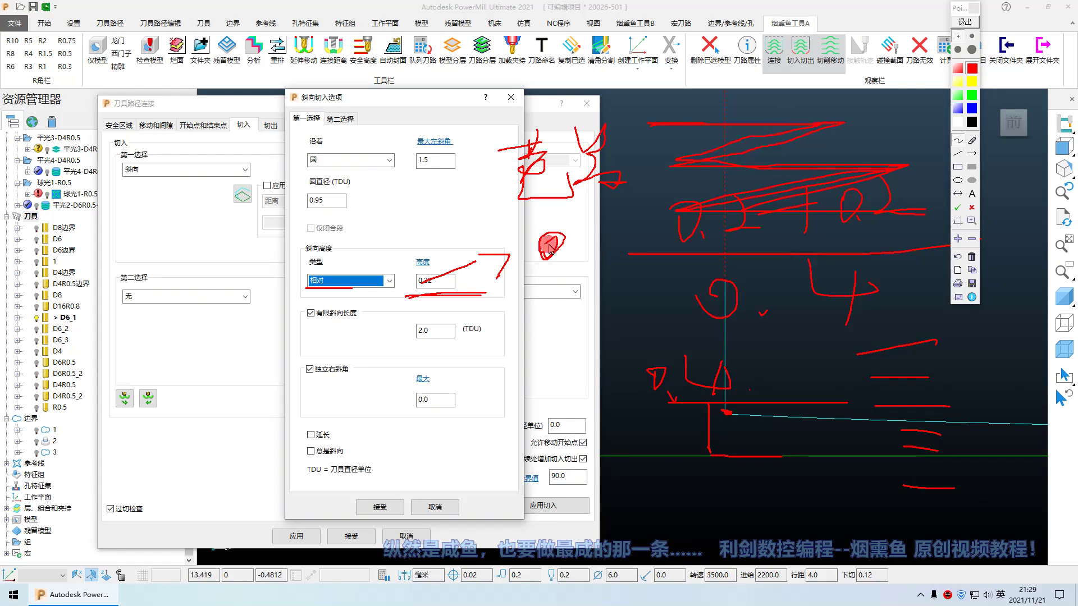
- Complete the handwritten value by the height arrow as 0.2, double-underline it, and sketch a red zigzag ramp below the floor line
mouse_move(573, 257)
left_mouse_down()
mouse_move(600, 243)
mouse_move(627, 261)
left_mouse_up()
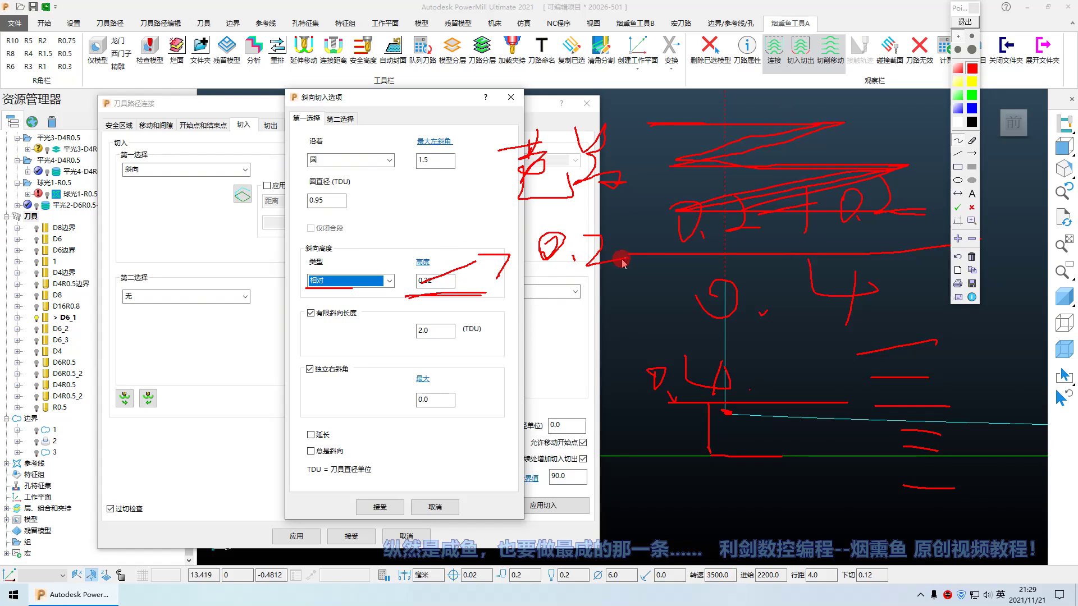
left_click_drag(524, 276, 627, 275)
left_click_drag(530, 276, 649, 274)
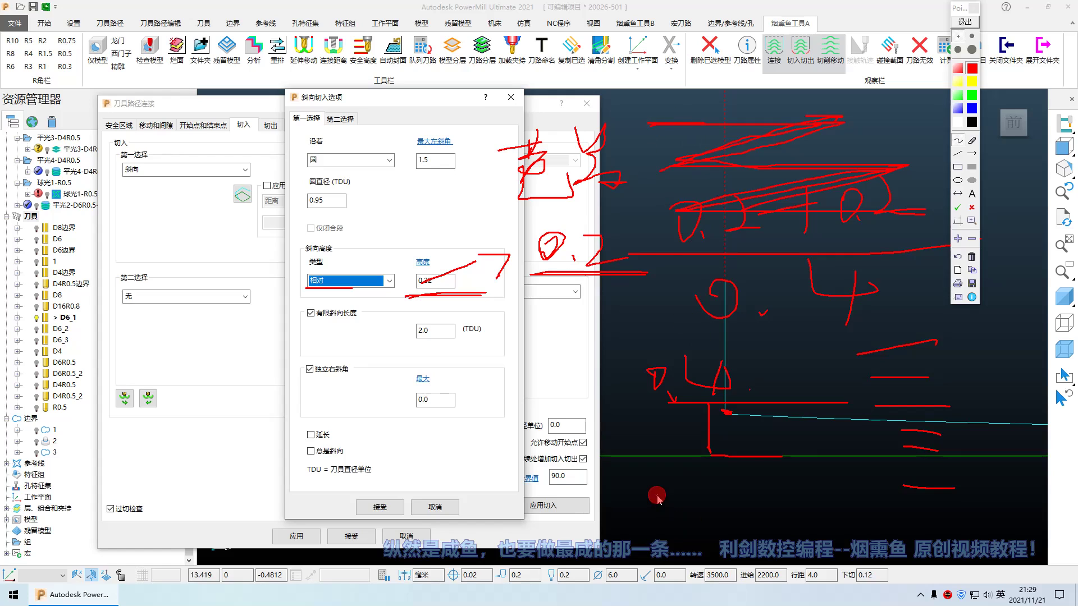
left_click_drag(666, 497, 849, 496)
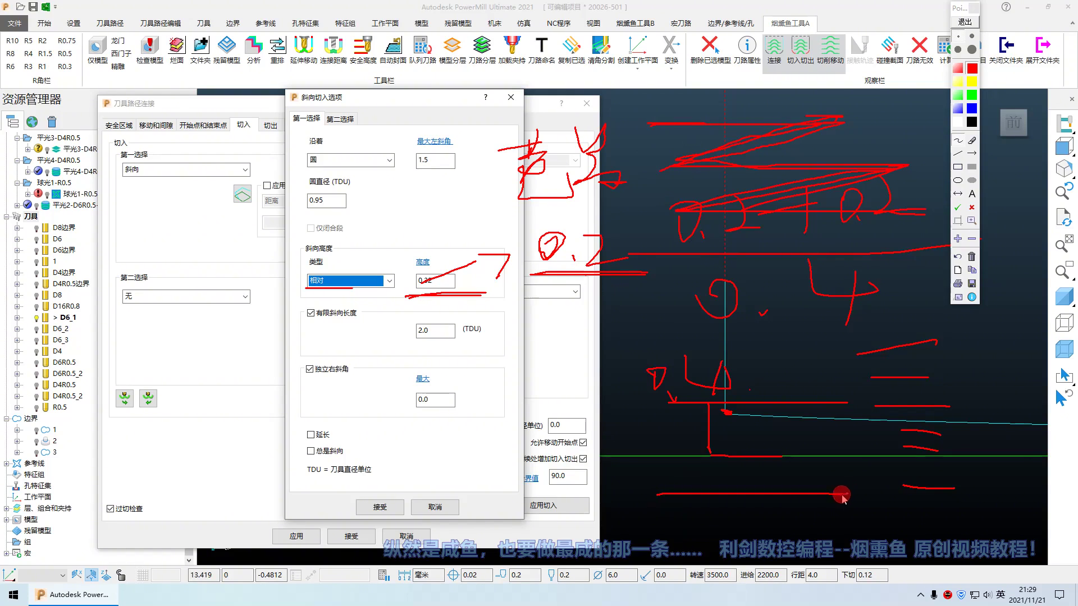
left_click_drag(842, 496, 650, 532)
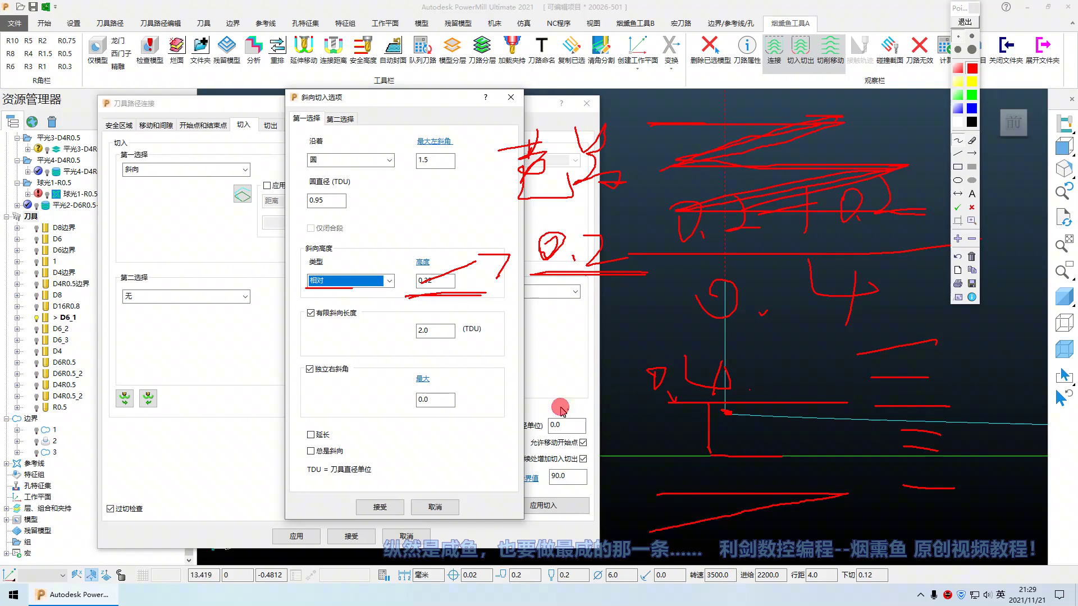
- Handwrite a red Chinese note across the lower part of the ramp dialog and underline it out into the view
mouse_move(448, 356)
left_mouse_down()
mouse_move(483, 333)
mouse_move(527, 405)
left_mouse_up()
mouse_move(541, 347)
left_mouse_down()
mouse_move(592, 402)
mouse_move(573, 402)
left_mouse_up()
left_click_drag(425, 421, 758, 421)
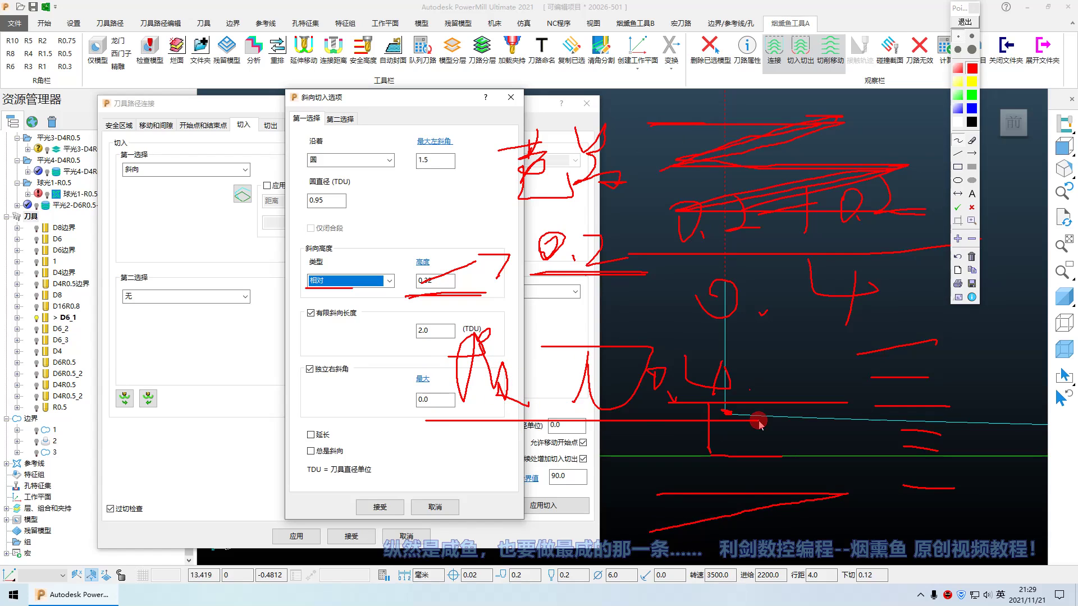
- Handwrite an underlined 0.2 above the ramp height settings and draw a red loop around the first-choice ramp options icon
mouse_move(387, 201)
left_mouse_down()
mouse_move(372, 216)
mouse_move(388, 202)
mouse_move(445, 226)
mouse_move(491, 224)
left_mouse_up()
left_click(420, 237)
left_click_drag(353, 255, 469, 252)
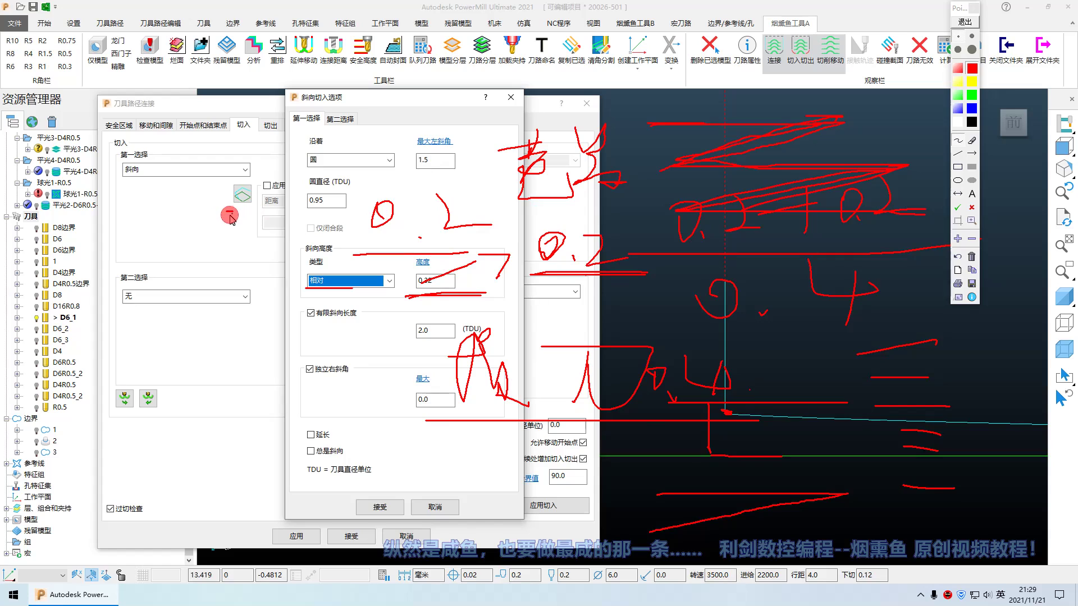
left_click_drag(203, 182, 213, 175)
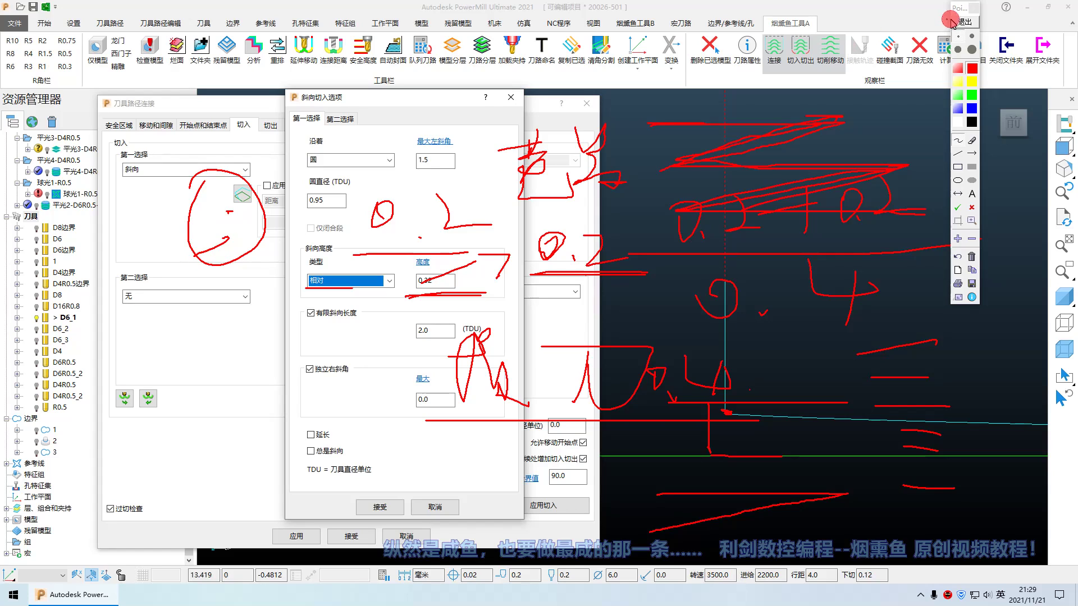
- Clear the red annotations, try the ramp height type 段, switch it to 段增量, and set the height to 1
left_click(957, 23)
left_click(390, 281)
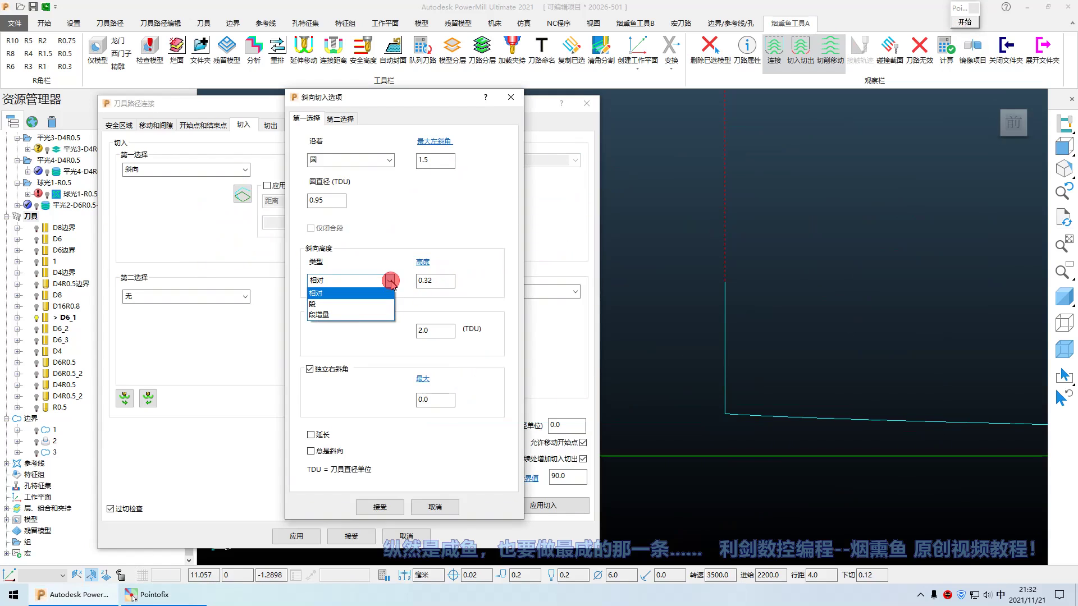
left_click(361, 304)
left_click(380, 282)
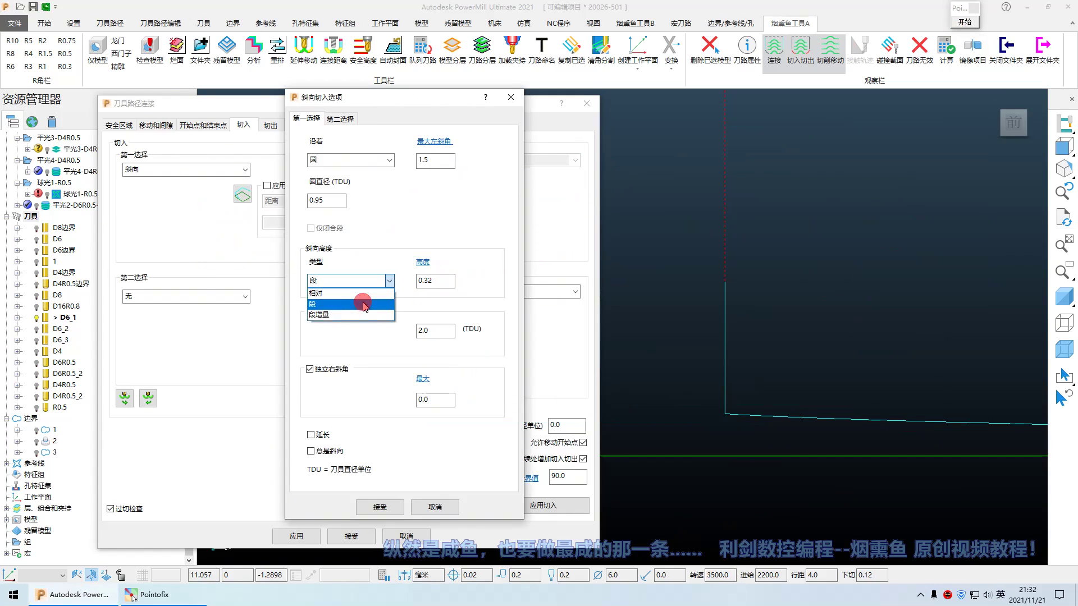
left_click(351, 314)
left_click(388, 278)
left_click(387, 278)
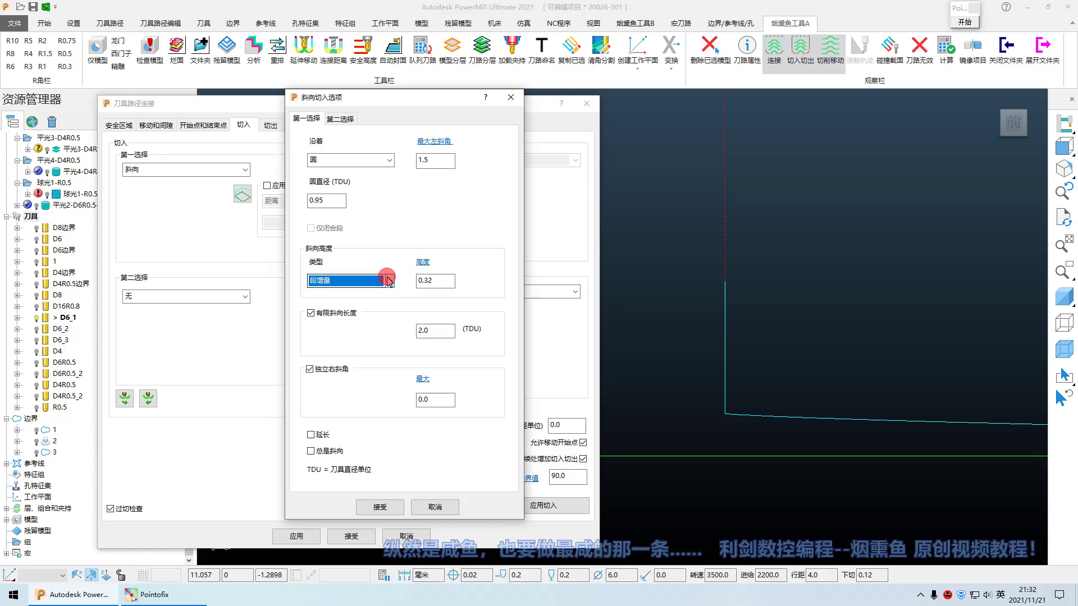
left_click(387, 278)
left_click(388, 278)
key("Tab")
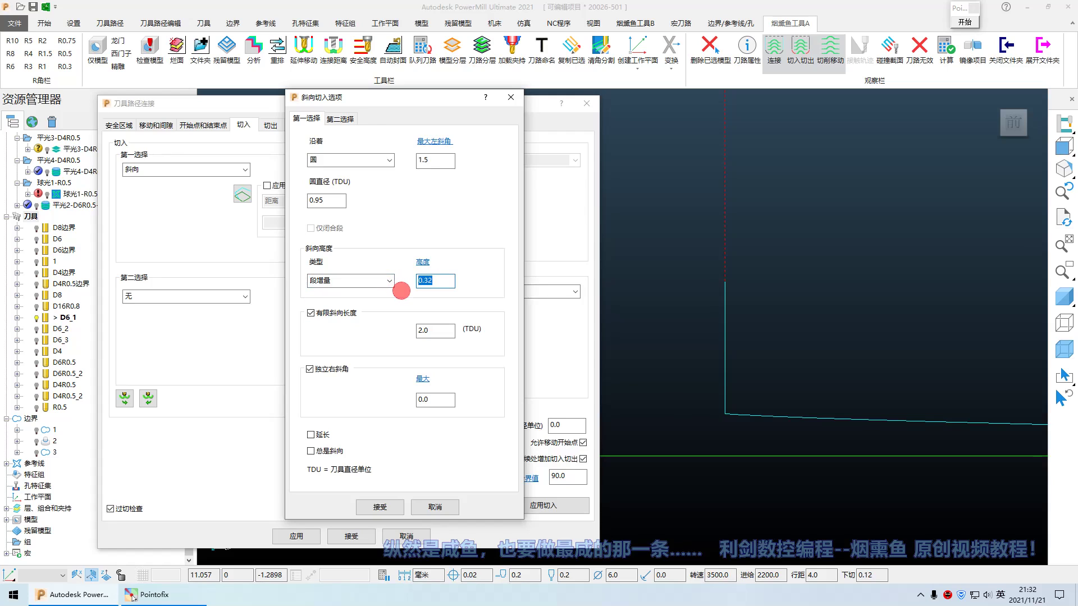
type("1")
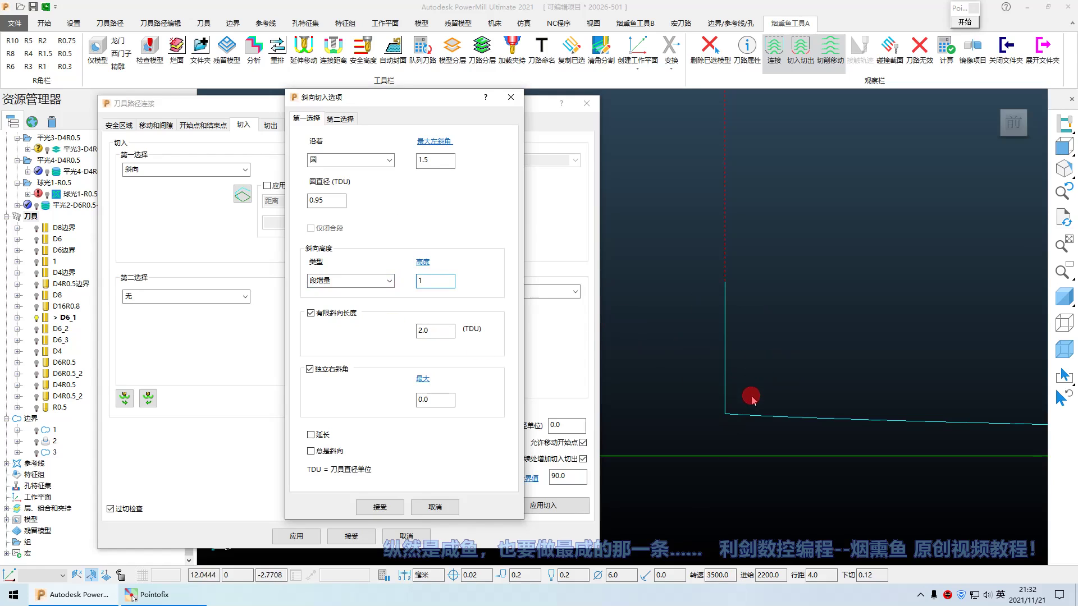
left_click(370, 279)
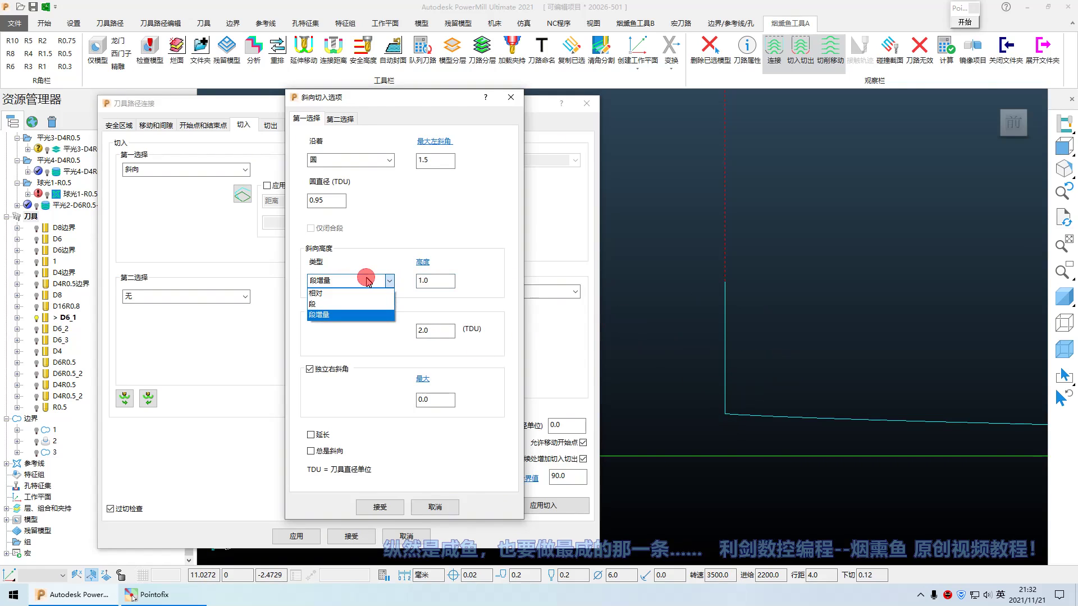
left_click(371, 280)
- Write 0.2 in red beside the height value and sketch a dashed line above two level lines with a height bracket
left_click(965, 22)
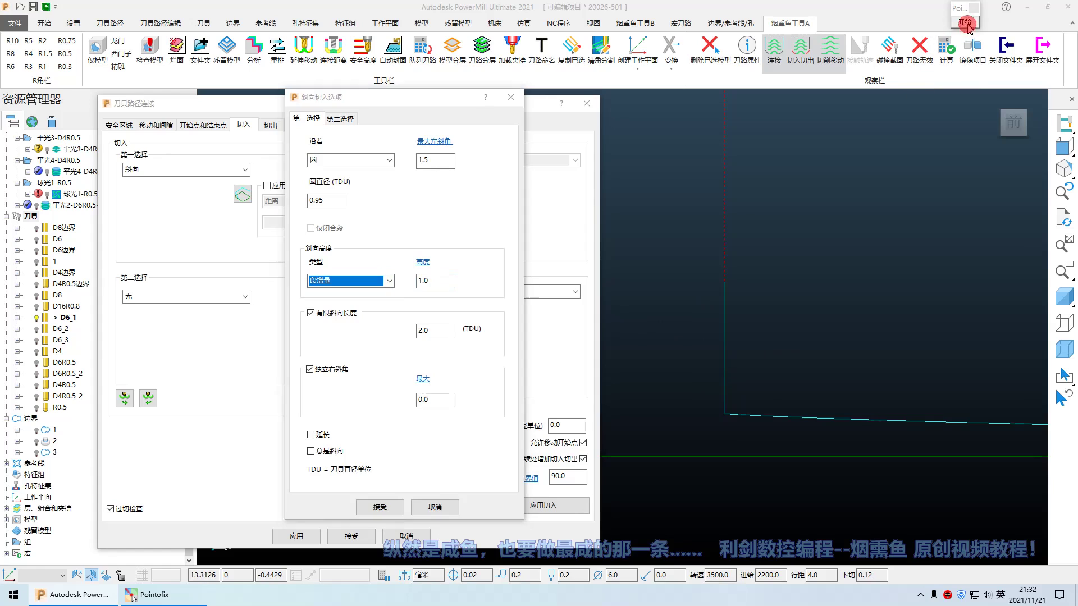
left_click_drag(437, 283, 449, 293)
left_click_drag(467, 276, 480, 297)
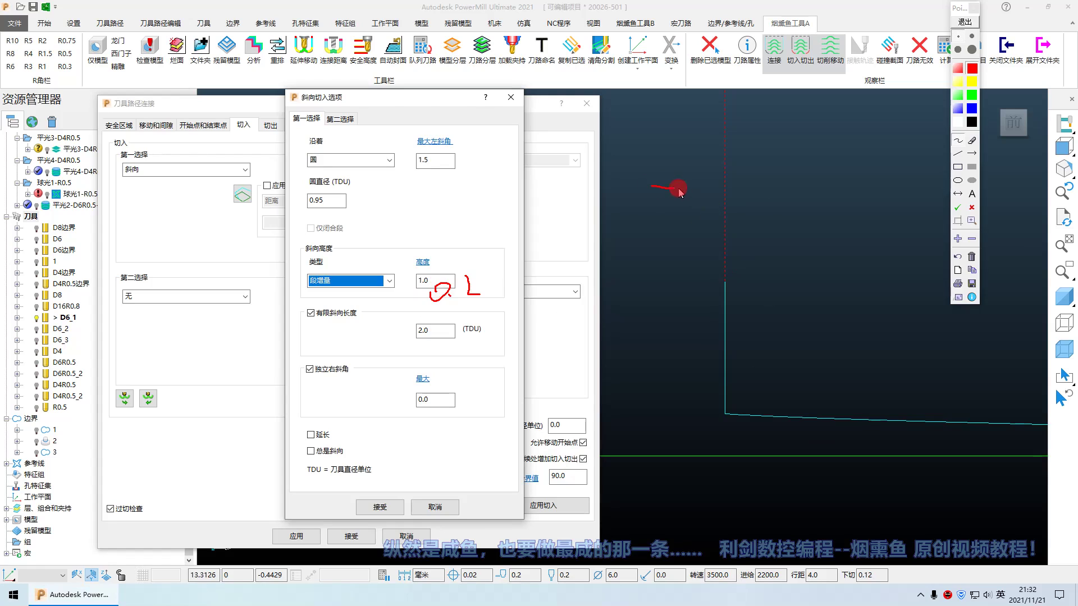
left_click_drag(679, 189, 681, 188)
left_click_drag(740, 188, 774, 185)
left_click_drag(857, 184, 887, 186)
mouse_move(678, 229)
left_mouse_down()
mouse_move(853, 233)
mouse_move(648, 236)
mouse_move(699, 318)
left_mouse_up()
left_click(673, 255)
left_click_drag(628, 320, 795, 315)
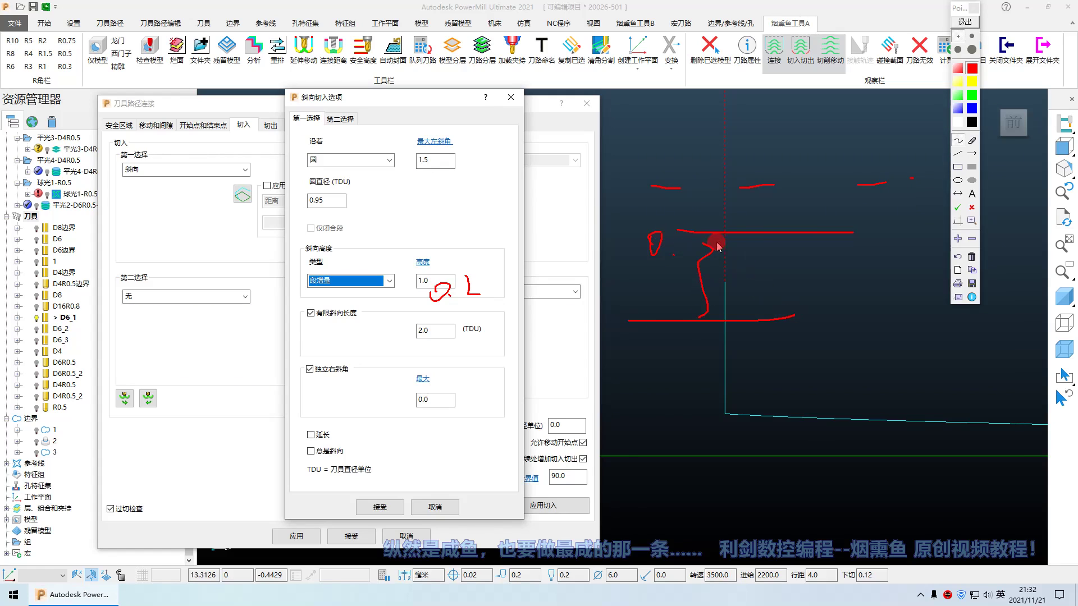
mouse_move(716, 243)
left_mouse_down()
mouse_move(650, 287)
mouse_move(709, 253)
mouse_move(745, 256)
left_mouse_up()
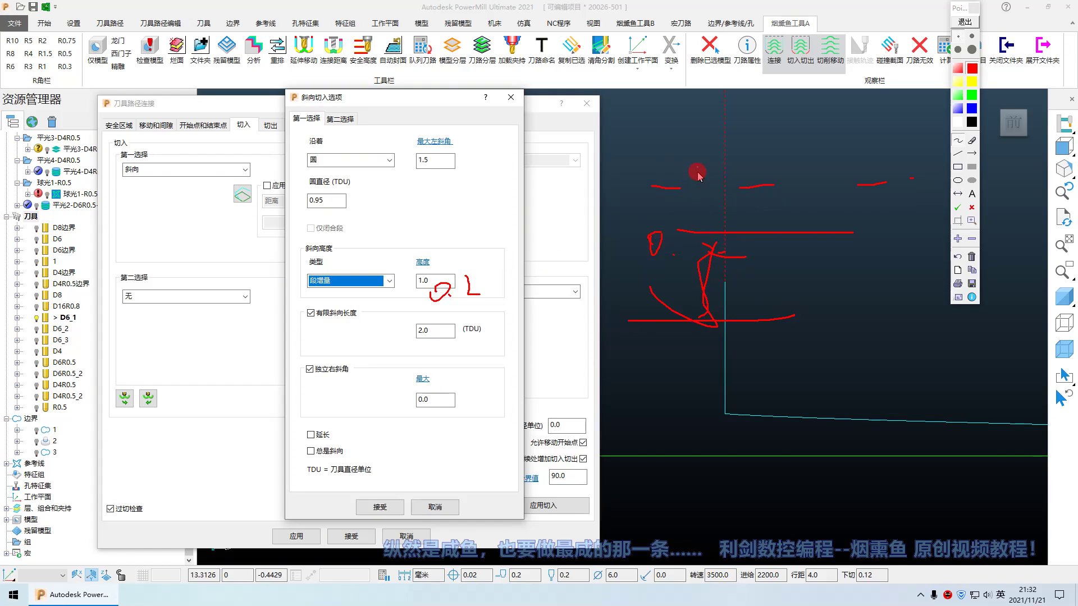
- Trace the vertical plunge in red and sketch a plunge turning into a shallow ramp arrow at the upper level line
left_click_drag(727, 283, 729, 414)
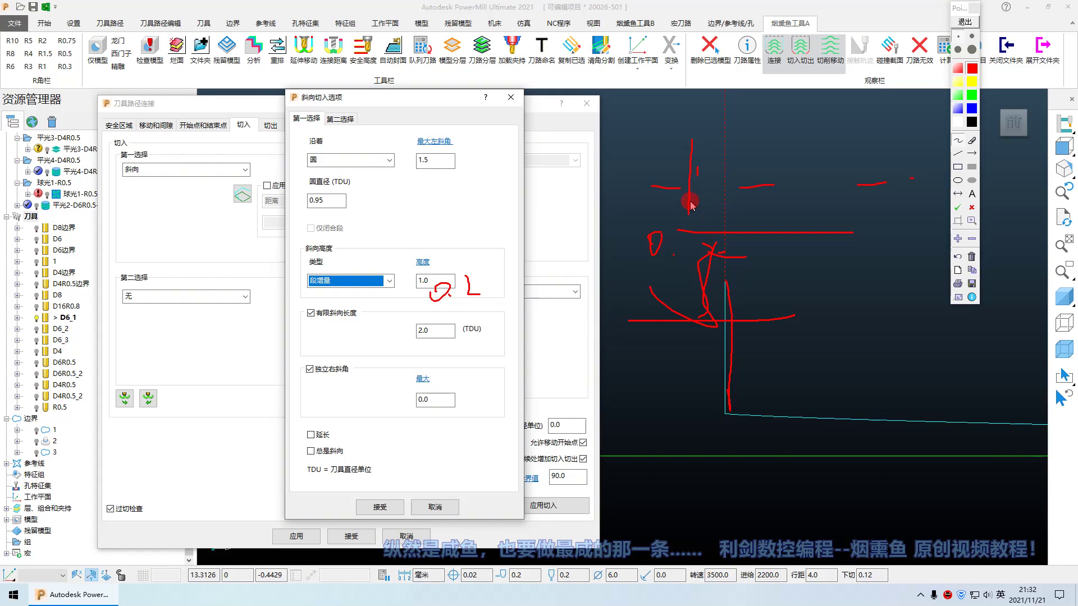
left_click_drag(667, 232, 724, 231)
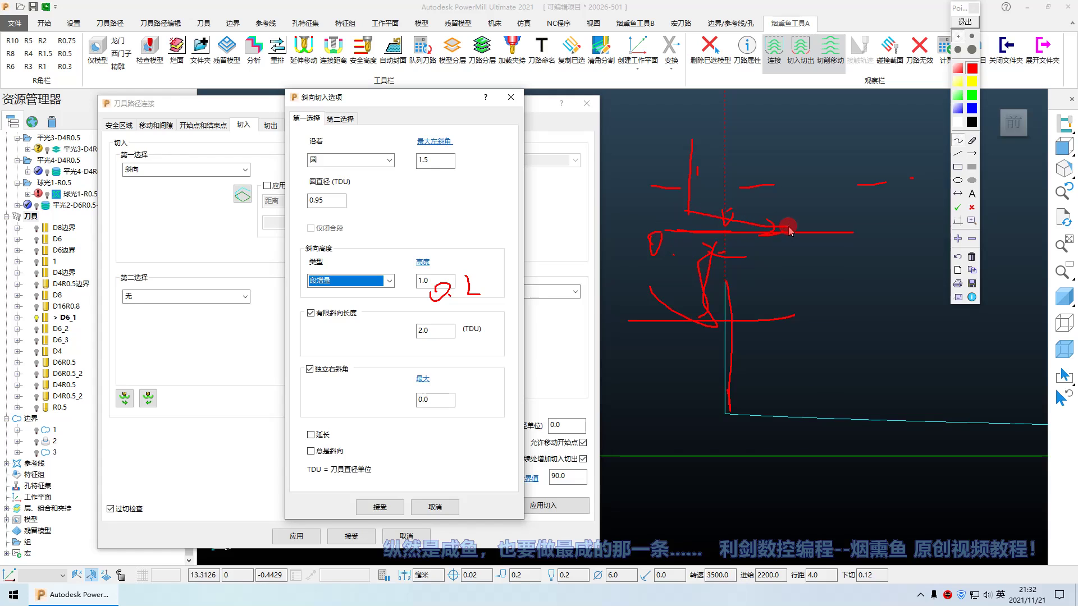
- Strike red lines beneath the 段增量 height type and mark the setting with a red cross
left_click_drag(311, 307, 522, 303)
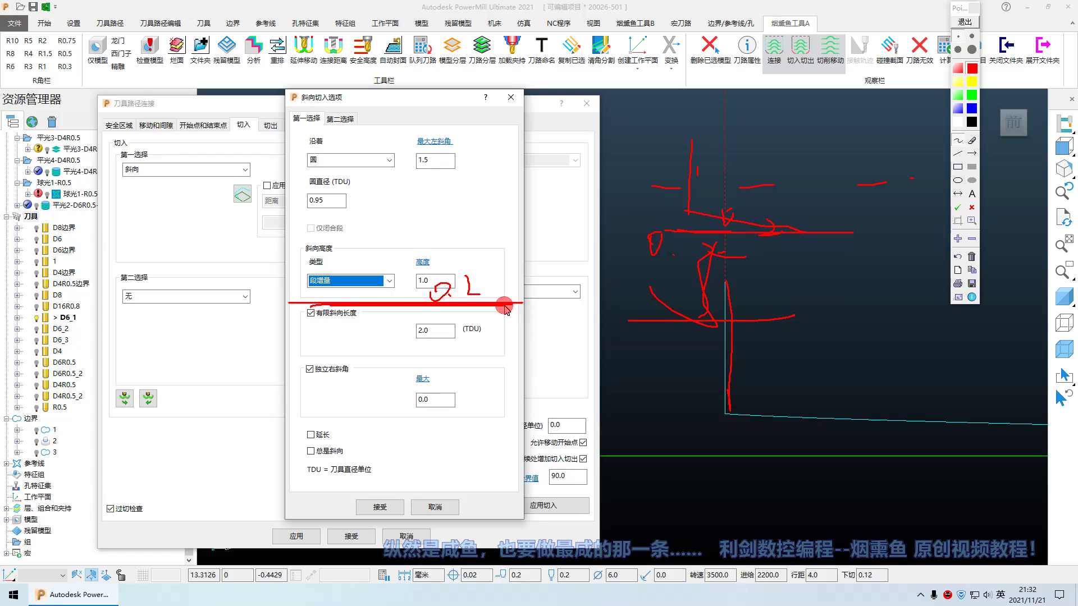
mouse_move(266, 296)
left_mouse_down()
mouse_move(486, 309)
mouse_move(452, 294)
left_mouse_up()
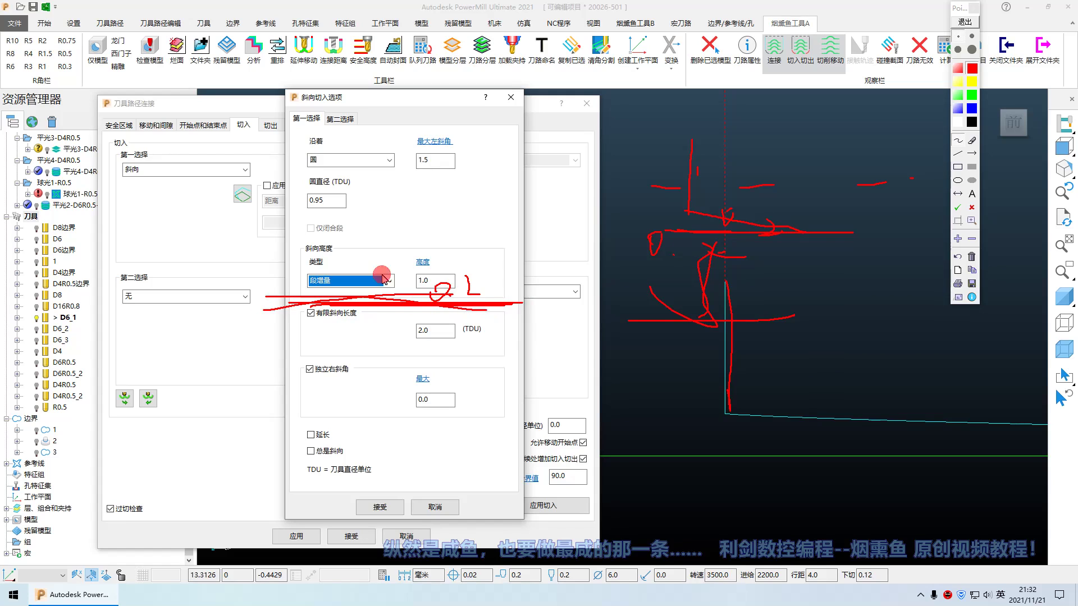
left_click_drag(382, 264, 431, 294)
left_click_drag(432, 274, 390, 307)
left_click_drag(449, 261, 394, 308)
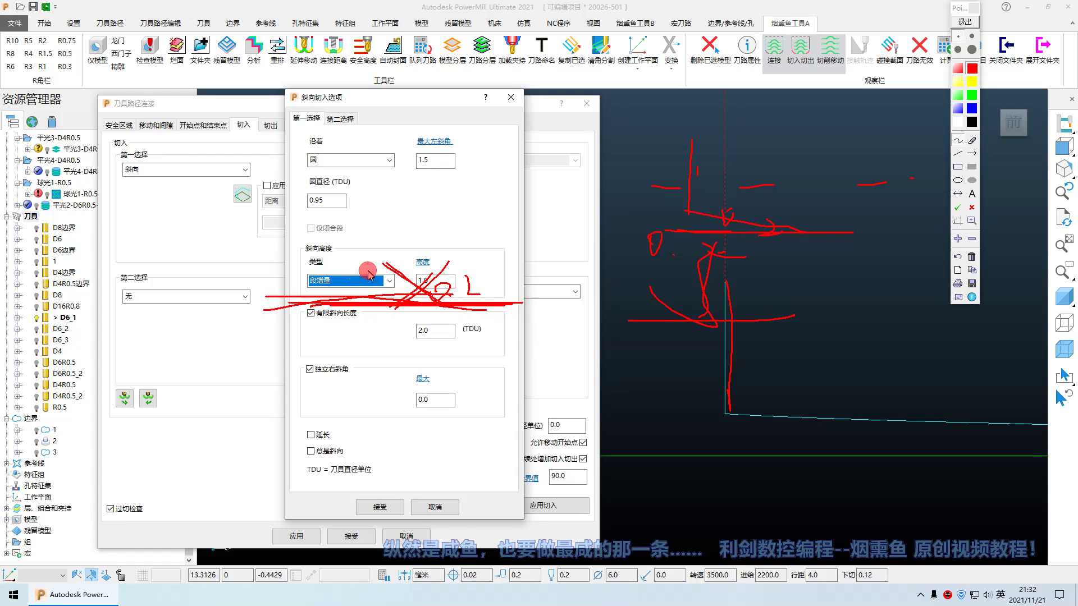
- Clear the red annotations and set the ramp height type back to 相对
left_click(963, 21)
left_click(356, 280)
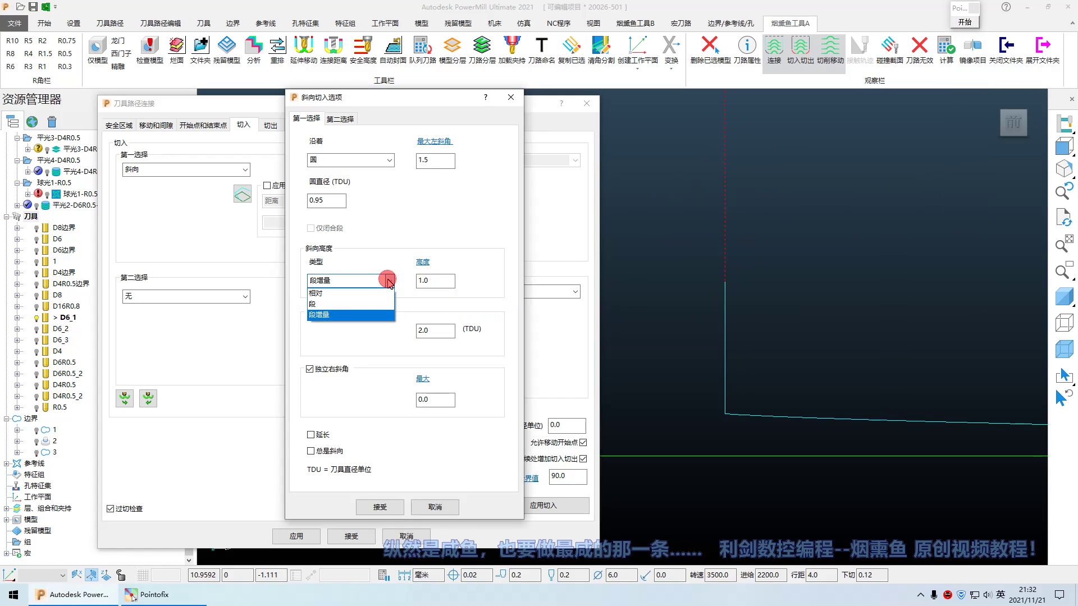
left_click(352, 293)
scroll(359, 281, "down", 1)
left_click(435, 284)
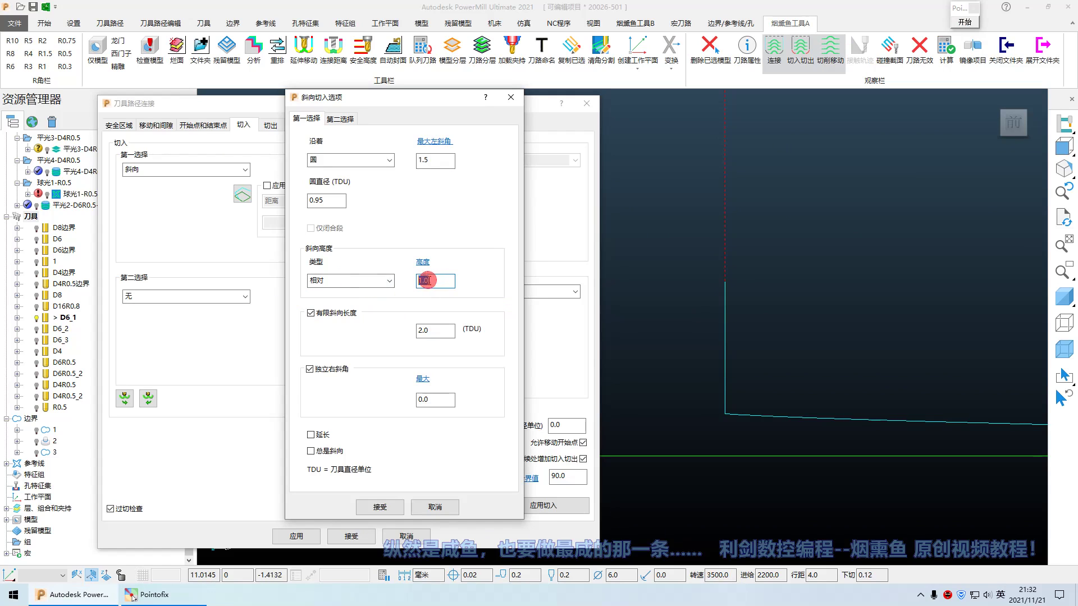
left_click(350, 283)
left_click(348, 294)
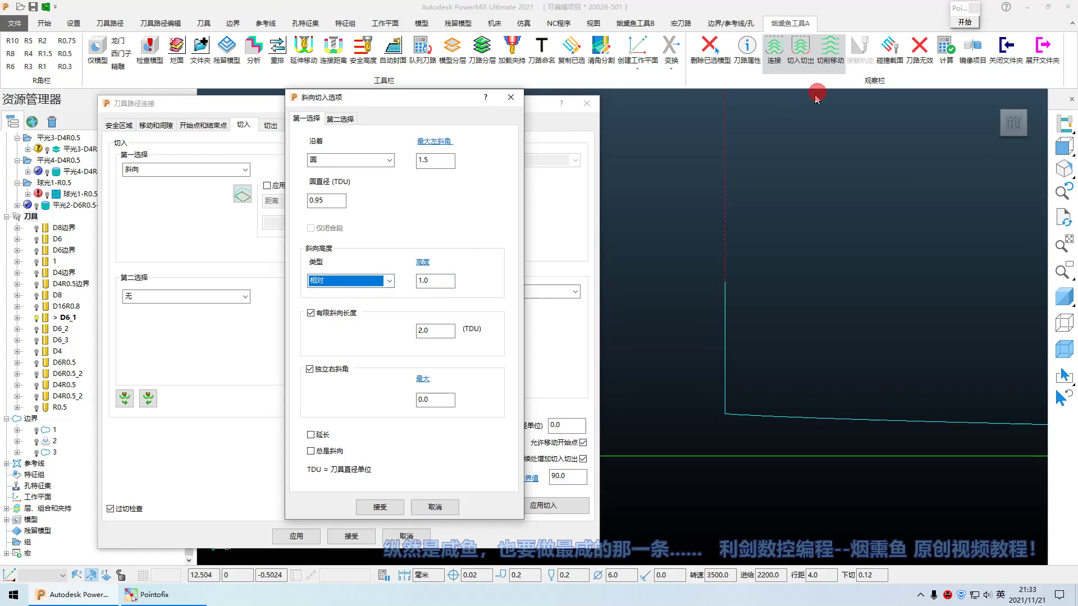
- Start annotating and handwrite a red note running from beside the circle diameter setting into the view
left_click(965, 21)
mouse_move(499, 203)
left_mouse_down()
mouse_move(532, 183)
mouse_move(519, 243)
left_mouse_up()
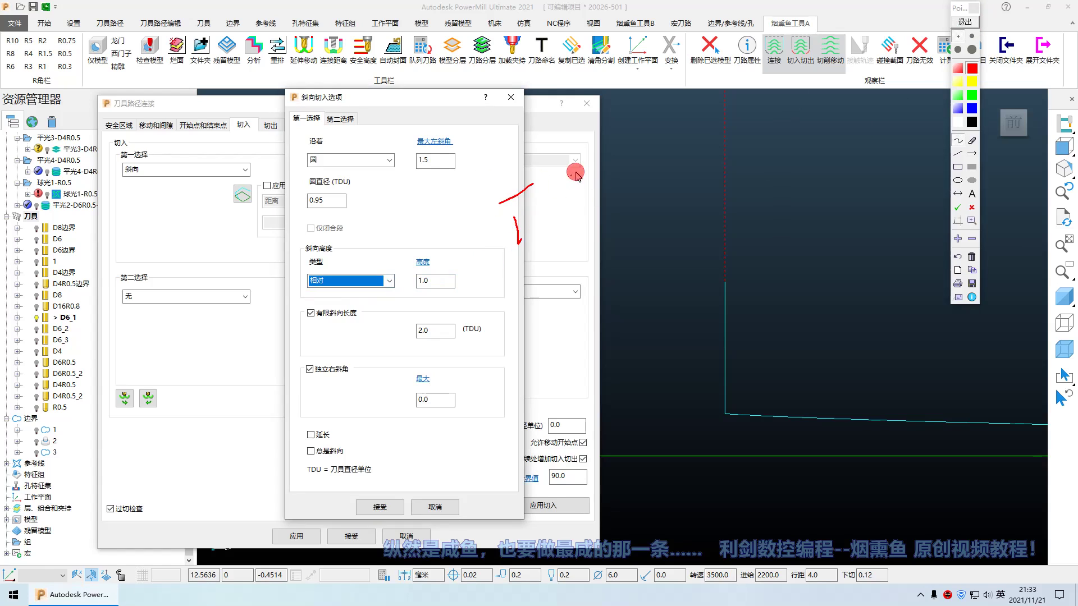
mouse_move(575, 175)
left_mouse_down()
mouse_move(587, 207)
mouse_move(573, 238)
left_mouse_up()
left_click_drag(551, 233, 666, 235)
left_click_drag(662, 182, 638, 213)
left_click_drag(654, 213, 655, 239)
mouse_move(676, 180)
left_mouse_down()
mouse_move(642, 206)
mouse_move(671, 225)
left_mouse_up()
left_click_drag(693, 210, 692, 224)
- Draw a long red level line from the height setting and circle the 相对 type and the 1.0 height
left_click_drag(435, 258, 856, 264)
mouse_move(296, 254)
left_mouse_down()
mouse_move(340, 252)
mouse_move(289, 280)
left_mouse_up()
mouse_move(426, 278)
left_mouse_down()
mouse_move(449, 295)
mouse_move(418, 306)
mouse_move(427, 272)
mouse_move(432, 301)
mouse_move(474, 278)
mouse_move(481, 297)
left_mouse_up()
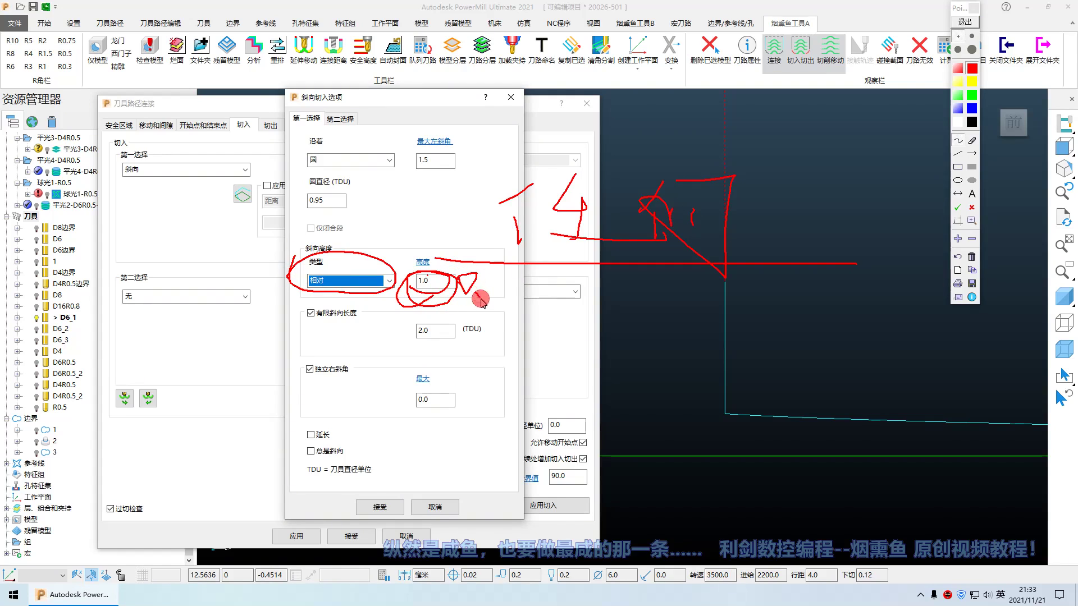
- Write 0.2 below the level line, add a second level line beneath it, and loop the area below the height type
mouse_move(501, 259)
left_mouse_down()
mouse_move(497, 312)
mouse_move(552, 297)
left_mouse_up()
mouse_move(608, 263)
left_mouse_down()
mouse_move(630, 286)
mouse_move(685, 309)
left_mouse_up()
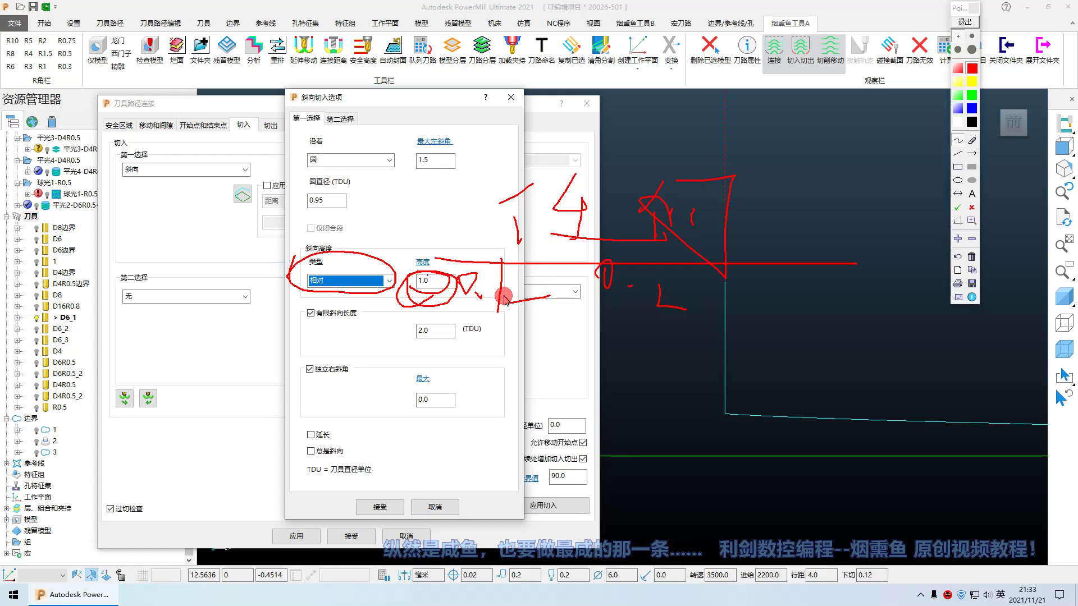
left_click_drag(437, 307, 772, 324)
mouse_move(405, 306)
left_mouse_down()
mouse_move(373, 325)
mouse_move(362, 295)
left_mouse_up()
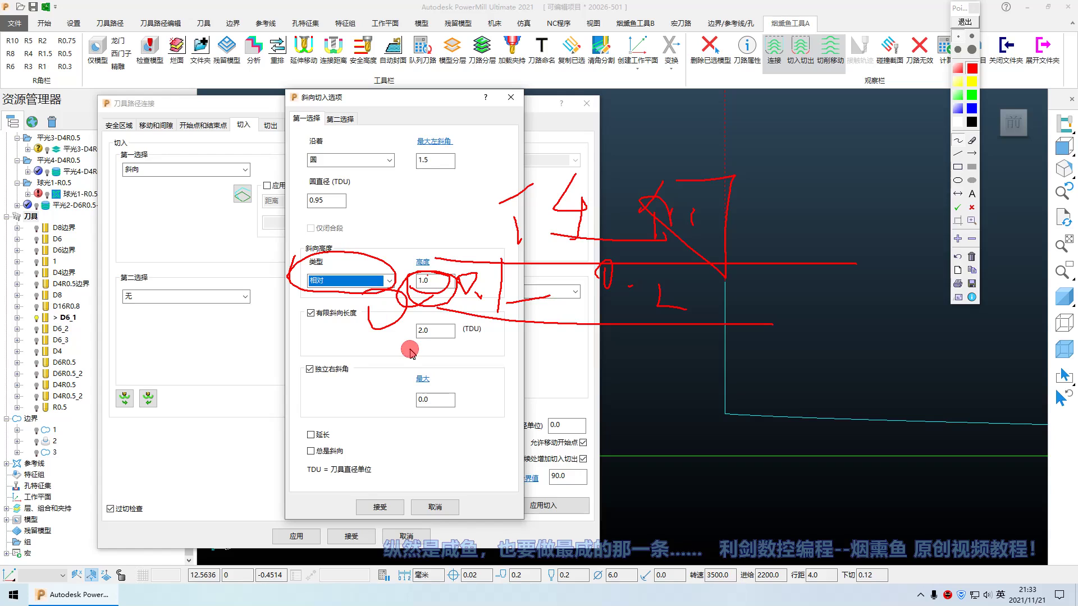
- Draw a red plunge arrow down to the height value with a ramp line, and sketch an entry profile beside the vertical plunge
left_click_drag(385, 228, 443, 222)
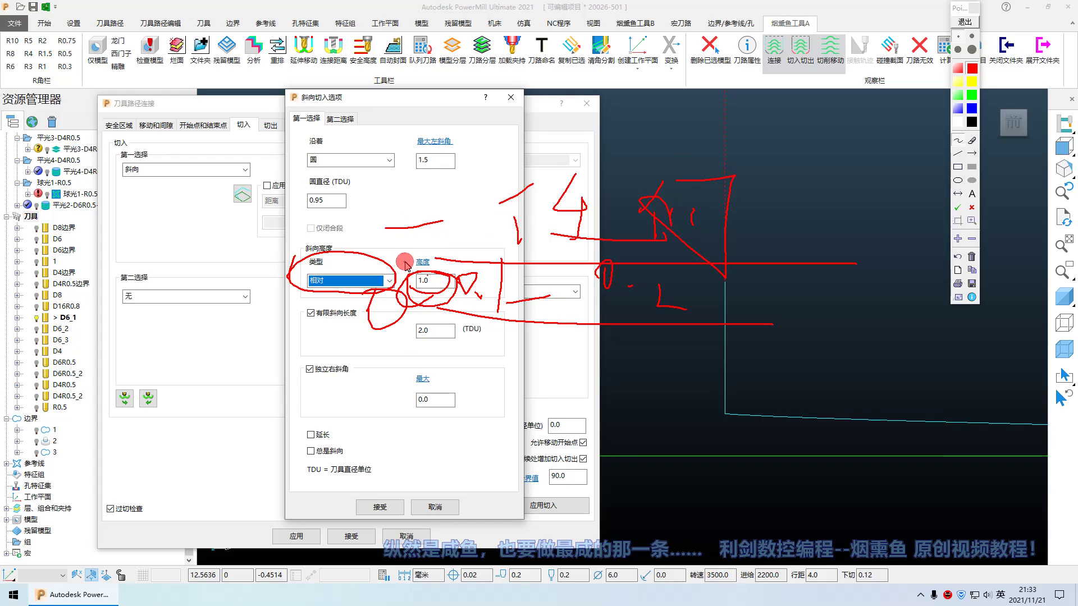
mouse_move(434, 179)
left_mouse_down()
mouse_move(427, 241)
mouse_move(446, 235)
mouse_move(609, 287)
left_mouse_up()
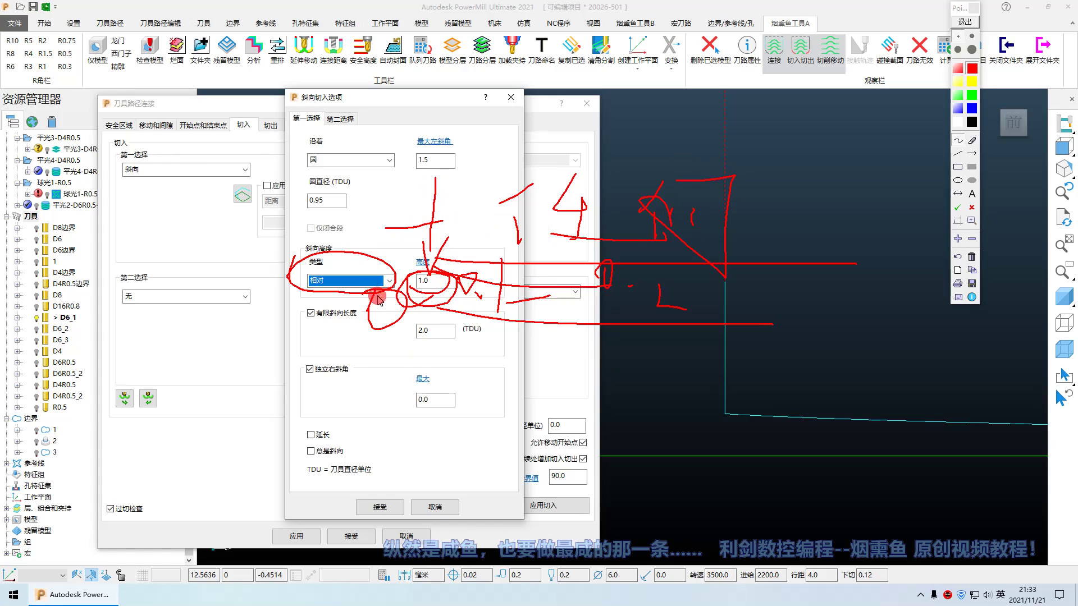
mouse_move(379, 300)
left_mouse_down()
mouse_move(427, 311)
mouse_move(635, 309)
left_mouse_up()
left_click_drag(795, 284, 786, 345)
mouse_move(833, 320)
left_mouse_down()
mouse_move(853, 340)
mouse_move(922, 327)
left_mouse_up()
left_click_drag(932, 326, 949, 323)
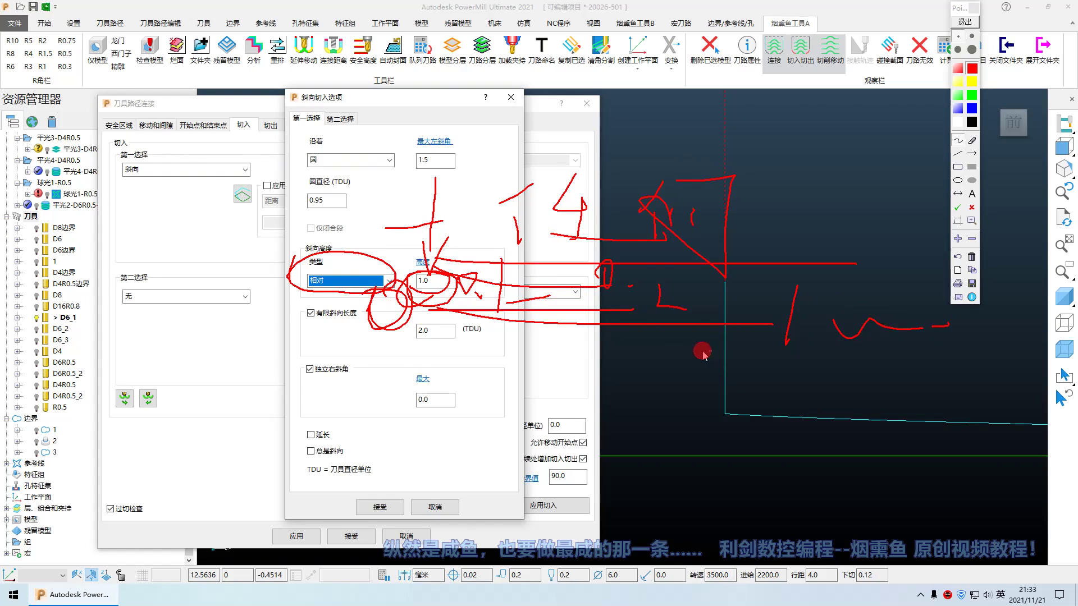
- Extend red floor lines from below the height value to the entry profile and retrace the handwritten 0.2 between the level lines
left_click_drag(441, 307, 876, 336)
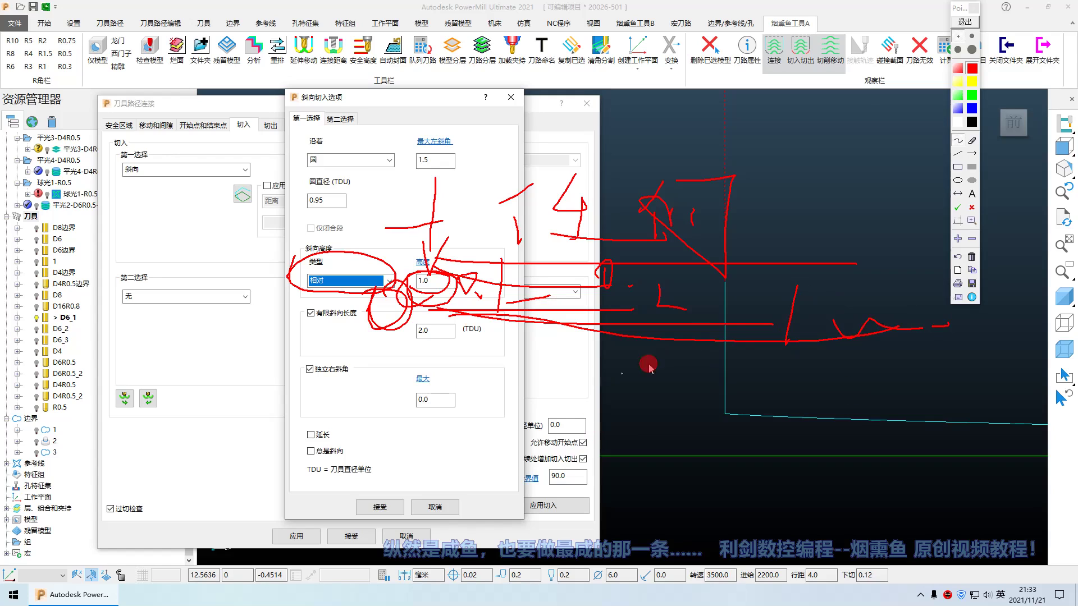
left_click_drag(786, 339, 944, 342)
left_click_drag(601, 274, 614, 274)
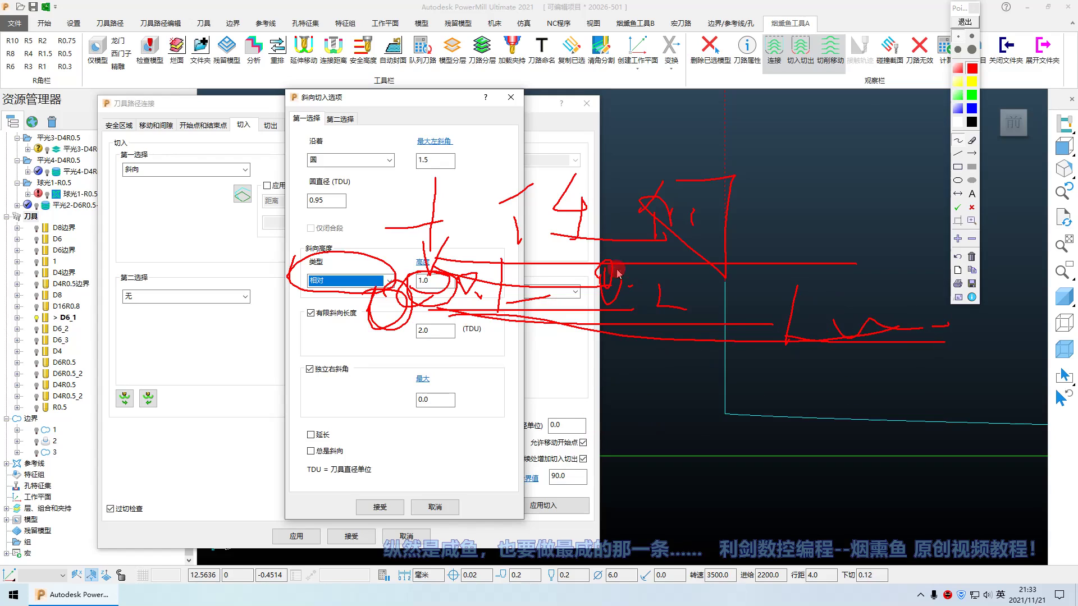
left_click_drag(660, 312, 668, 312)
mouse_move(677, 291)
left_mouse_down()
mouse_move(687, 316)
mouse_move(876, 276)
left_mouse_up()
- Add red marks above the entry profile and retrace the strokes between the two level lines beside the height value
mouse_move(881, 272)
left_mouse_down()
mouse_move(879, 264)
mouse_move(917, 302)
mouse_move(874, 284)
left_mouse_up()
left_click_drag(926, 234, 933, 241)
mouse_move(477, 283)
left_mouse_down()
mouse_move(504, 289)
mouse_move(511, 277)
left_mouse_up()
left_click_drag(499, 274, 508, 273)
left_click_drag(524, 302, 525, 309)
left_click_drag(565, 257, 565, 301)
left_click_drag(607, 297, 773, 294)
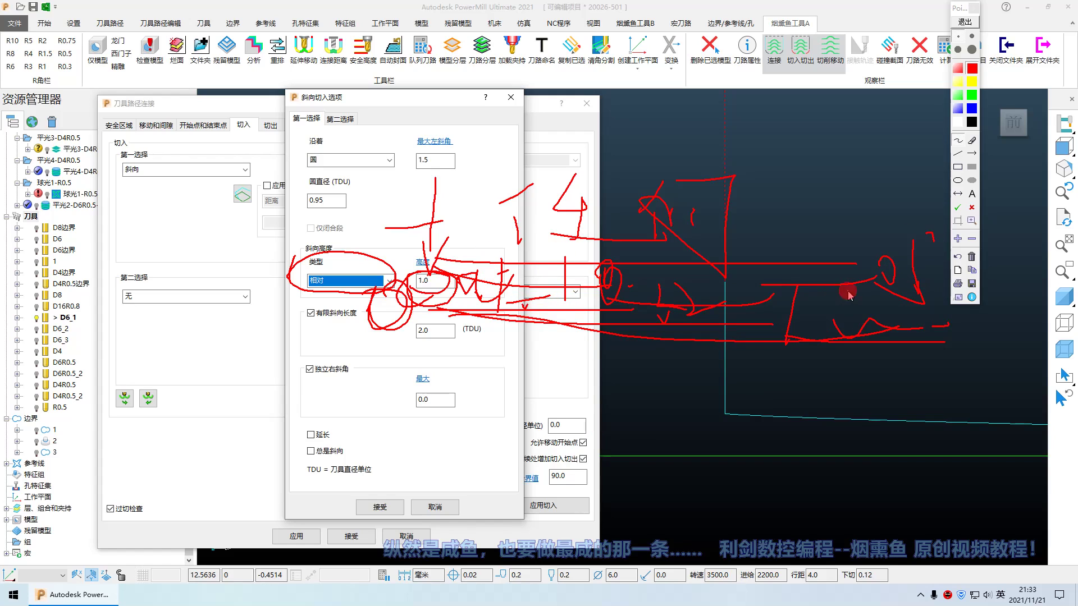
- Draw an upward red arrow over the entry profile and sweep a long red line beneath the whole sketch
left_click_drag(848, 291, 865, 265)
left_click_drag(888, 275, 901, 277)
mouse_move(830, 311)
left_mouse_down()
mouse_move(921, 301)
mouse_move(930, 233)
left_mouse_up()
left_click_drag(909, 239, 938, 250)
left_click_drag(486, 372, 536, 373)
left_click_drag(646, 375, 1075, 316)
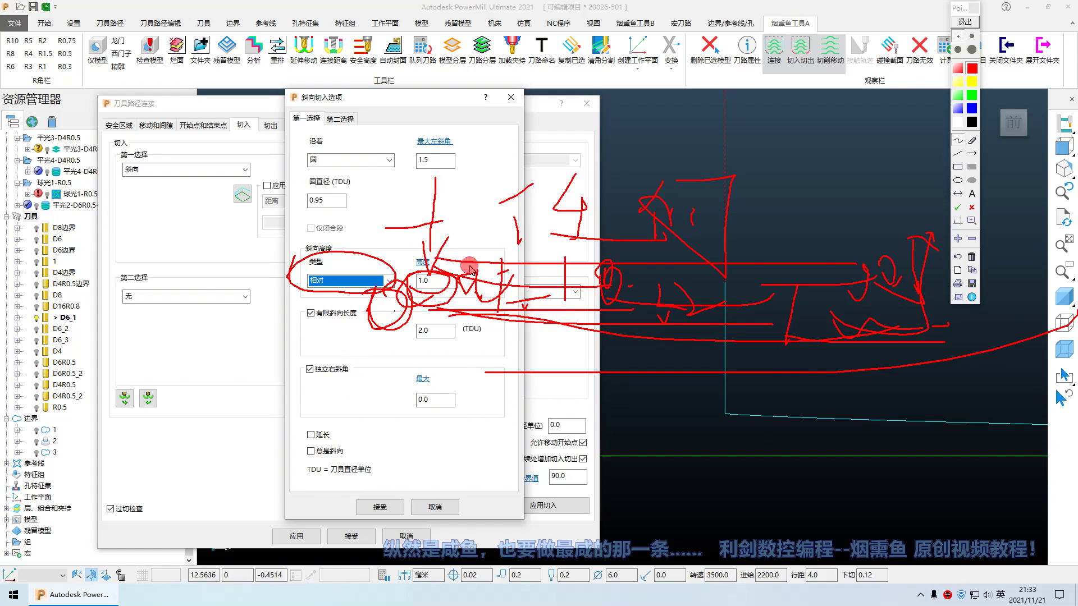
- Clear the red annotations, turn off the limited ramp length option (有限斜向长度), and inspect the circular ramp entry from above
left_click(965, 21)
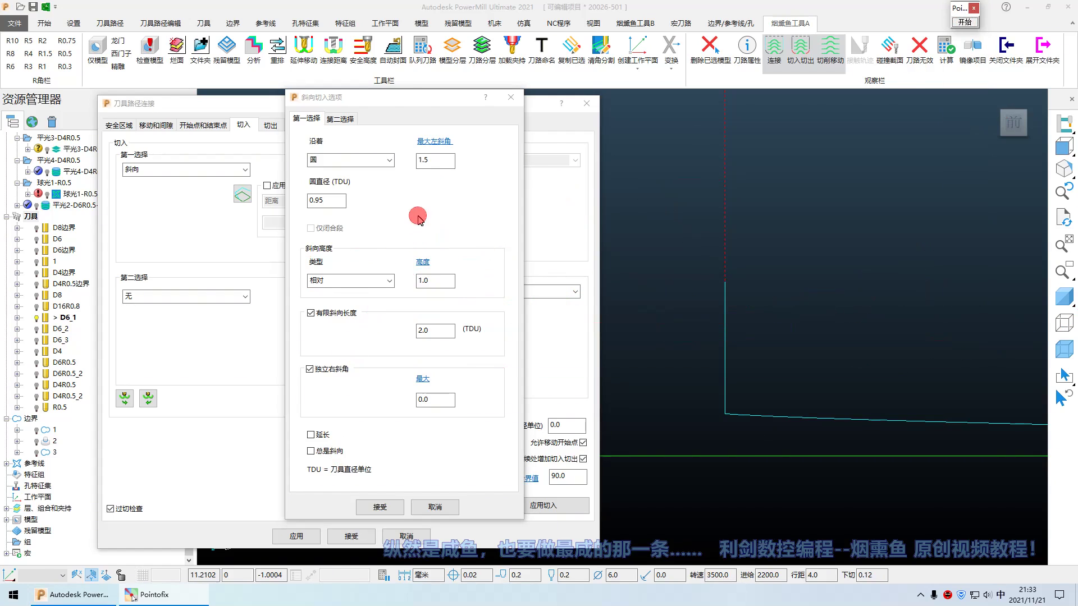
left_click(310, 314)
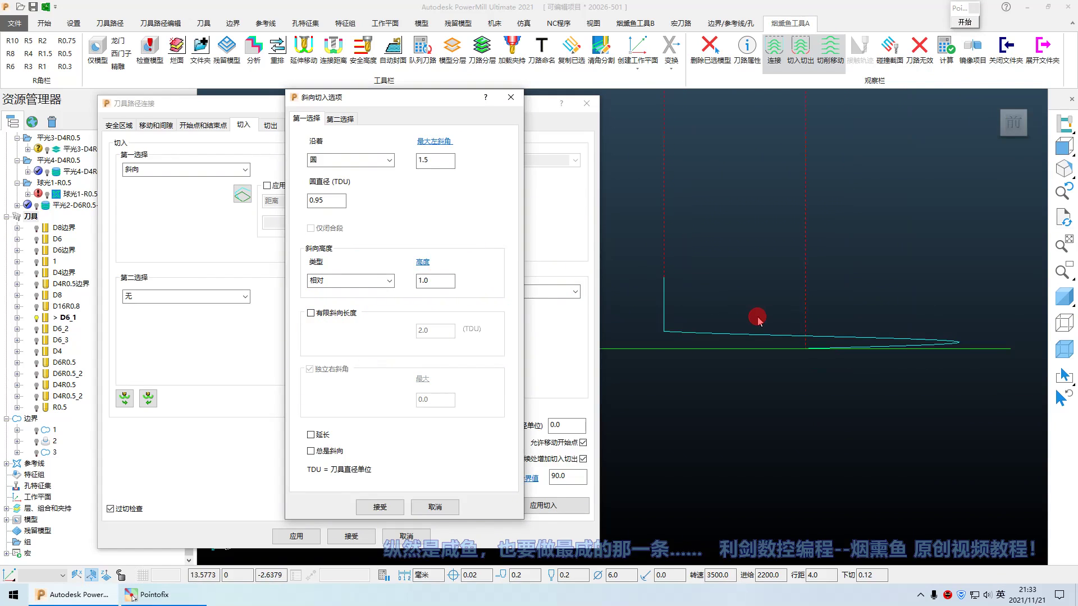
middle_click_drag(757, 172, 759, 283)
scroll(791, 253, "down", 5)
key("ctrl+5")
scroll(774, 321, "up", 3)
scroll(785, 272, "down", 3)
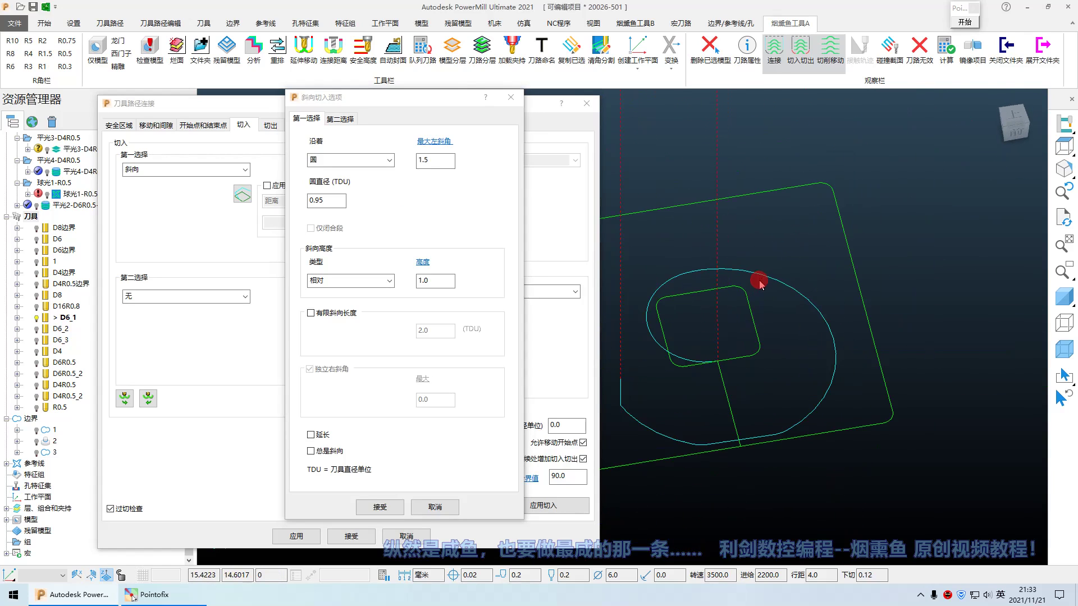
- Start annotating over the screen and mark the limited ramp length option (有限斜向长度) and its length value in red
left_click(435, 332)
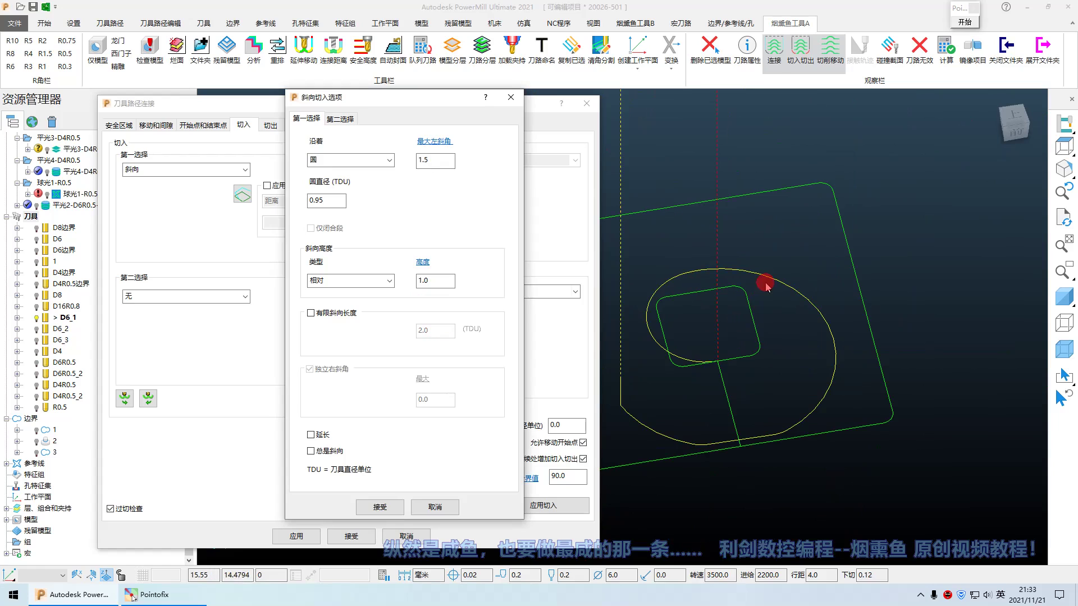
left_click(964, 22)
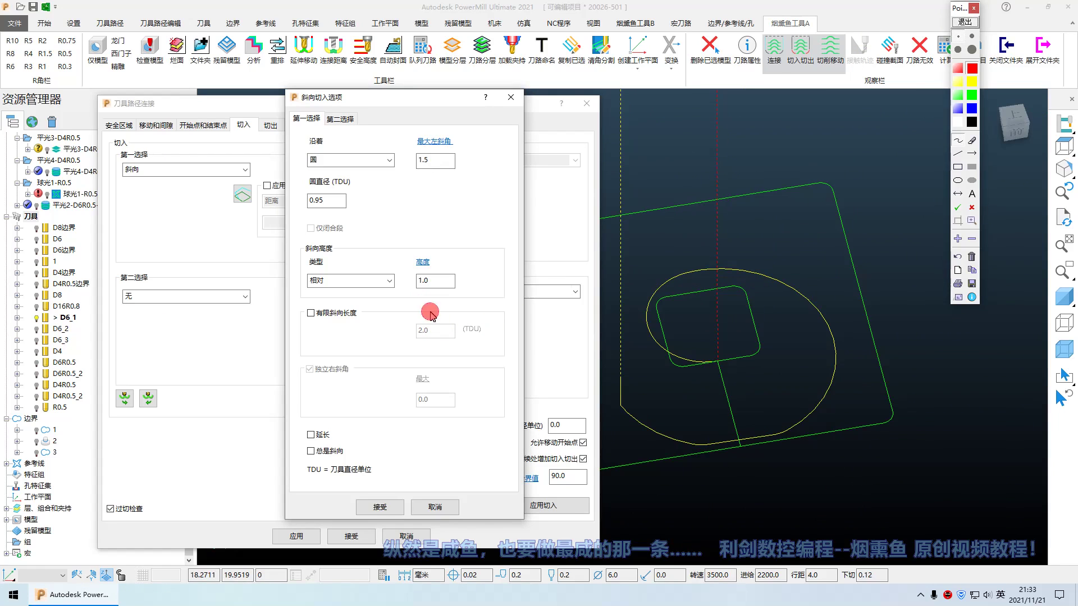
left_click_drag(311, 315, 349, 284)
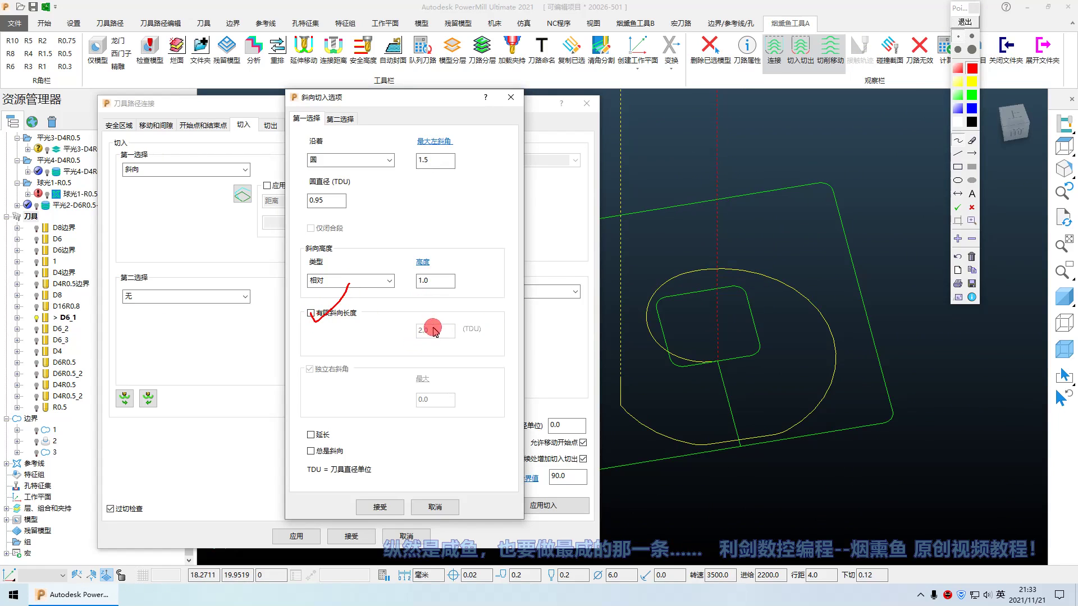
left_click_drag(433, 328, 433, 355)
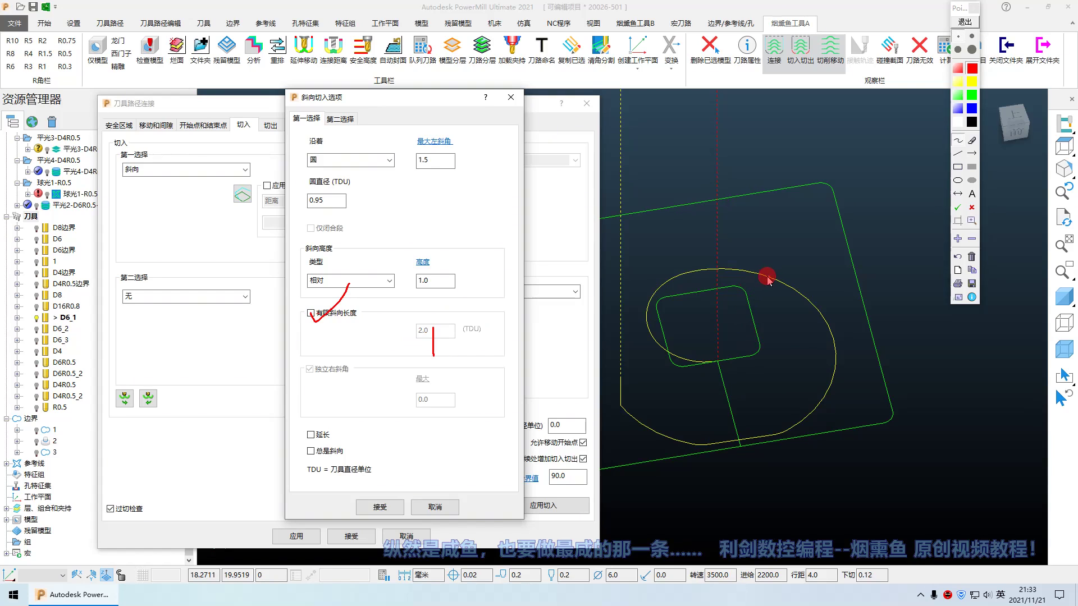
- Trace the start of the circular entry in red, close it into a loop, and handwrite a red note beside it
mouse_move(768, 277)
left_mouse_down()
mouse_move(724, 269)
mouse_move(661, 287)
mouse_move(646, 320)
mouse_move(697, 361)
left_mouse_up()
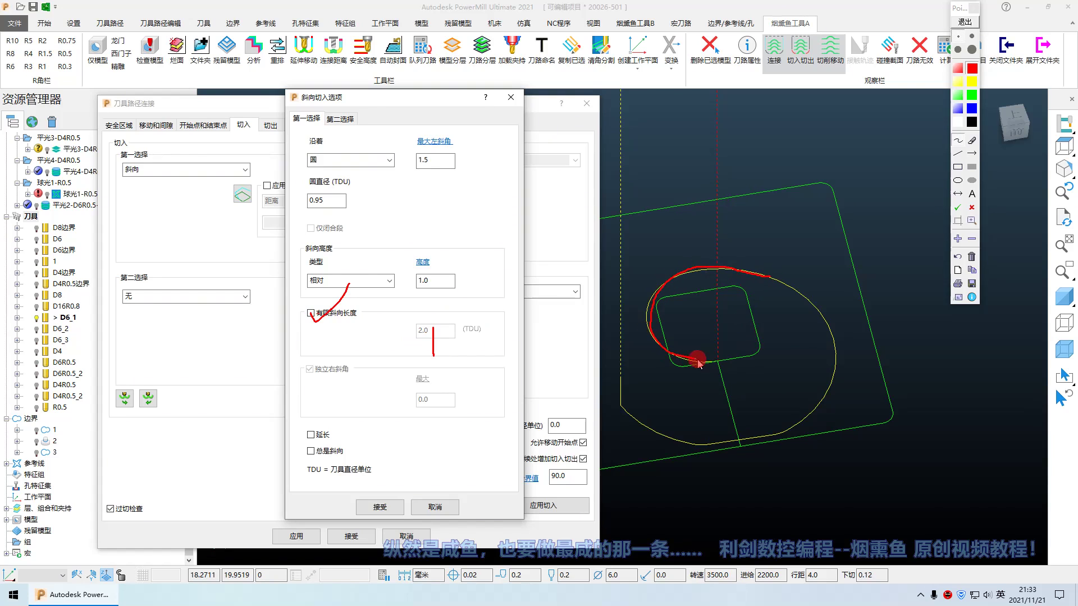
left_click_drag(770, 265, 767, 281)
mouse_move(721, 339)
left_mouse_down()
mouse_move(705, 367)
mouse_move(762, 253)
mouse_move(670, 338)
left_mouse_up()
mouse_move(788, 219)
left_mouse_down()
mouse_move(789, 235)
mouse_move(869, 231)
left_mouse_up()
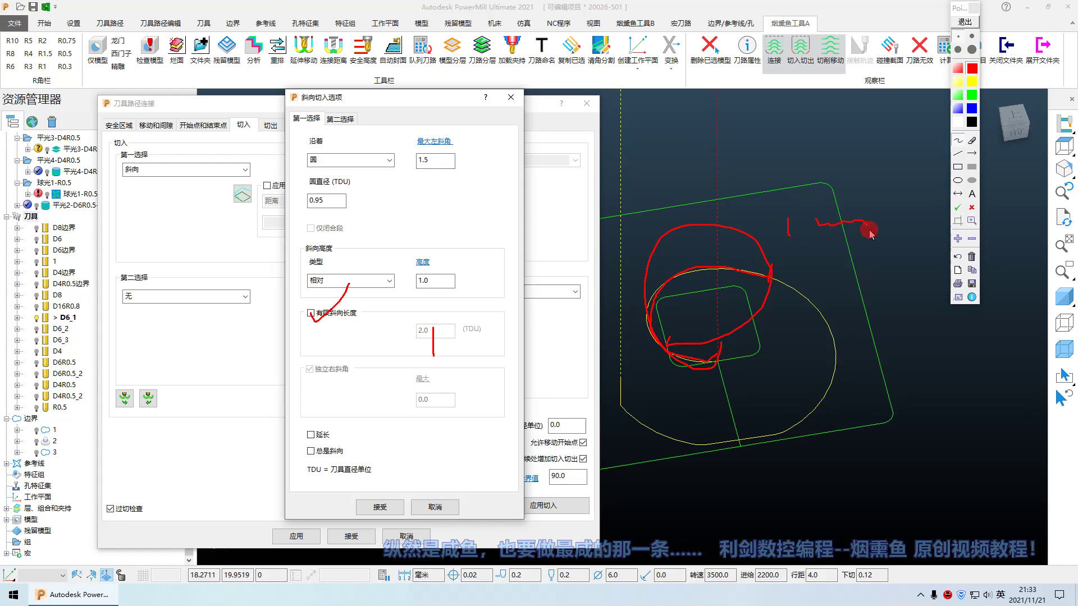
mouse_move(816, 208)
left_mouse_down()
mouse_move(813, 259)
mouse_move(863, 216)
mouse_move(891, 236)
left_mouse_up()
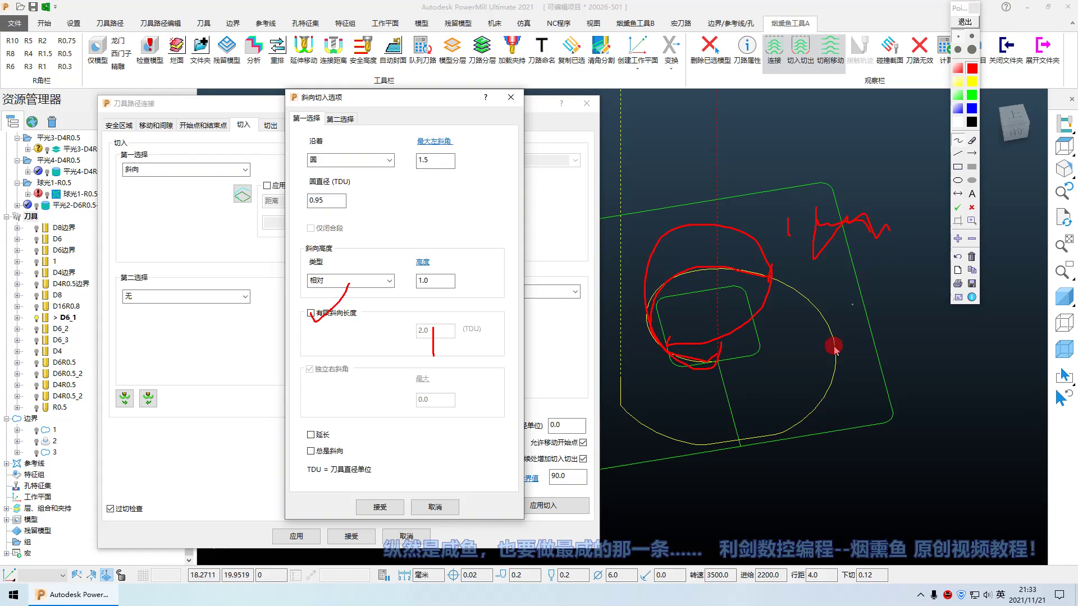
- Add red cross marks along the lower part of the circular entry curve and retrace the whole curve in red
mouse_move(814, 379)
left_mouse_down()
mouse_move(832, 418)
mouse_move(807, 456)
left_mouse_up()
left_click_drag(738, 424, 723, 458)
left_click_drag(686, 426, 641, 444)
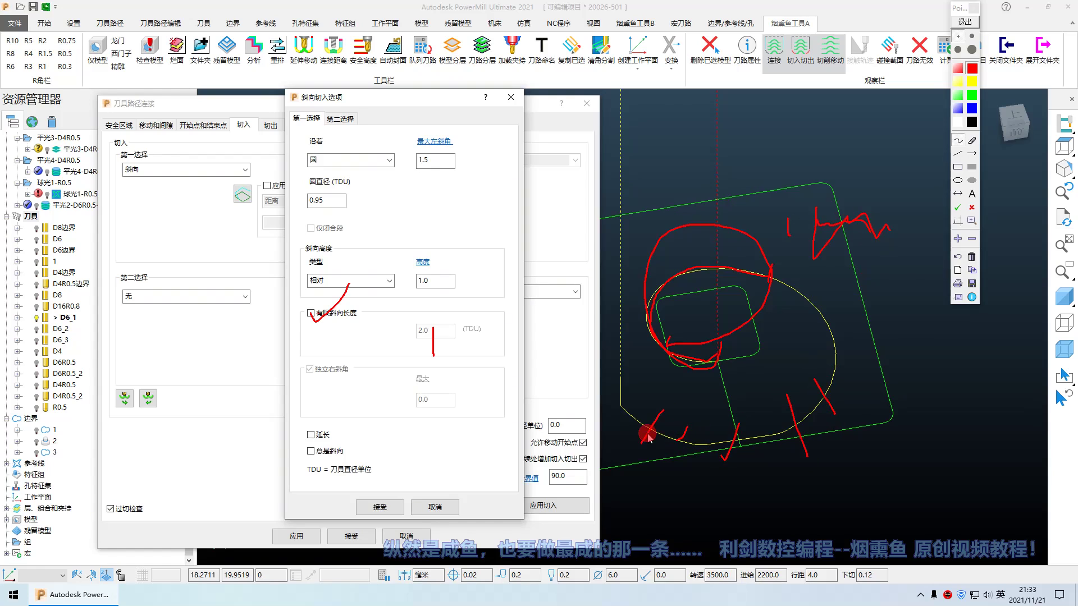
mouse_move(620, 407)
left_mouse_down()
mouse_move(726, 440)
mouse_move(832, 372)
mouse_move(801, 297)
mouse_move(779, 283)
left_mouse_up()
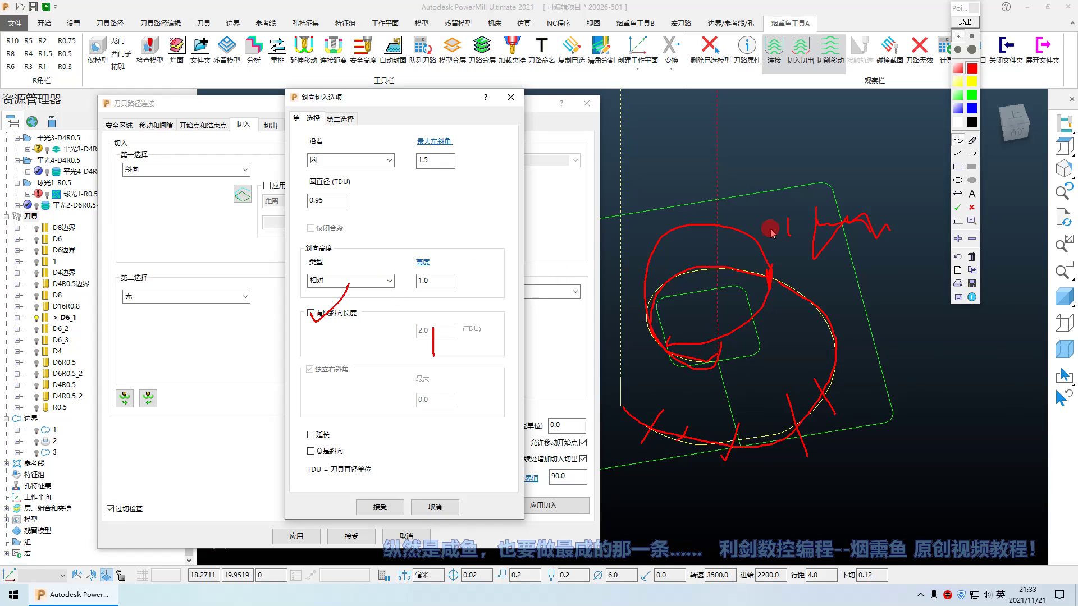
- Handwrite small red height values beside the entry curve and draw red level lines with a drop stroke above it
left_click_drag(772, 234, 776, 233)
left_click(785, 248)
left_click_drag(787, 235, 831, 303)
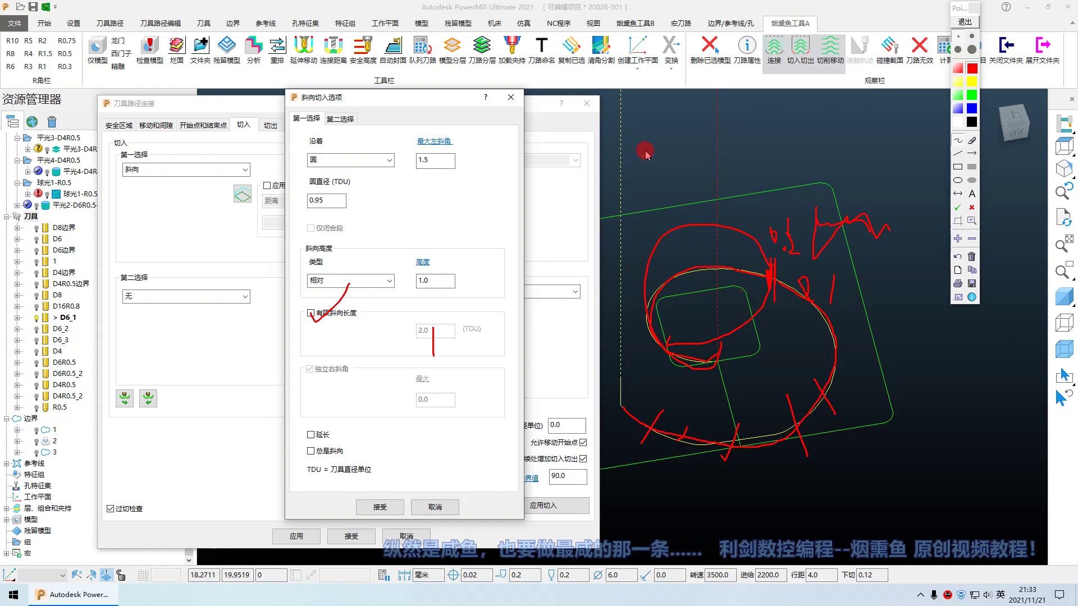
left_click_drag(656, 167, 786, 159)
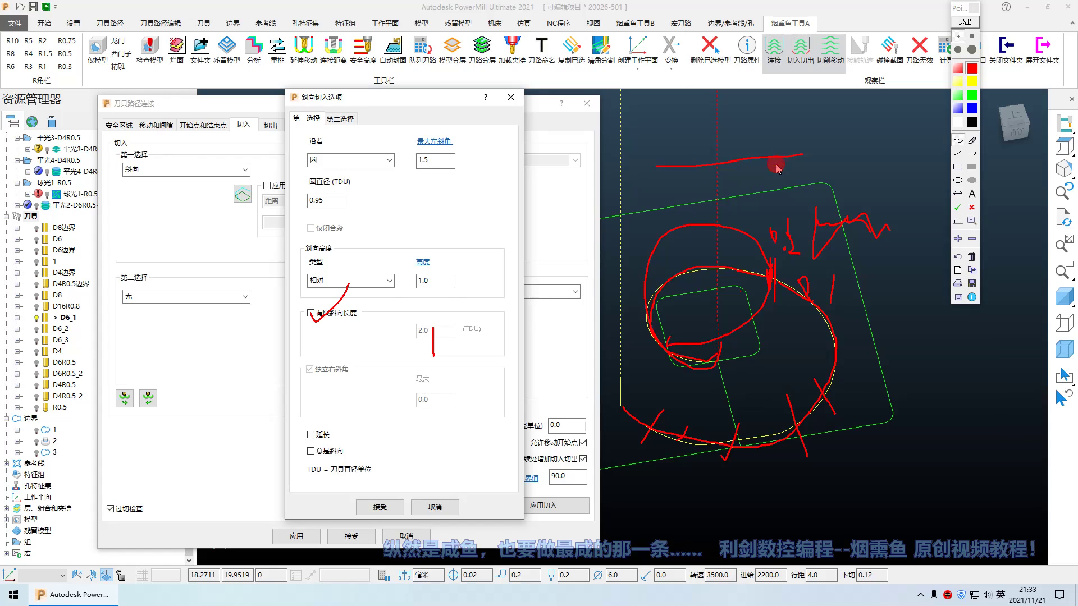
left_click_drag(800, 173, 806, 216)
- Mark the ramp height value in red and extend red strokes through the upper loop and the handwritten note
mouse_move(405, 285)
left_mouse_down()
mouse_move(443, 275)
mouse_move(512, 301)
left_mouse_up()
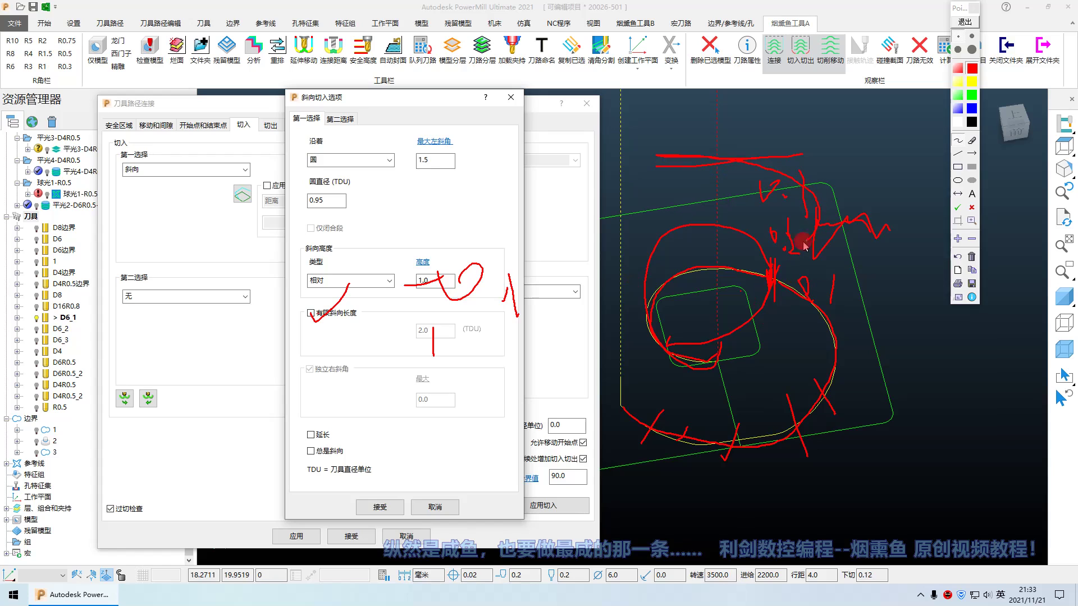
mouse_move(758, 249)
left_mouse_down()
mouse_move(699, 249)
mouse_move(671, 272)
mouse_move(685, 257)
left_mouse_up()
left_click_drag(818, 223, 844, 253)
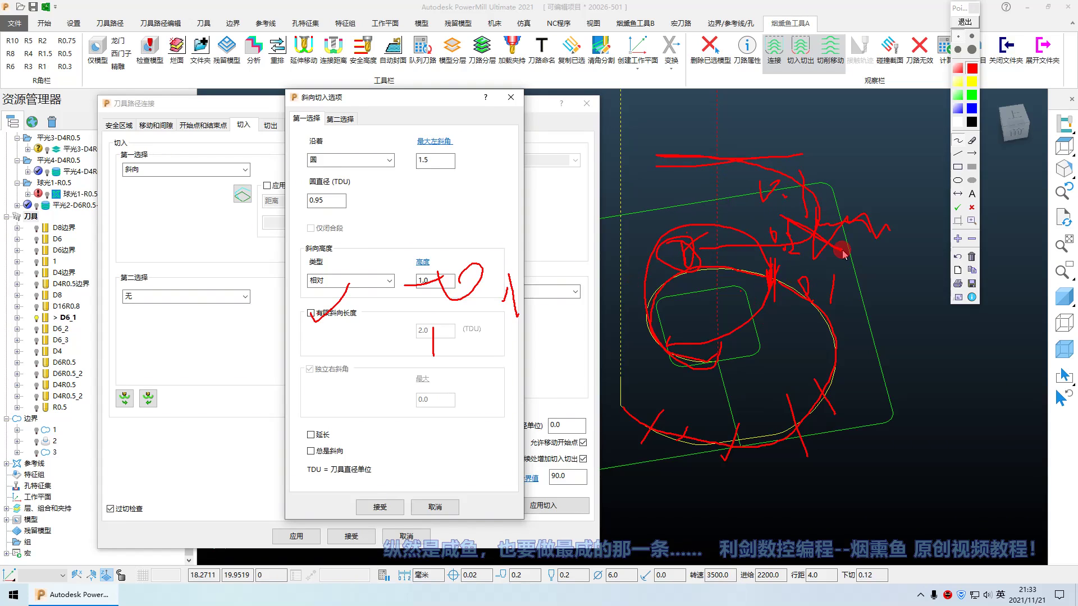
- Draw a blue vertical plunge and sloping strokes back and forth over the red loop, and clear all annotations
left_click(972, 108)
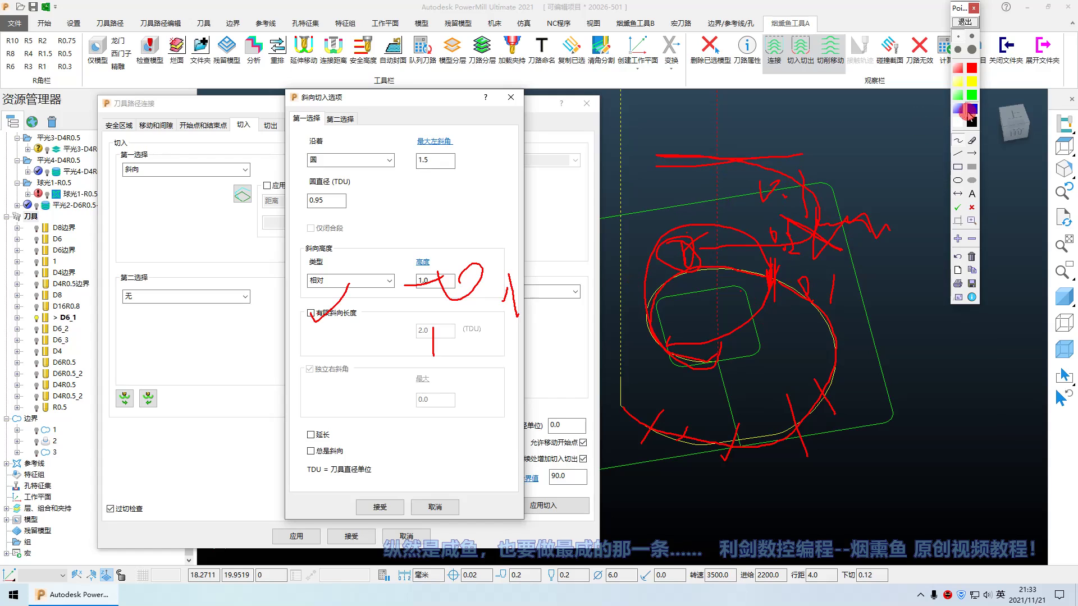
left_click_drag(781, 216, 815, 239)
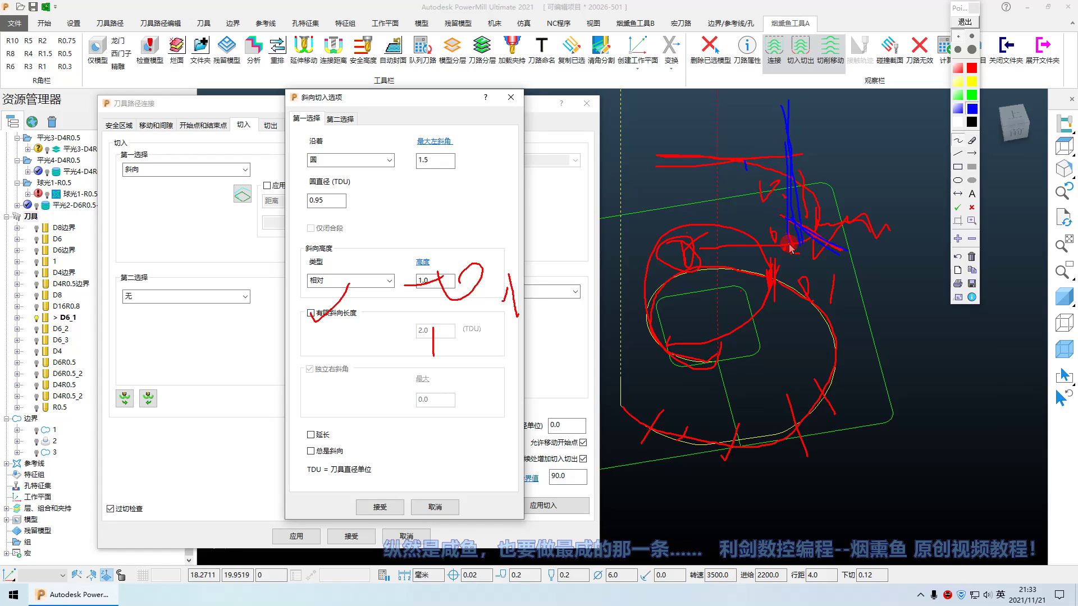
mouse_move(791, 247)
left_mouse_down()
mouse_move(704, 255)
mouse_move(723, 256)
left_mouse_up()
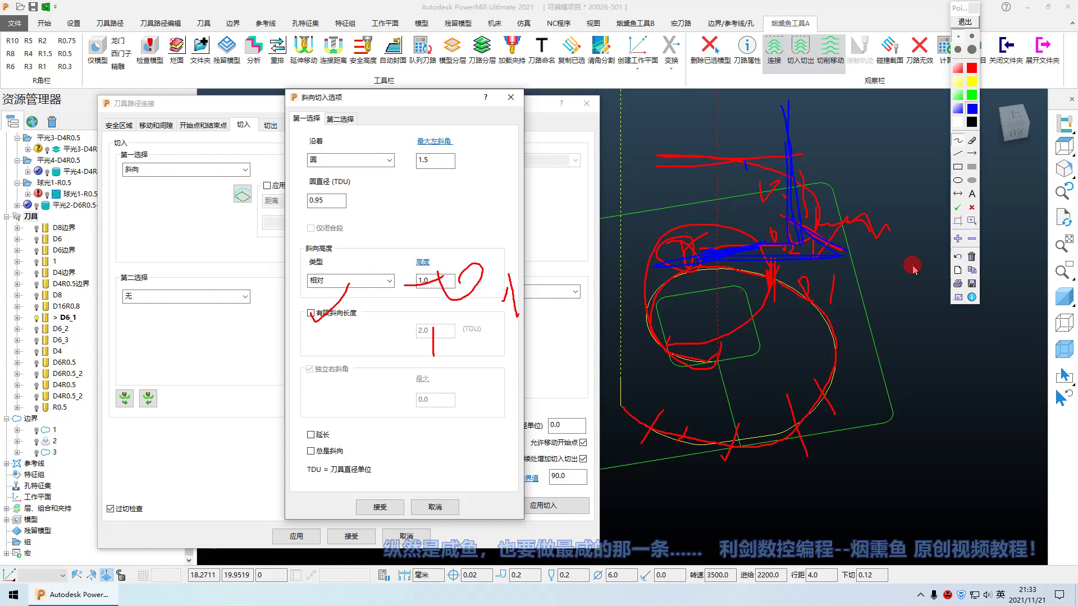
left_click(958, 25)
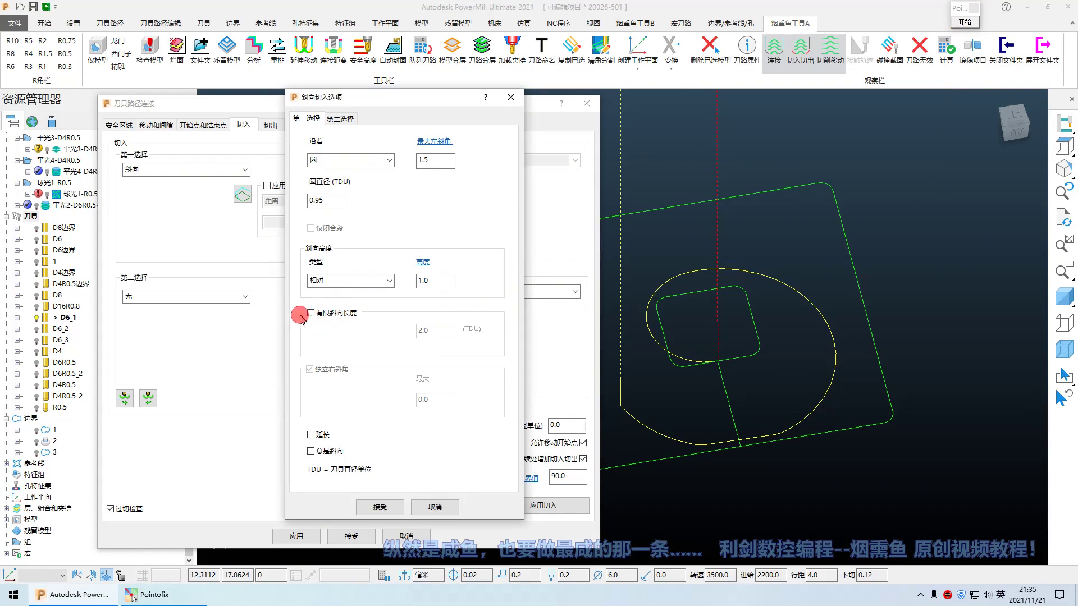
- Set the ramp to follow the toolpath (刀具路径) and review the descriptions of the limited ramp length and extend (延长) options
mouse_move(323, 324)
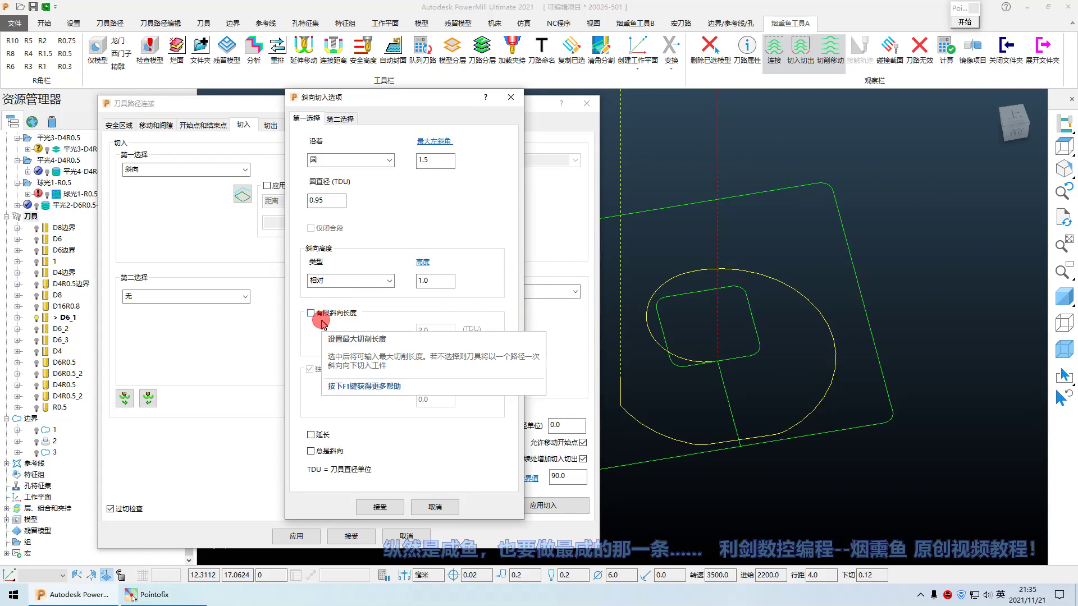
mouse_move(351, 335)
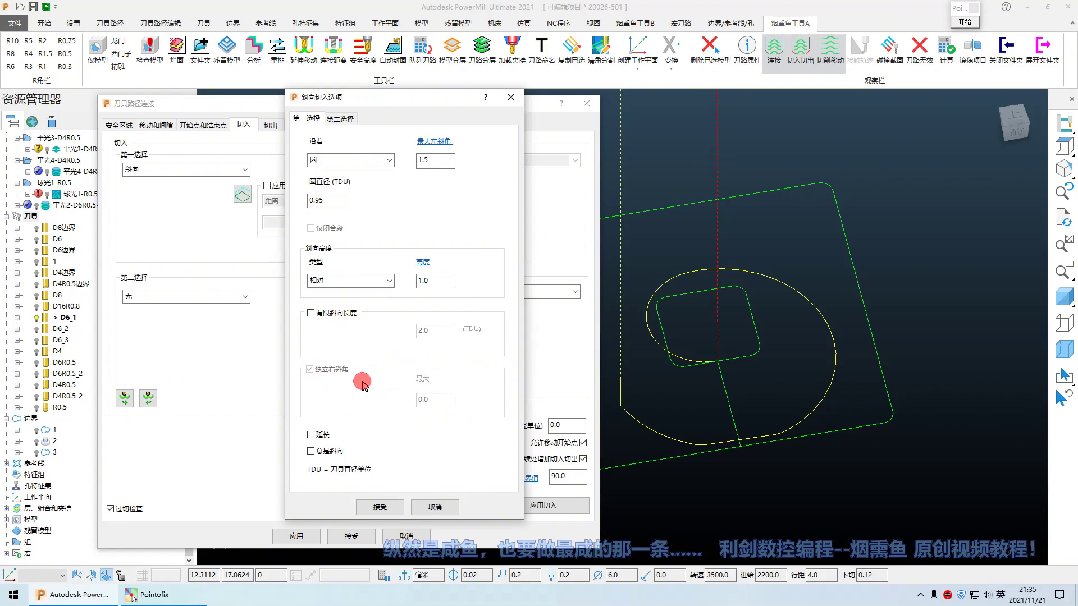
mouse_move(363, 385)
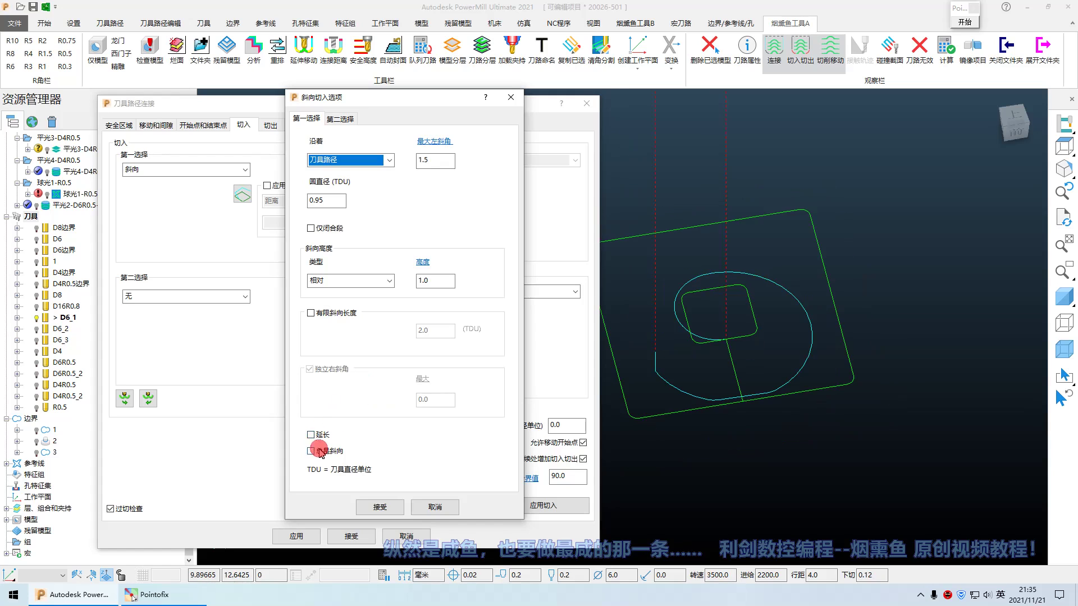
mouse_move(328, 437)
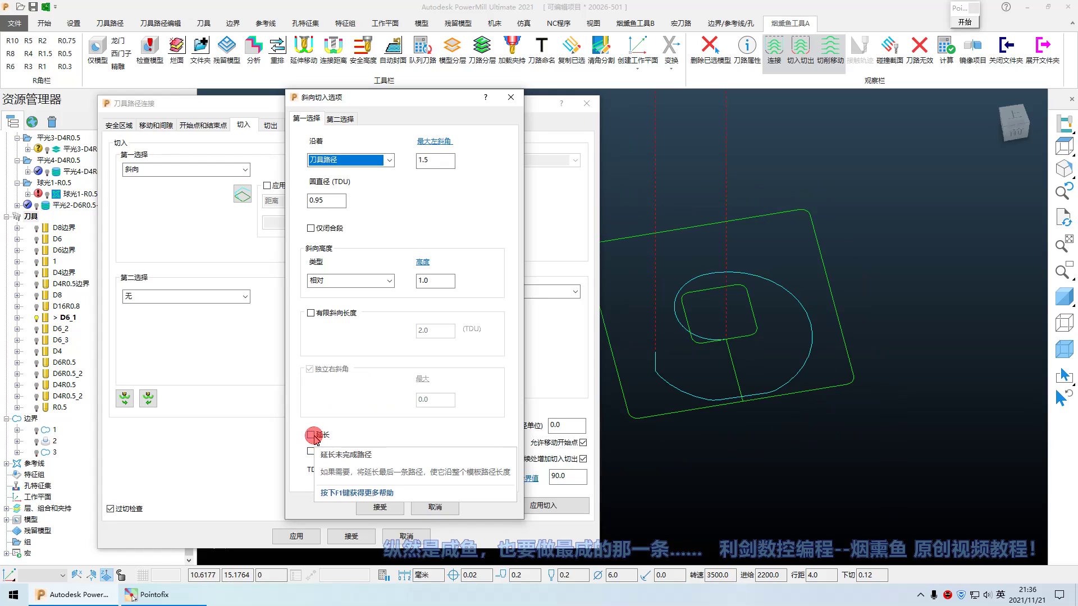
- Trace the toolpath contours with a large blue loop, and cross out the extend (延长) option while boxing always ramp (总是斜向)
left_click(963, 21)
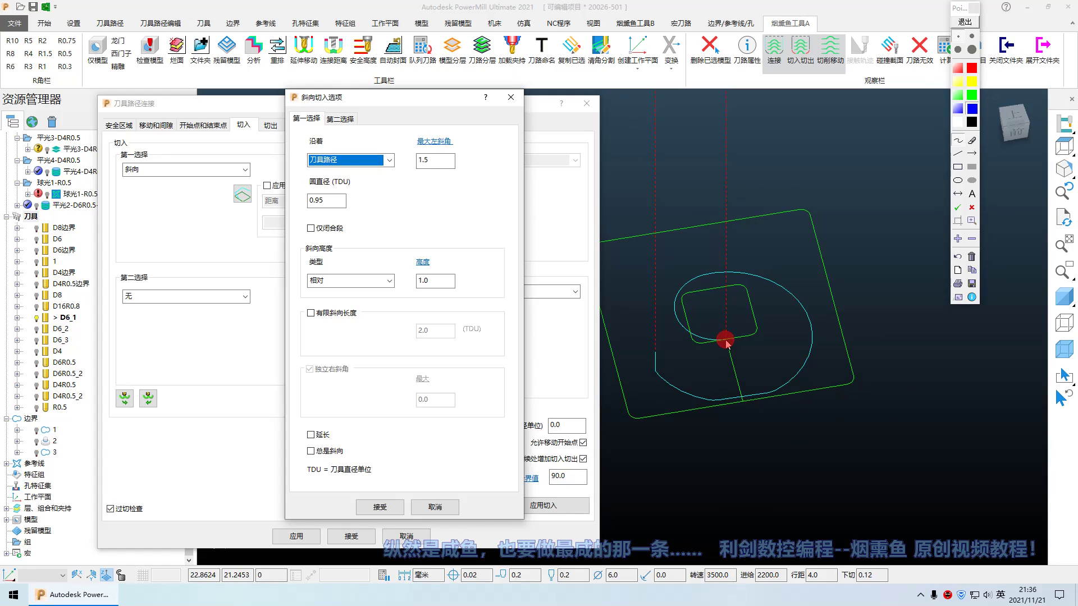
mouse_move(755, 337)
left_mouse_down()
mouse_move(686, 289)
mouse_move(749, 378)
mouse_move(769, 217)
mouse_move(985, 236)
mouse_move(698, 207)
left_mouse_up()
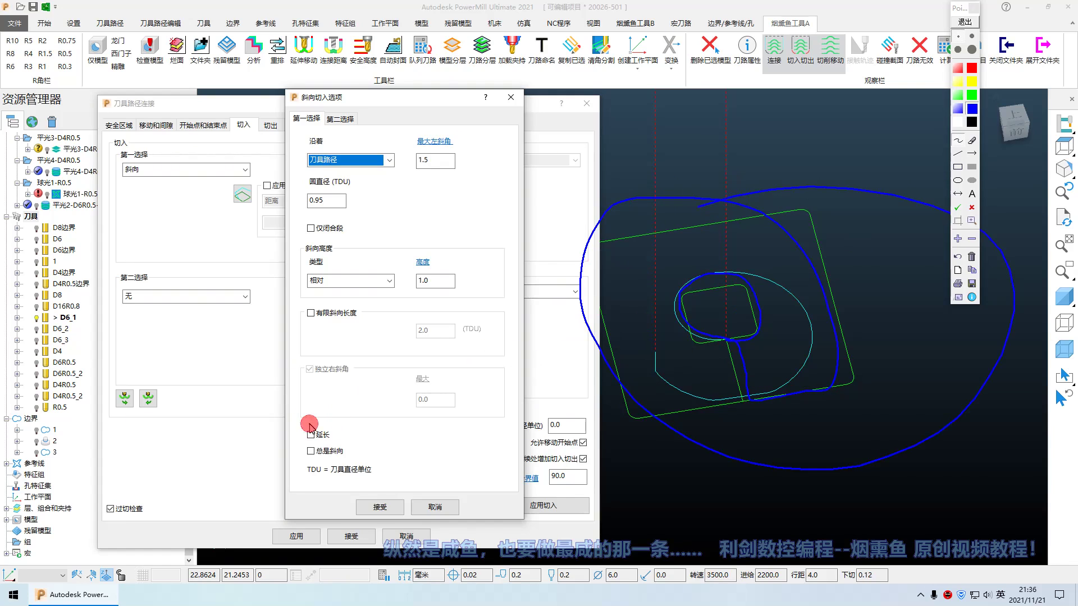
mouse_move(303, 422)
left_mouse_down()
mouse_move(340, 453)
mouse_move(278, 446)
mouse_move(364, 457)
left_mouse_up()
mouse_move(300, 447)
left_mouse_down()
mouse_move(301, 462)
mouse_move(368, 441)
mouse_move(369, 464)
mouse_move(303, 460)
mouse_move(365, 461)
left_mouse_up()
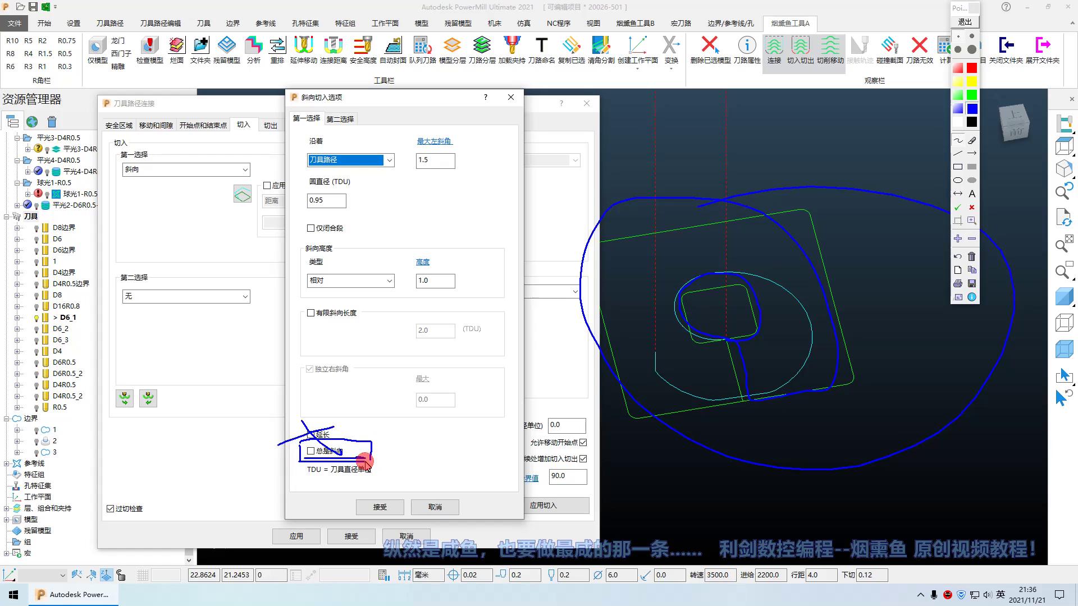
- Handwrite a blue note beside the extend and always ramp options and strike through the extend option again
left_click_drag(413, 416, 437, 412)
left_click_drag(396, 451, 452, 447)
left_click_drag(431, 427, 424, 474)
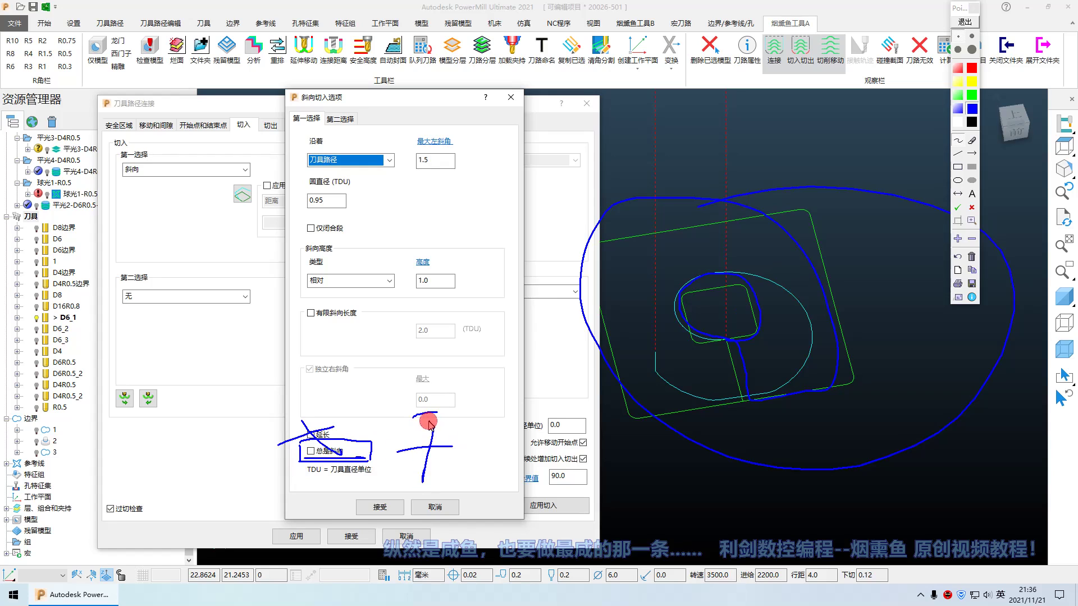
left_click_drag(429, 420, 416, 486)
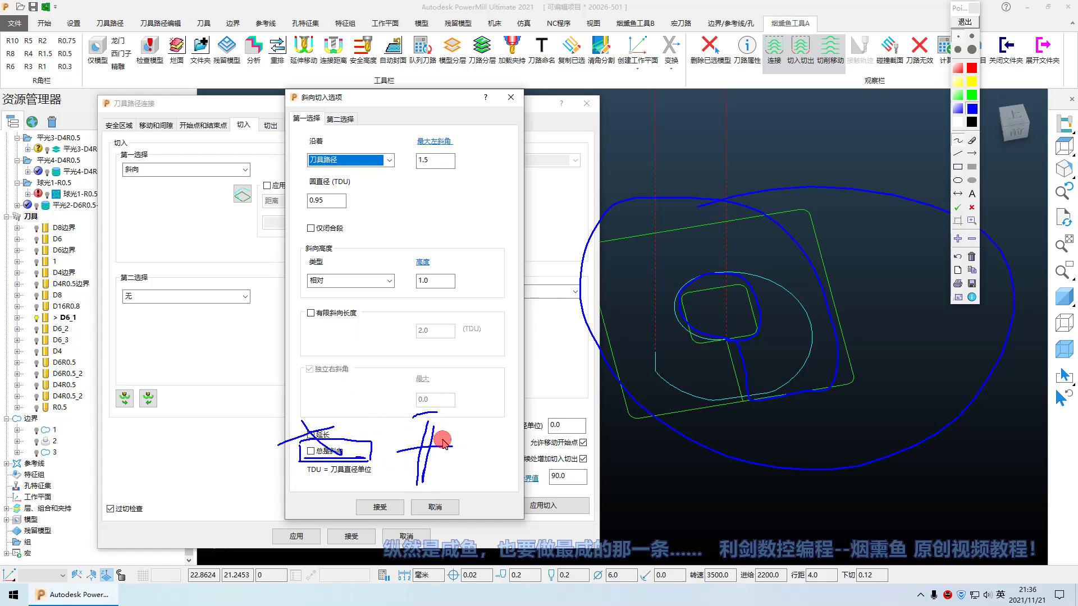
mouse_move(466, 416)
left_mouse_down()
mouse_move(481, 424)
mouse_move(534, 372)
mouse_move(522, 486)
mouse_move(546, 512)
left_mouse_up()
left_click_drag(287, 443, 367, 427)
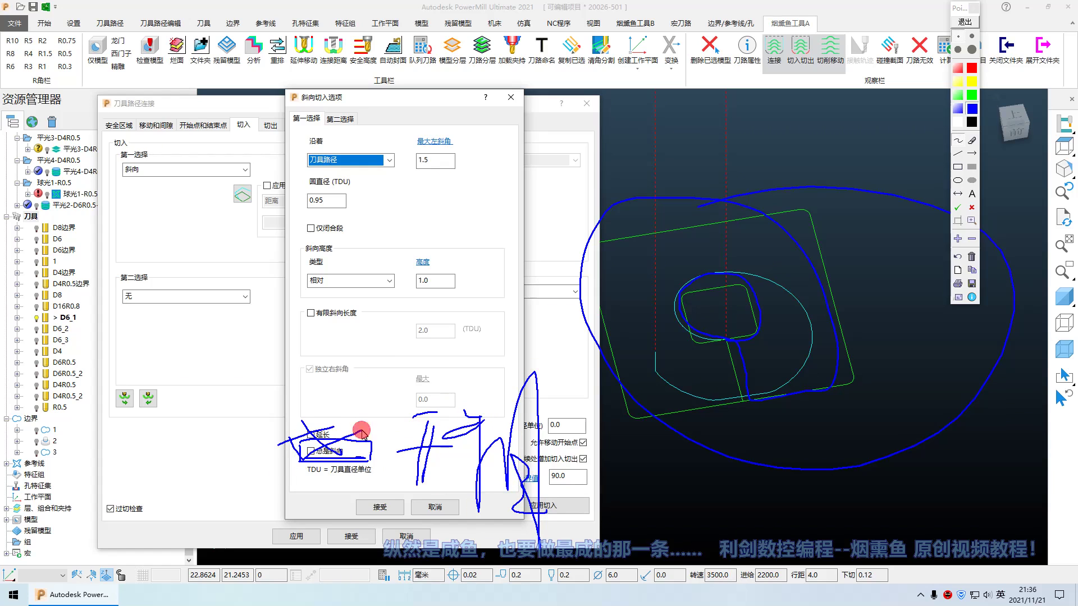
- Tick the extend and always ramp options in red and handwrite an underlined row of red figures across from the ramp length value
left_click(972, 68)
mouse_move(299, 436)
left_mouse_down()
mouse_move(306, 458)
mouse_move(355, 427)
left_mouse_up()
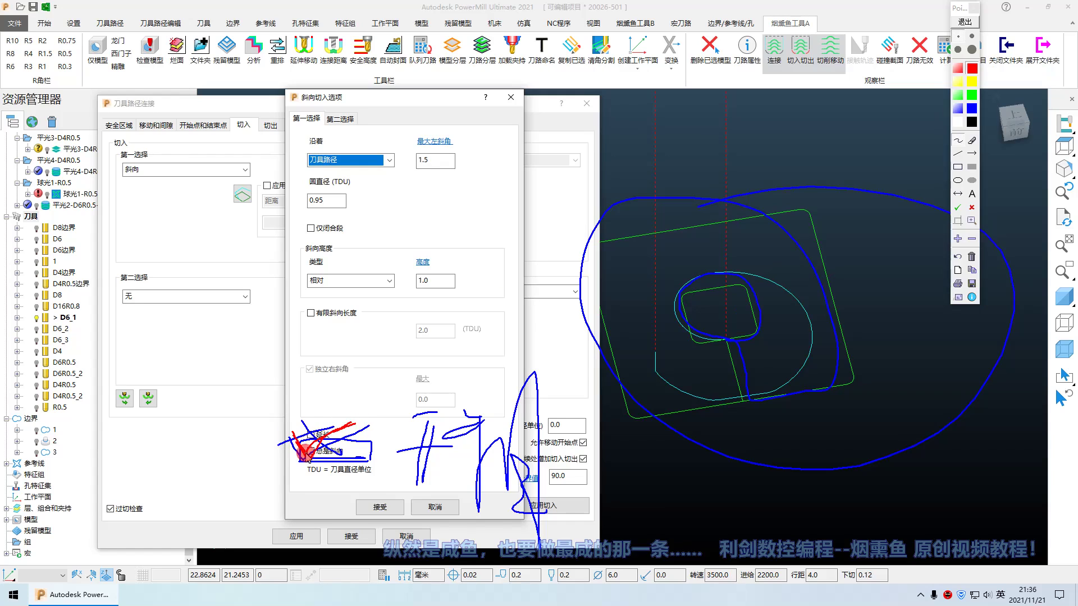
mouse_move(405, 334)
left_mouse_down()
mouse_move(407, 353)
mouse_move(433, 336)
left_mouse_up()
left_click_drag(481, 309, 476, 359)
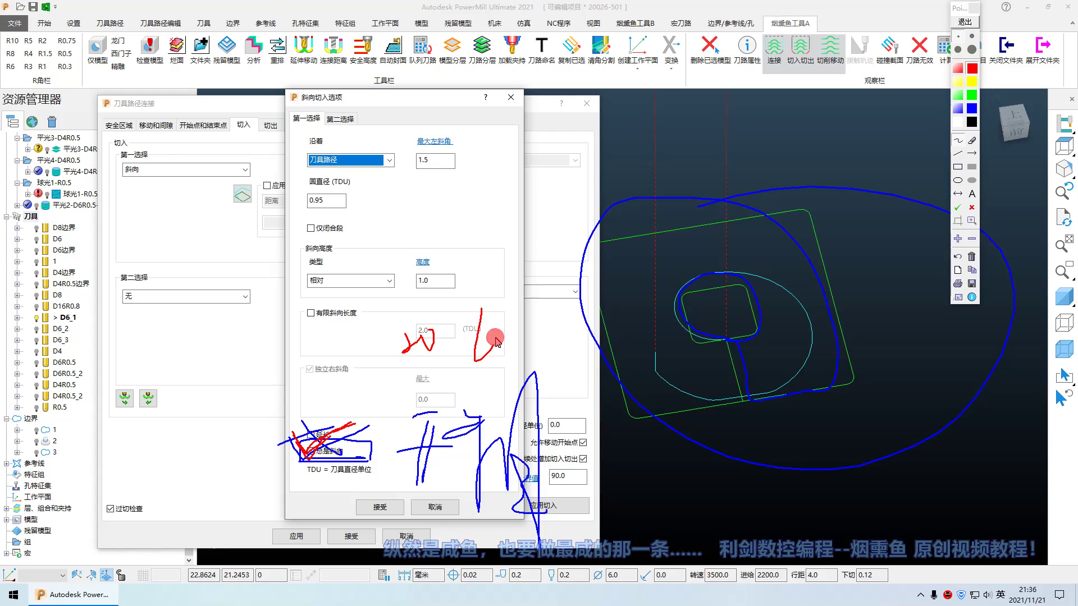
mouse_move(541, 340)
left_mouse_down()
mouse_move(581, 331)
mouse_move(614, 349)
left_mouse_up()
mouse_move(628, 336)
left_mouse_down()
mouse_move(637, 350)
mouse_move(657, 332)
left_mouse_up()
mouse_move(690, 325)
left_mouse_down()
mouse_move(690, 354)
mouse_move(720, 342)
left_mouse_up()
left_click_drag(745, 337, 885, 332)
mouse_move(918, 323)
left_mouse_down()
mouse_move(927, 350)
mouse_move(996, 382)
mouse_move(984, 397)
left_mouse_up()
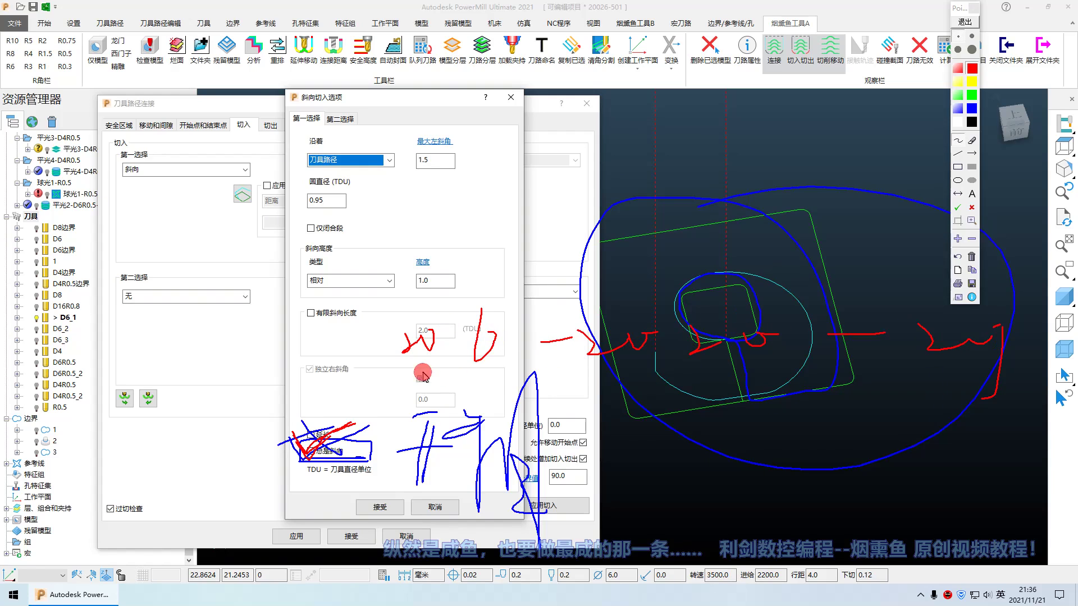
left_click_drag(468, 371, 673, 371)
- Frame the extend and always ramp options in red, tick them again, and clear all annotations
left_click_drag(291, 469, 408, 468)
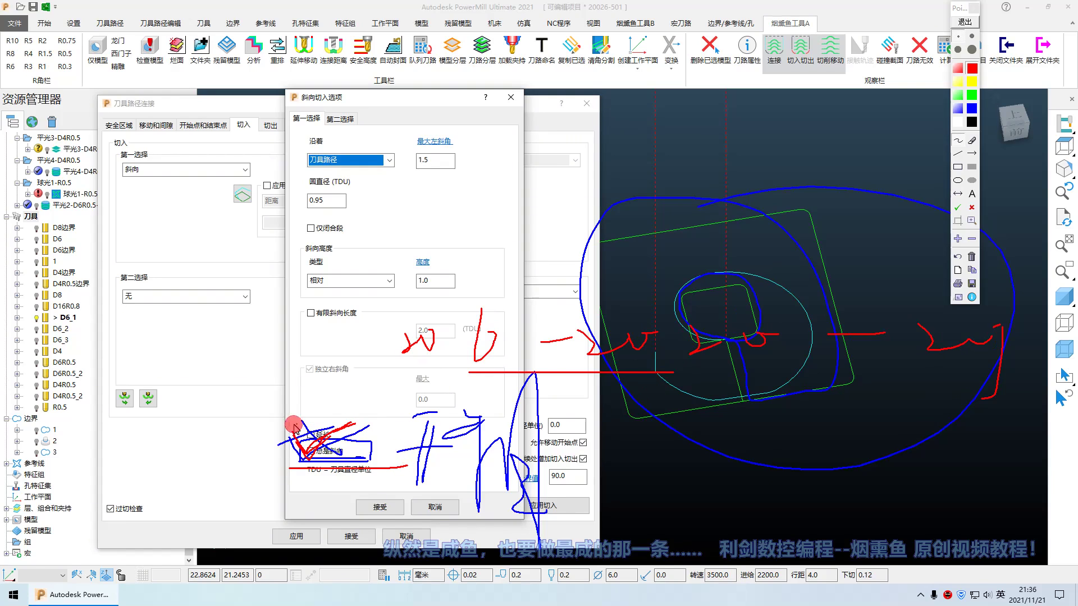
left_click_drag(279, 415, 273, 481)
mouse_move(294, 390)
left_mouse_down()
mouse_move(398, 397)
mouse_move(389, 470)
left_mouse_up()
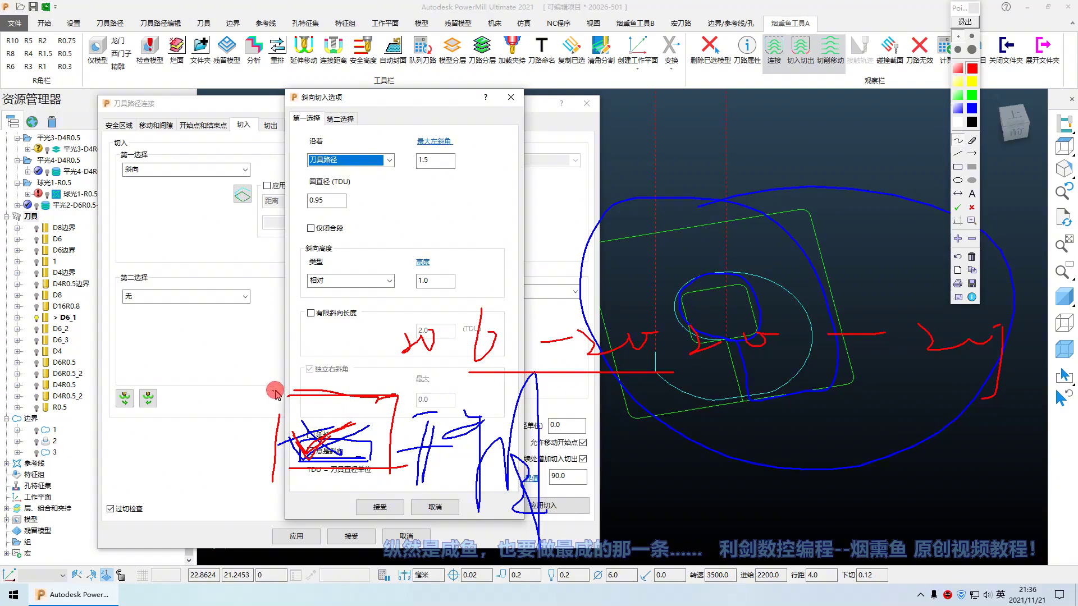
mouse_move(275, 391)
left_mouse_down()
mouse_move(274, 476)
mouse_move(368, 473)
left_mouse_up()
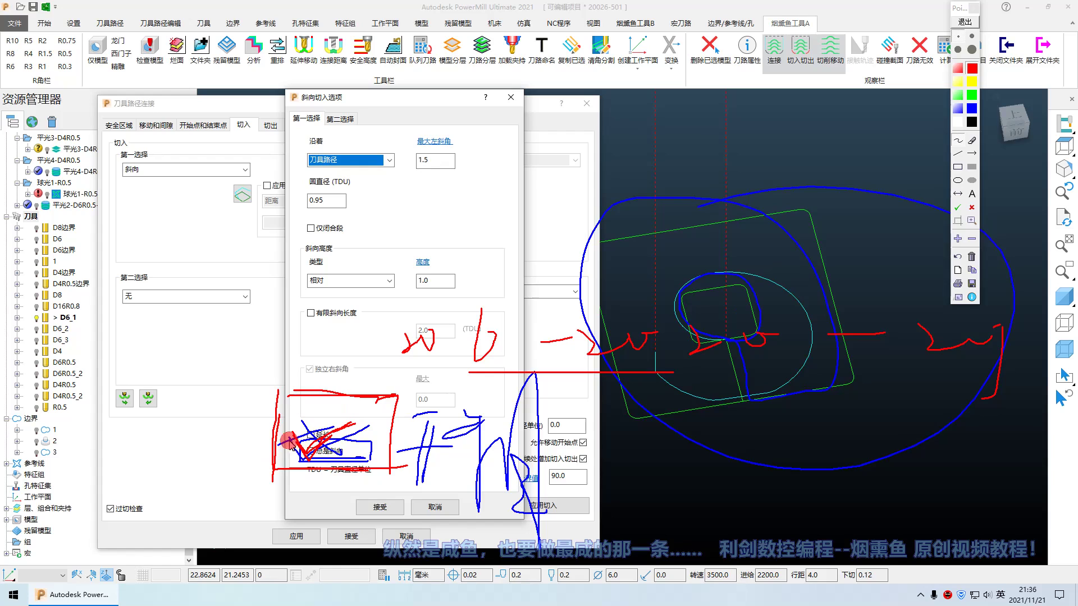
left_click_drag(287, 436, 384, 422)
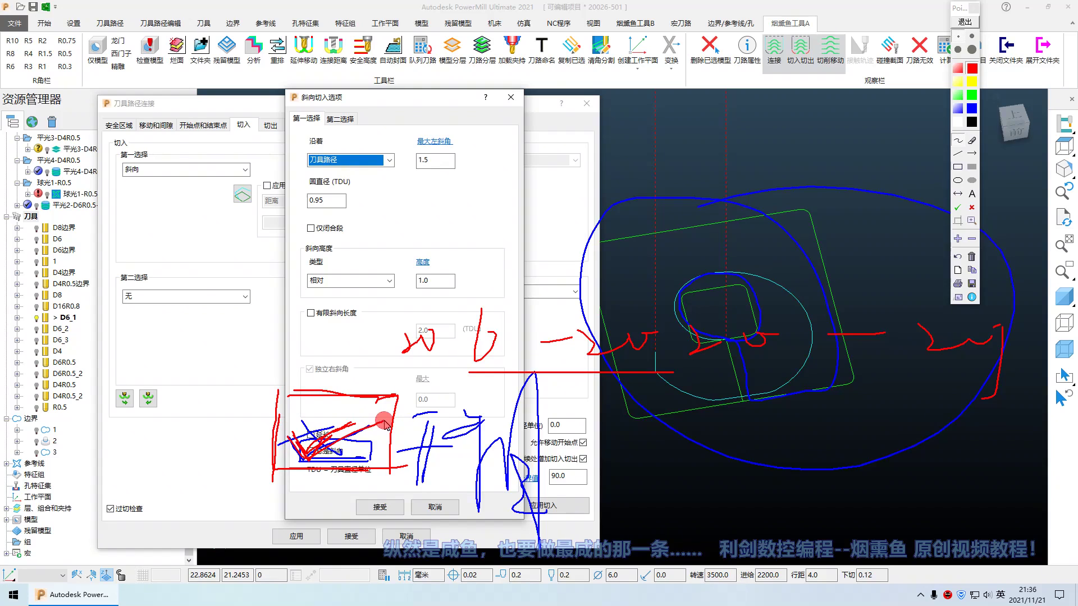
left_click(966, 24)
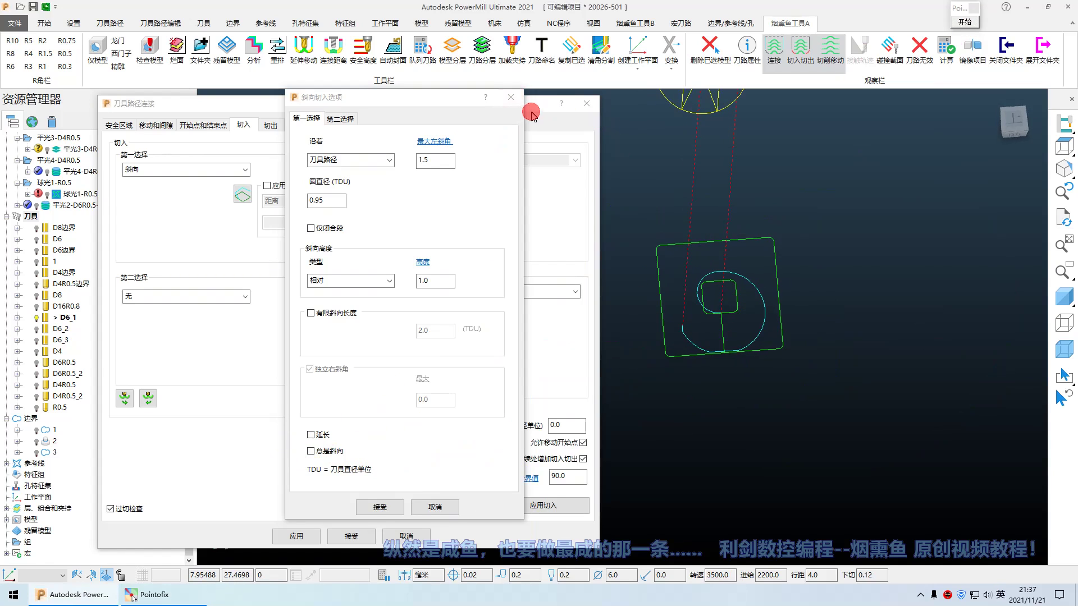
- Close the ramp options and toolpath connection dialogs and view the shaded model around the 026-014 pocket
left_click(510, 97)
left_click(586, 103)
key("ctrl+5")
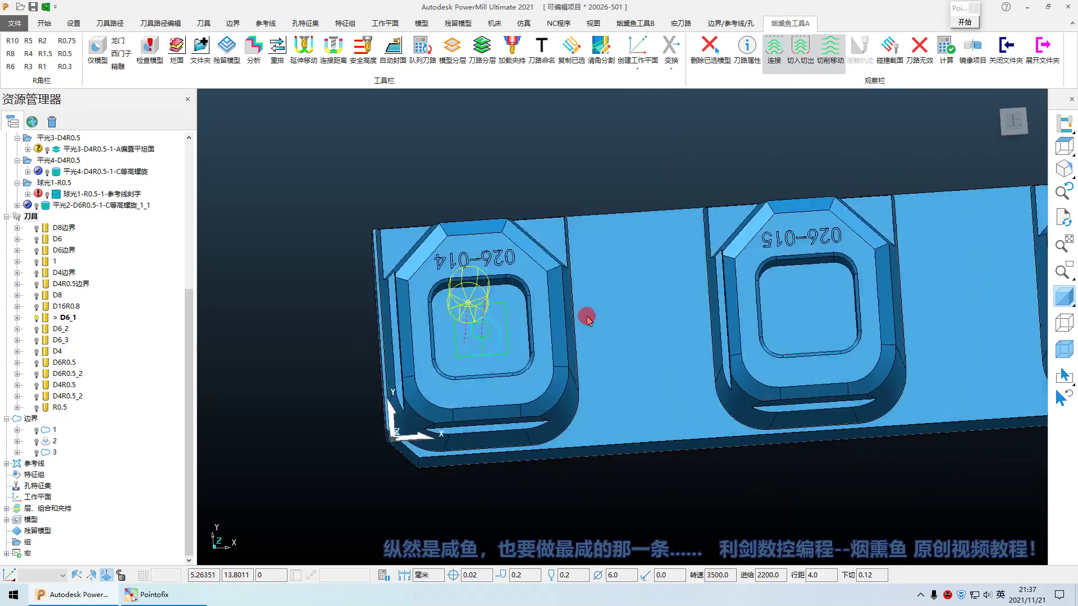
scroll(354, 322, "up", 5)
scroll(646, 307, "down", 3)
middle_click_drag(507, 299, 435, 303)
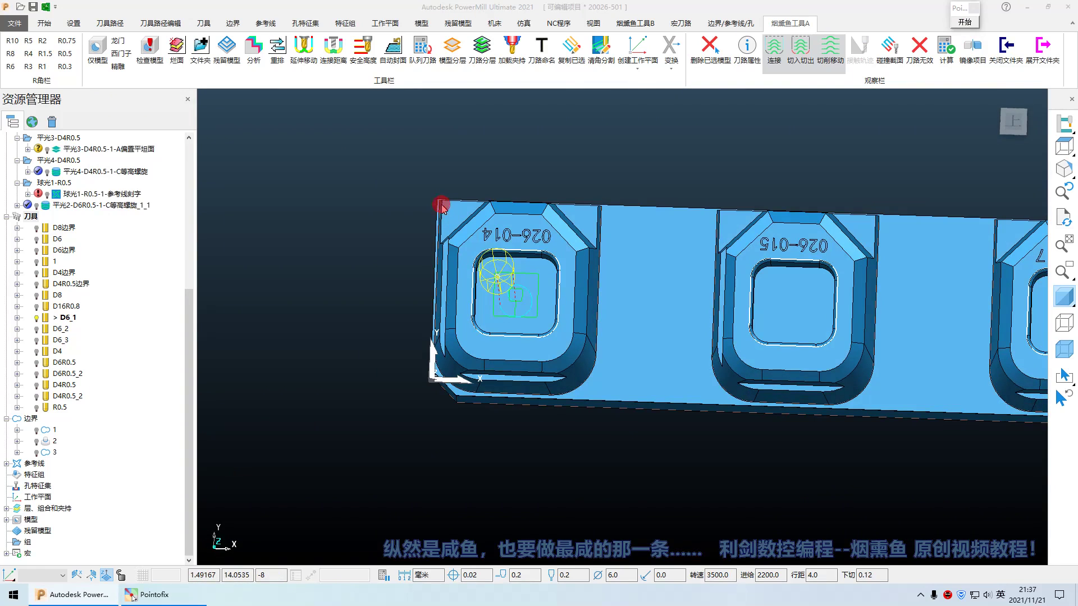
- Make the 粗2-D6-1 area clearance toolpath editable and enable removal of segments smaller than the threshold (删除小于分界值的段)
left_click_drag(290, 80, 208, 73)
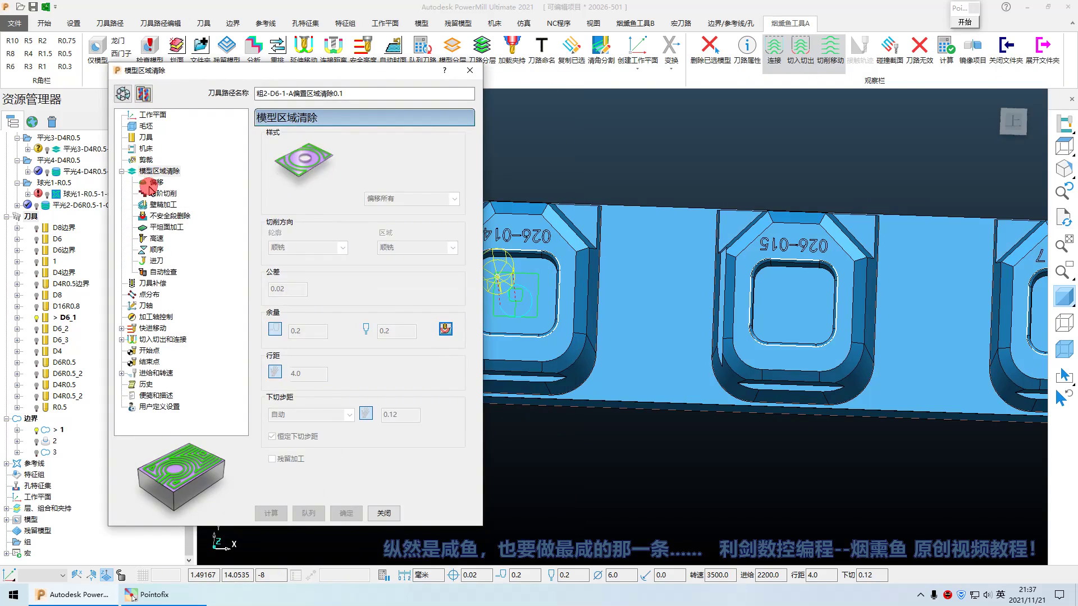
left_click(160, 204)
left_click(165, 216)
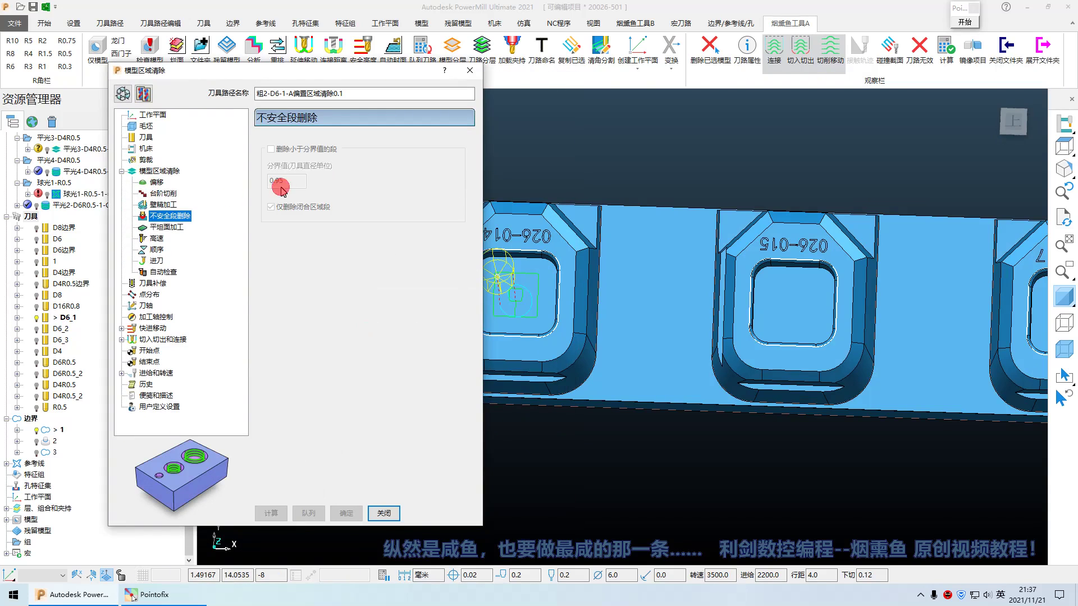
left_click(143, 94)
left_click(270, 163)
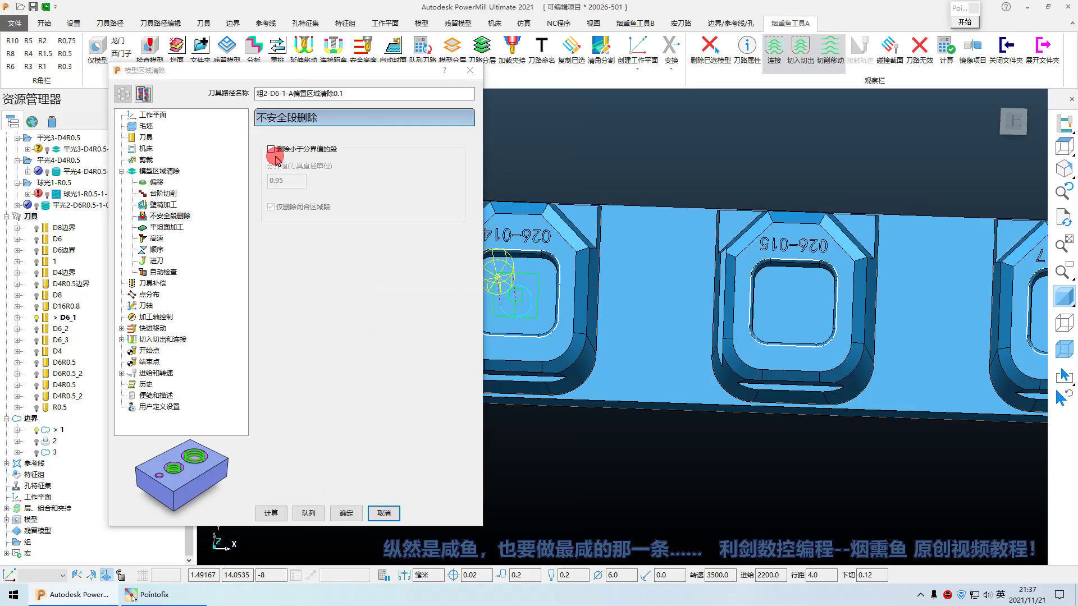
left_click(308, 149)
- Set the unsafe segment removal threshold (分界值) to 0.5 tool diameters
scroll(730, 279, "down", 4)
middle_click_drag(640, 295, 655, 243)
scroll(655, 244, "up", 4)
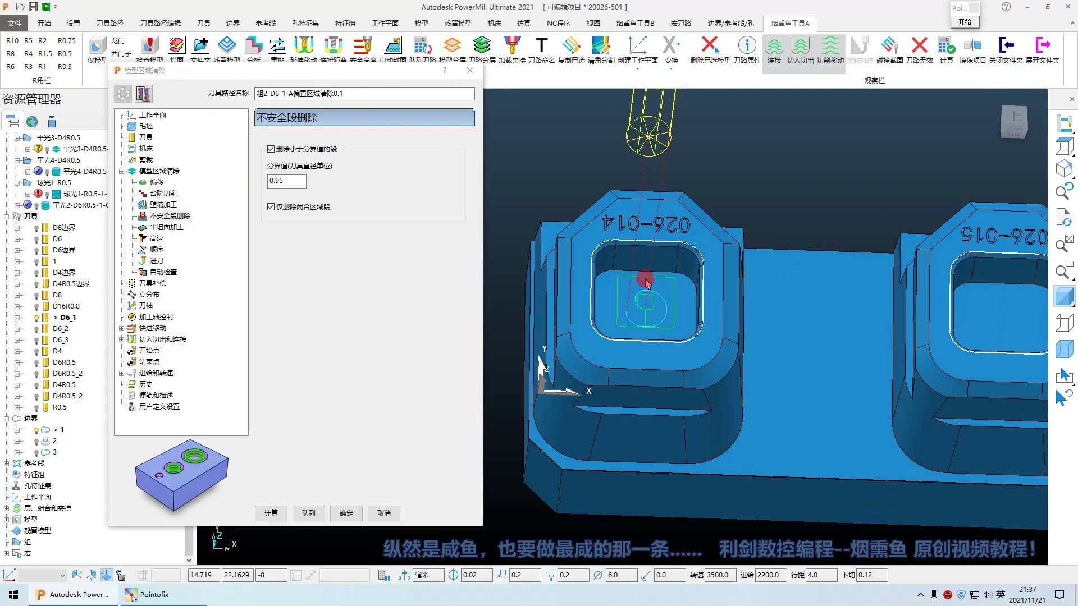
scroll(620, 281, "up", 2)
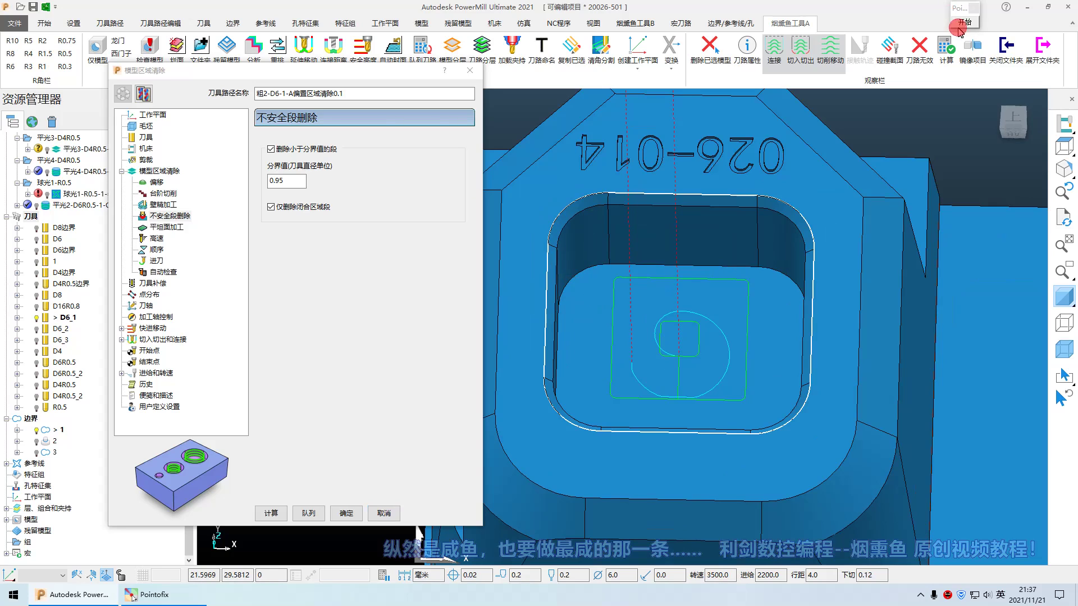
double_click(275, 180)
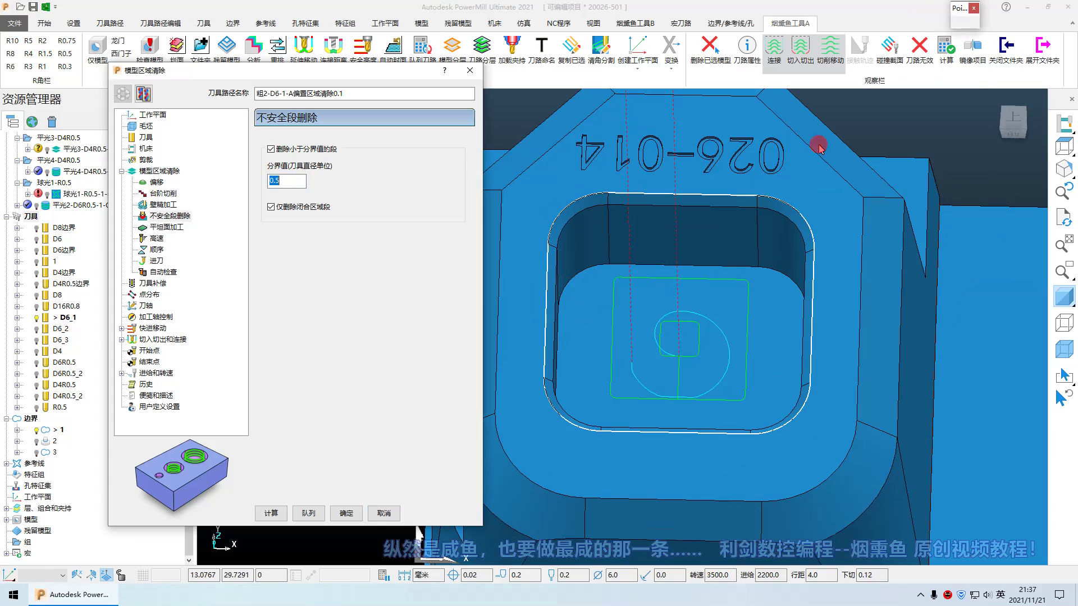
- Start annotating and sketch a red box with a long baseline below the segment removal settings
left_click(964, 22)
left_click(313, 292)
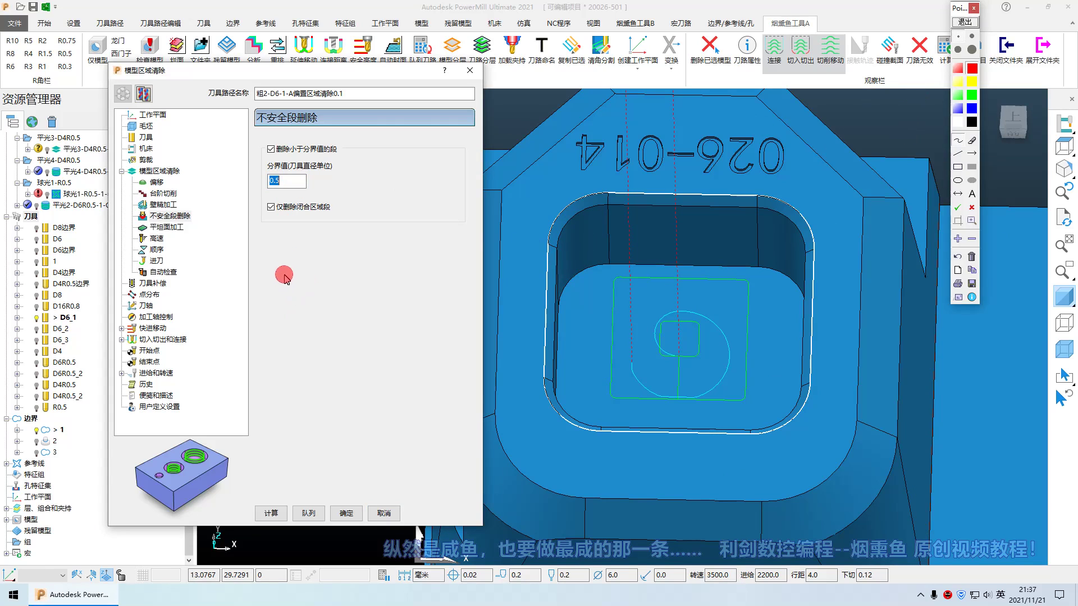
left_click_drag(279, 263, 274, 348)
mouse_move(279, 244)
left_mouse_down()
mouse_move(351, 247)
mouse_move(396, 359)
left_mouse_up()
left_click_drag(339, 254, 341, 289)
left_click_drag(232, 346, 452, 363)
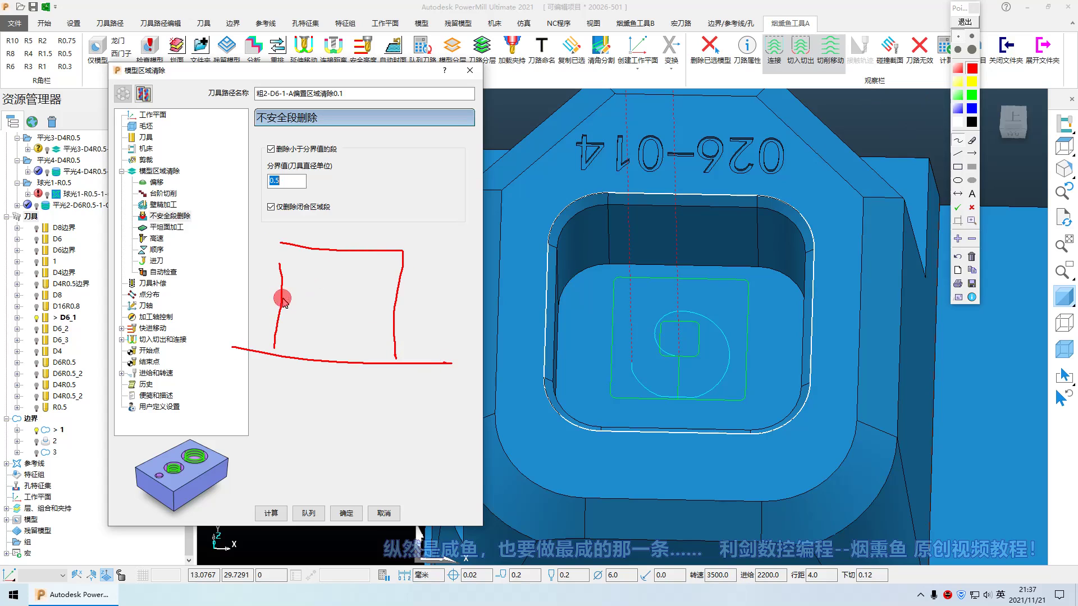
- Divide the red box with cross lines, handwrite red marks beside it and underline the whole row
mouse_move(281, 298)
left_mouse_down()
mouse_move(389, 298)
mouse_move(341, 348)
left_mouse_up()
left_click_drag(410, 275, 432, 317)
mouse_move(444, 358)
left_mouse_down()
mouse_move(509, 277)
mouse_move(532, 312)
mouse_move(579, 344)
left_mouse_up()
mouse_move(580, 344)
left_mouse_down()
mouse_move(563, 242)
mouse_move(600, 250)
left_mouse_up()
left_click_drag(269, 385, 686, 384)
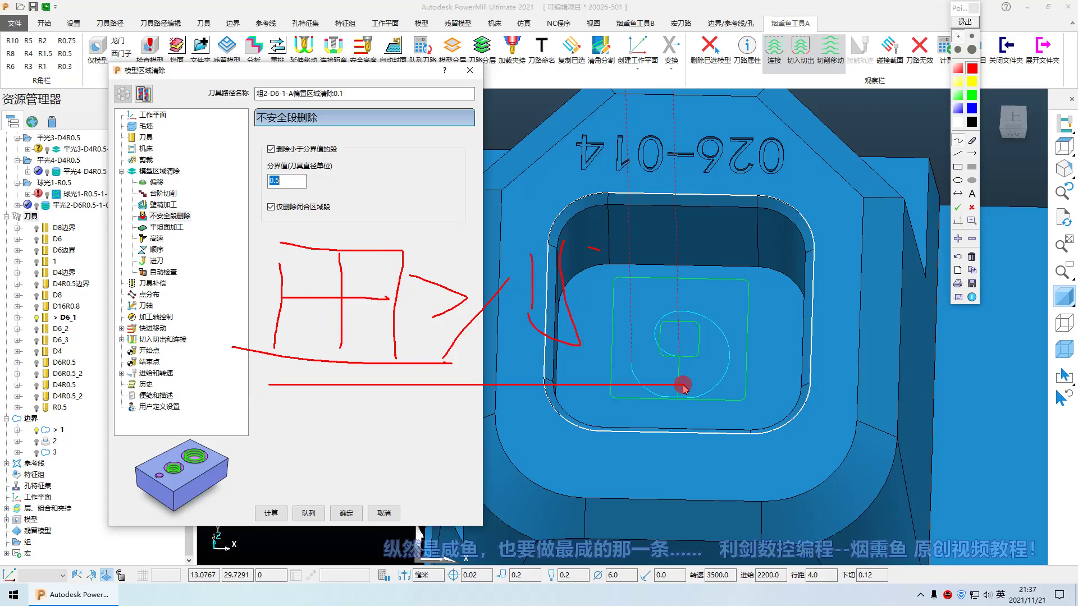
- Handwrite a short red note below the divided box and underline it
left_click_drag(358, 418, 346, 469)
left_click_drag(389, 435, 418, 432)
left_click_drag(402, 428, 397, 467)
mouse_move(444, 392)
left_mouse_down()
mouse_move(415, 445)
mouse_move(517, 483)
left_mouse_up()
left_click_drag(297, 483, 517, 484)
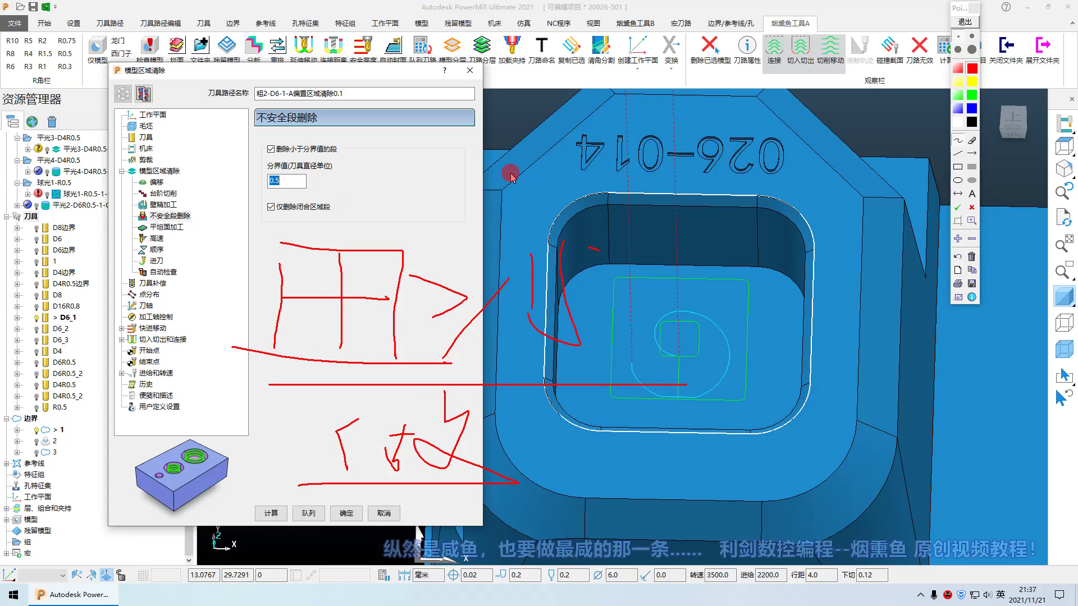
- Handwrite a red note across the dialog's heading and the 026-014 engraving, and underline it
left_click_drag(415, 114, 438, 119)
mouse_move(428, 105)
left_mouse_down()
mouse_move(431, 141)
mouse_move(461, 187)
mouse_move(470, 184)
left_mouse_up()
mouse_move(522, 113)
left_mouse_down()
mouse_move(589, 180)
mouse_move(561, 167)
left_mouse_up()
left_click_drag(410, 184, 676, 185)
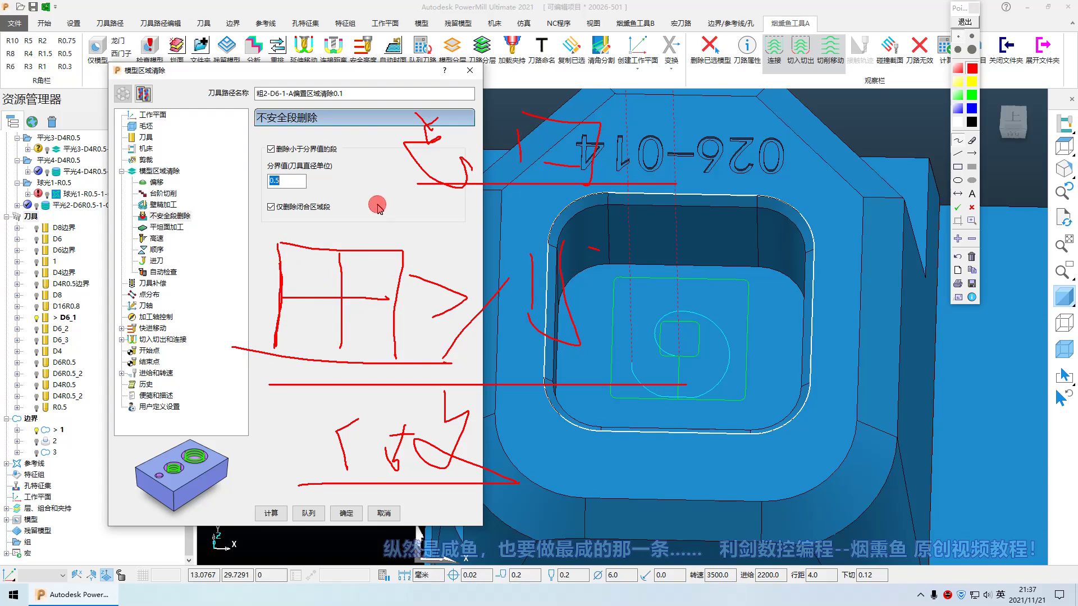
- Handwrite a second red row just above the divided box's marks and underline it twice
mouse_move(398, 201)
left_mouse_down()
mouse_move(460, 223)
mouse_move(422, 240)
left_mouse_up()
left_click_drag(454, 245, 433, 259)
mouse_move(484, 212)
left_mouse_down()
mouse_move(491, 241)
mouse_move(561, 222)
mouse_move(527, 207)
left_mouse_up()
left_click_drag(406, 254, 613, 258)
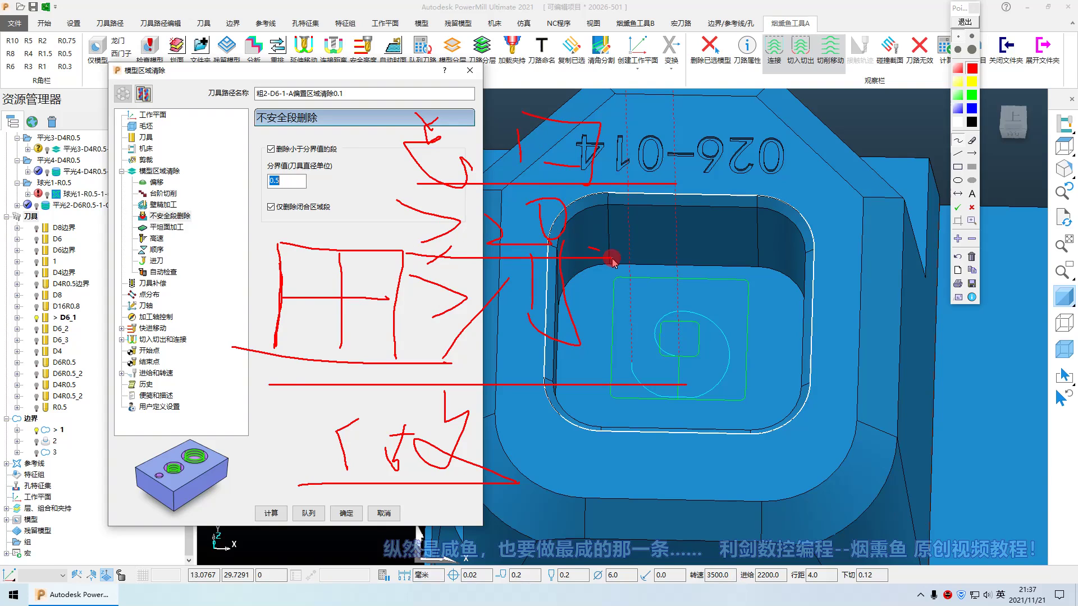
left_click_drag(401, 260, 608, 260)
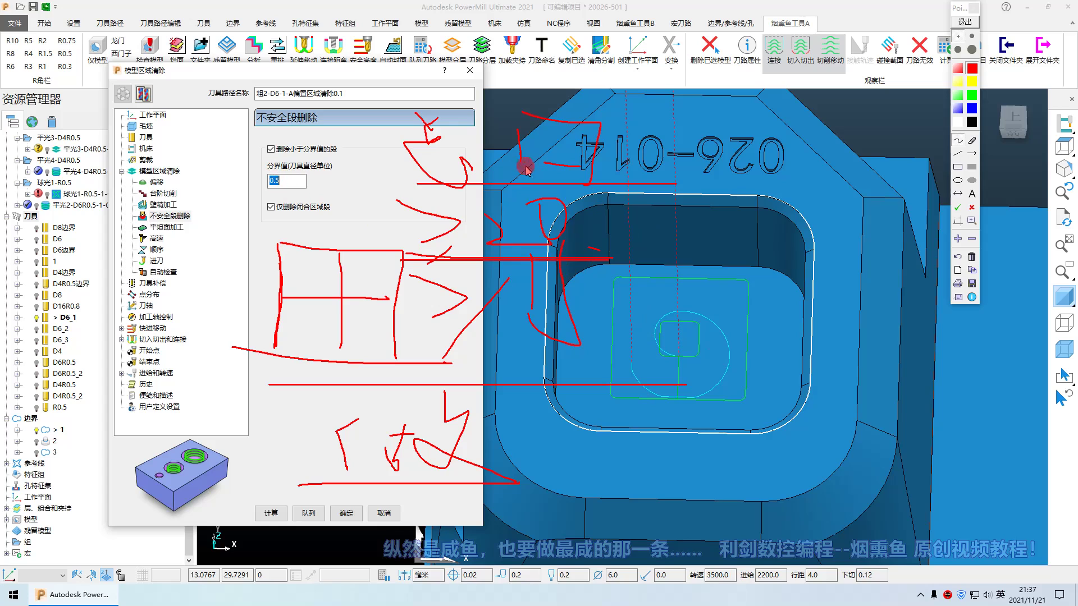
- Tick the upper handwritten figures, then mark the threshold value with a thick red stroke and an underline
left_click_drag(568, 163, 694, 115)
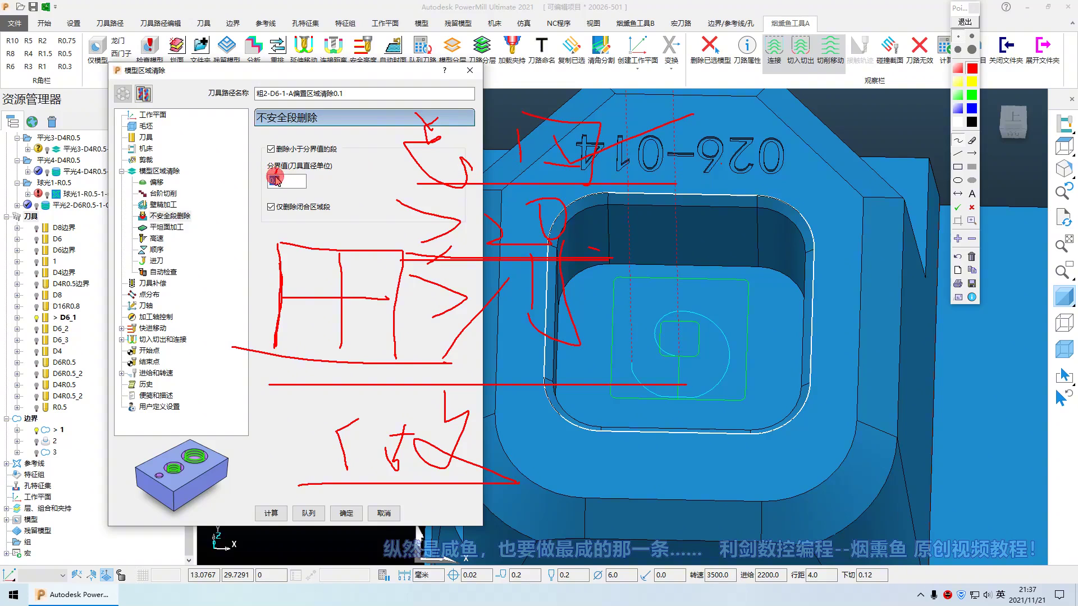
left_click_drag(275, 177, 276, 177)
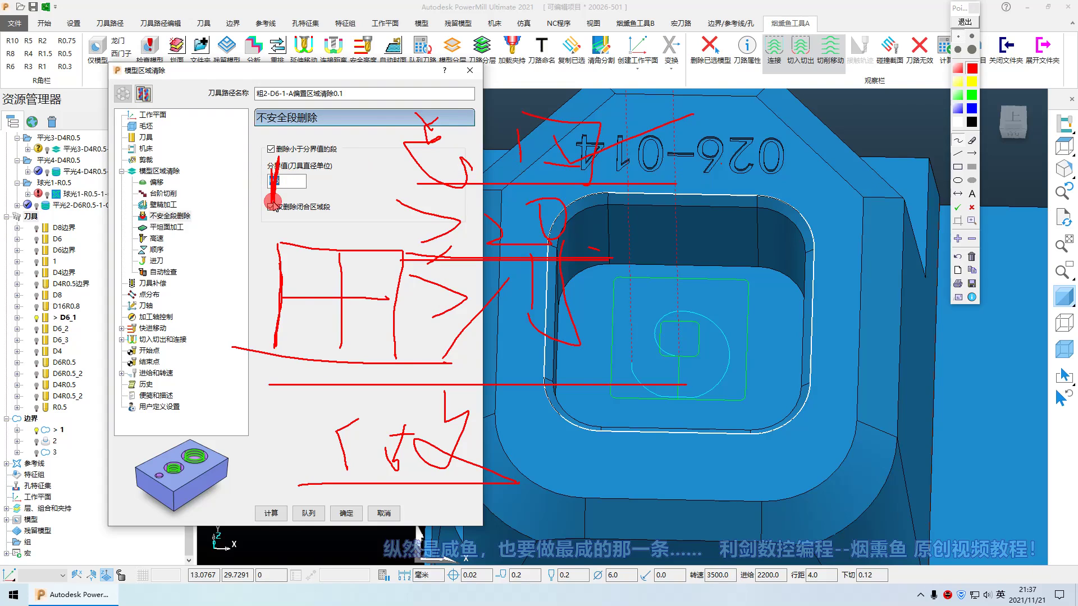
left_click_drag(236, 212, 379, 207)
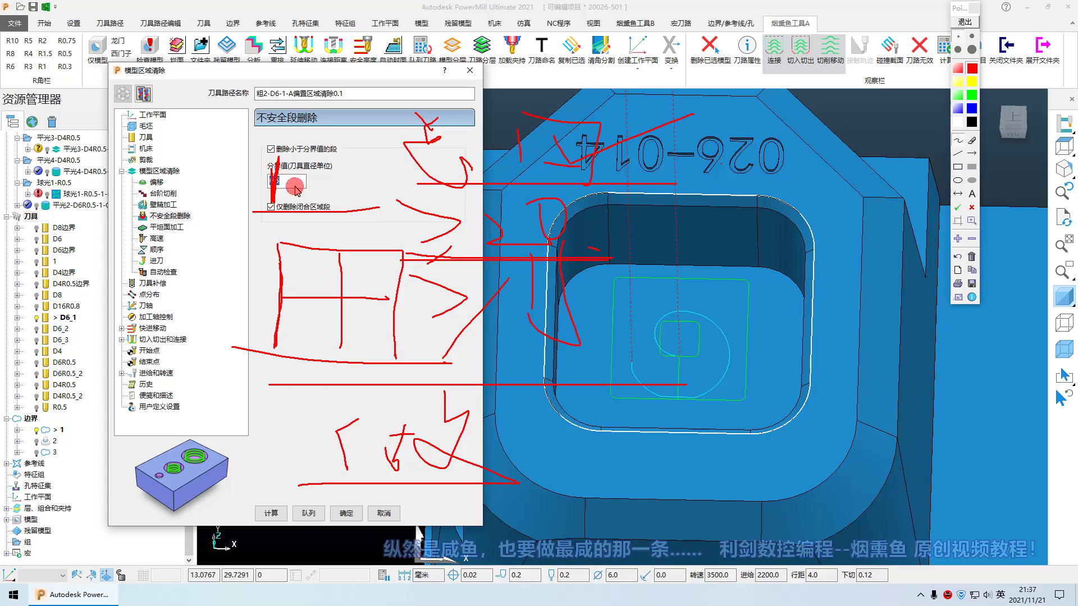
- Handwrite a circled and underlined red note over the strategy list, then leave annotation mode to clear all marks
mouse_move(135, 241)
left_mouse_down()
mouse_move(140, 260)
mouse_move(164, 261)
left_mouse_up()
left_click_drag(197, 214, 149, 259)
left_click_drag(228, 219, 239, 219)
mouse_move(111, 297)
left_mouse_down()
mouse_move(173, 294)
mouse_move(129, 300)
mouse_move(168, 304)
left_mouse_up()
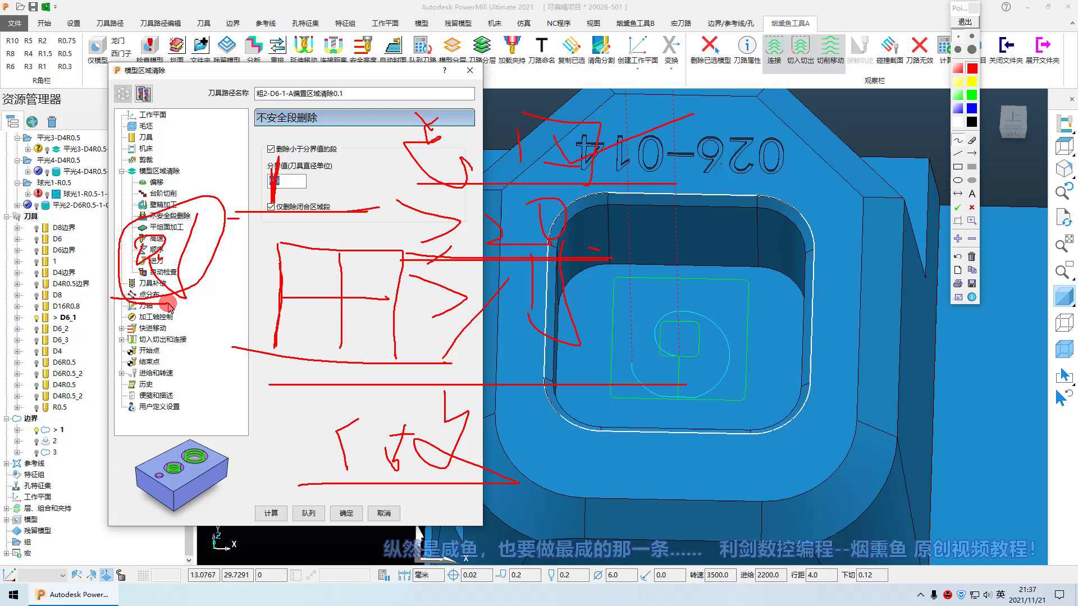
left_click(964, 22)
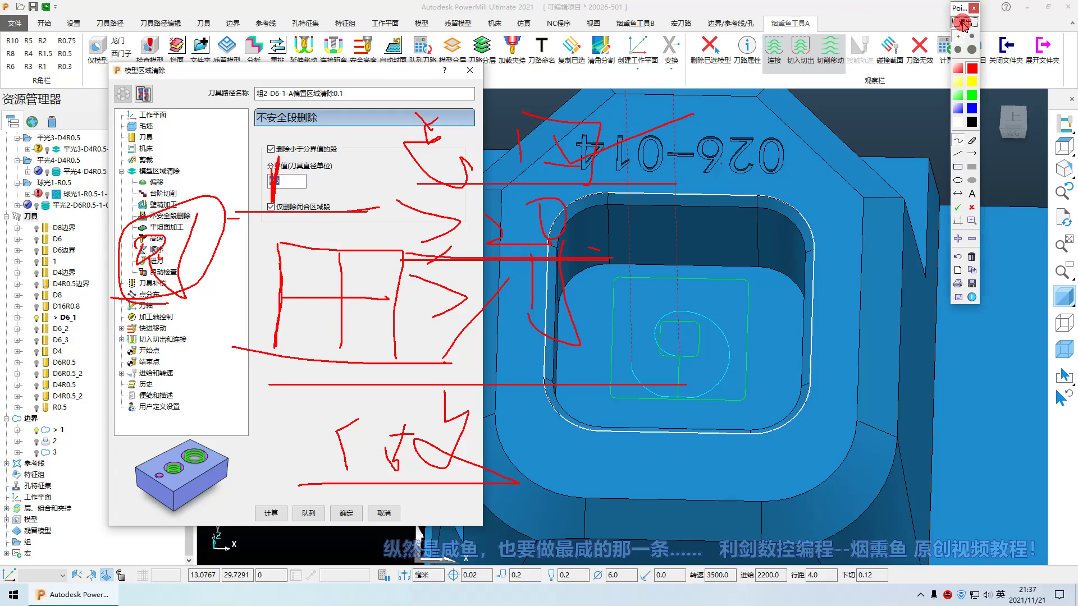
- Inspect the X and Y lengths of the 026-014 pocket's floor surface in its model information, then close it
scroll(633, 236, "down", 2)
right_click(618, 260)
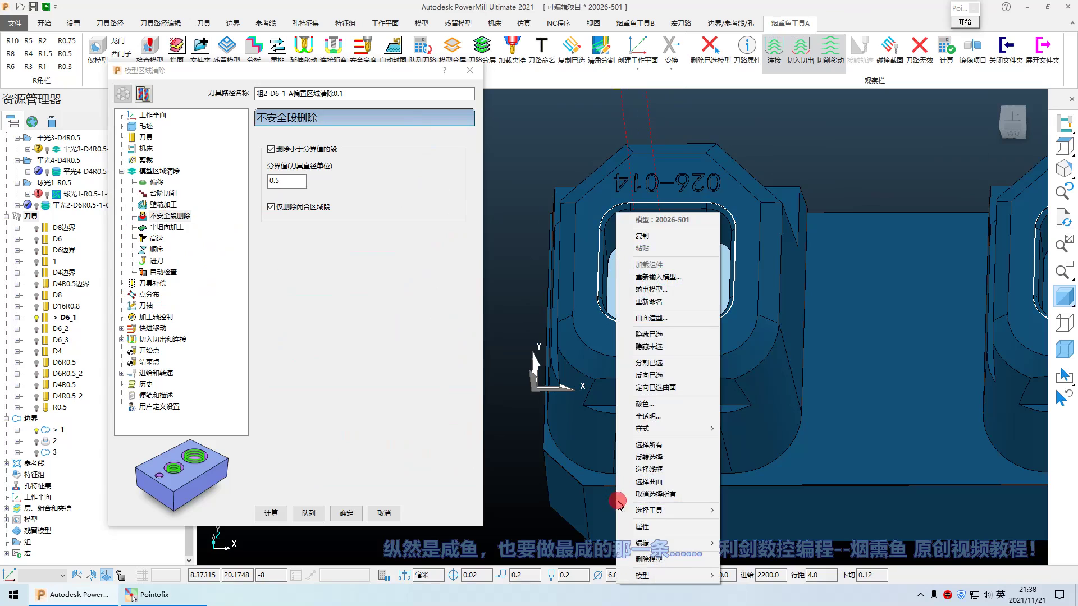
mouse_move(638, 543)
left_click(745, 543)
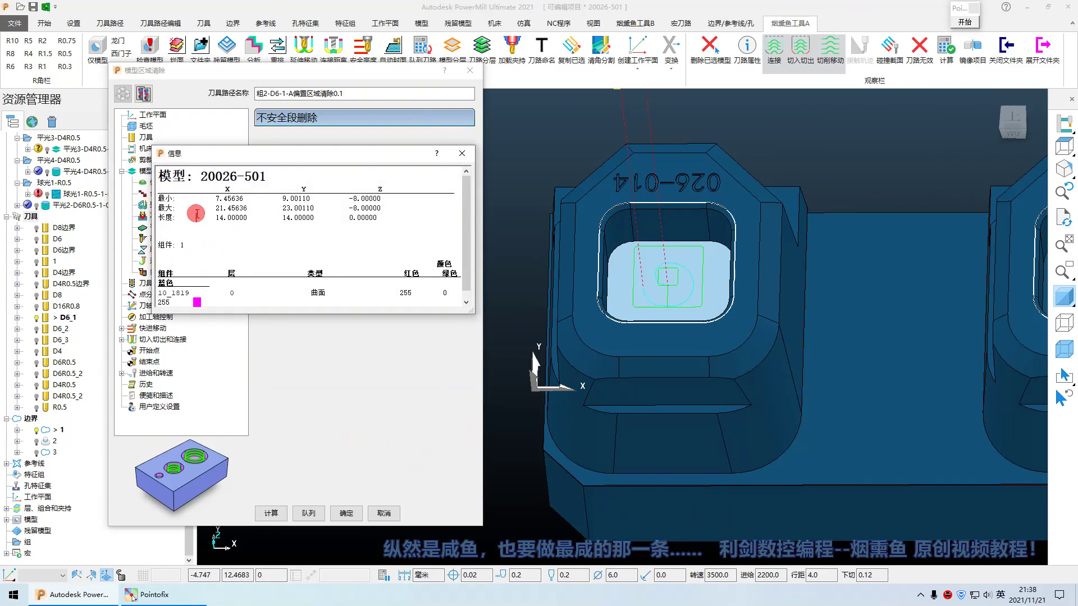
left_click_drag(194, 217, 264, 217)
left_click(263, 218)
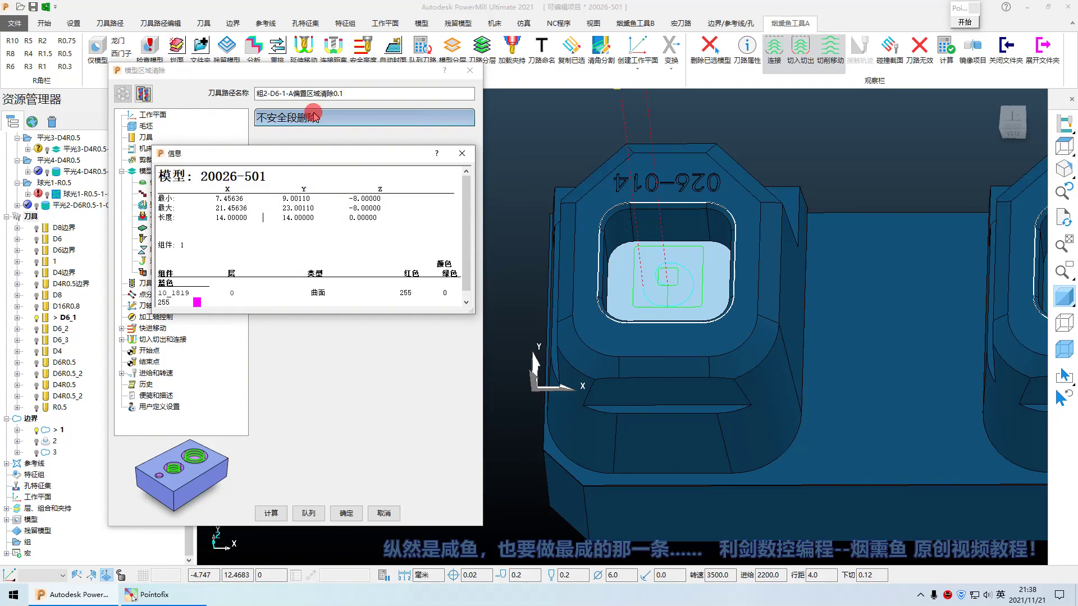
left_click(461, 154)
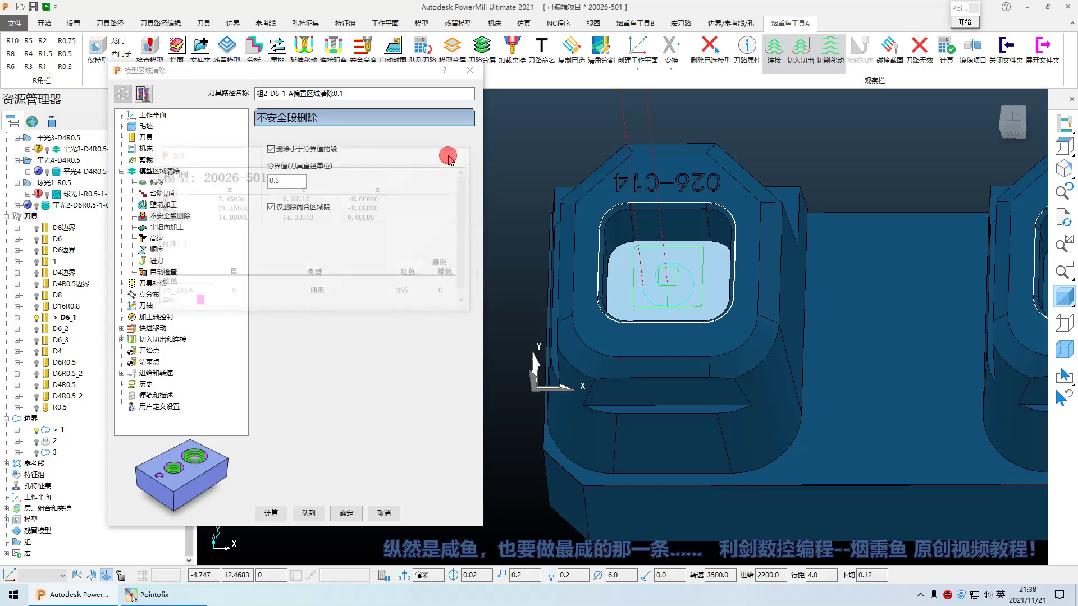
- Assign the existing D8 end mill to the toolpath in place of a newly created end mill
left_click(146, 137)
left_click(319, 148)
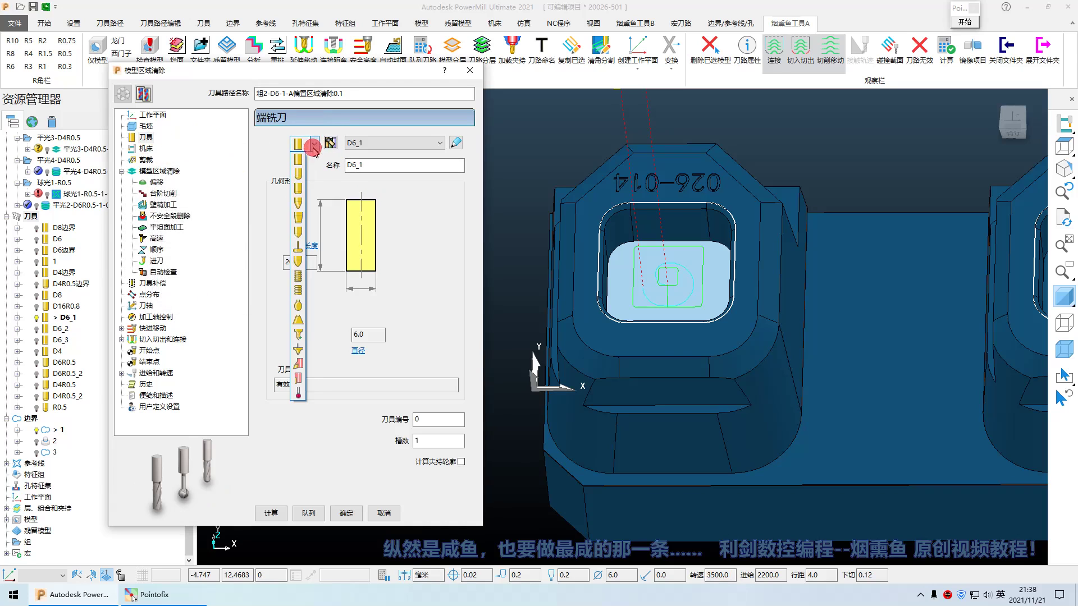
left_click(306, 174)
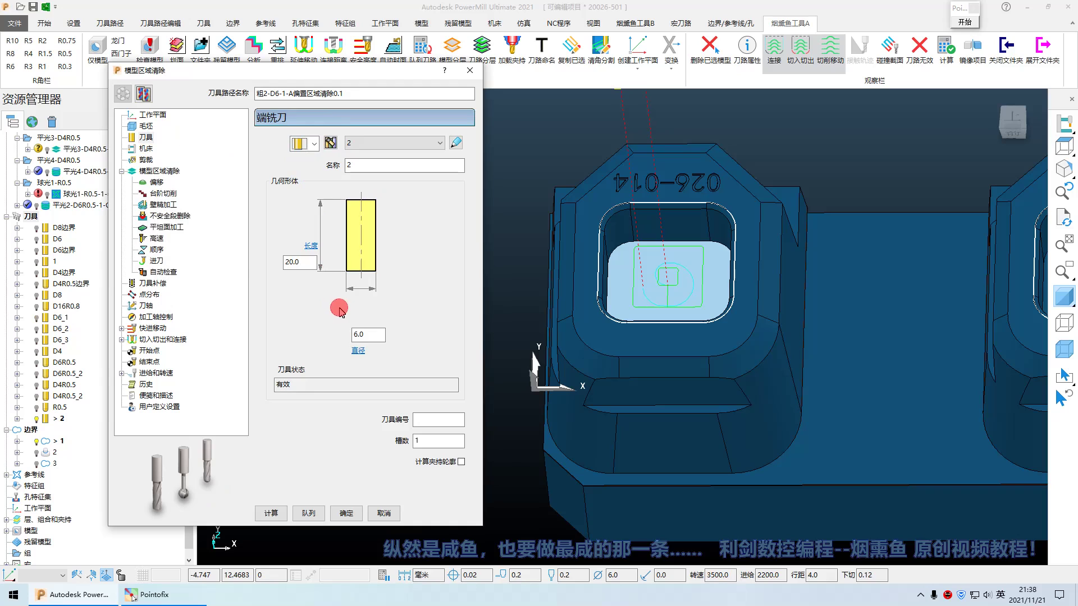
left_click(393, 143)
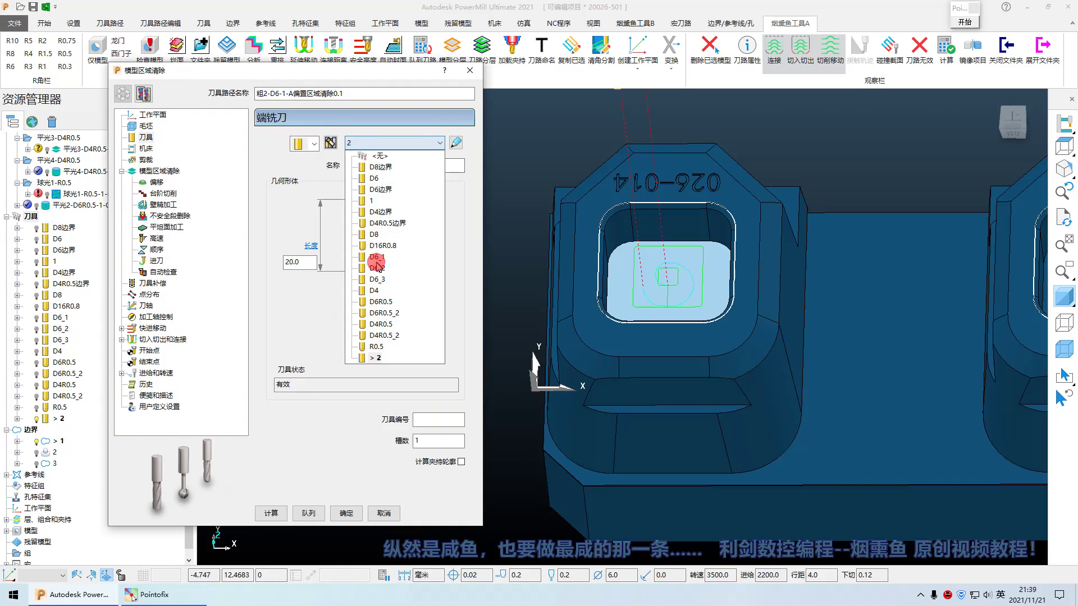
left_click(368, 233)
scroll(664, 305, "down", 3)
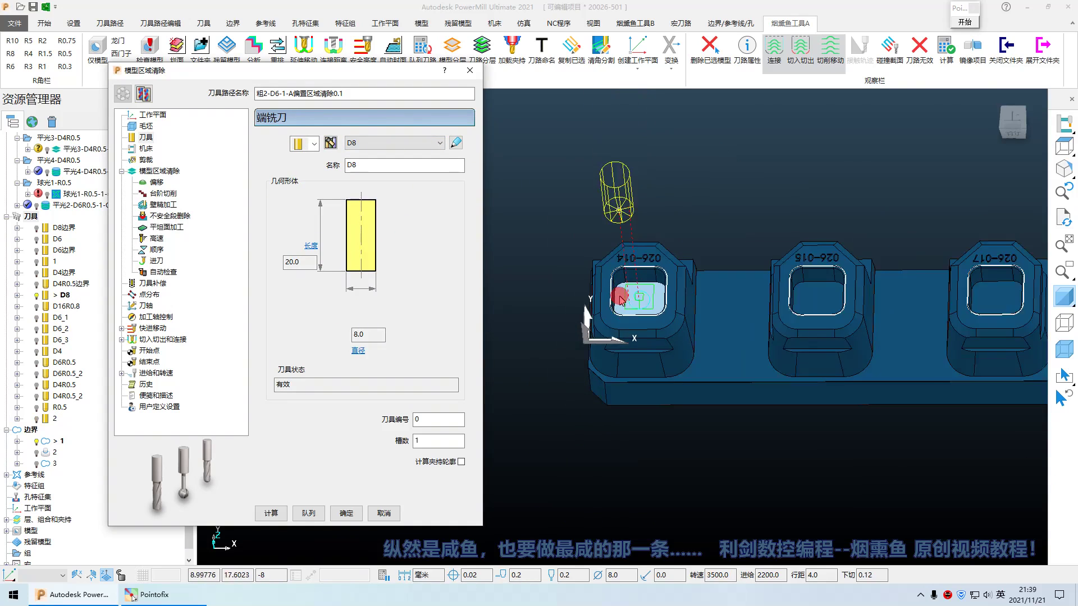
scroll(623, 292, "up", 4)
scroll(642, 271, "down", 2)
scroll(663, 275, "down", 3)
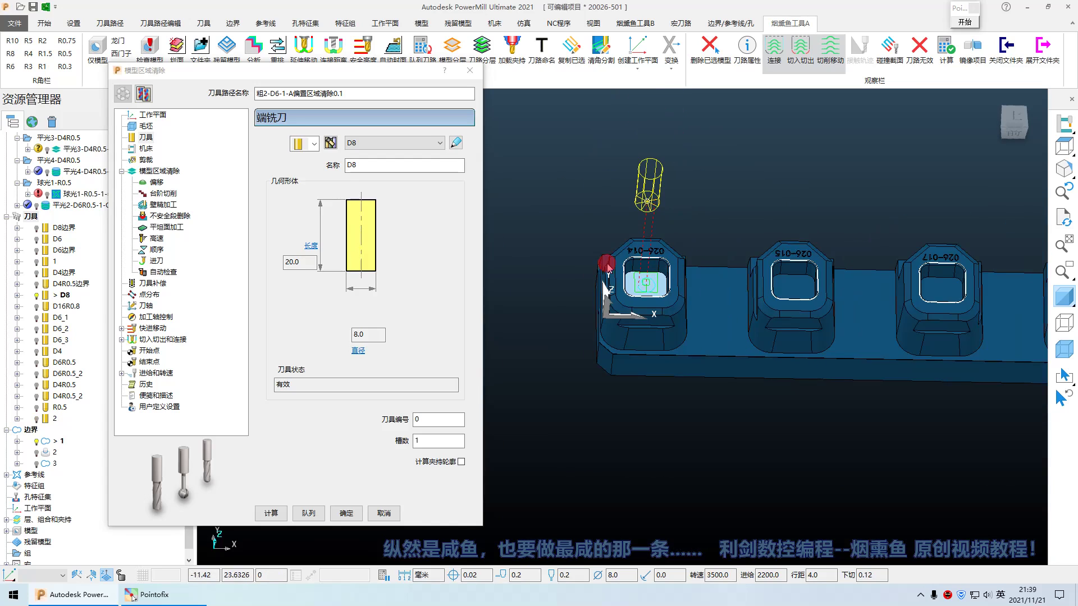
scroll(636, 275, "up", 3)
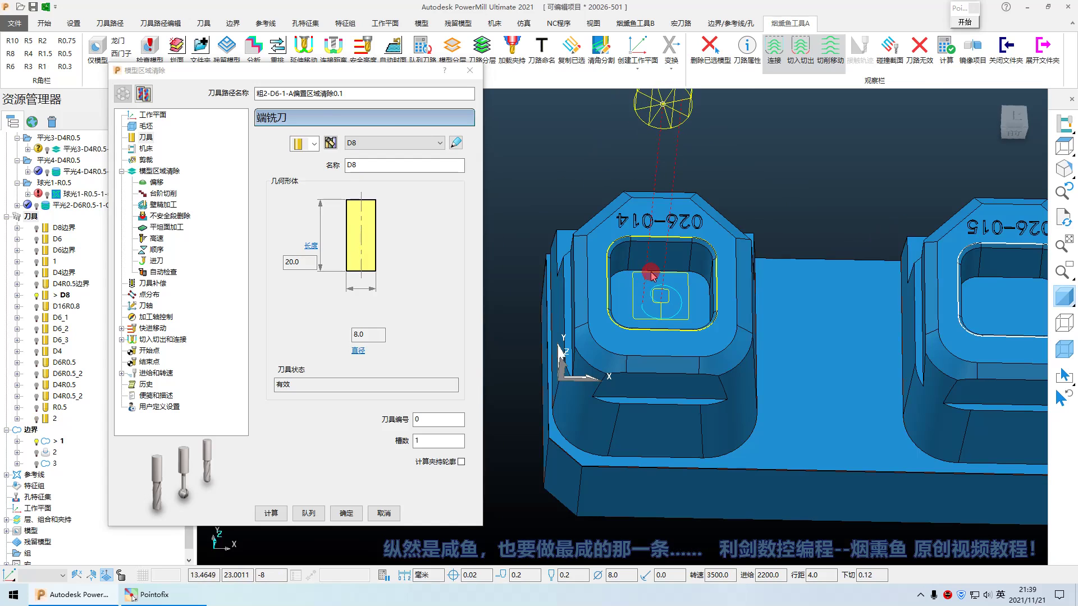
- Set both the radial and axial allowances (余量) of the area clearance toolpath to 0
left_click(163, 171)
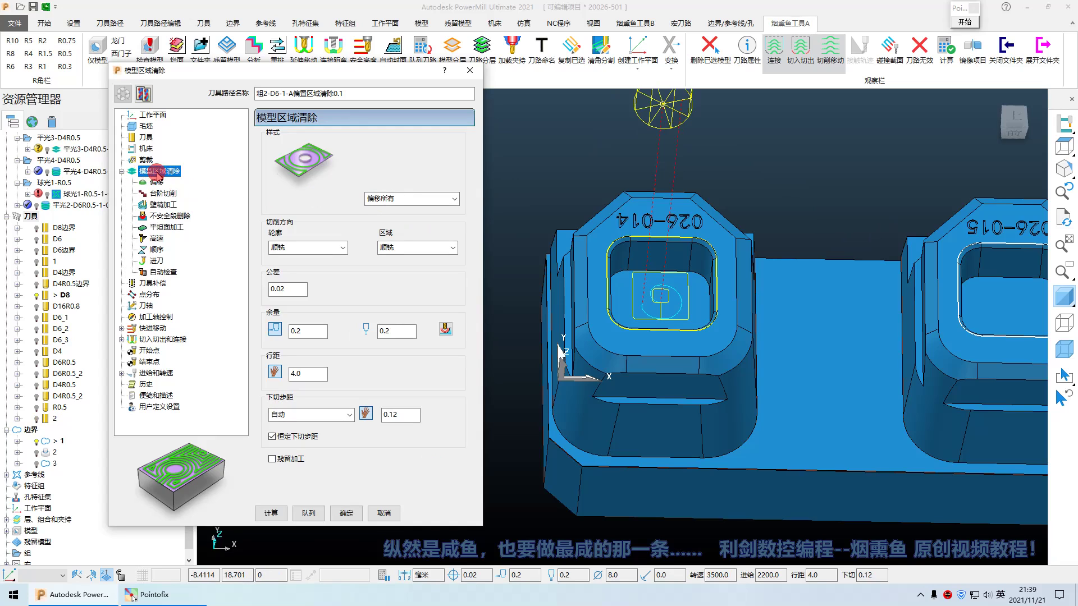
double_click(307, 330)
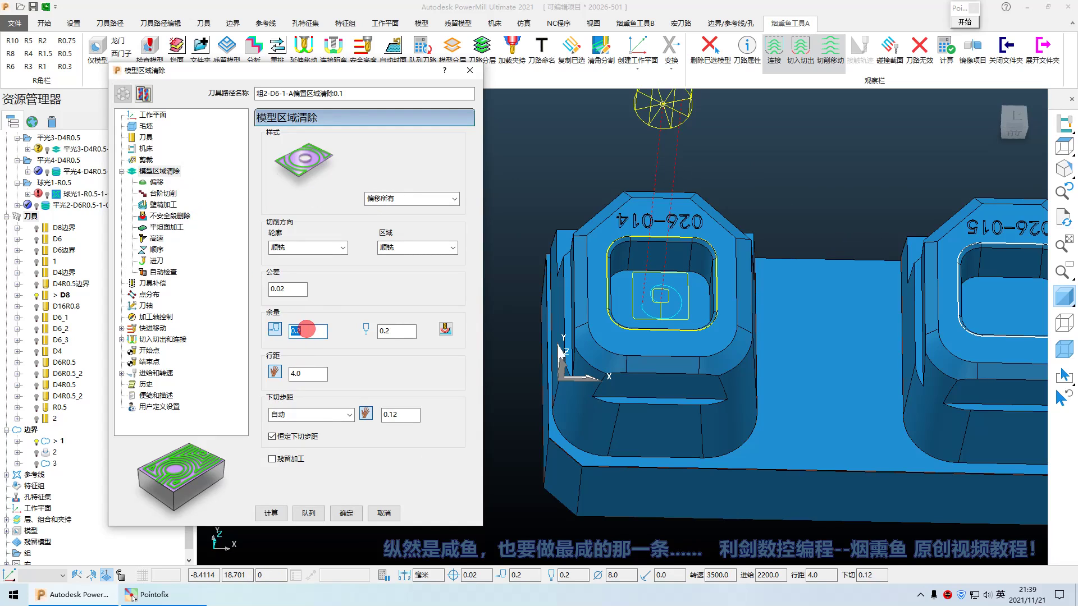
type("0")
double_click(388, 331)
type("0")
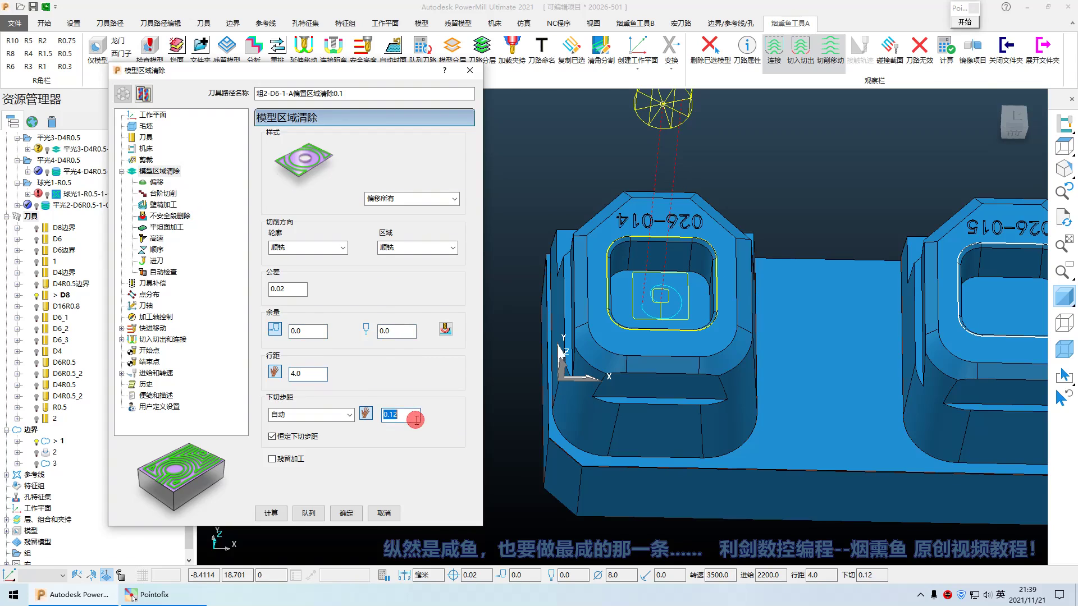
- Set the stepdown (下切步距) of the area clearance toolpath to 1
double_click(382, 415)
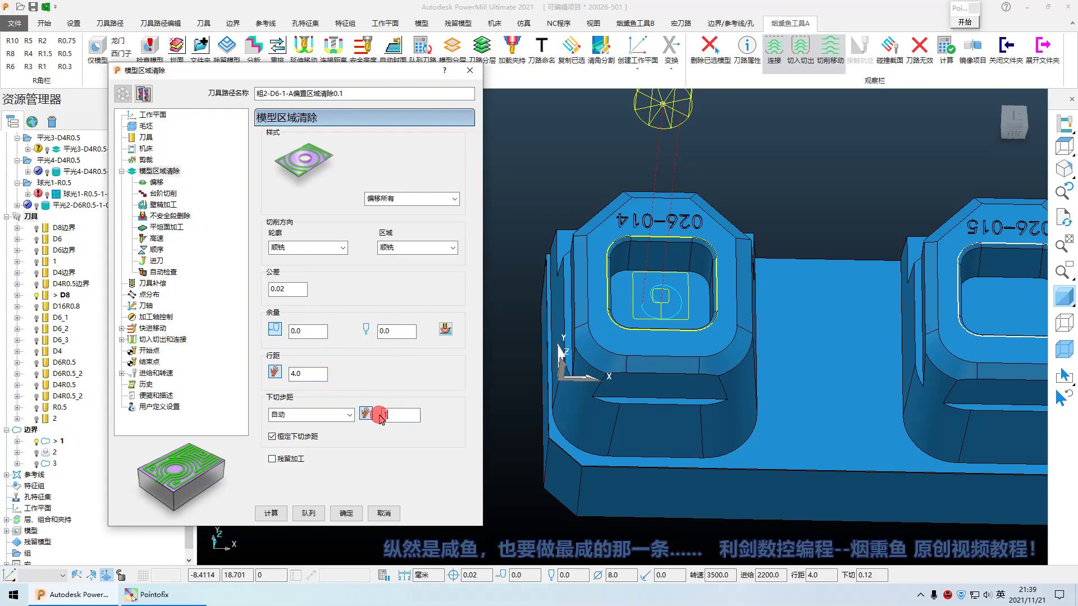
type("1")
left_click(303, 373)
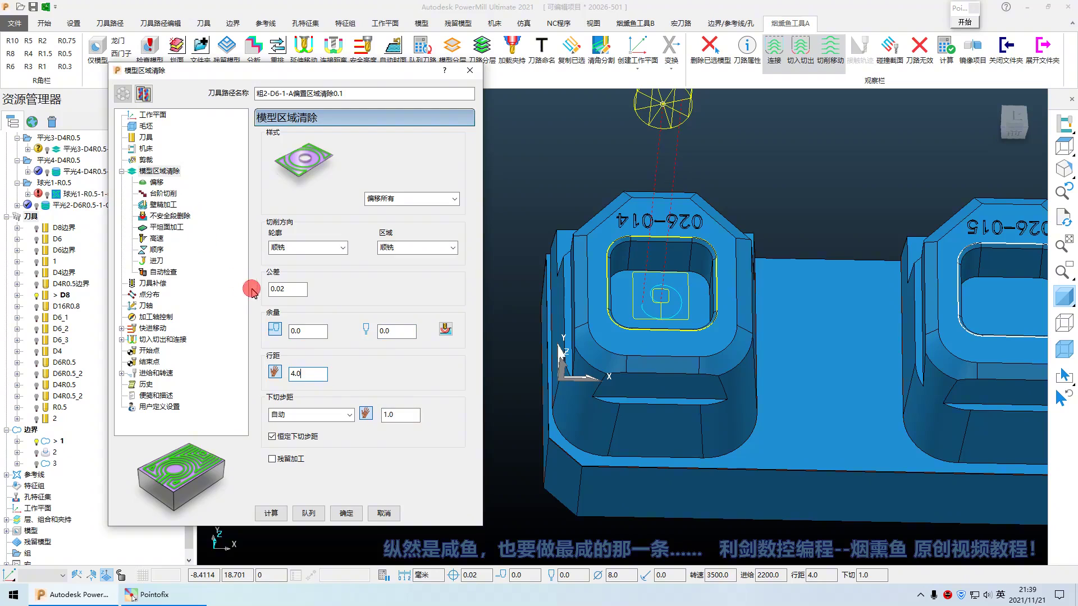
- Set the ramp (斜向) lead-in's relative height to 0.2 and turn off its limited ramp length (有限斜向长度)
left_click(156, 183)
left_click(159, 205)
left_click(161, 273)
left_click(155, 317)
left_click(150, 361)
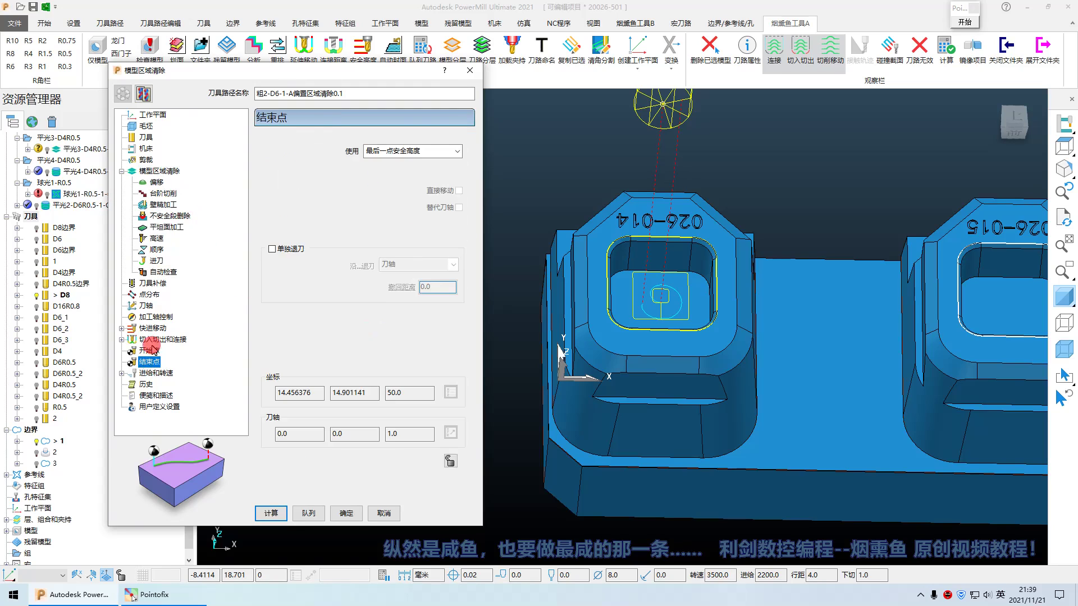
left_click(162, 340)
left_click(157, 351)
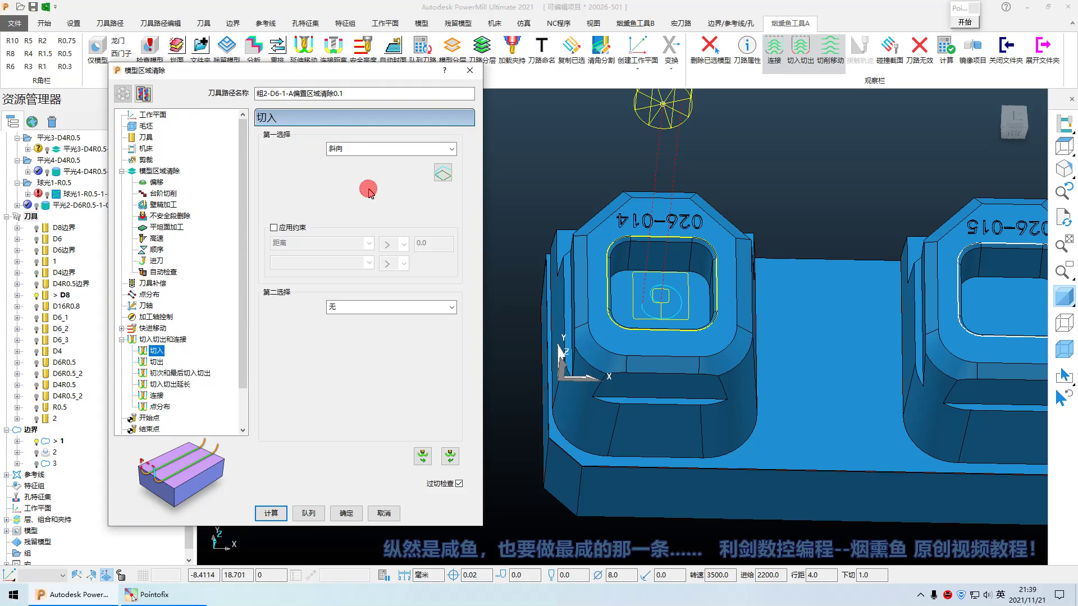
left_click(442, 173)
left_click(427, 160)
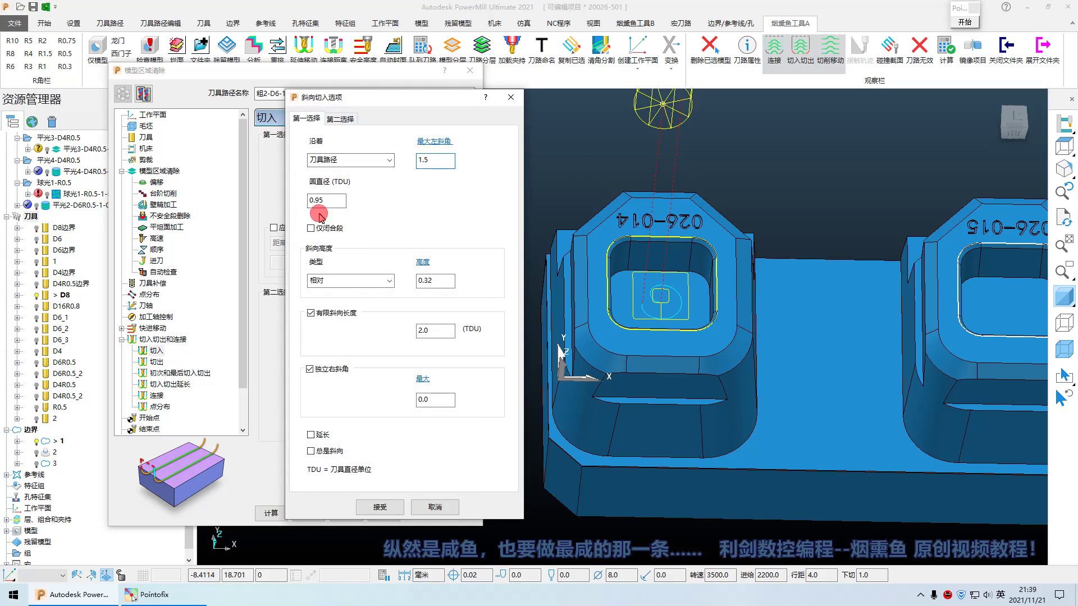
double_click(429, 280)
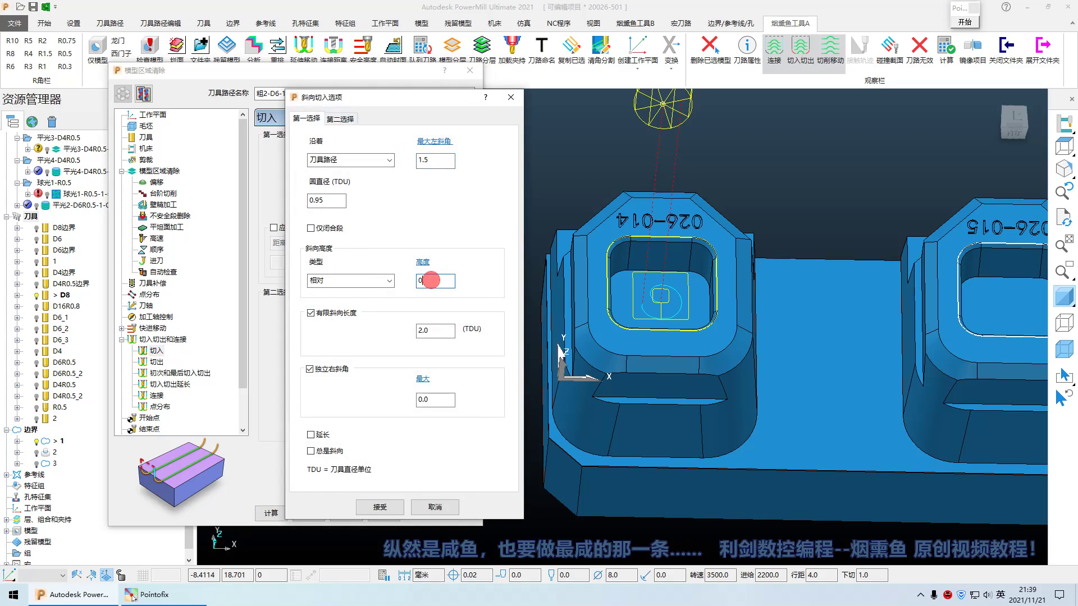
left_click(322, 316)
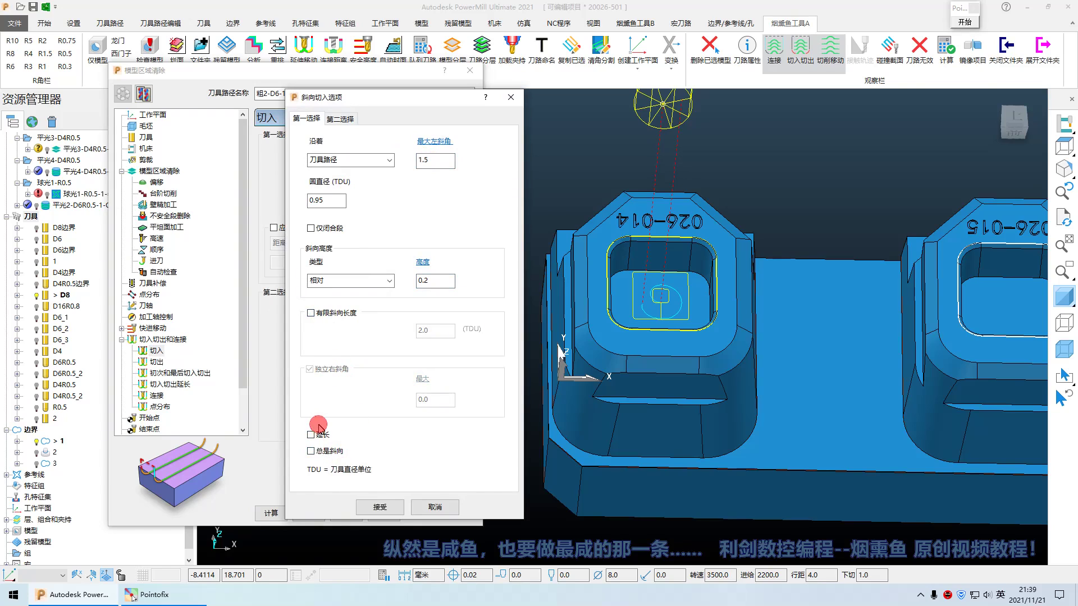
left_click(380, 506)
- Calculate the area clearance toolpath and check the result around the 026-014 pocket
left_click(272, 514)
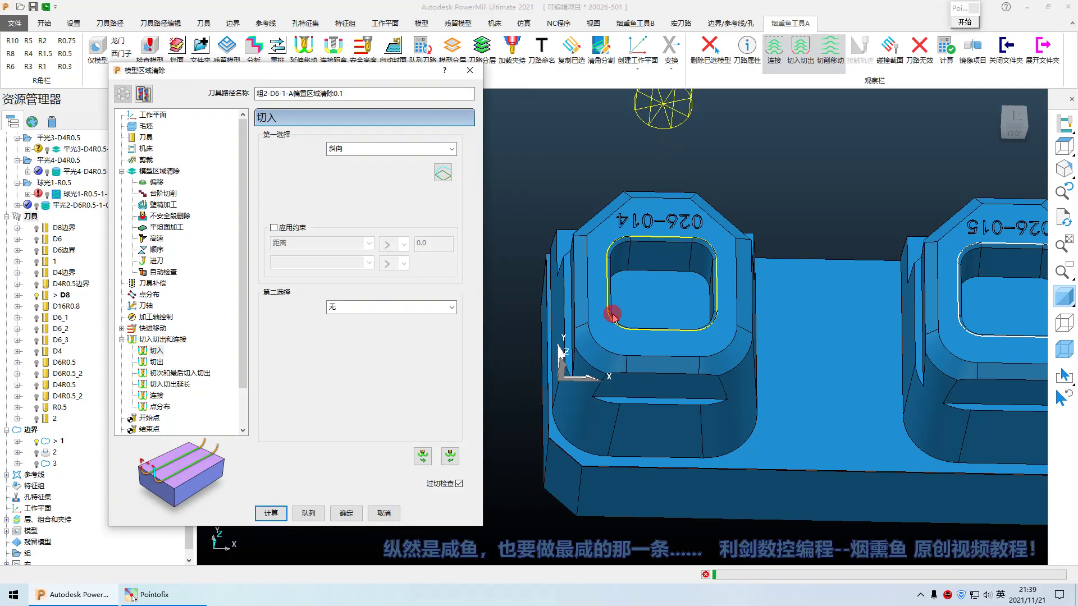
scroll(612, 315, "down", 3)
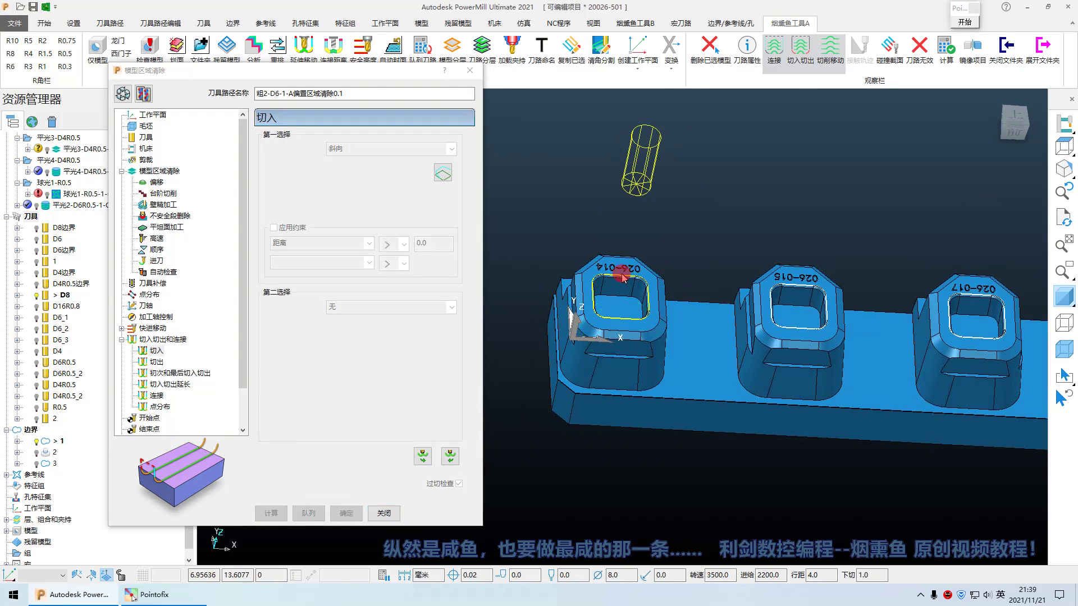
scroll(591, 293, "up", 3)
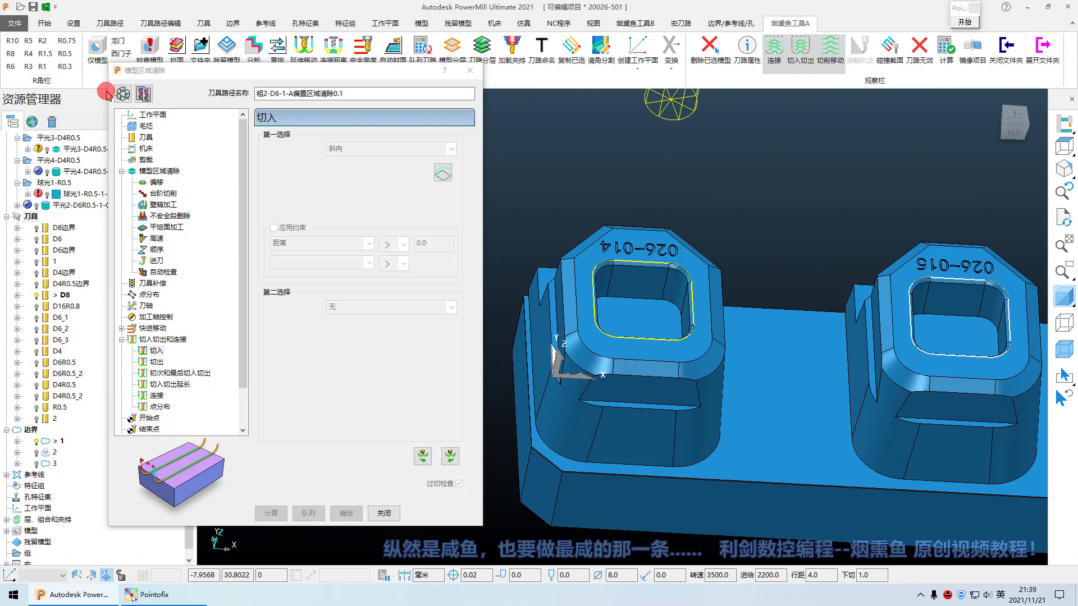
- Unlock the calculated toolpath for editing and open its unsafe segment removal (不安全段删除) threshold
left_click(123, 94)
left_click(160, 194)
left_click(160, 216)
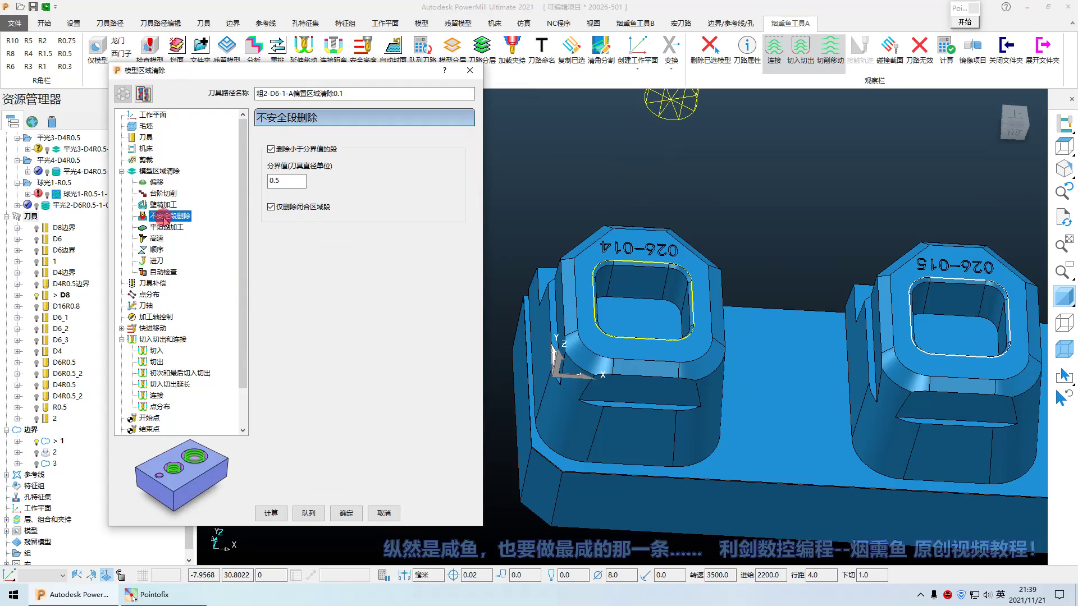
left_click(294, 185)
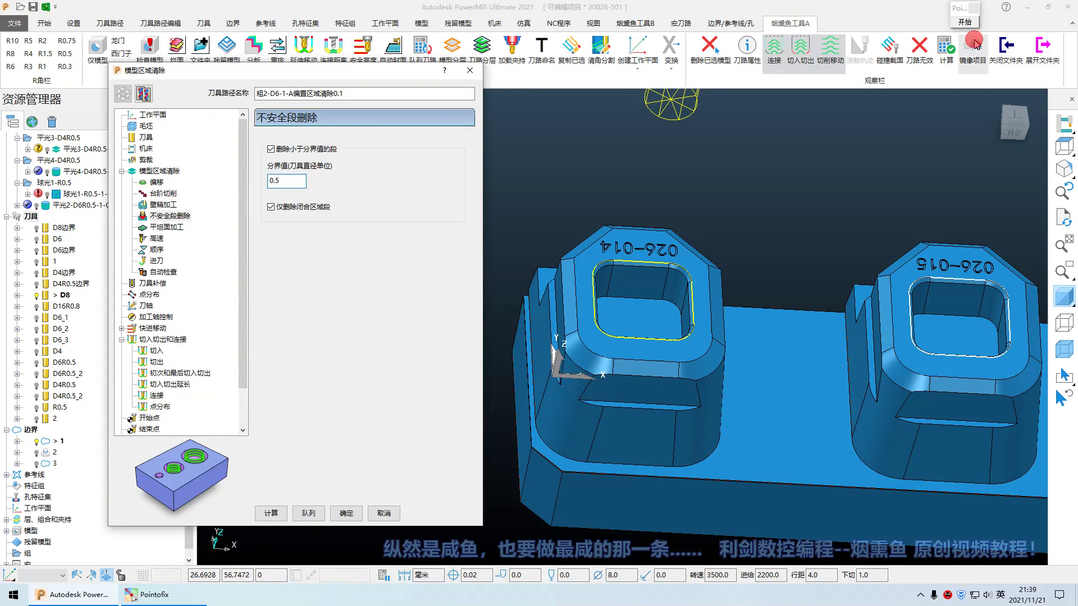
- Start annotation mode, handwrite the red formula 8 + 8×0.5 below the threshold setting, and underline it
left_click(963, 22)
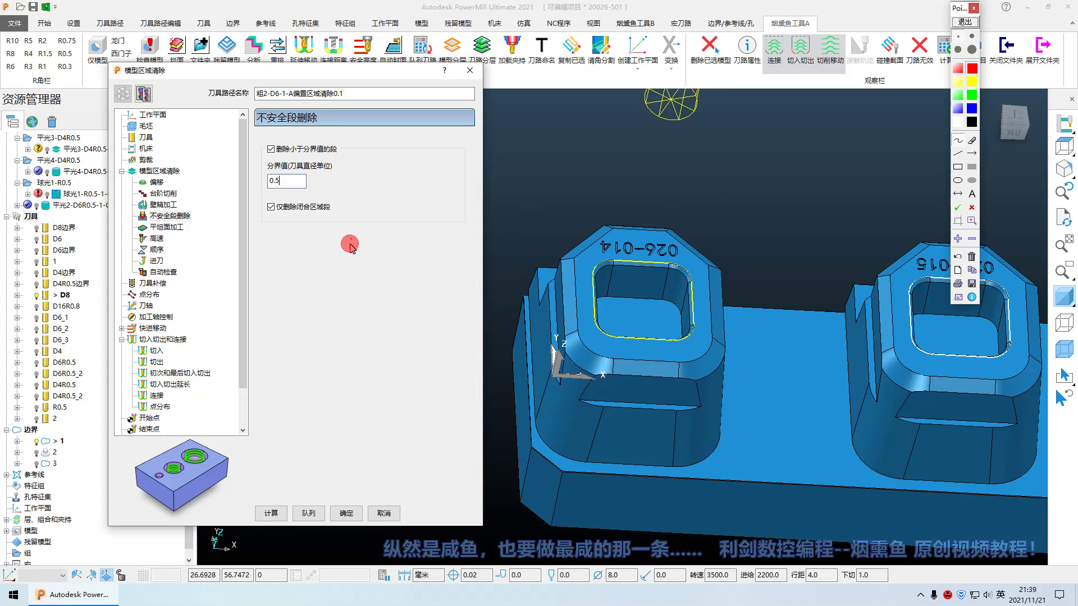
mouse_move(315, 245)
left_mouse_down()
mouse_move(314, 263)
mouse_move(413, 269)
left_mouse_up()
left_click_drag(396, 248, 396, 285)
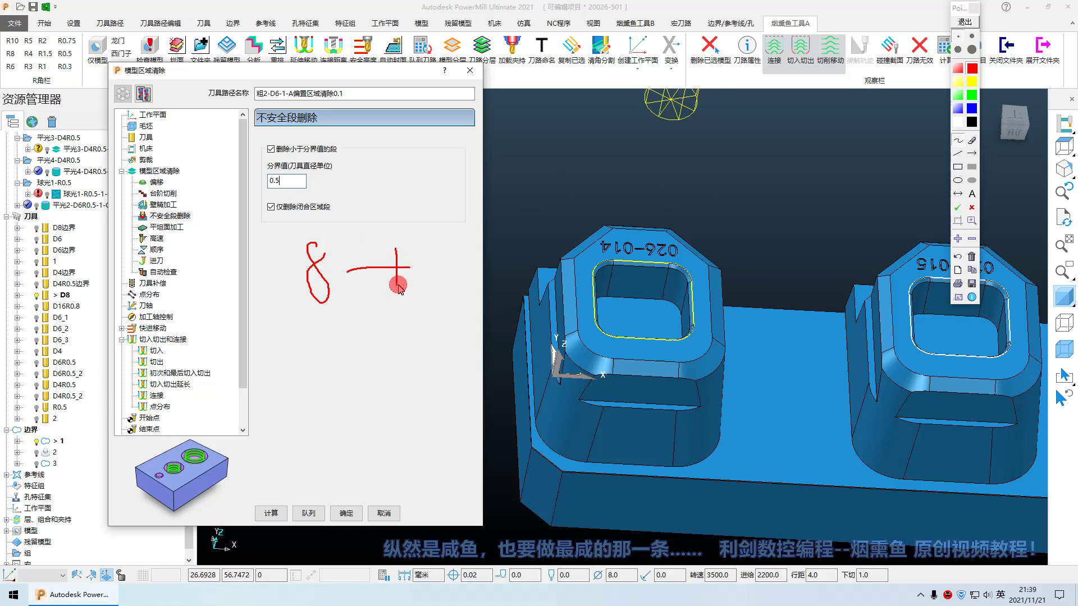
mouse_move(469, 246)
left_mouse_down()
mouse_move(452, 290)
mouse_move(484, 268)
left_mouse_up()
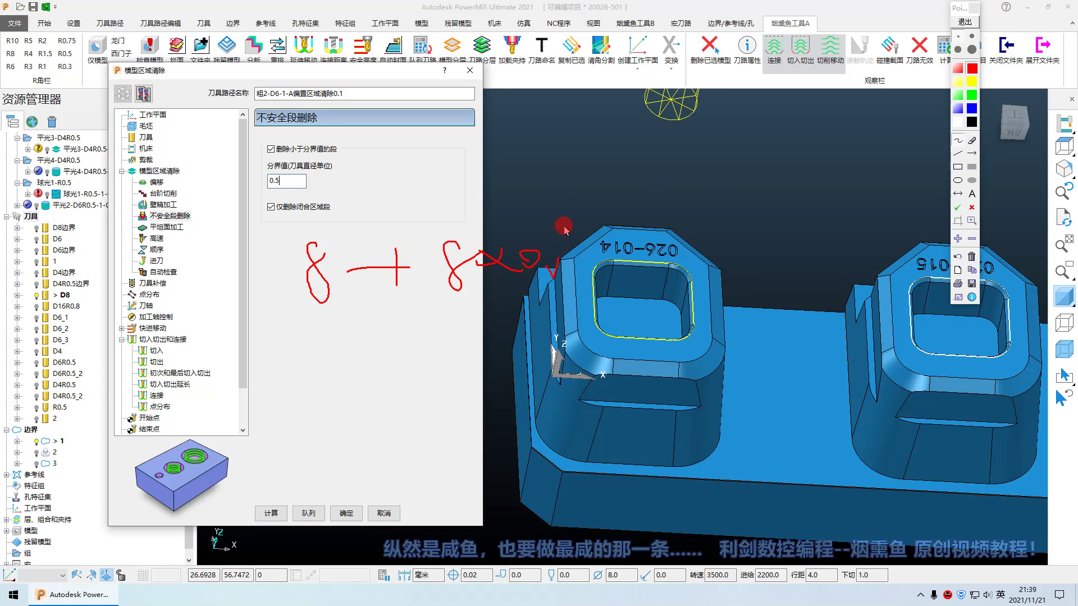
left_click_drag(564, 227, 586, 301)
left_click_drag(322, 322, 730, 316)
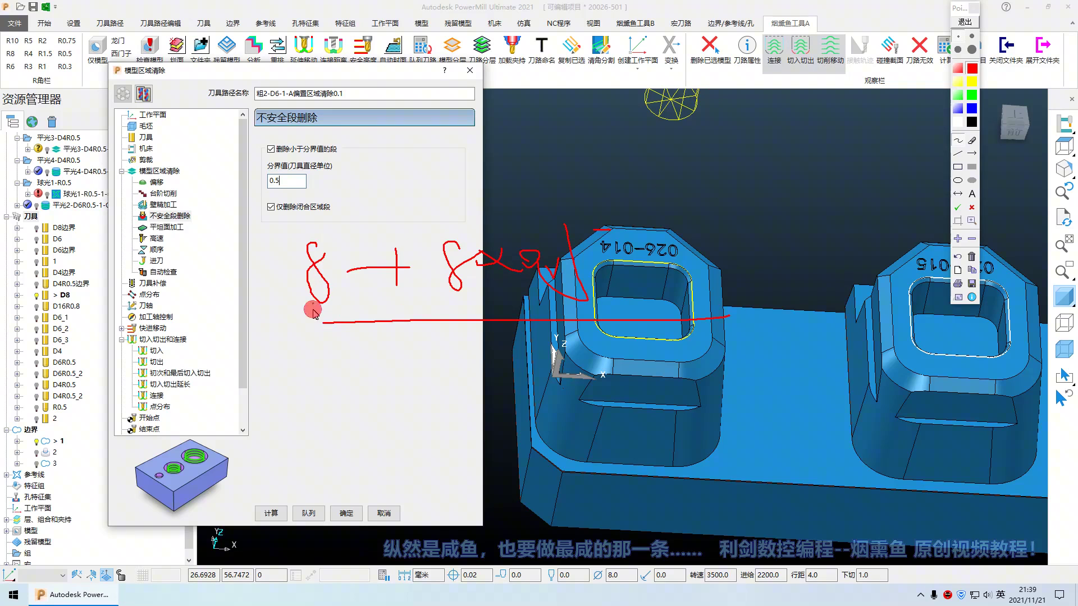
- Handwrite 8 + 4 = 12 in red beneath the formula and underline the result
mouse_move(327, 324)
left_mouse_down()
mouse_move(324, 393)
mouse_move(373, 360)
left_mouse_up()
left_click_drag(392, 357, 473, 360)
left_click_drag(433, 393, 455, 351)
left_click_drag(321, 409, 361, 410)
left_click_drag(312, 438, 366, 430)
left_click_drag(393, 416, 399, 454)
left_click_drag(440, 414, 478, 444)
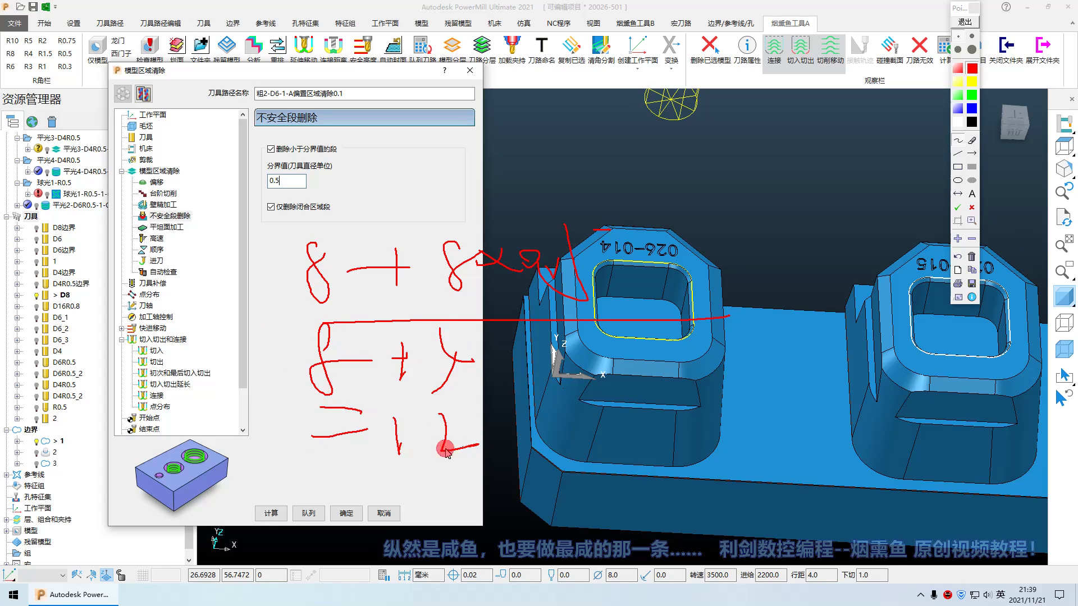
left_click_drag(236, 467, 651, 480)
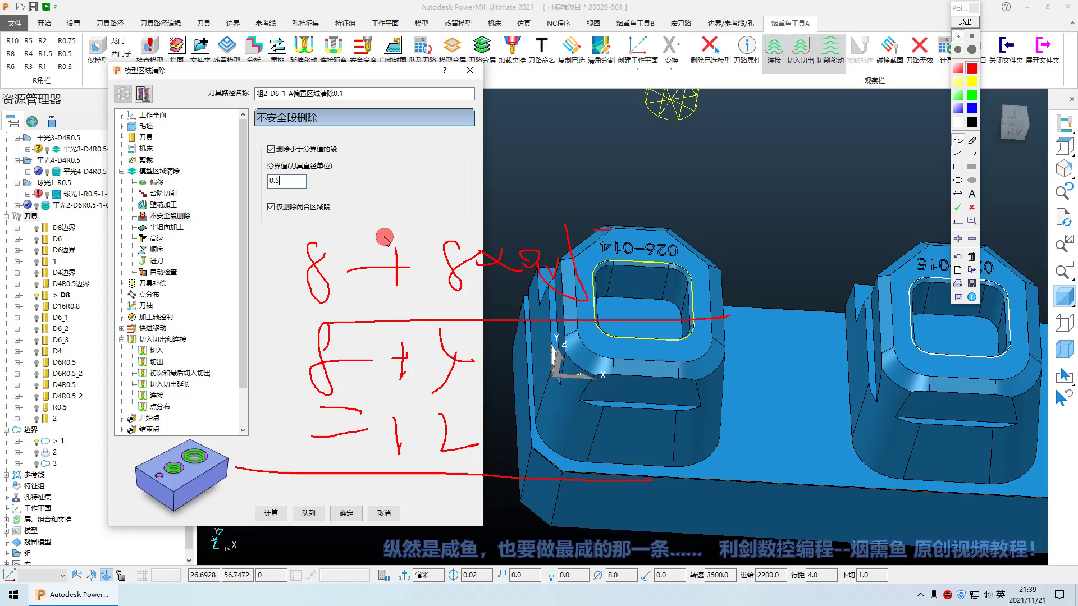
- Sketch a crossed box marked > 12 above the formula, underline it, and leave annotation mode to clear the marks
mouse_move(392, 199)
left_mouse_down()
mouse_move(378, 118)
mouse_move(507, 190)
left_mouse_up()
left_click_drag(420, 187, 486, 199)
left_click_drag(400, 148, 478, 160)
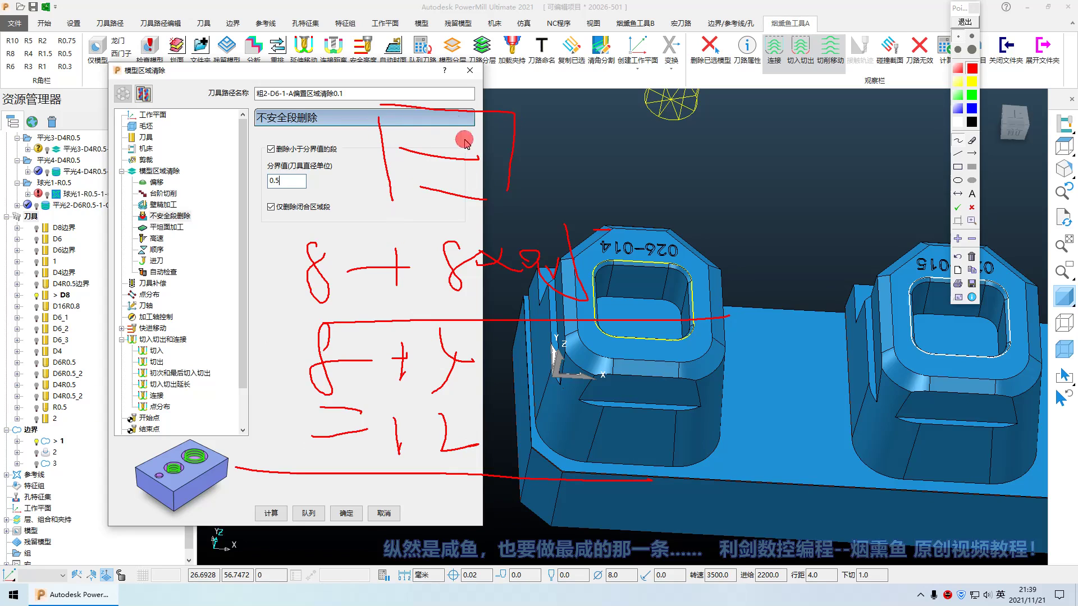
left_click_drag(452, 122, 452, 183)
left_click_drag(375, 195, 508, 197)
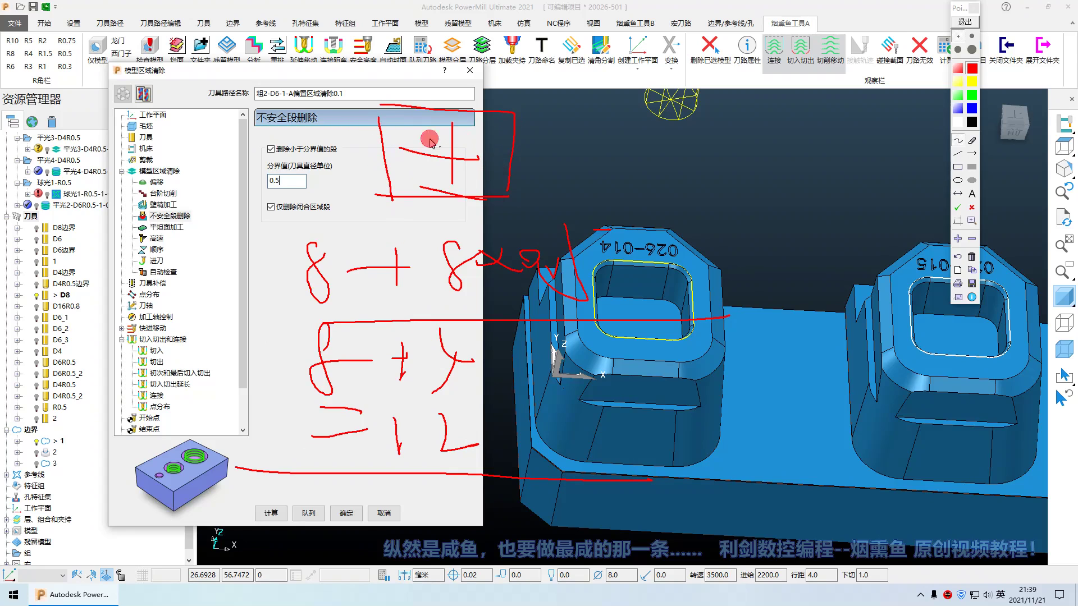
mouse_move(383, 112)
left_mouse_down()
mouse_move(386, 196)
mouse_move(856, 221)
left_mouse_up()
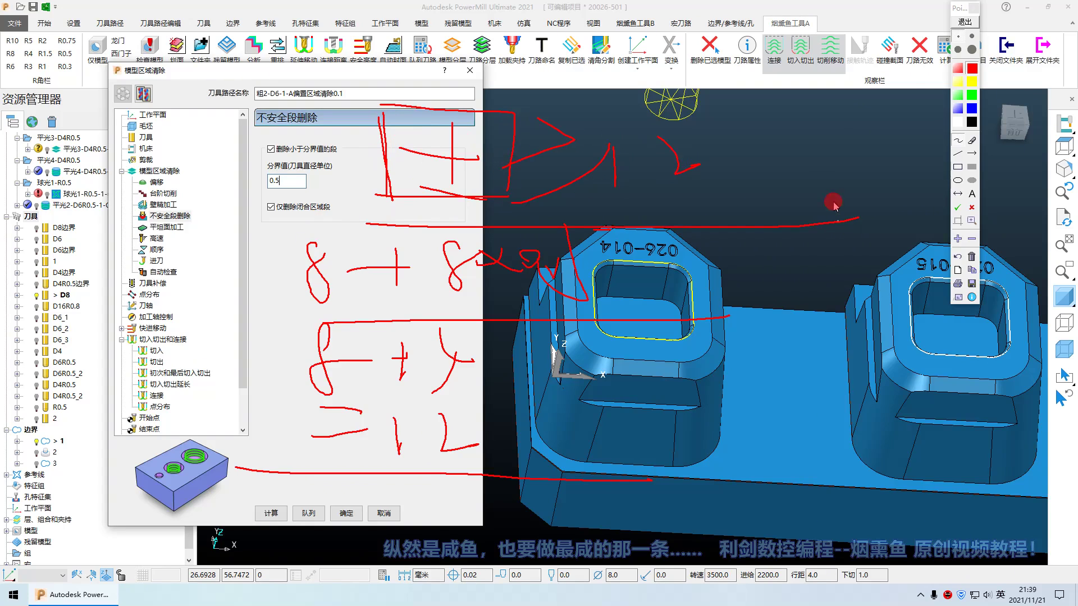
left_click(964, 21)
- Accept the unsafe segment removal settings and look at the pockets from the side
scroll(660, 236, "down", 2)
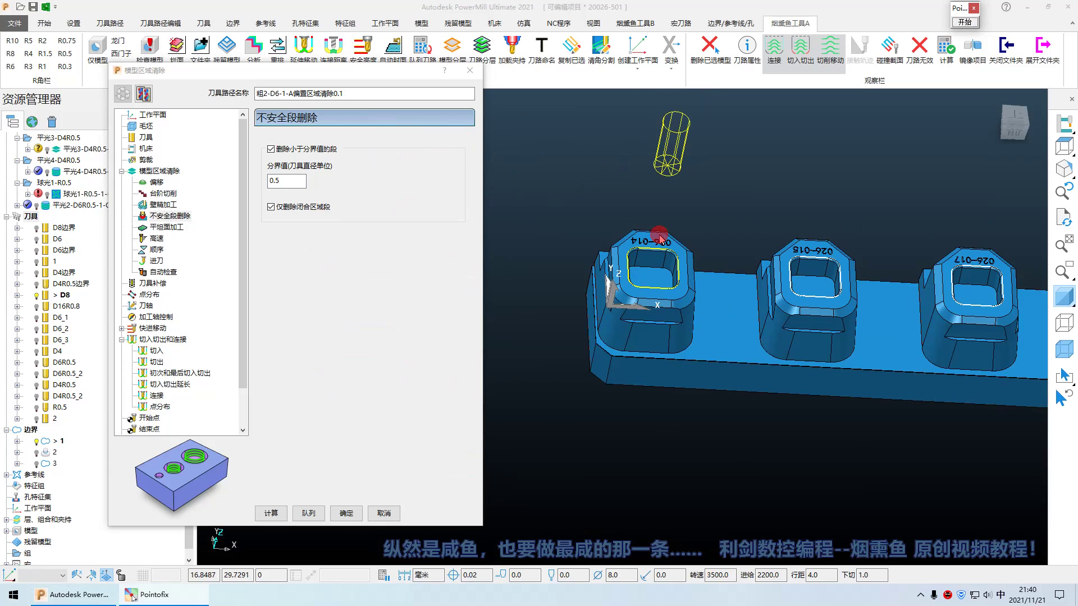
middle_click_drag(662, 317, 676, 235)
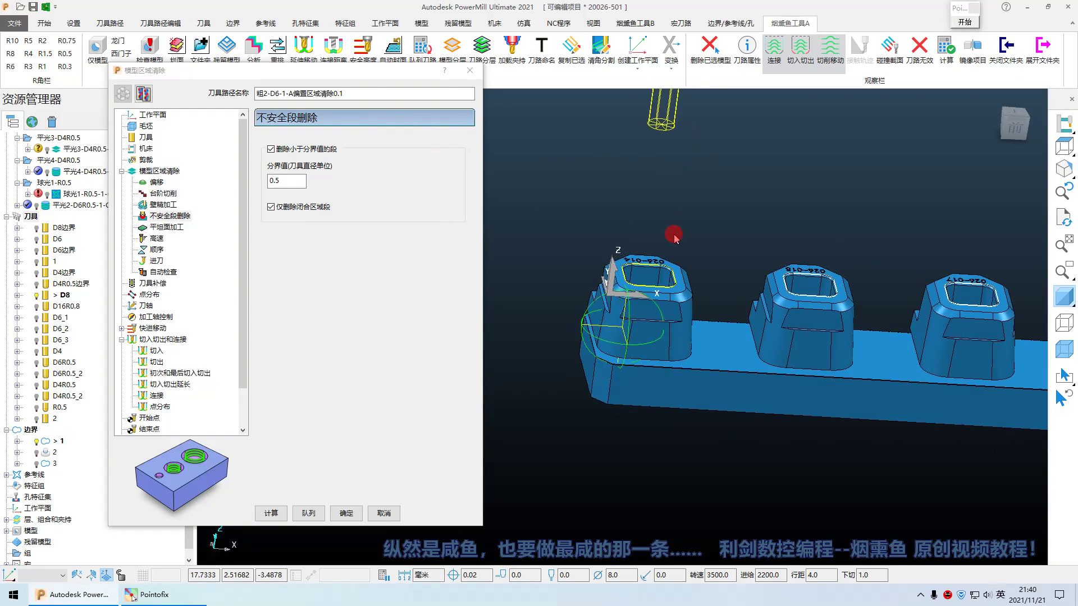
left_click(356, 513)
mouse_move(600, 281)
middle_mouse_down()
mouse_move(621, 200)
mouse_move(620, 308)
mouse_move(752, 174)
mouse_move(702, 243)
mouse_move(625, 272)
middle_mouse_up()
scroll(620, 308, "up", 3)
scroll(625, 272, "down", 2)
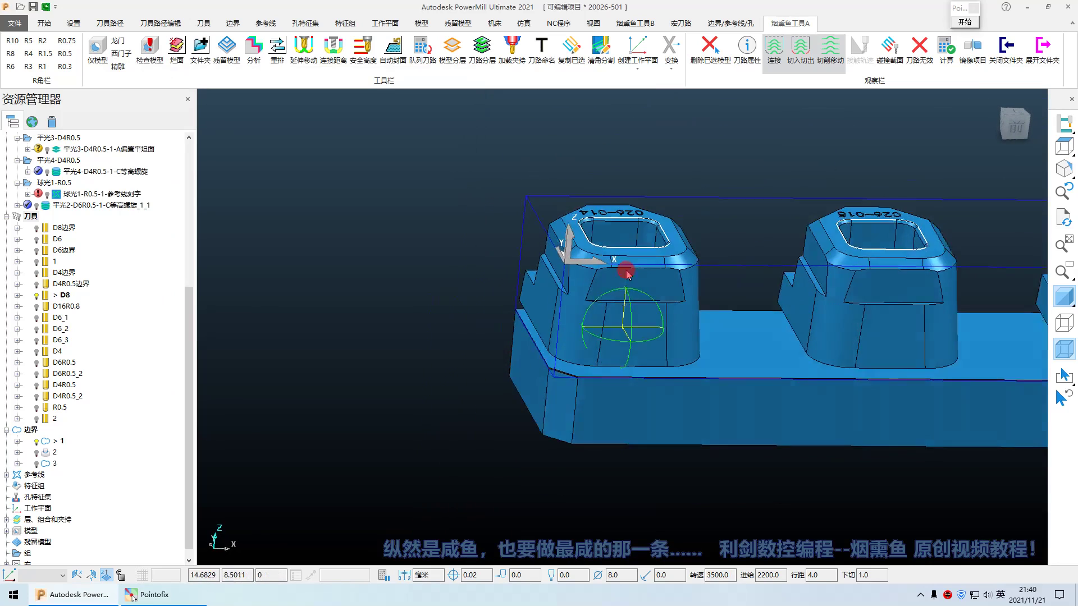
key("F3")
key("F3")
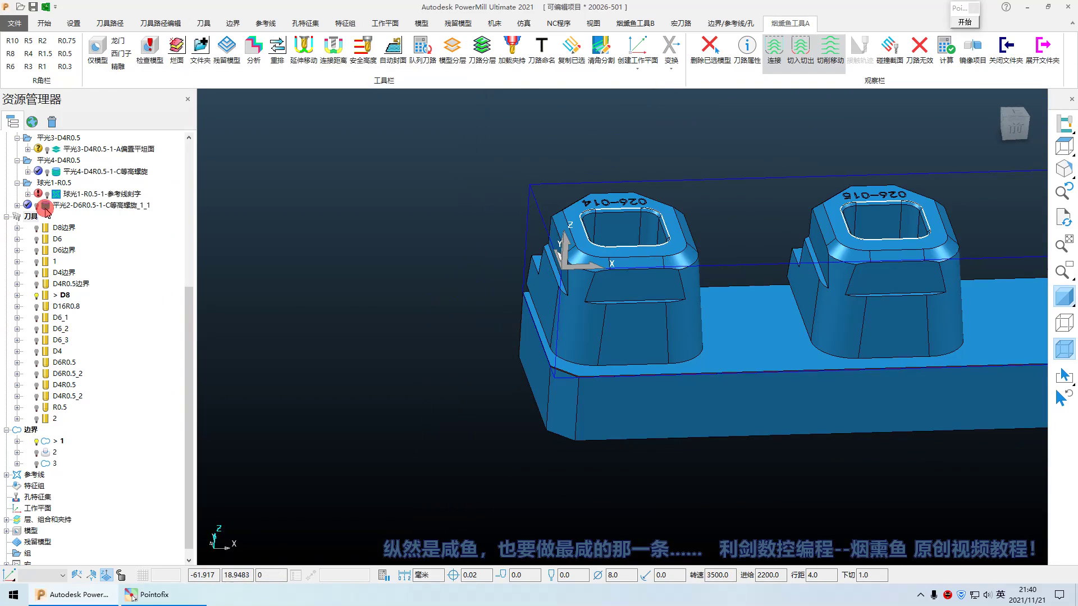
- Reopen the settings of the 粗2-D6-1-A偏置区域清除0.1 toolpath
scroll(45, 214, "up", 7)
right_click(63, 250)
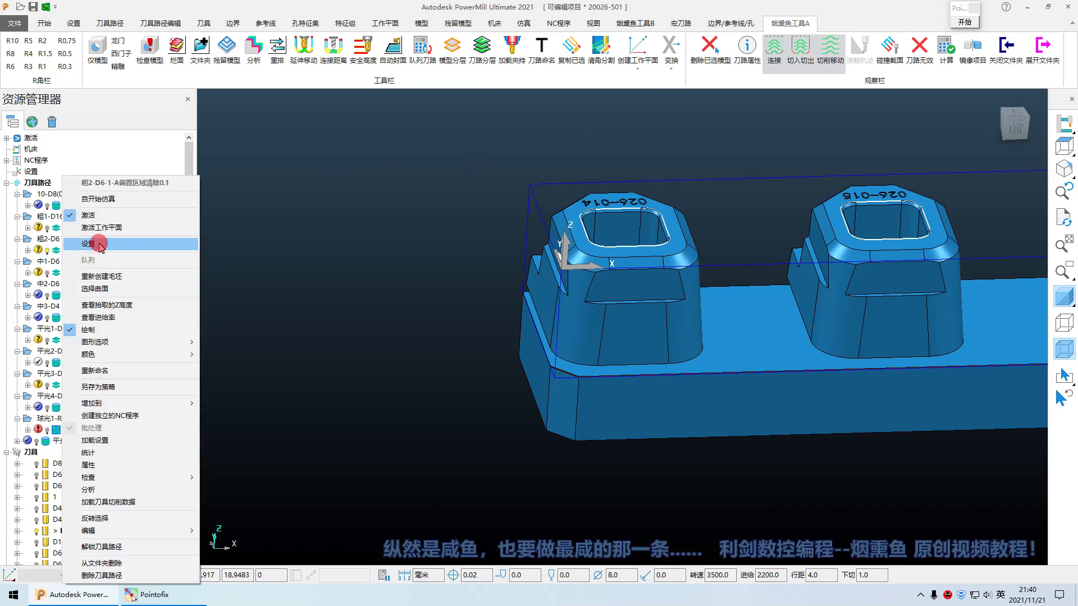
left_click(95, 244)
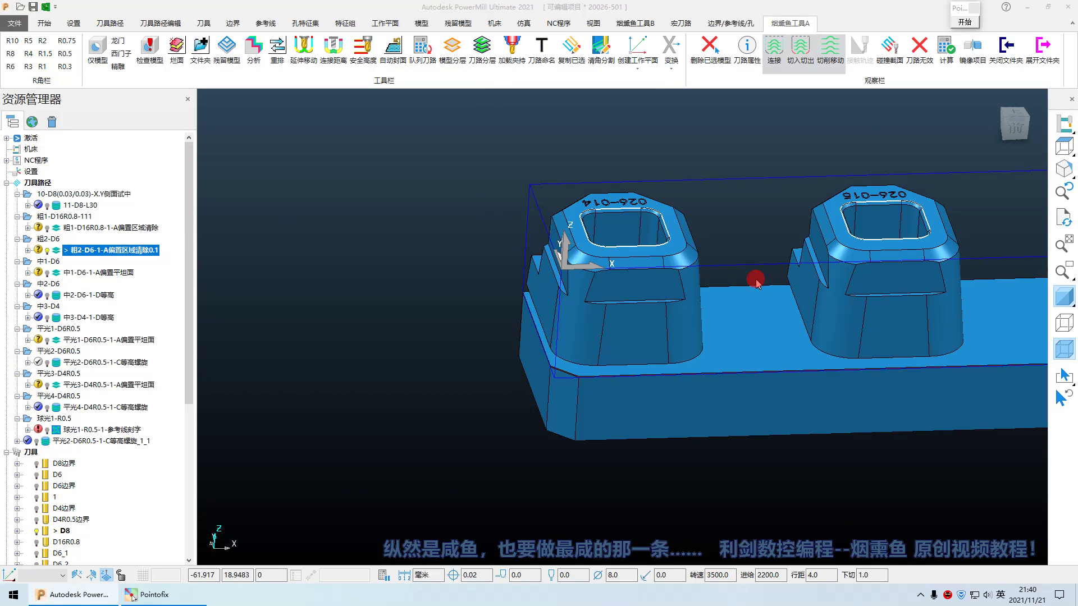
- Select the 026-014 pocket's floor surface, check its X and Y lengths in the model information, and close it
scroll(750, 282, "down", 3)
middle_click_drag(748, 282, 681, 361)
scroll(683, 260, "up", 4)
left_click(705, 256)
right_click(706, 256)
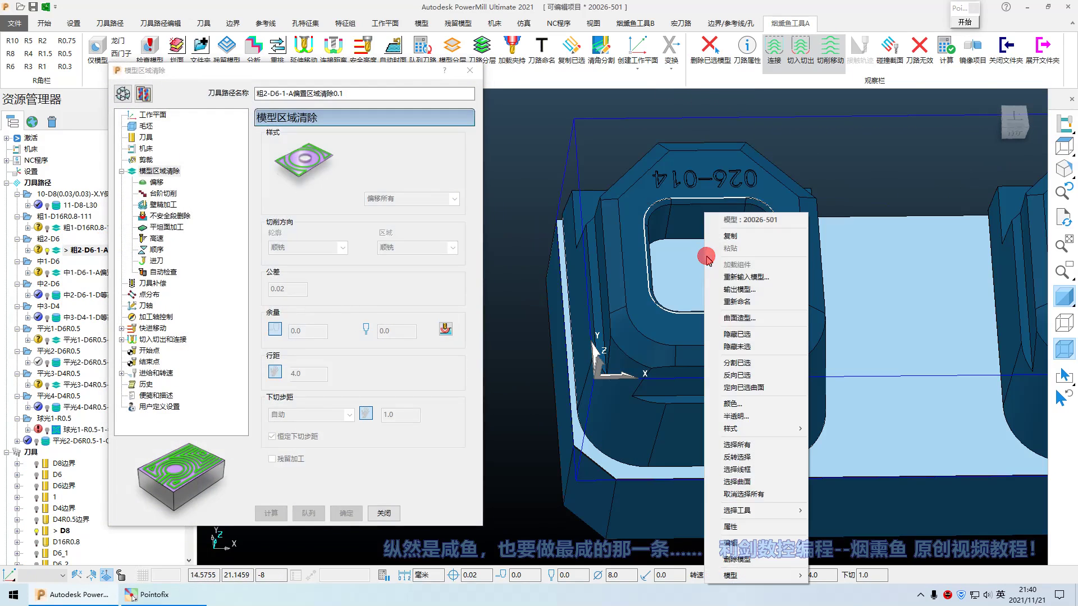
left_click(673, 269)
right_click(692, 285)
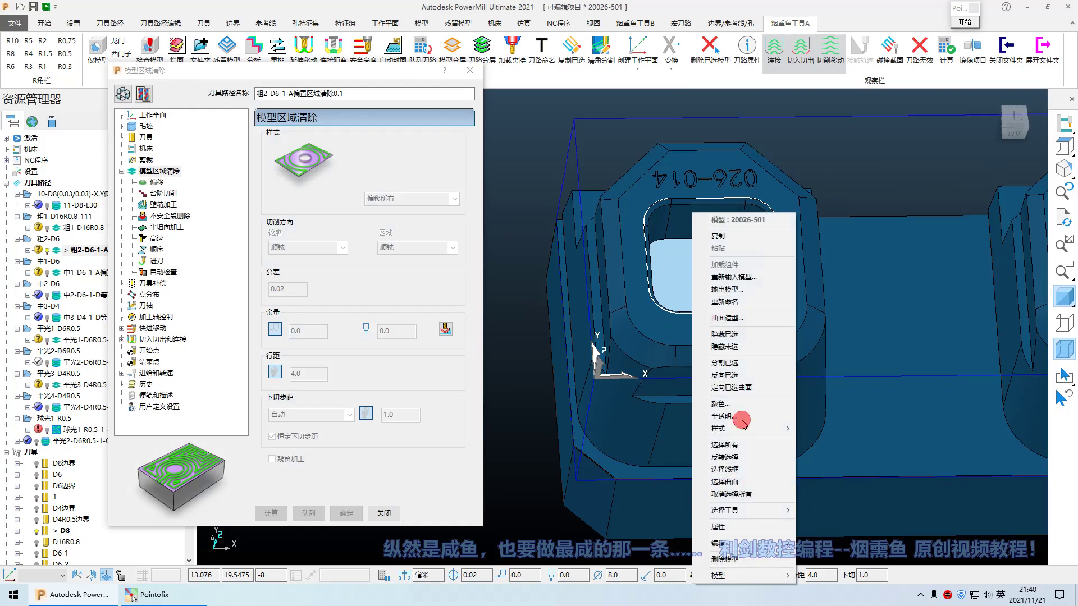
left_click(722, 526)
left_click_drag(211, 216, 255, 219)
left_click(217, 219)
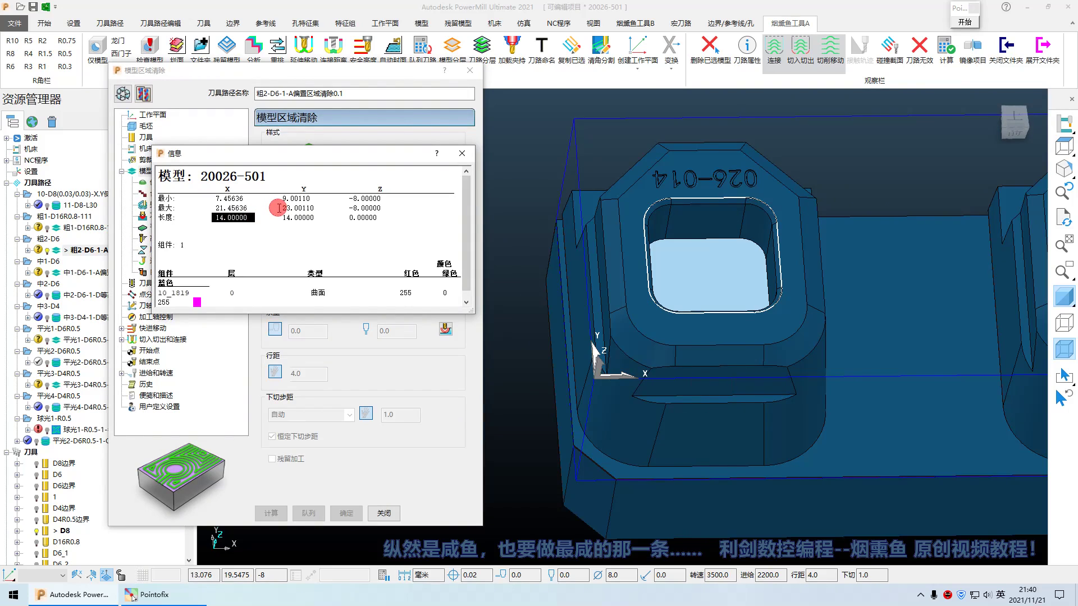
left_click(461, 153)
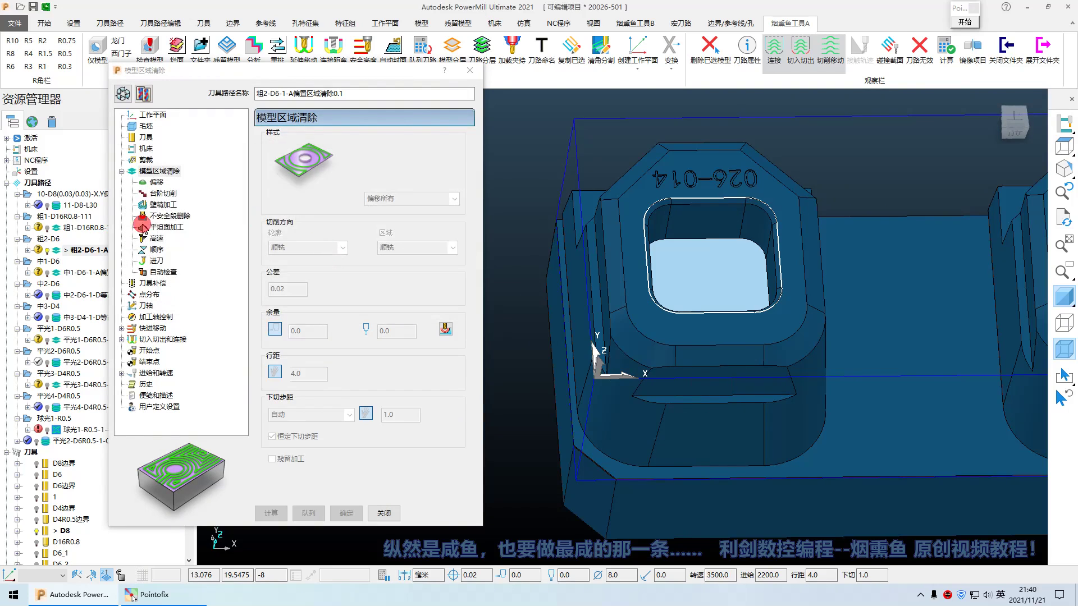
- Review the toolpath's ramp lead-in options and accept them with always ramp (总是斜向) enabled
left_click(163, 339)
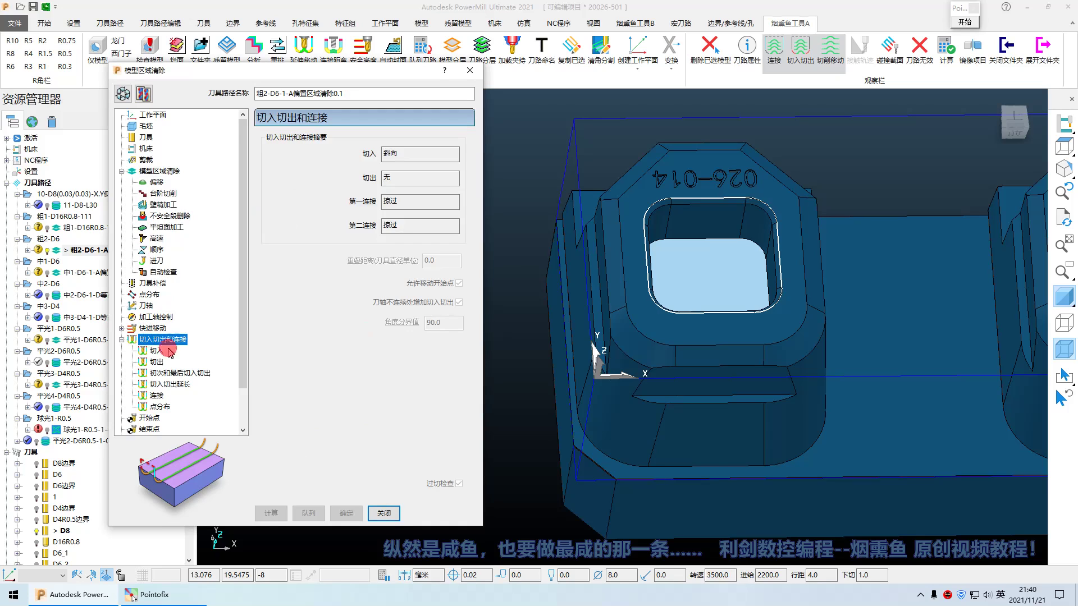
left_click(156, 350)
left_click(443, 173)
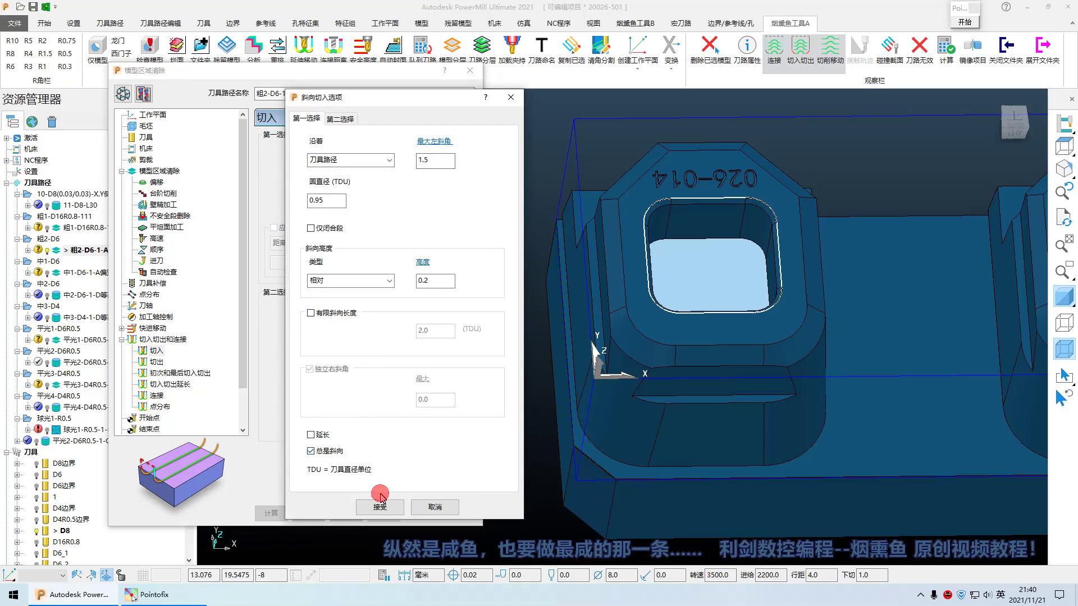
left_click(380, 507)
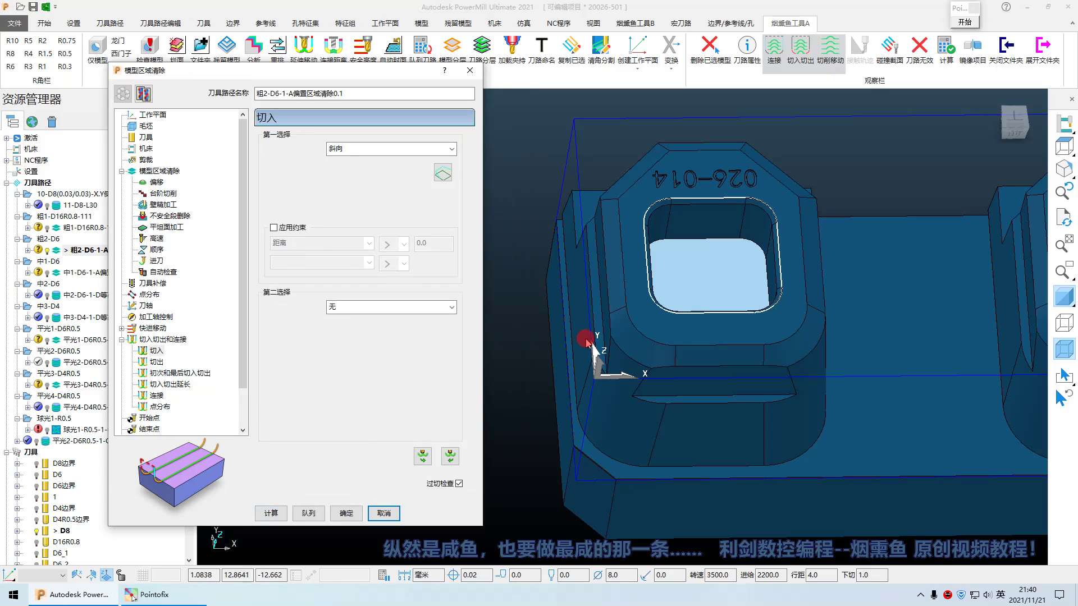
- Deselect the 026-014 pocket's floor surface and look over the row of pockets
scroll(586, 331, "down", 6)
left_click(651, 197)
scroll(642, 284, "up", 4)
middle_click_drag(642, 284, 624, 300)
scroll(625, 300, "down", 1)
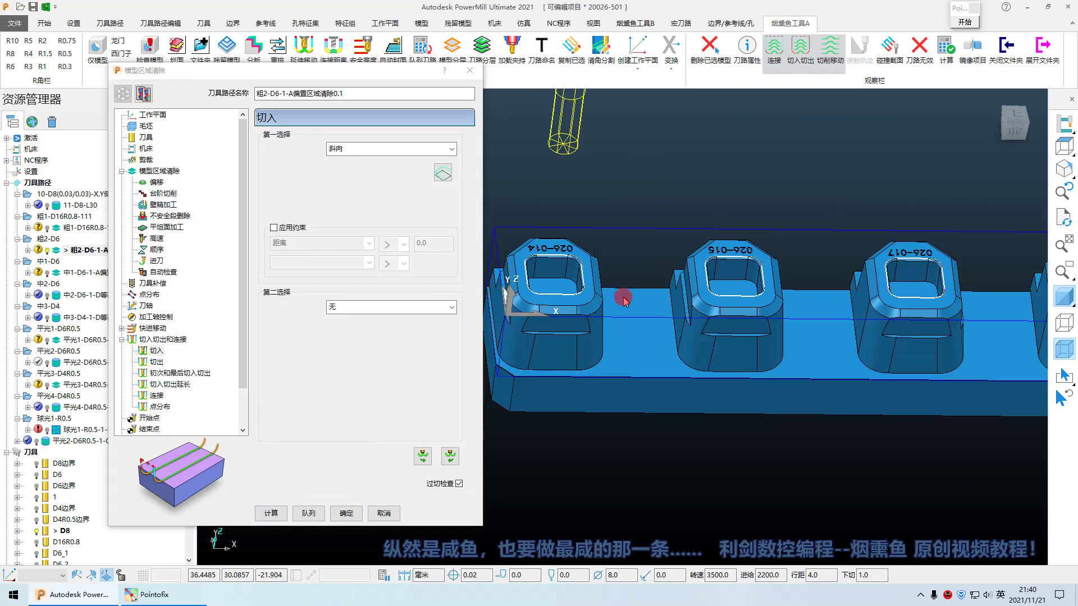
- Hide the model shading and select the boundary outline around the 026-014 pocket
key("F3")
scroll(560, 274, "up", 3)
left_click(584, 245)
scroll(626, 280, "down", 3)
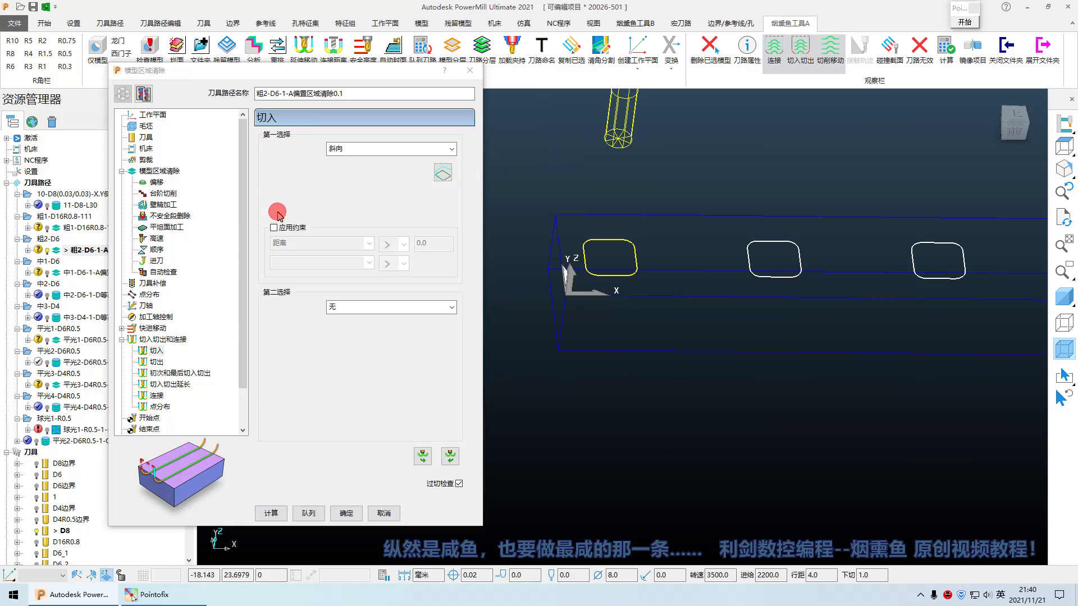
- Review the toolpath's area clearance, offset and high speed settings
left_click(170, 176)
left_click(366, 415)
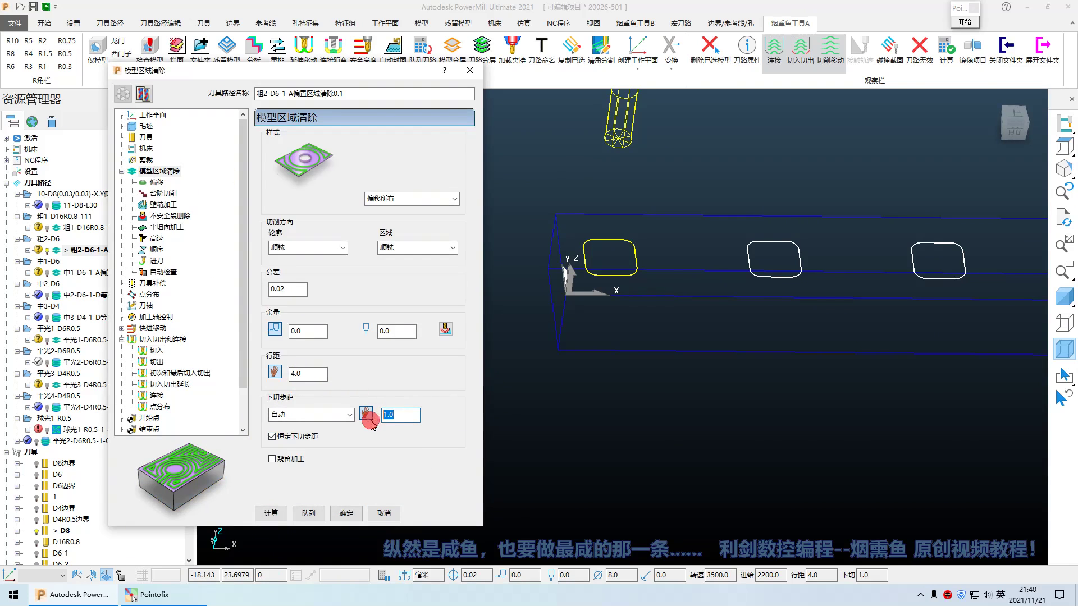
left_click(151, 183)
left_click(155, 238)
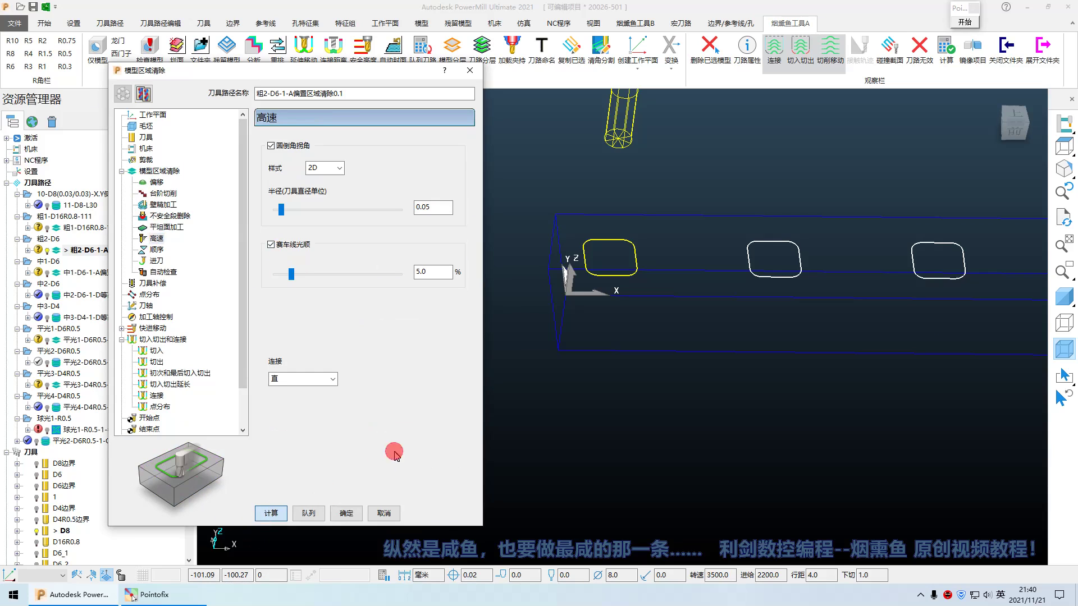
scroll(568, 307, "down", 1)
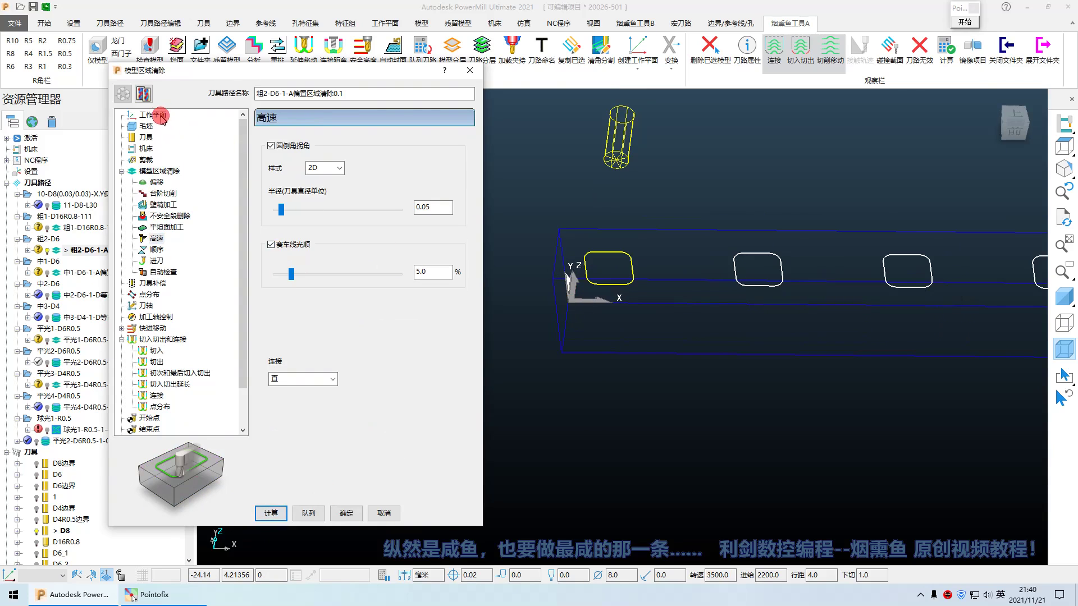
- Enable always ramp (总是斜向) in the toolpath's ramp lead-in options and calculate the toolpath
scroll(166, 379, "down", 1)
left_click(156, 316)
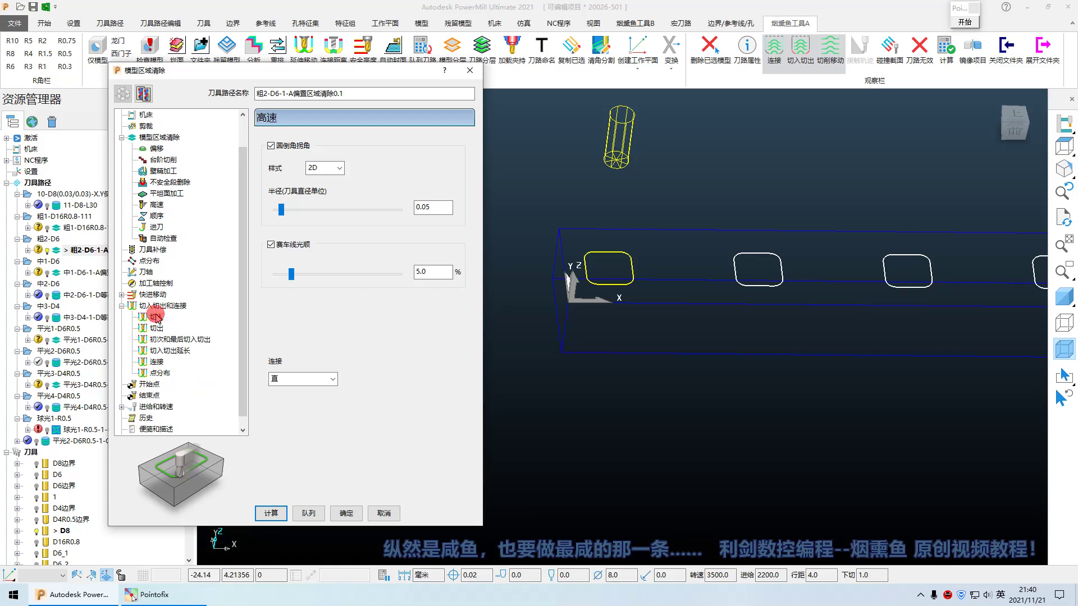
left_click(443, 173)
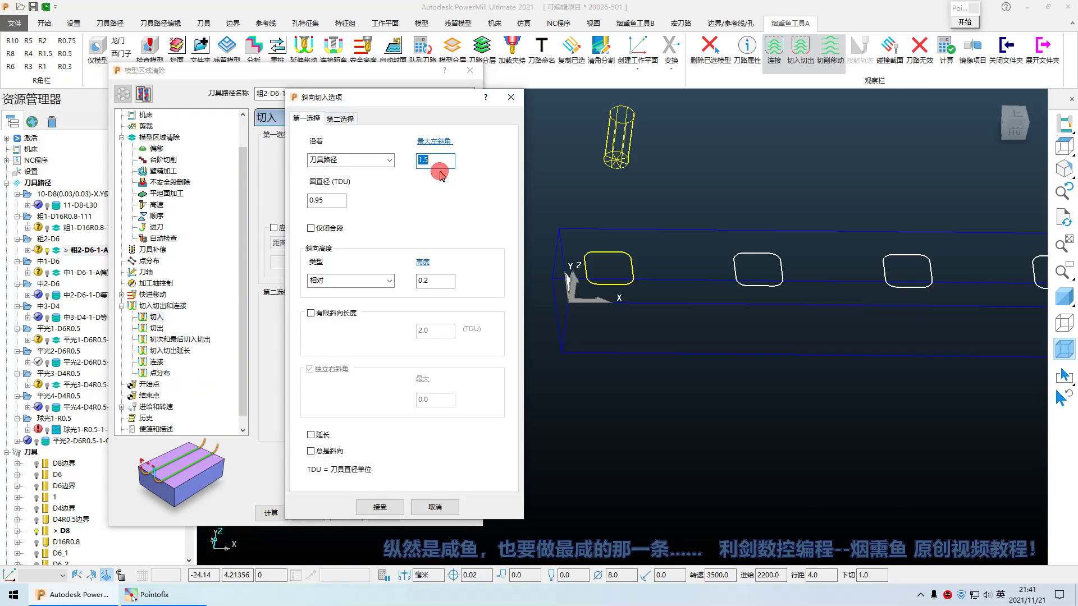
left_click(310, 450)
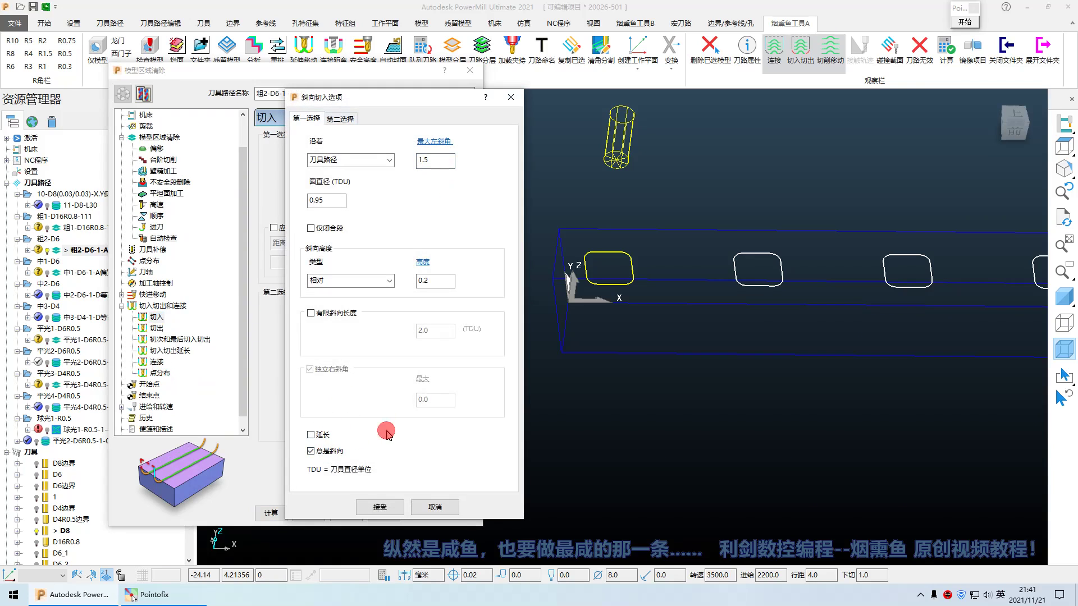
left_click(373, 508)
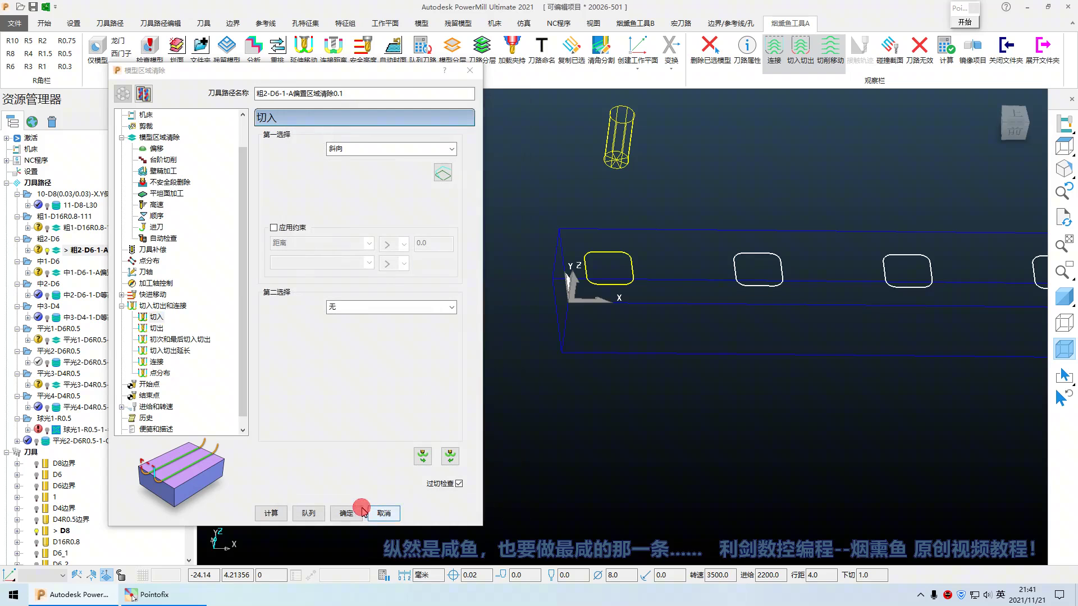
left_click(271, 512)
- Show the shaded model, examine the calculated passes inside the 026-014 pocket from several angles, and recheck the ramp lead-in options
scroll(585, 284, "up", 2)
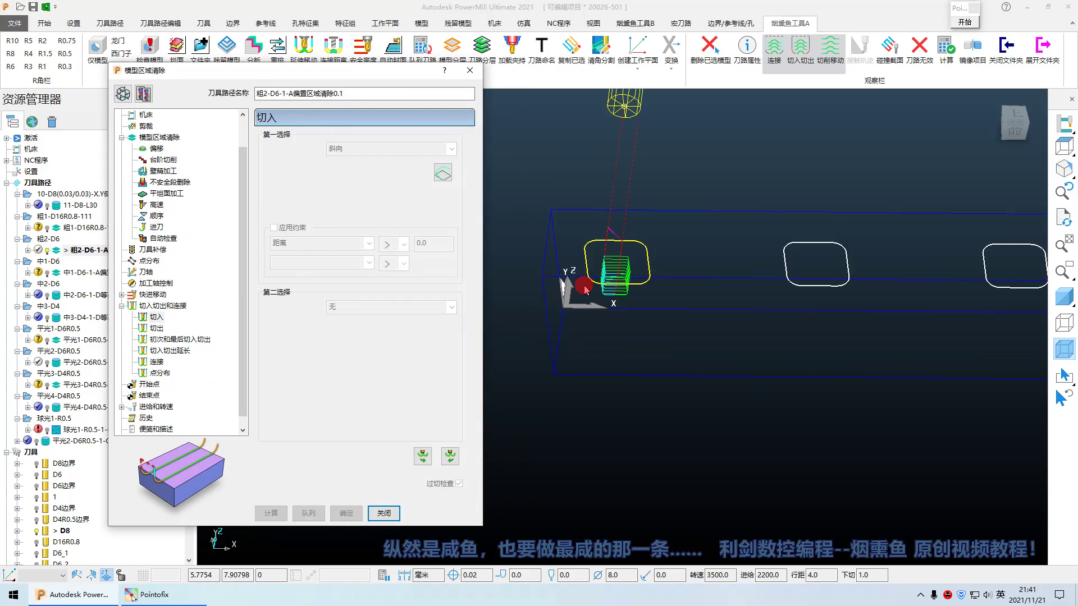
key("F3")
middle_click_drag(589, 272, 597, 260)
scroll(597, 260, "up", 4)
scroll(584, 310, "up", 1)
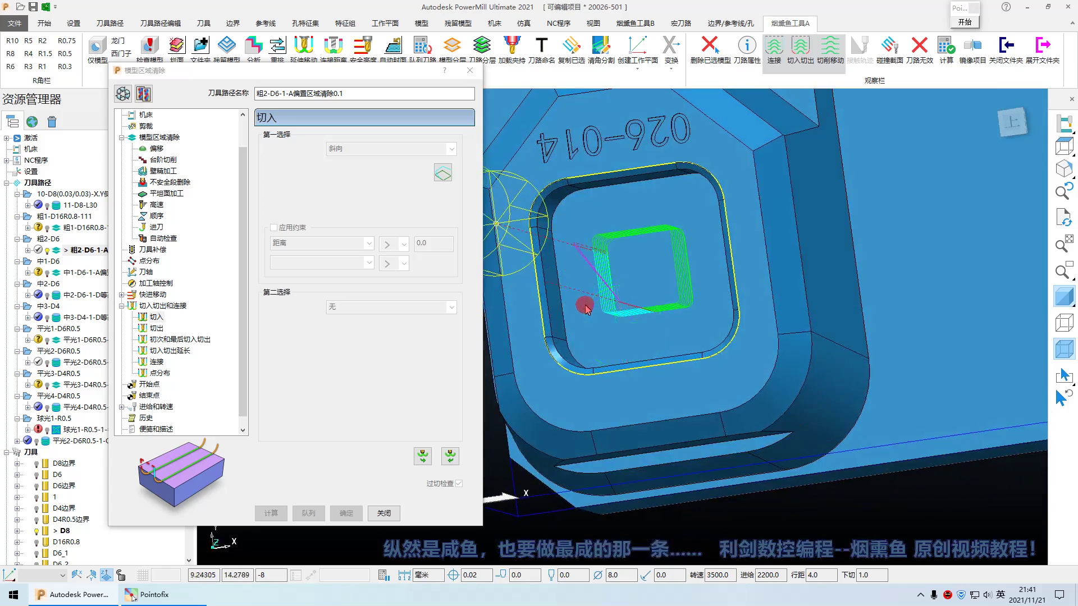
scroll(585, 310, "down", 3)
middle_click_drag(585, 309, 640, 211)
scroll(595, 320, "up", 4)
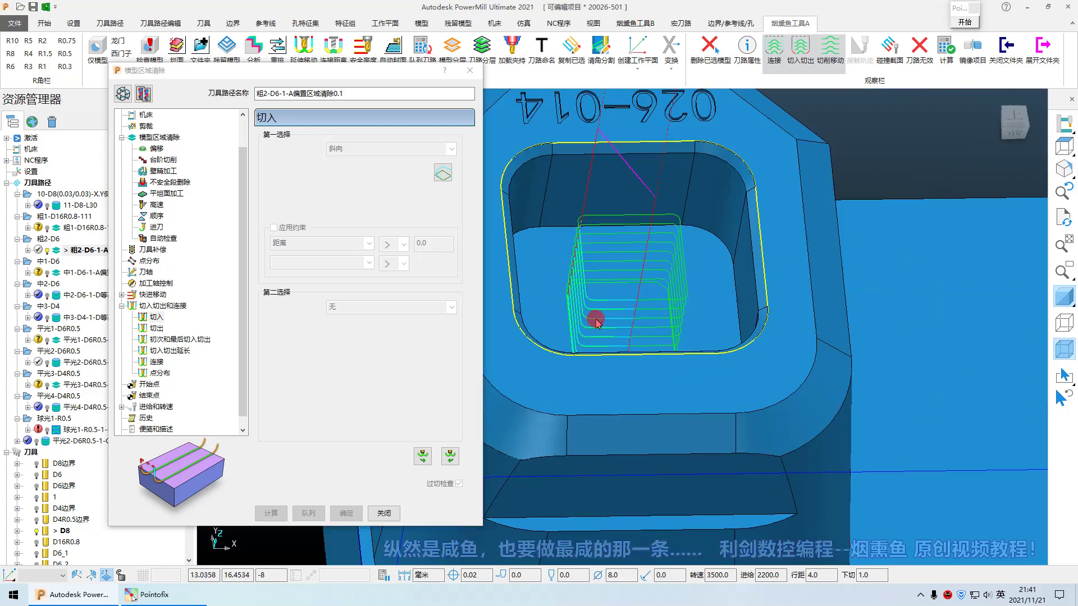
middle_click_drag(620, 280, 641, 267)
scroll(642, 267, "down", 3)
left_click(442, 173)
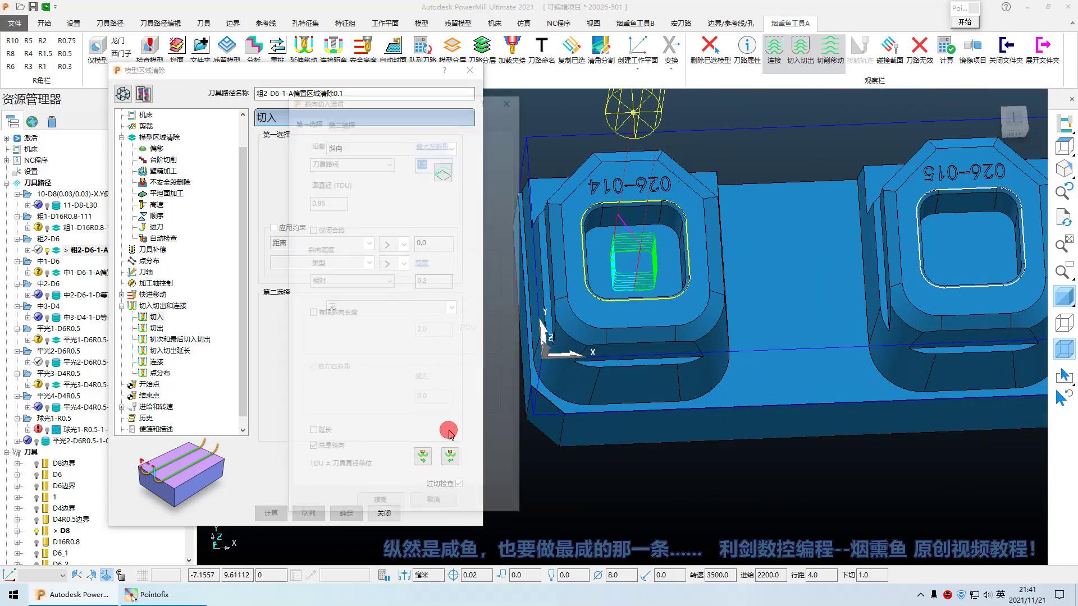
left_click(370, 507)
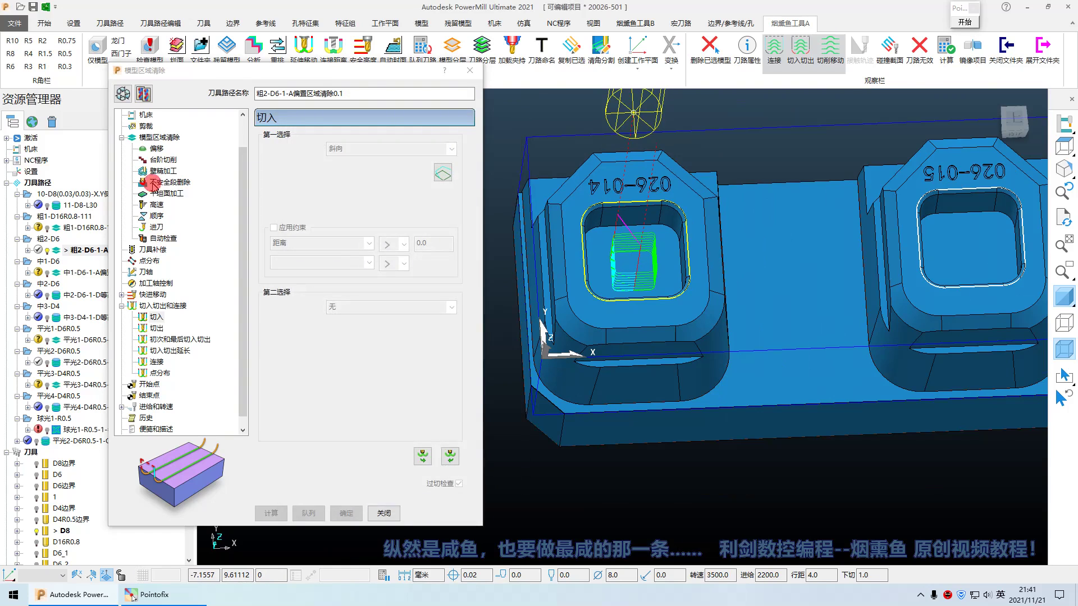
- Reopen the toolpath for editing and open its unsafe segment removal (不安全段删除) threshold
scroll(152, 151, "up", 1)
left_click(169, 215)
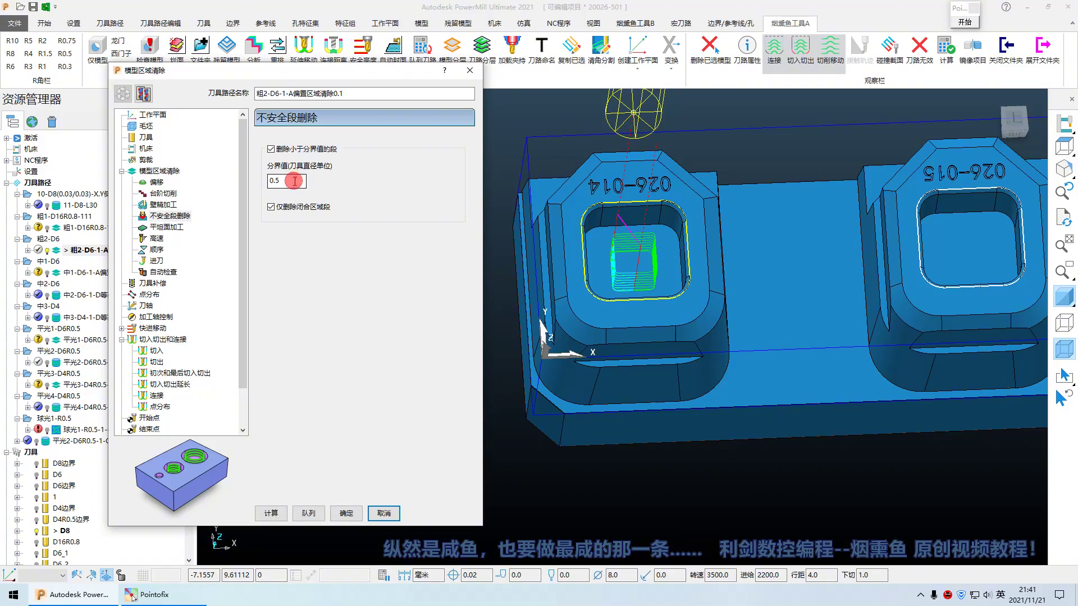
double_click(294, 181)
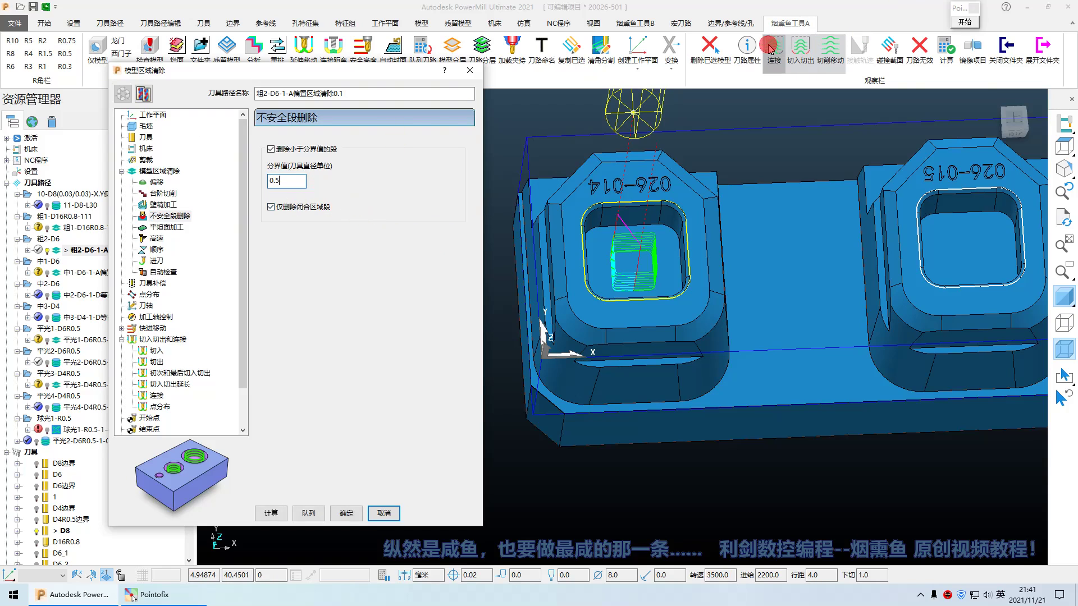
- Switch to Pointofix and annotate the unsafe segment settings with "<16" and a cross, also crossing out the 026-014 pocket
left_click(964, 21)
left_click_drag(289, 173, 289, 185)
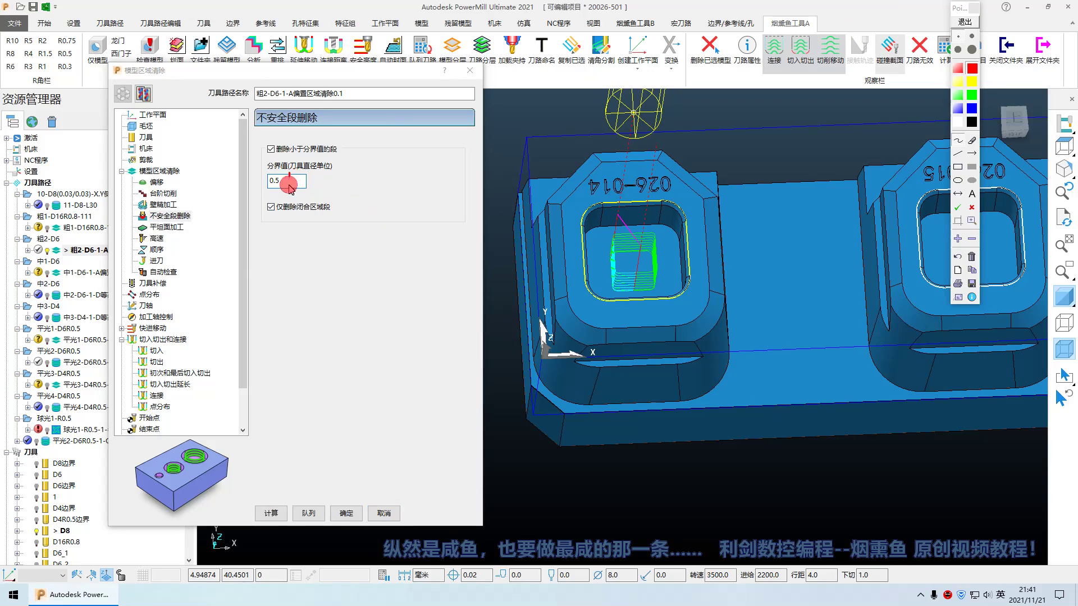
left_click_drag(227, 211, 364, 211)
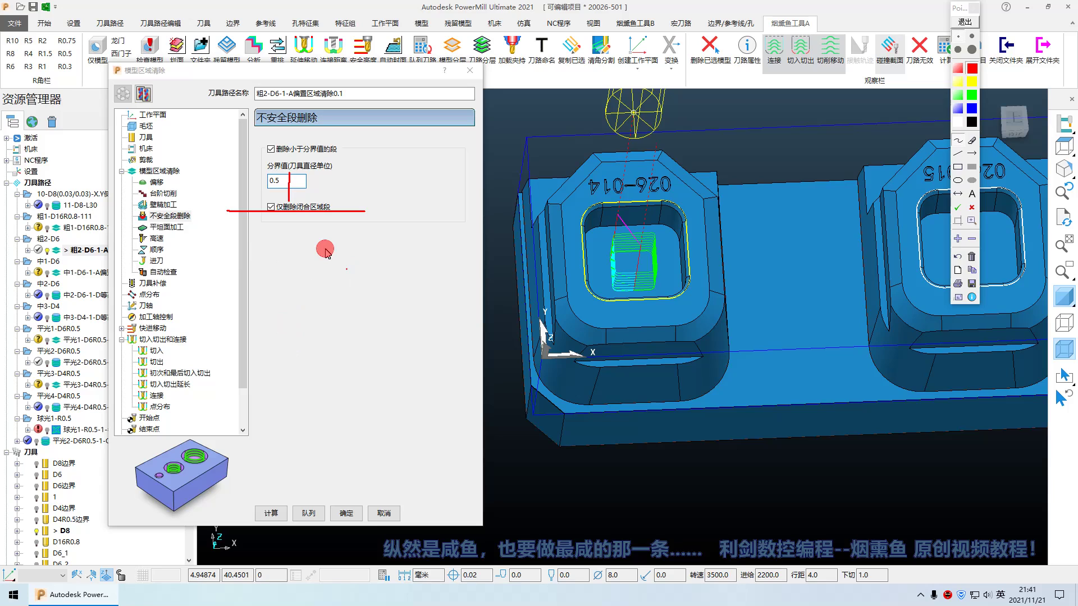
mouse_move(326, 248)
left_mouse_down()
mouse_move(289, 262)
mouse_move(321, 277)
left_mouse_up()
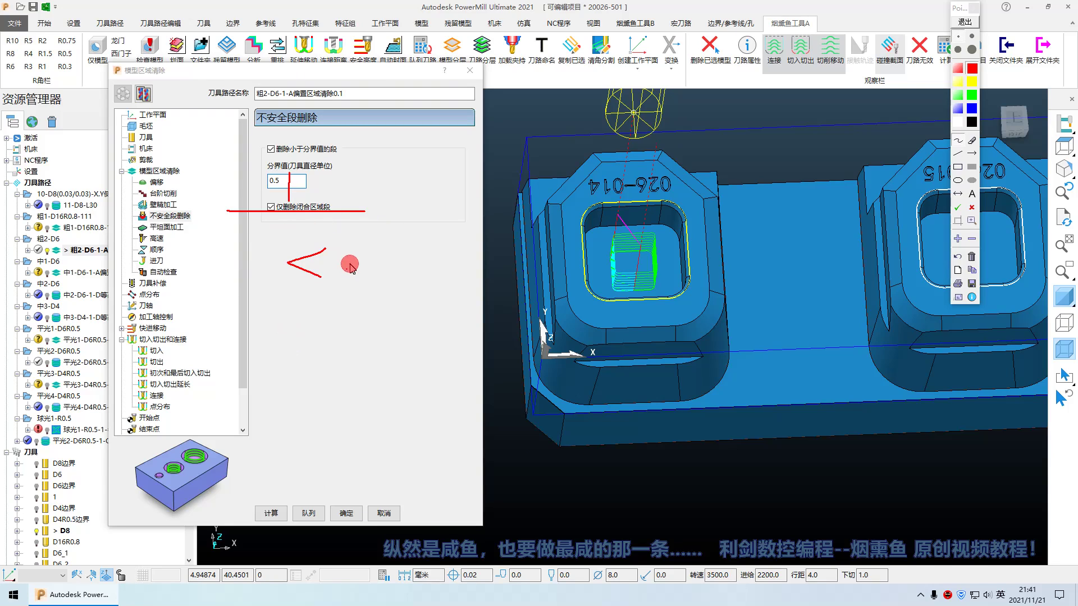
left_click_drag(361, 234, 351, 286)
left_click_drag(403, 226, 375, 292)
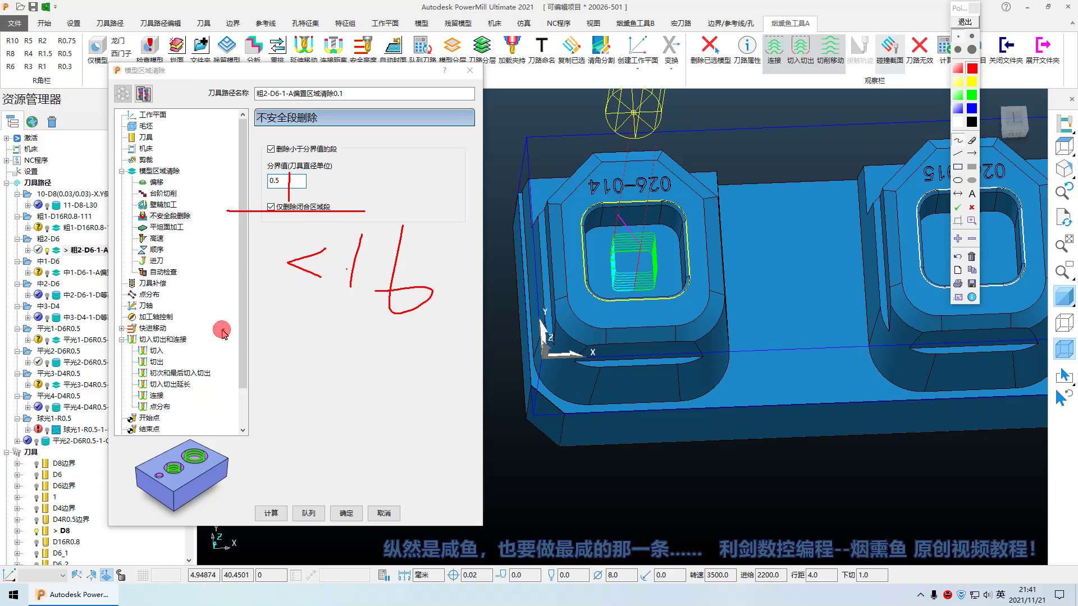
left_click_drag(221, 329, 501, 327)
left_click_drag(318, 344, 389, 415)
left_click_drag(384, 350, 243, 443)
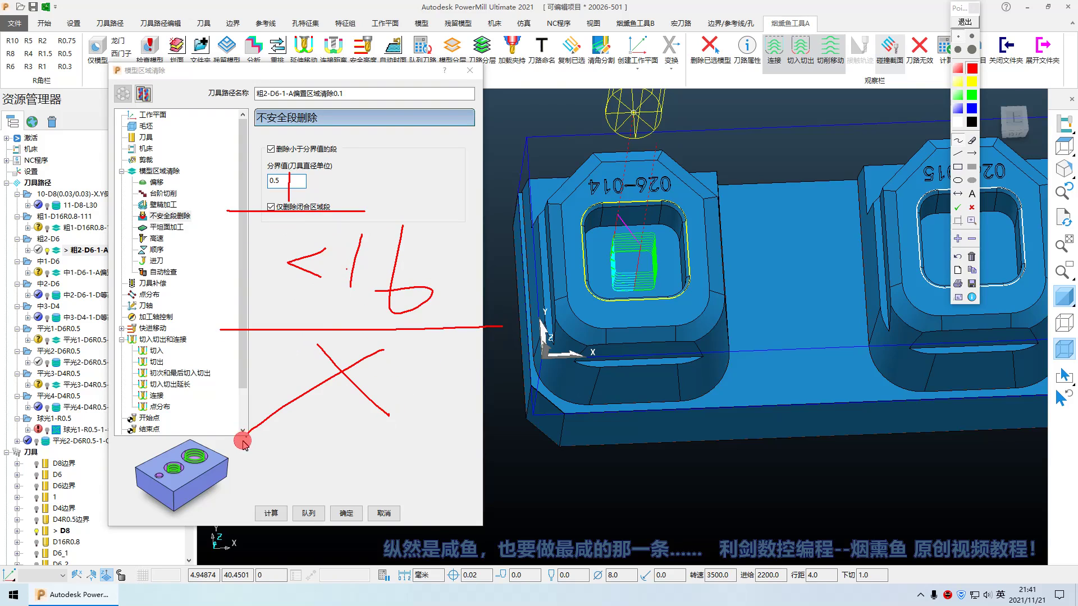
left_click_drag(582, 207, 681, 276)
left_click_drag(655, 214, 584, 312)
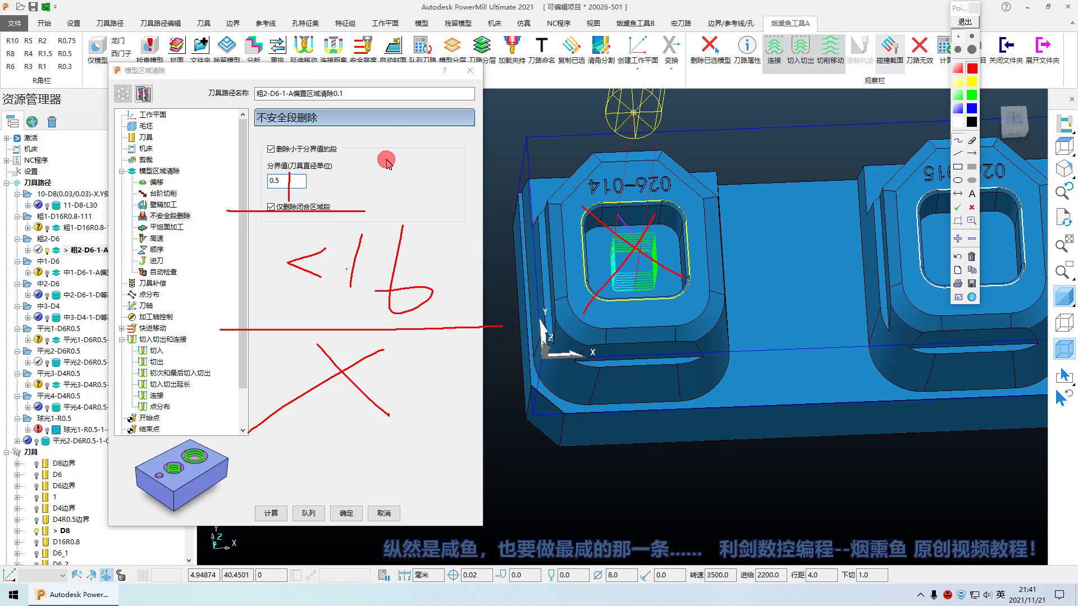
- Outline the threshold value in red, write an underlined ">12" with a check mark beside it, and exit the annotation mode
mouse_move(258, 190)
left_mouse_down()
mouse_move(258, 169)
mouse_move(289, 199)
left_mouse_up()
mouse_move(368, 130)
left_mouse_down()
mouse_move(371, 170)
mouse_move(425, 155)
mouse_move(444, 180)
left_mouse_up()
mouse_move(482, 132)
left_mouse_down()
mouse_move(473, 171)
mouse_move(507, 172)
left_mouse_up()
left_click_drag(359, 203, 603, 190)
left_click_drag(482, 202, 782, 12)
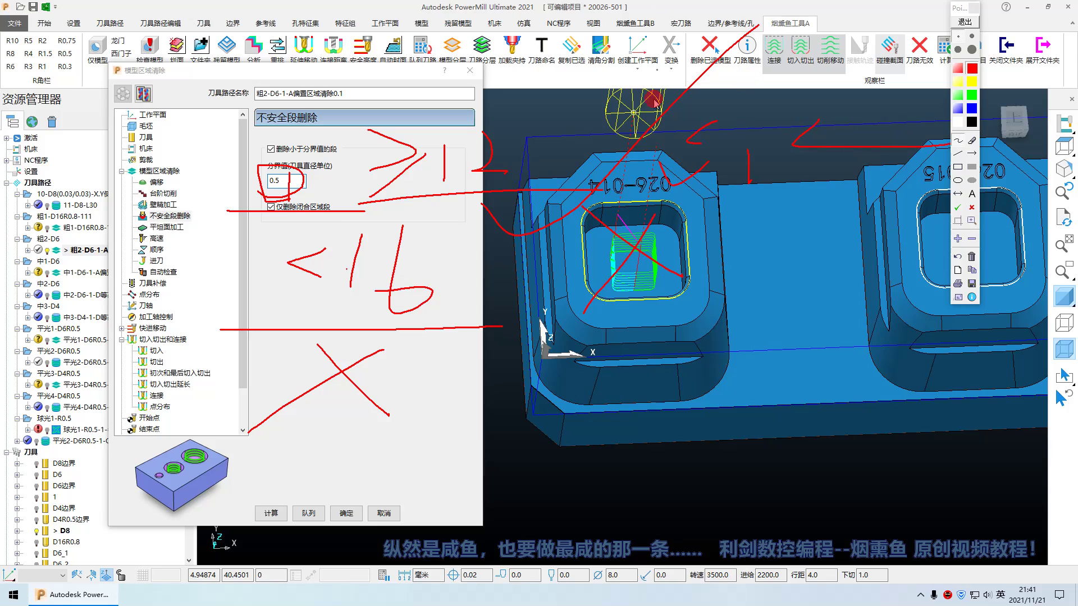
left_click(962, 22)
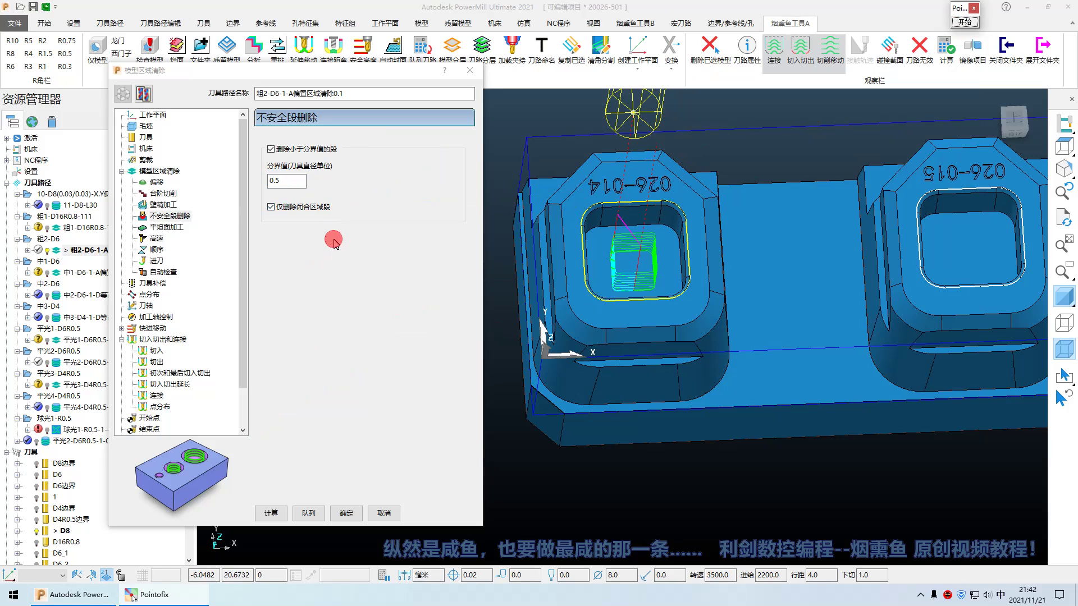
- Compare the passes in the 026-014 pocket with the unsafe segment threshold by viewing them closely
scroll(559, 266, "down", 3)
scroll(579, 255, "up", 5)
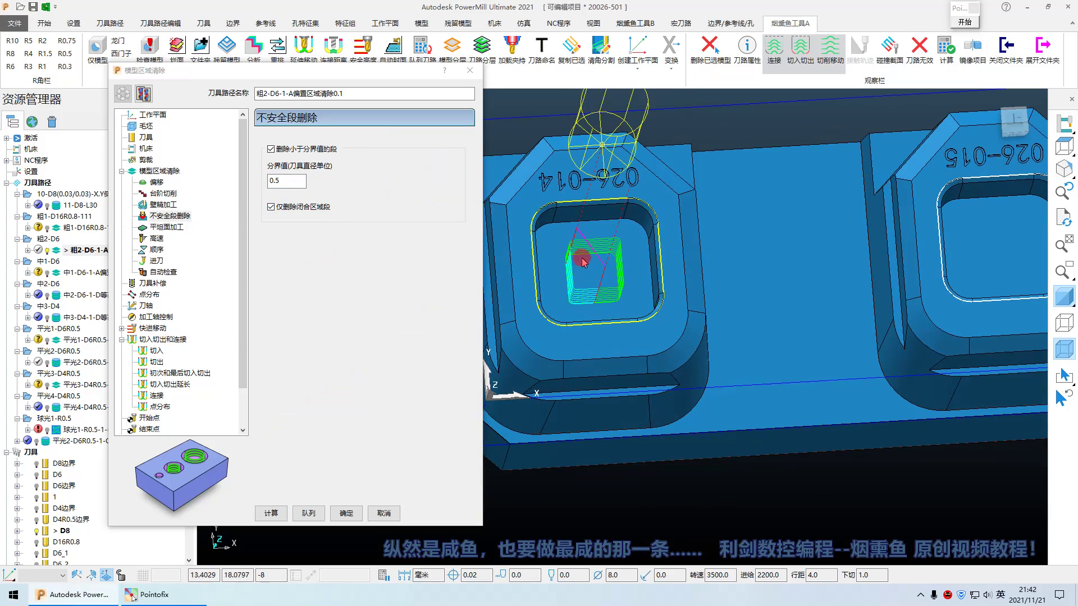
left_click(314, 192)
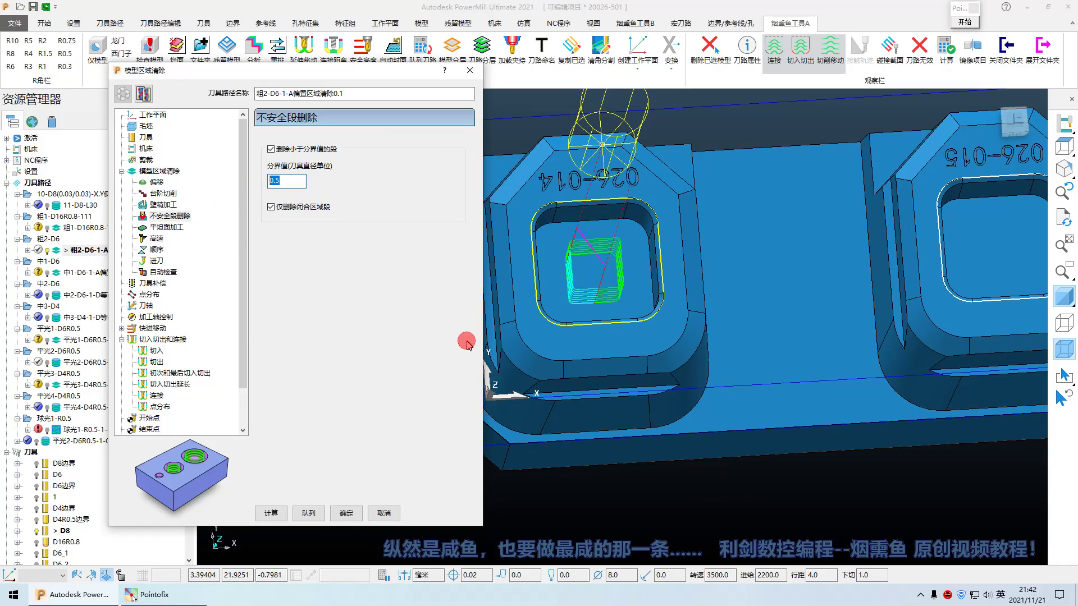
scroll(553, 247, "up", 3)
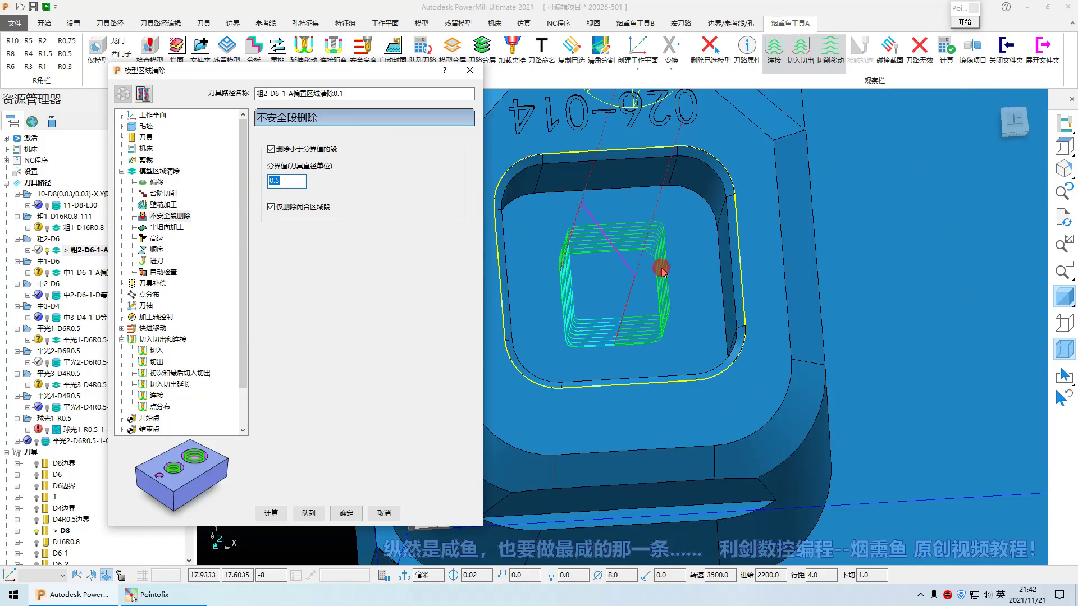
scroll(651, 268, "down", 2)
scroll(522, 294, "up", 3)
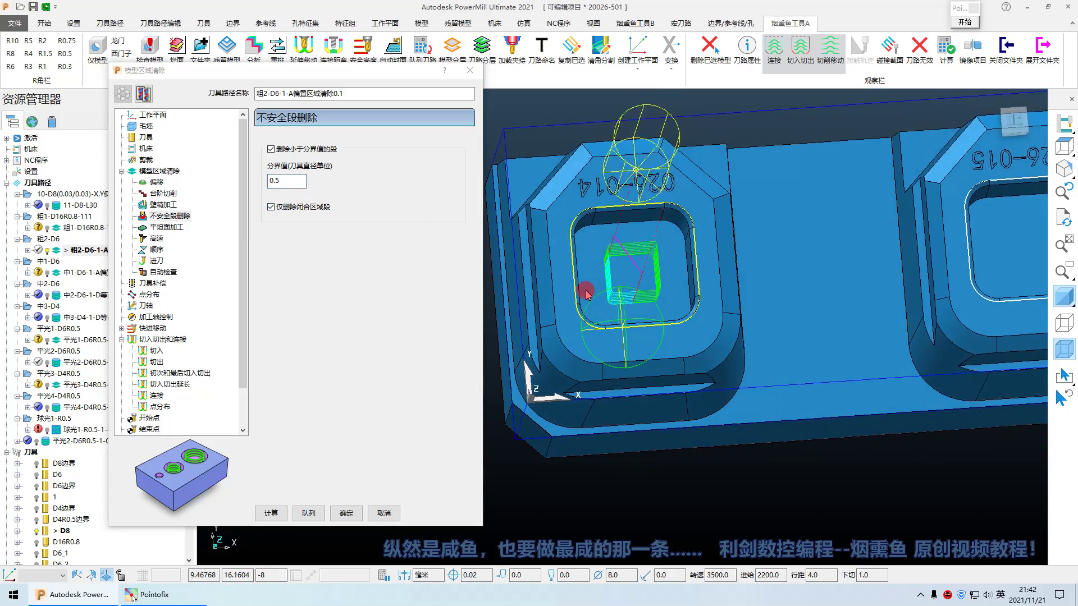
scroll(522, 294, "down", 2)
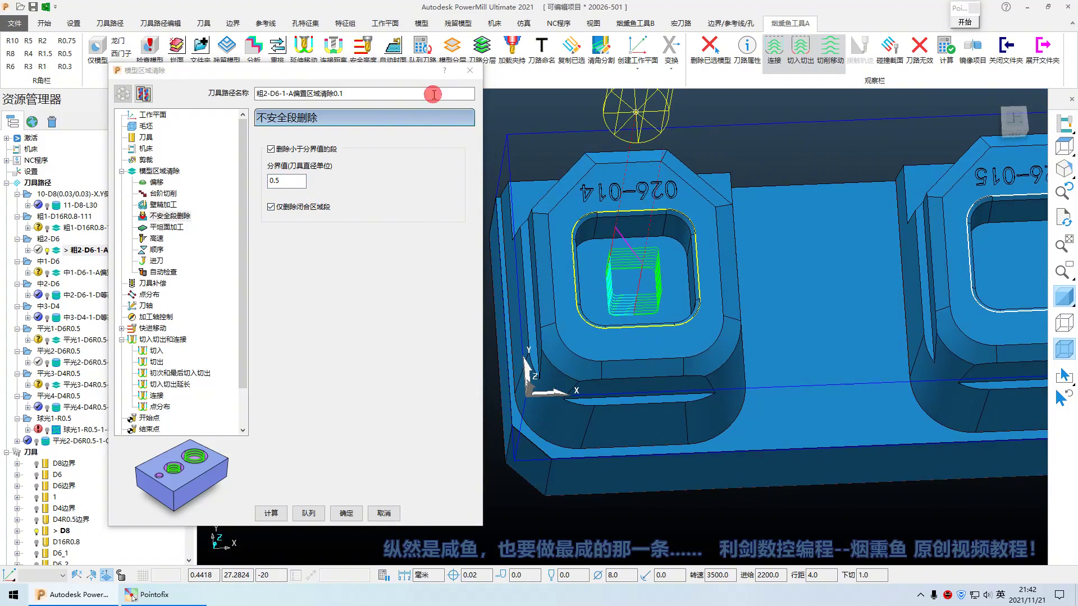
- Close the toolpath settings and open the ramp lead-in options from the toolpath connections
left_click(470, 69)
key("ctrl+l")
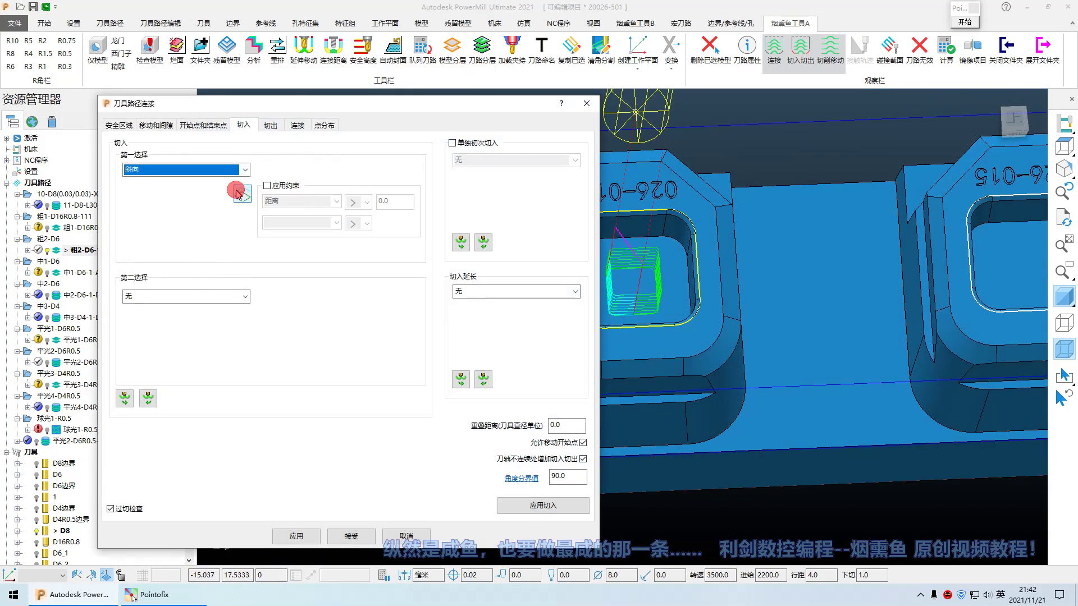
left_click(242, 195)
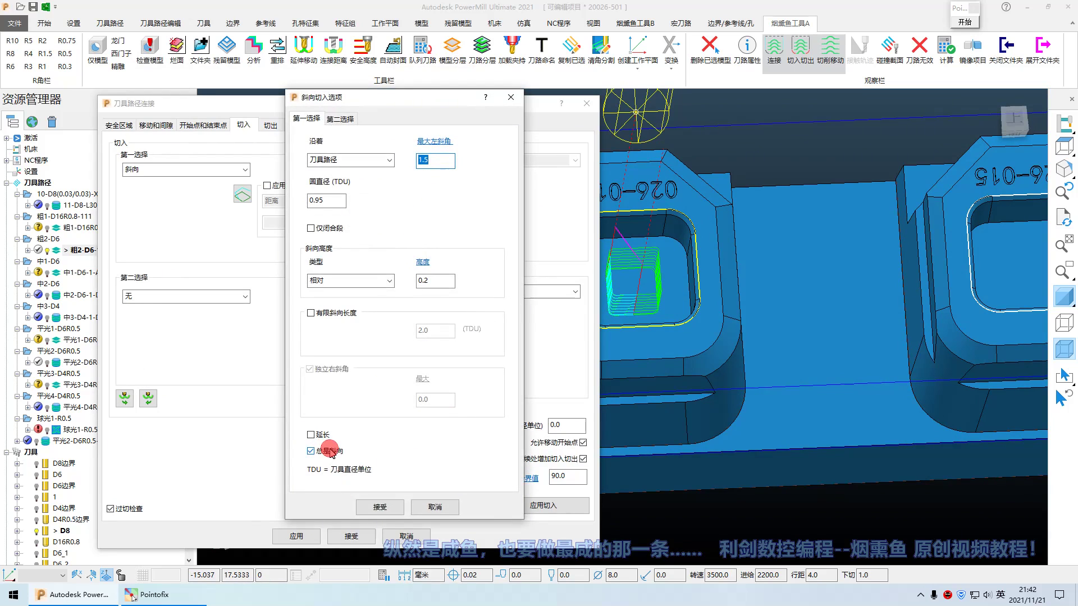